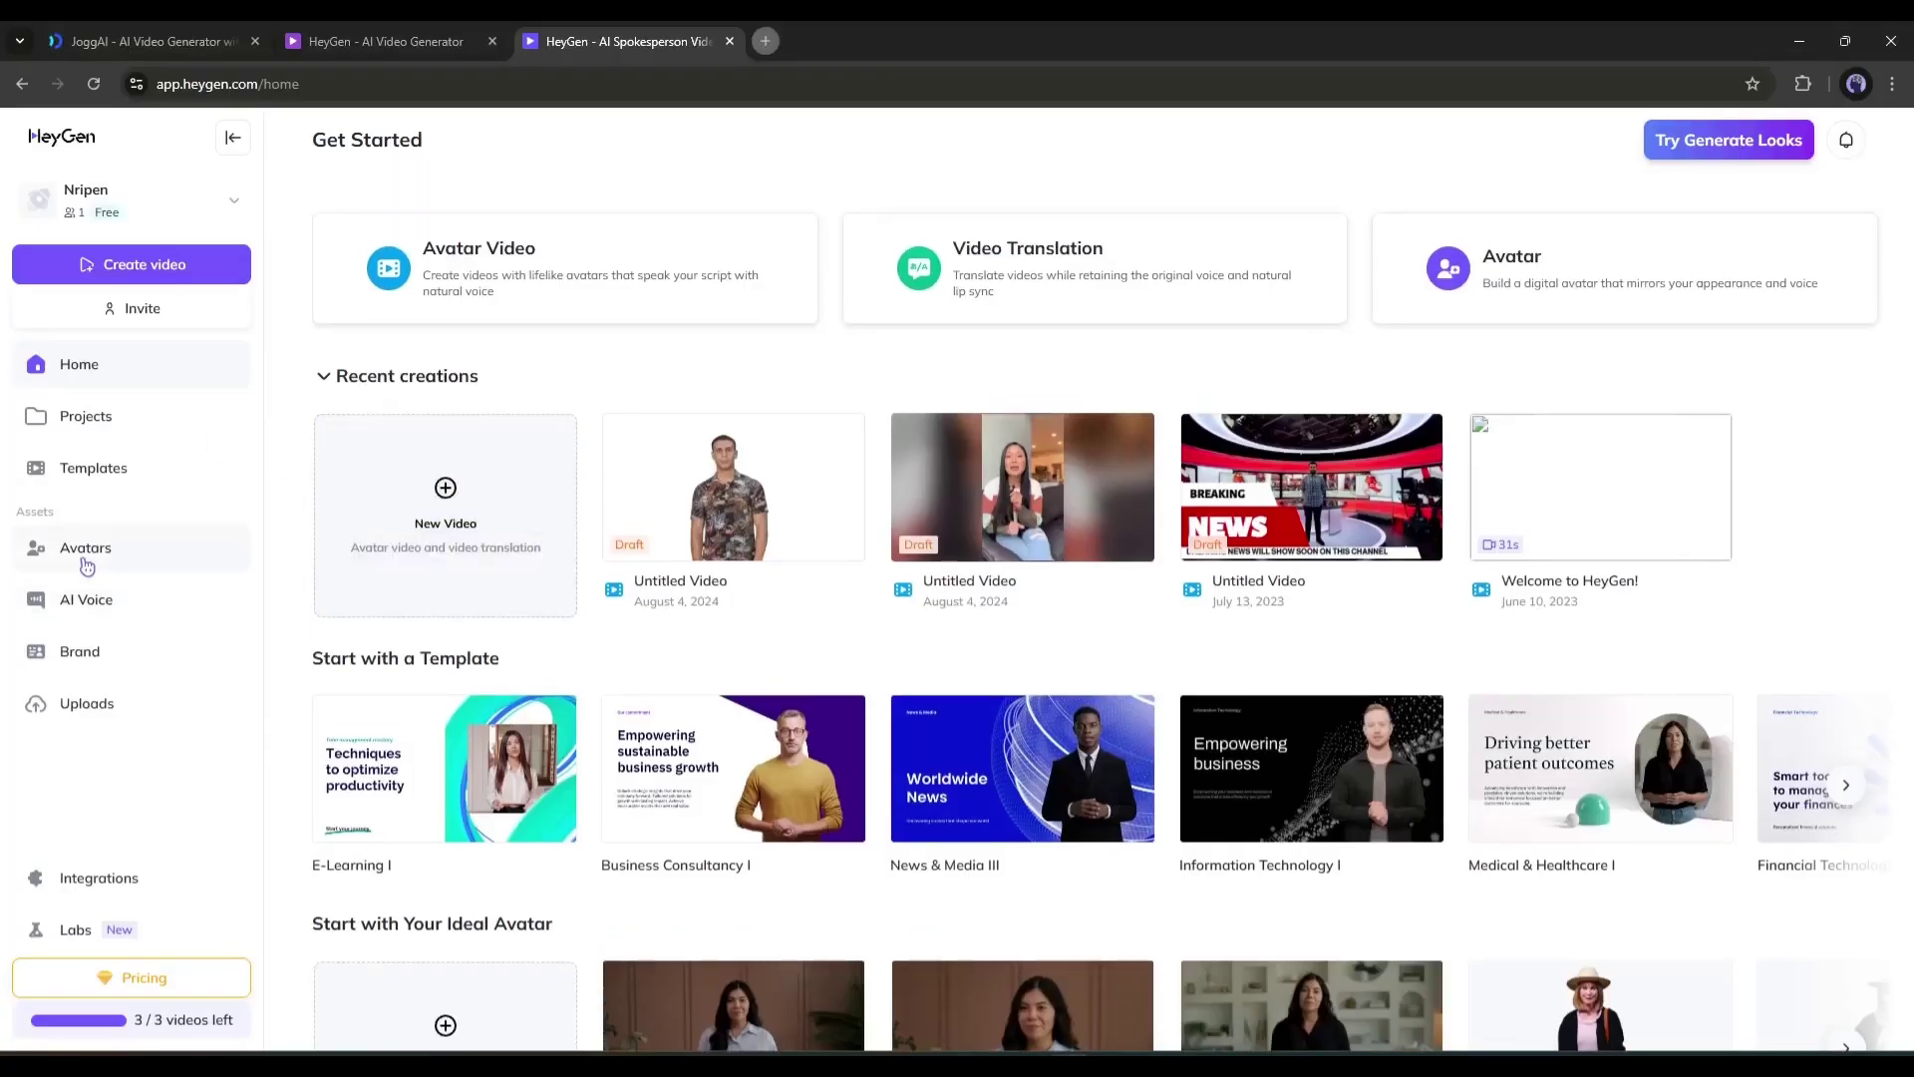
# - Browse HeyGen's Avatars library and preview the Marshall 'f' AI Motion avatar
pyautogui.click(87, 563)
pyautogui.scroll(-10, 563, 620)
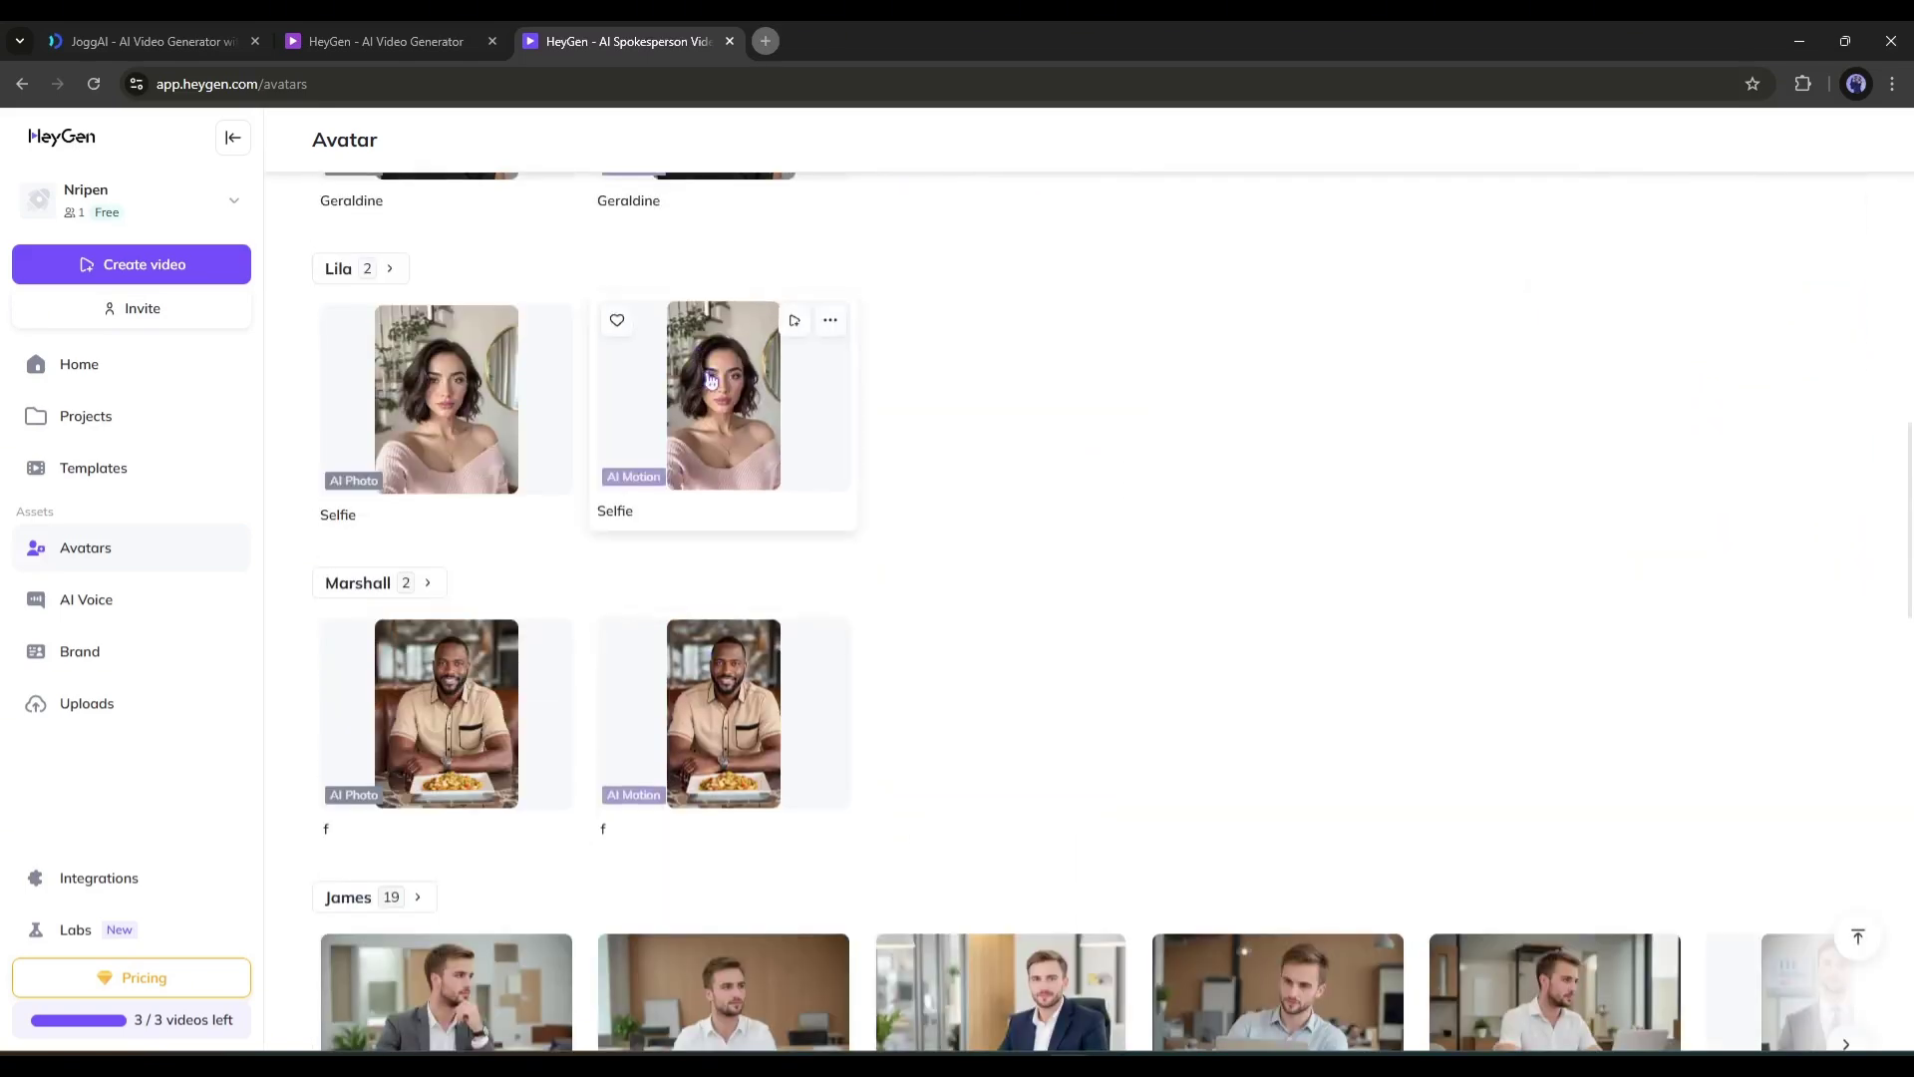
pyautogui.click(754, 693)
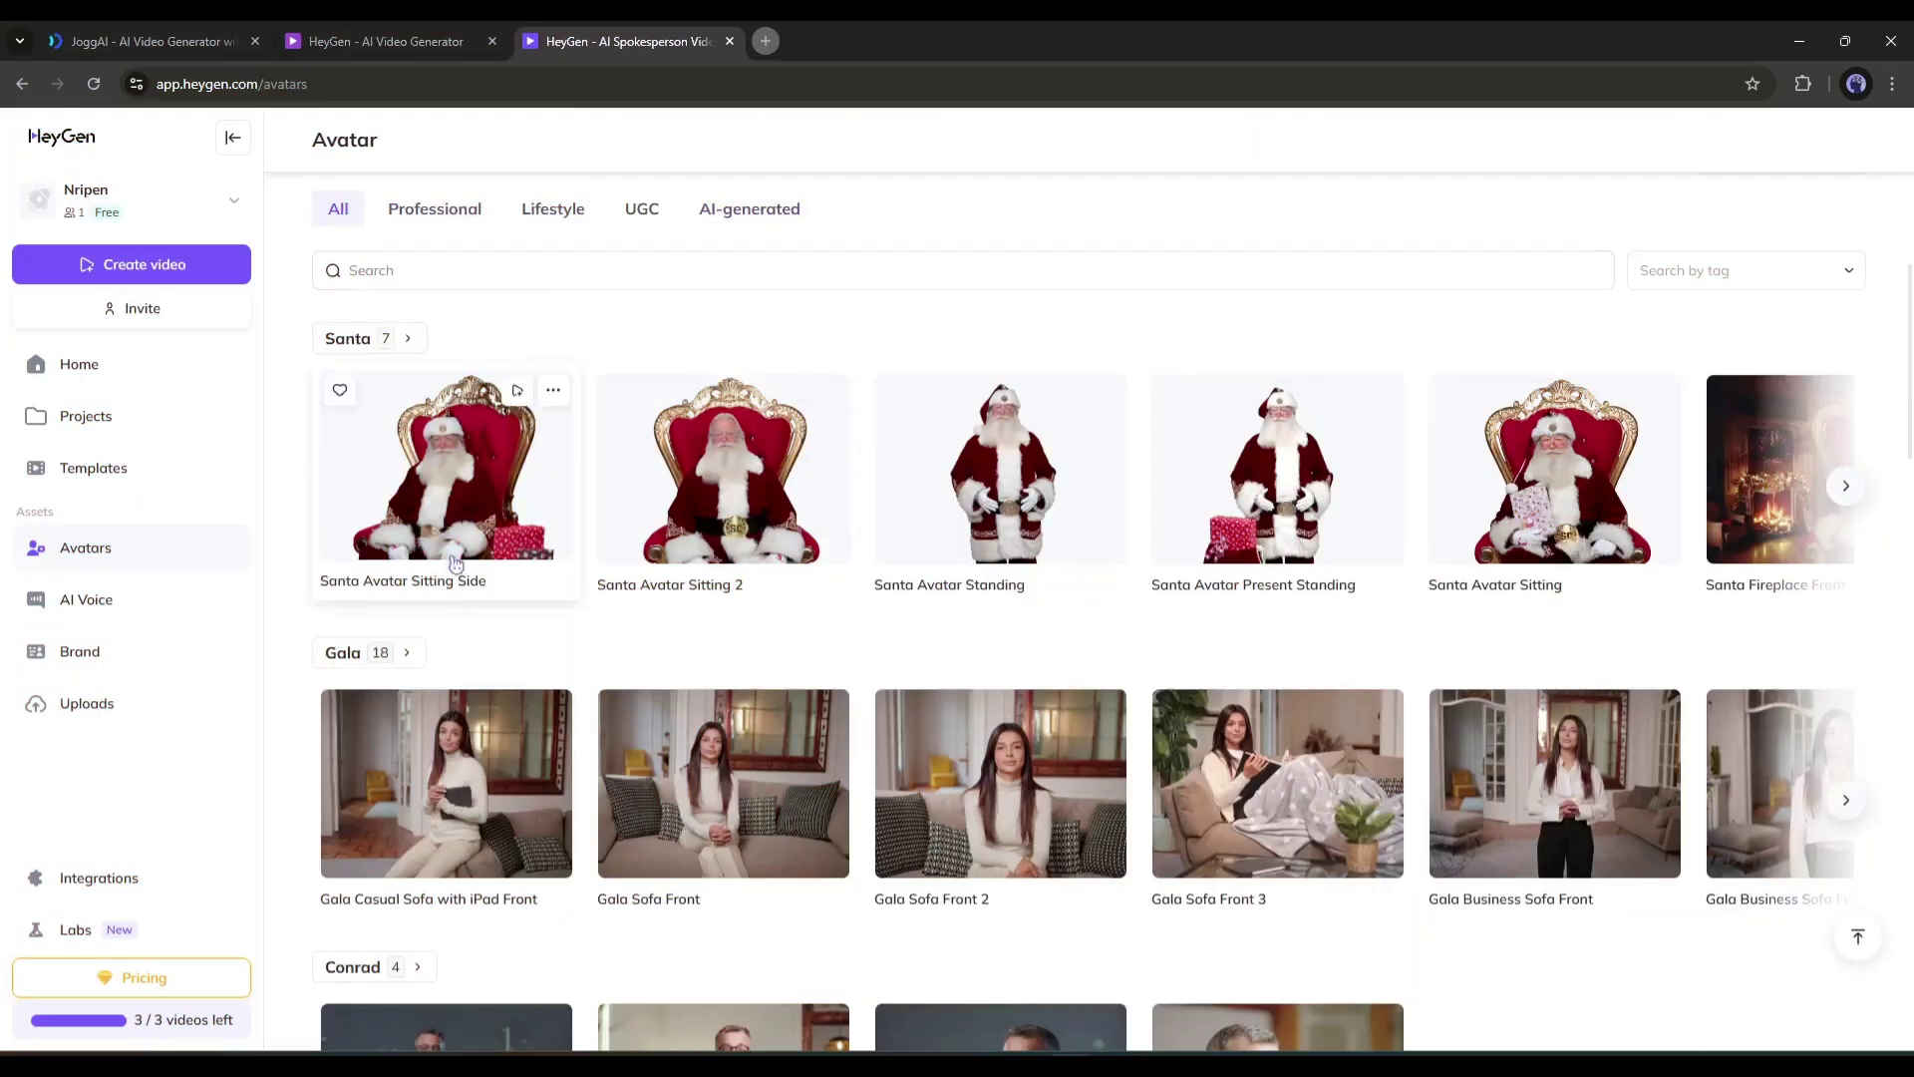
pyautogui.scroll(-5, 496, 519)
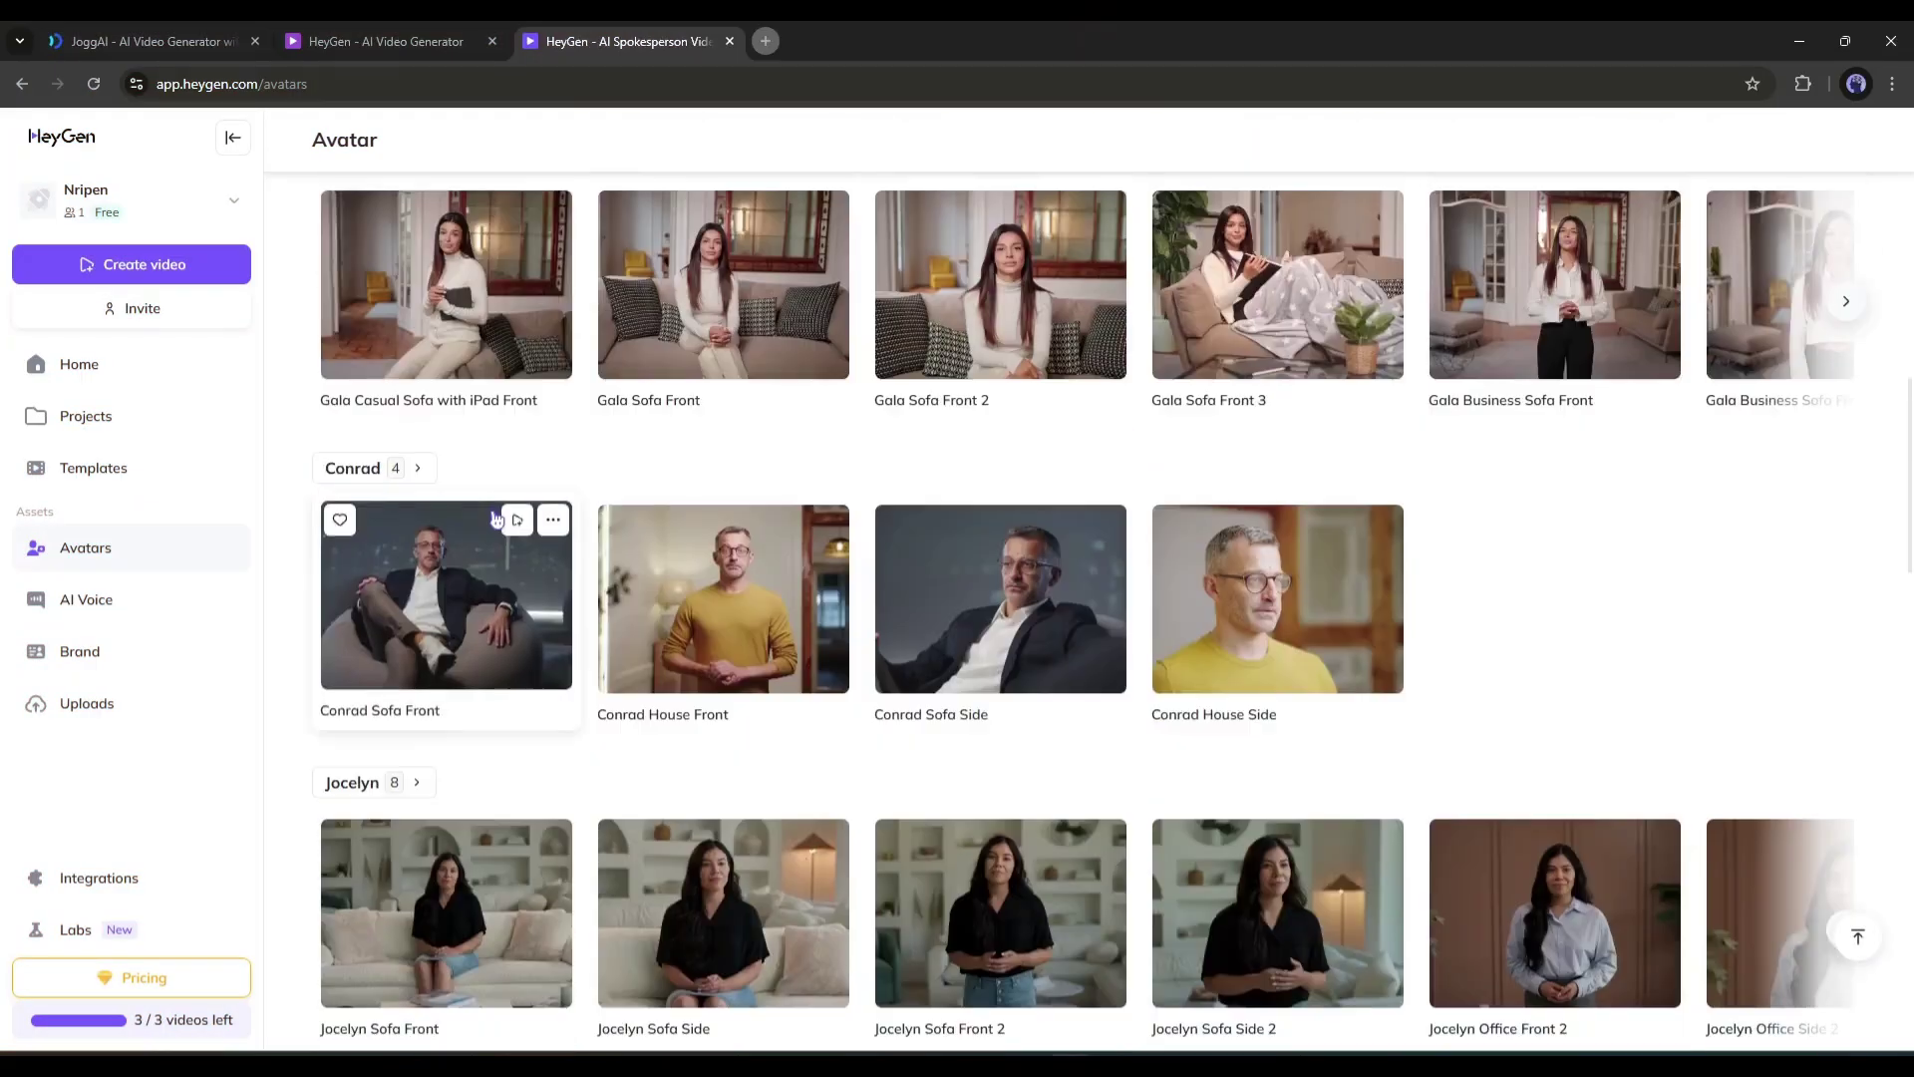
pyautogui.scroll(-20, 496, 520)
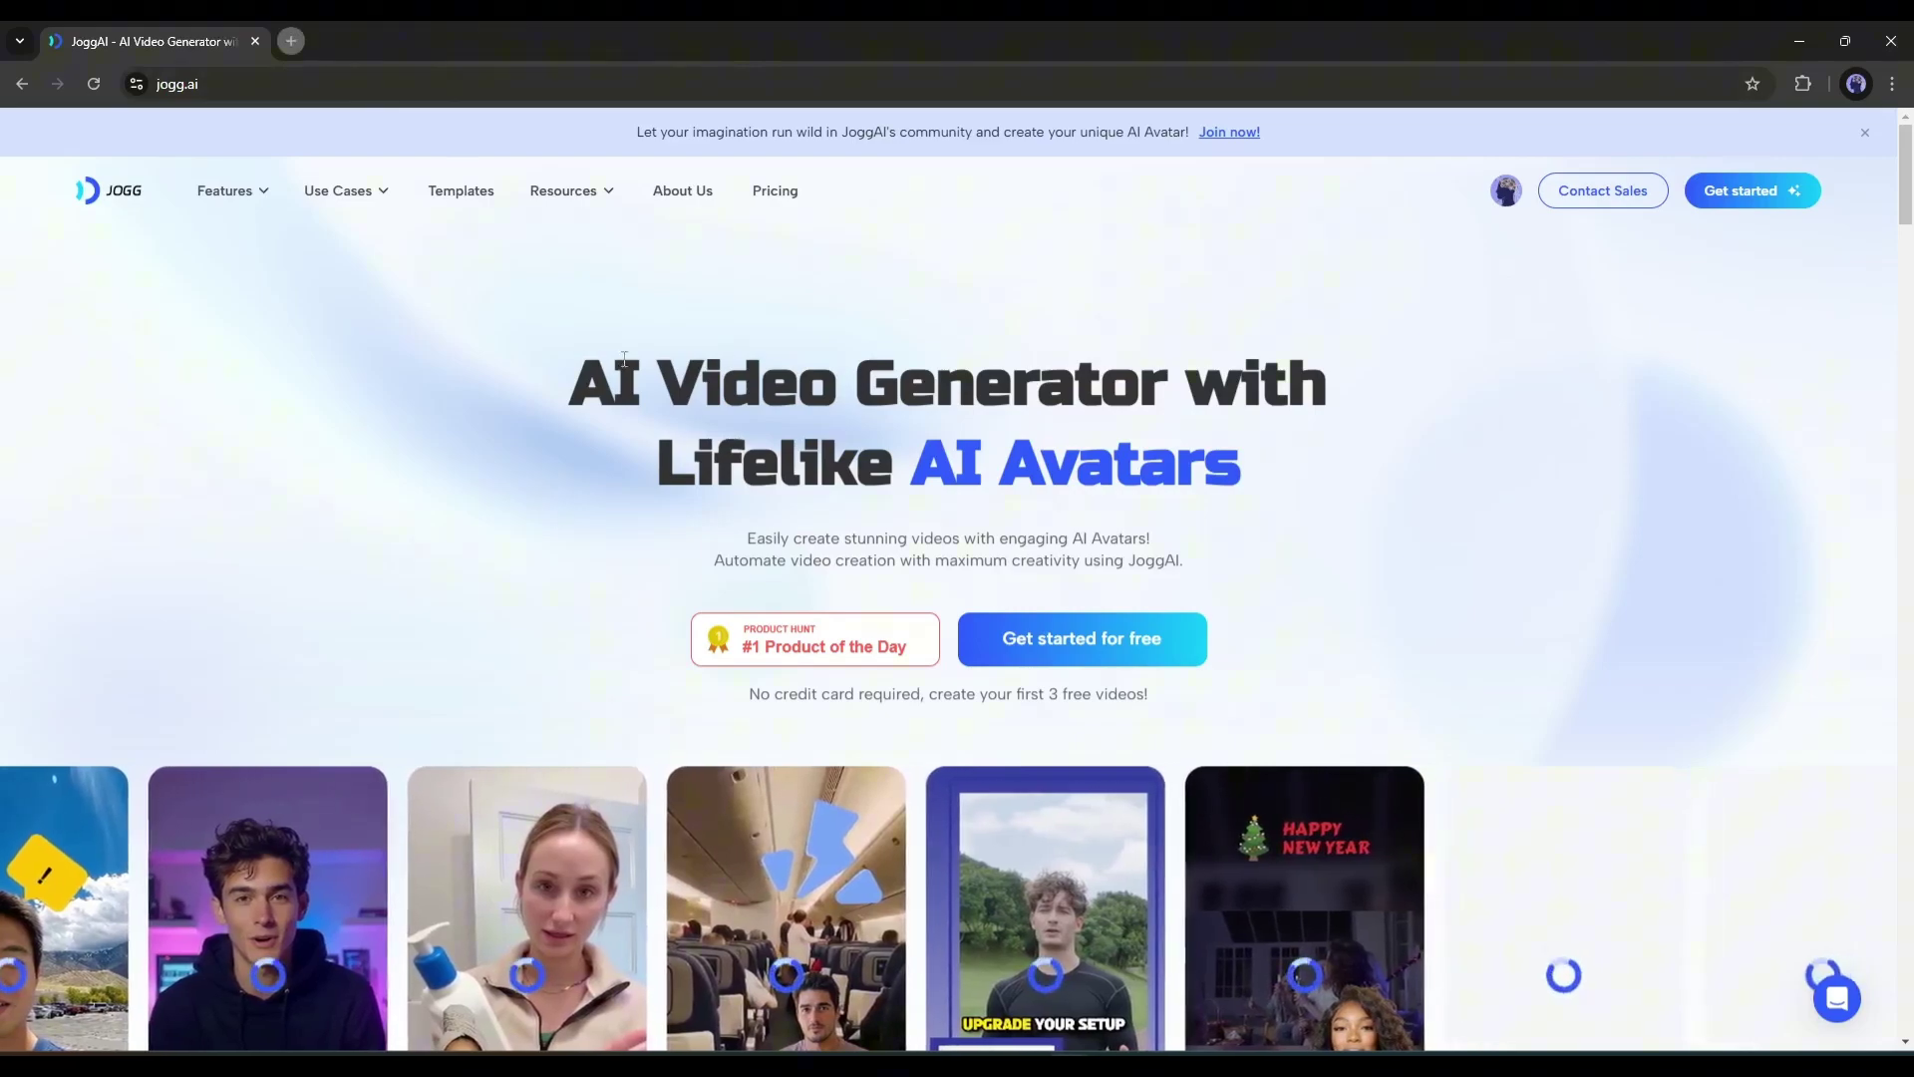
# - Scroll through the jogg.ai landing page and dismiss the Google sign-in popup
pyautogui.moveTo(595, 389); pyautogui.dragTo(1389, 483)
pyautogui.click(1367, 522)
pyautogui.scroll(-9, 634, 584)
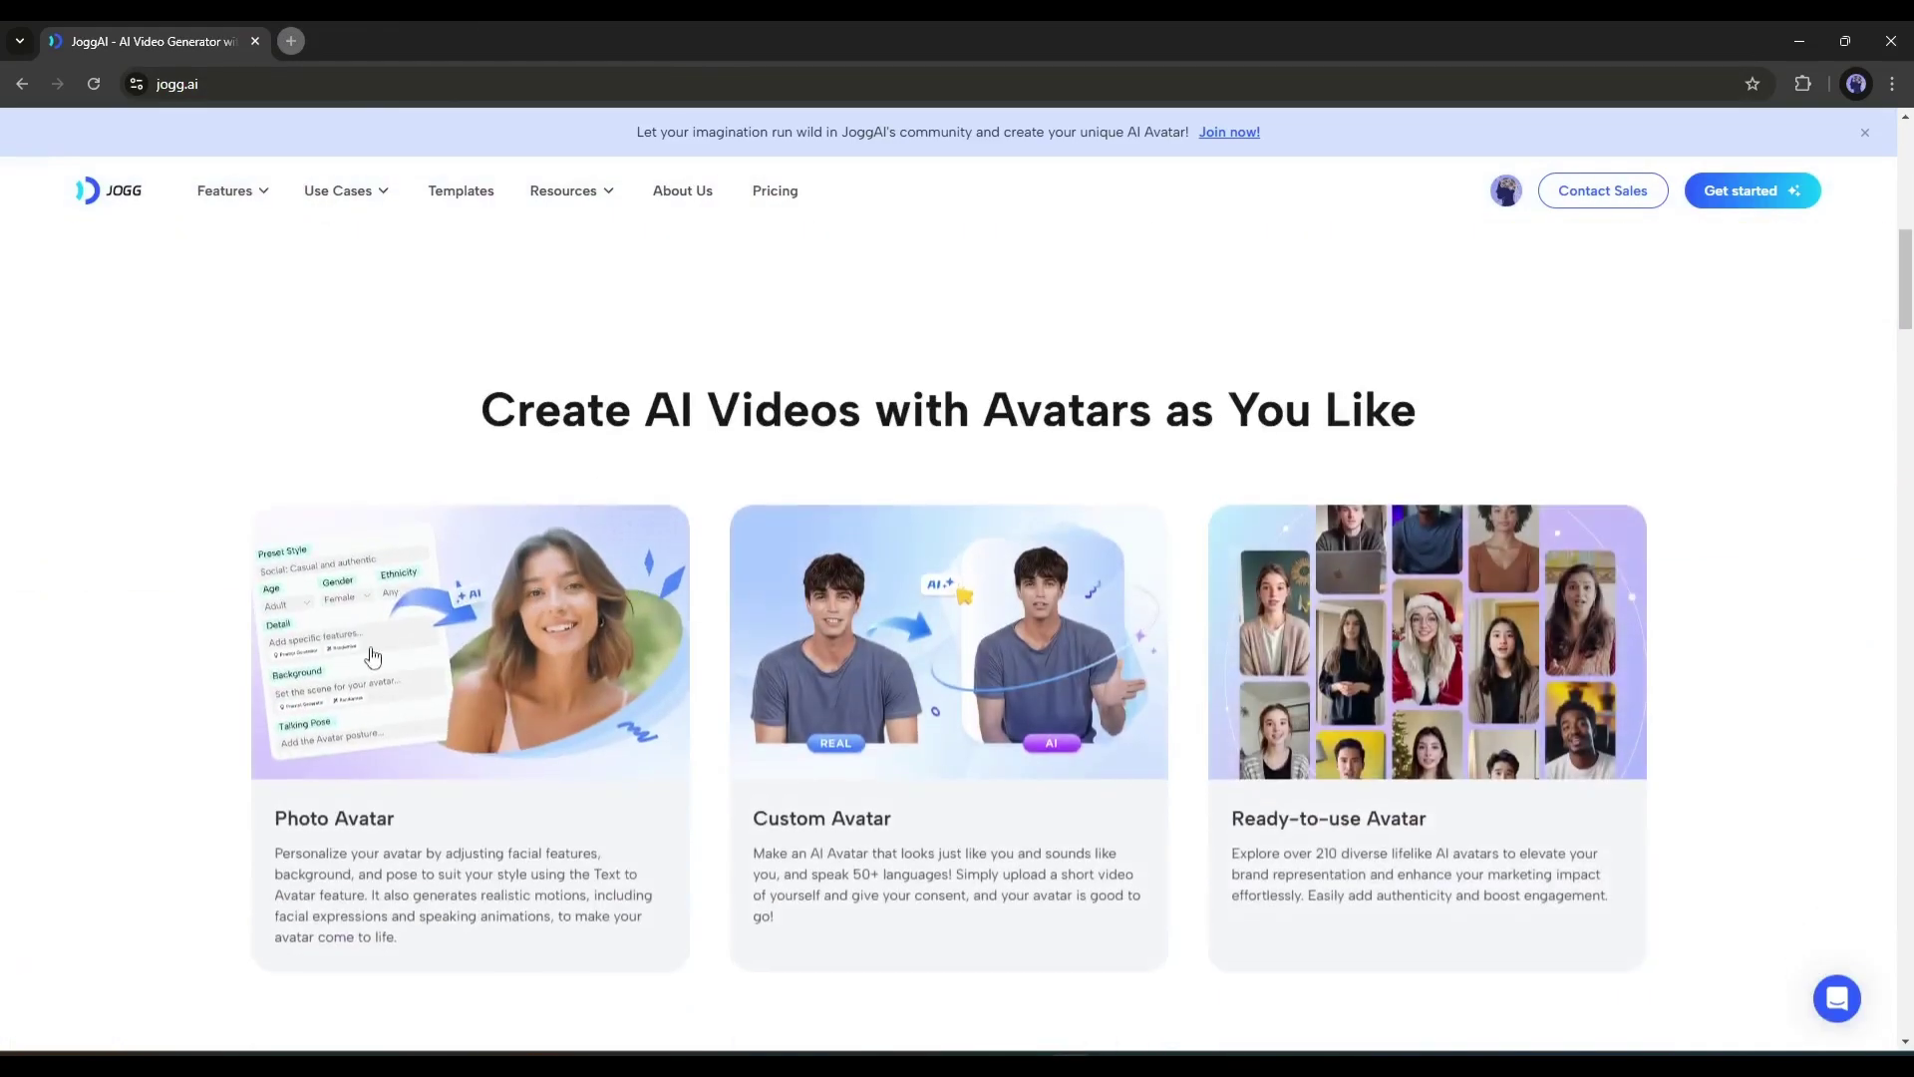
pyautogui.scroll(-10, 1124, 555)
pyautogui.scroll(-9, 990, 530)
pyautogui.scroll(-12, 390, 531)
pyautogui.scroll(20, 935, 590)
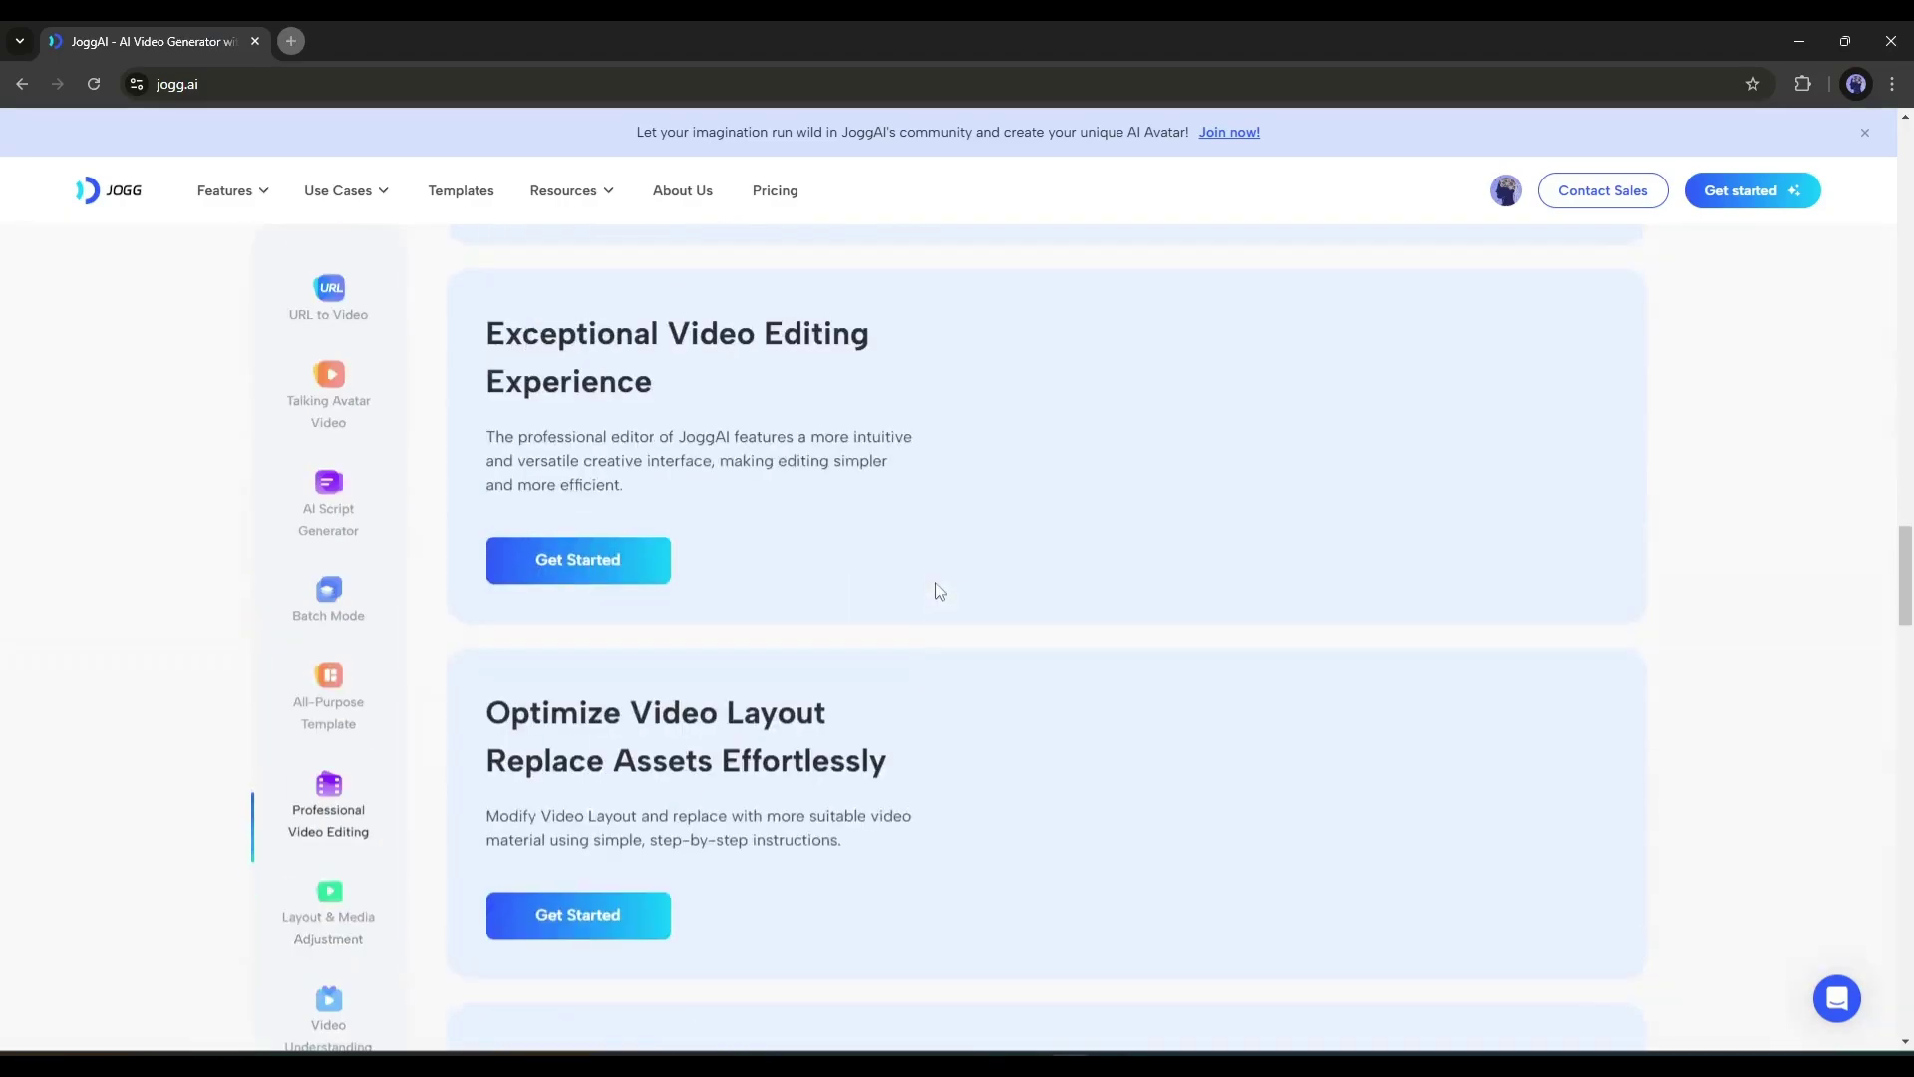
pyautogui.scroll(5, 607, 367)
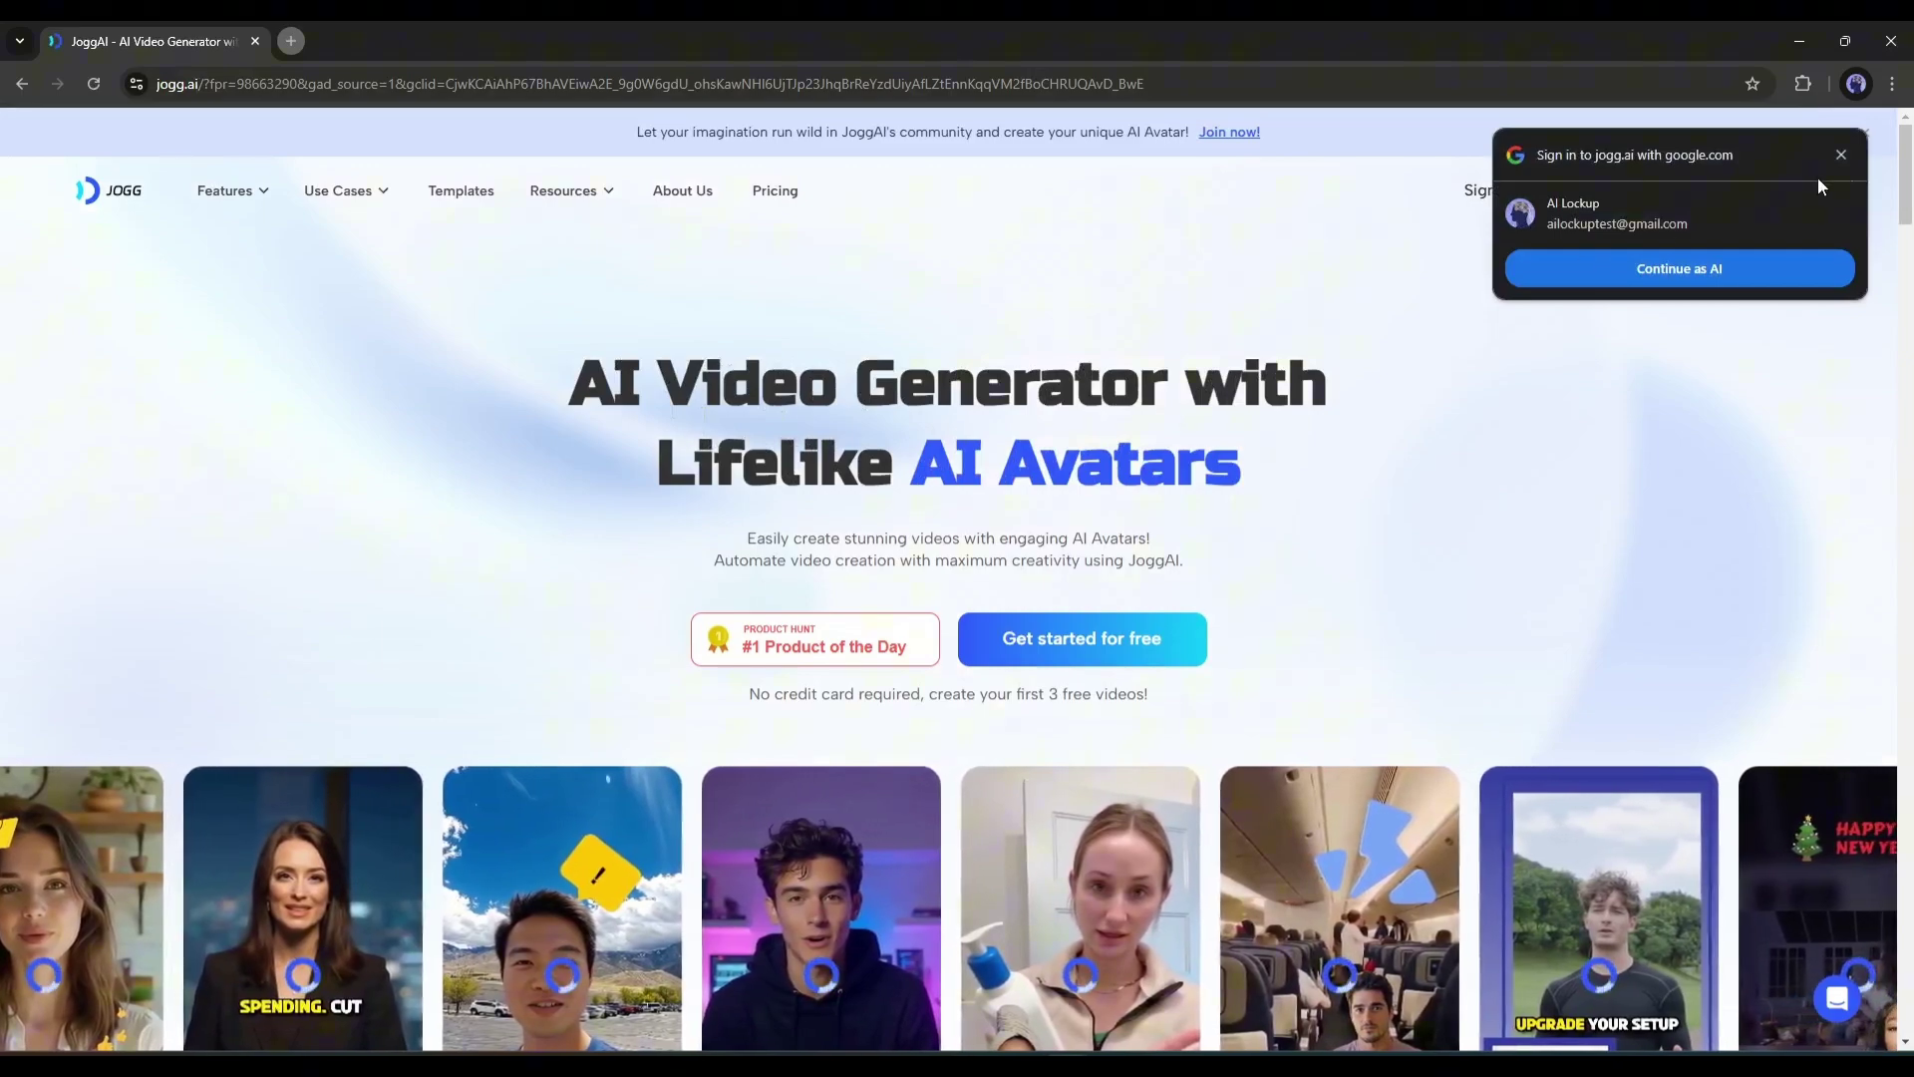
pyautogui.click(1841, 155)
# - Launch the JoggAI app with 'Get started for free'
pyautogui.scroll(-5, 483, 498)
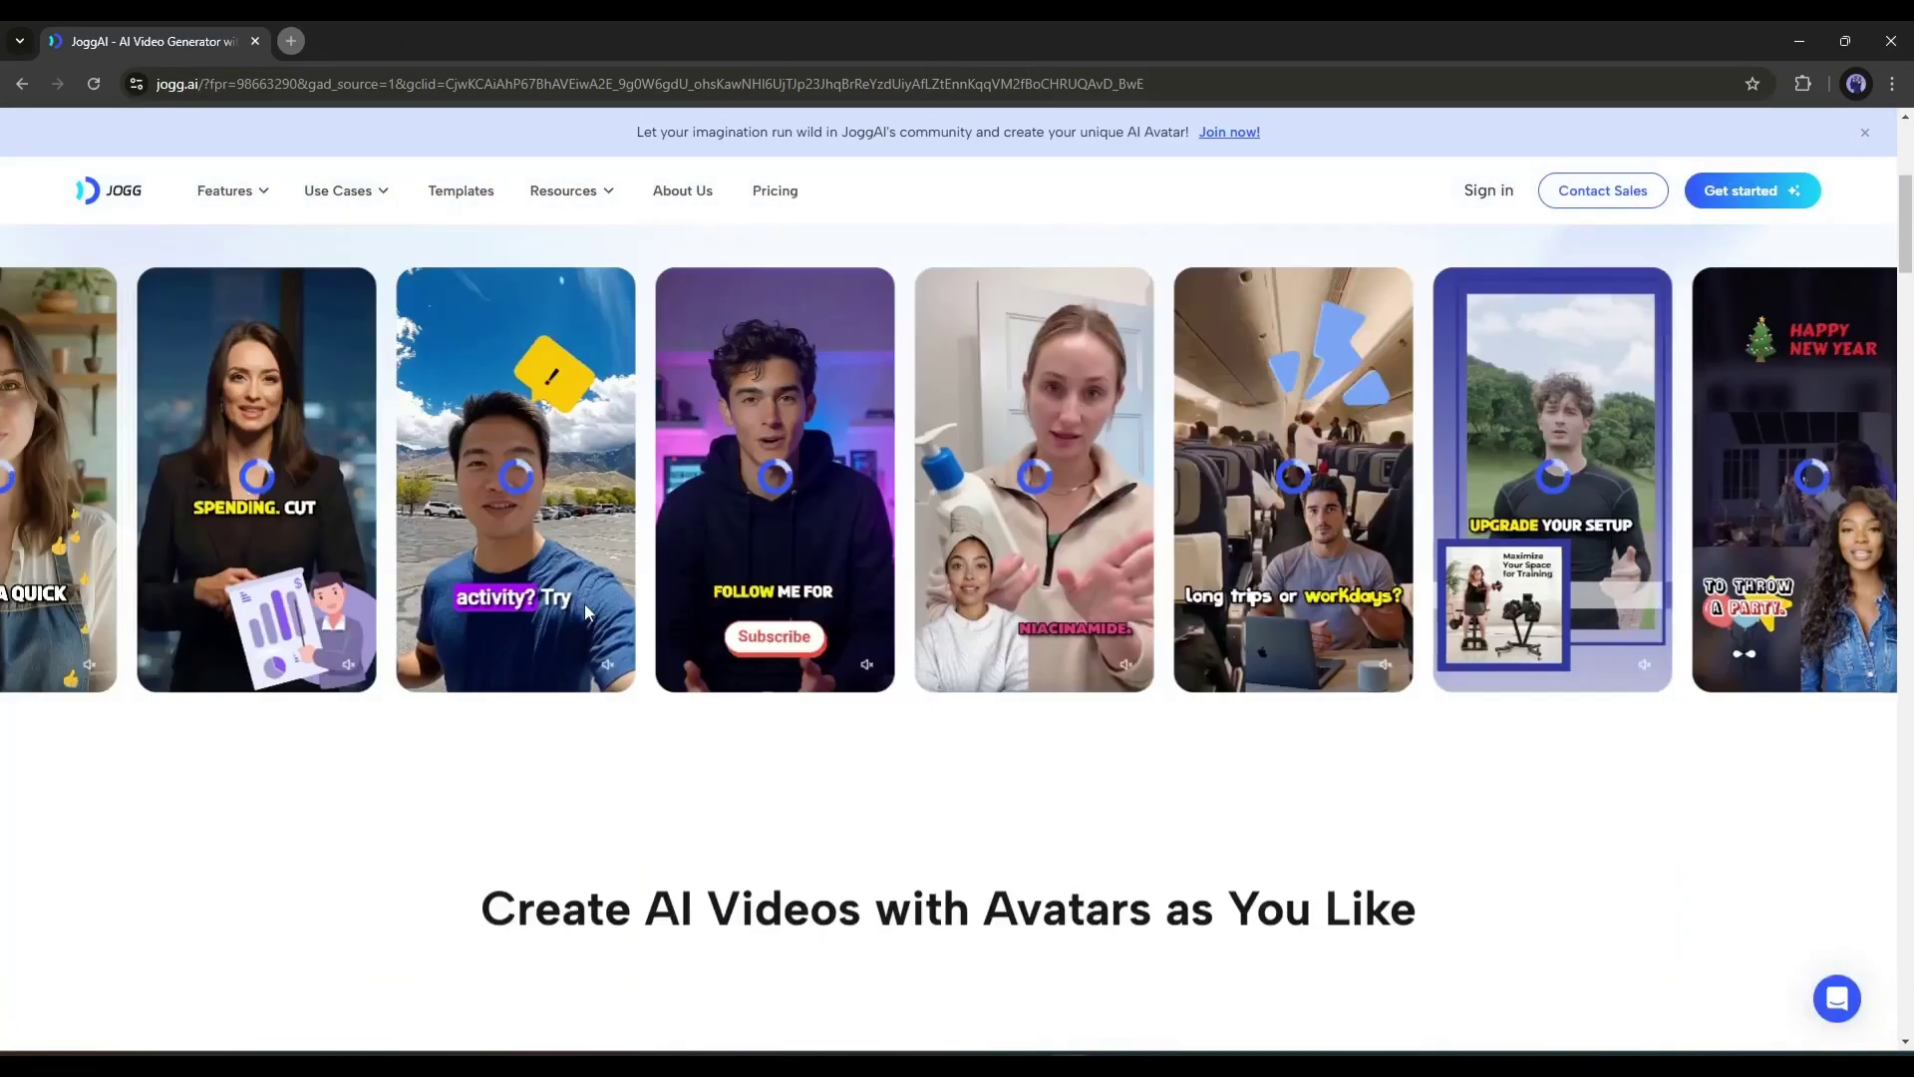
pyautogui.scroll(4, 1178, 673)
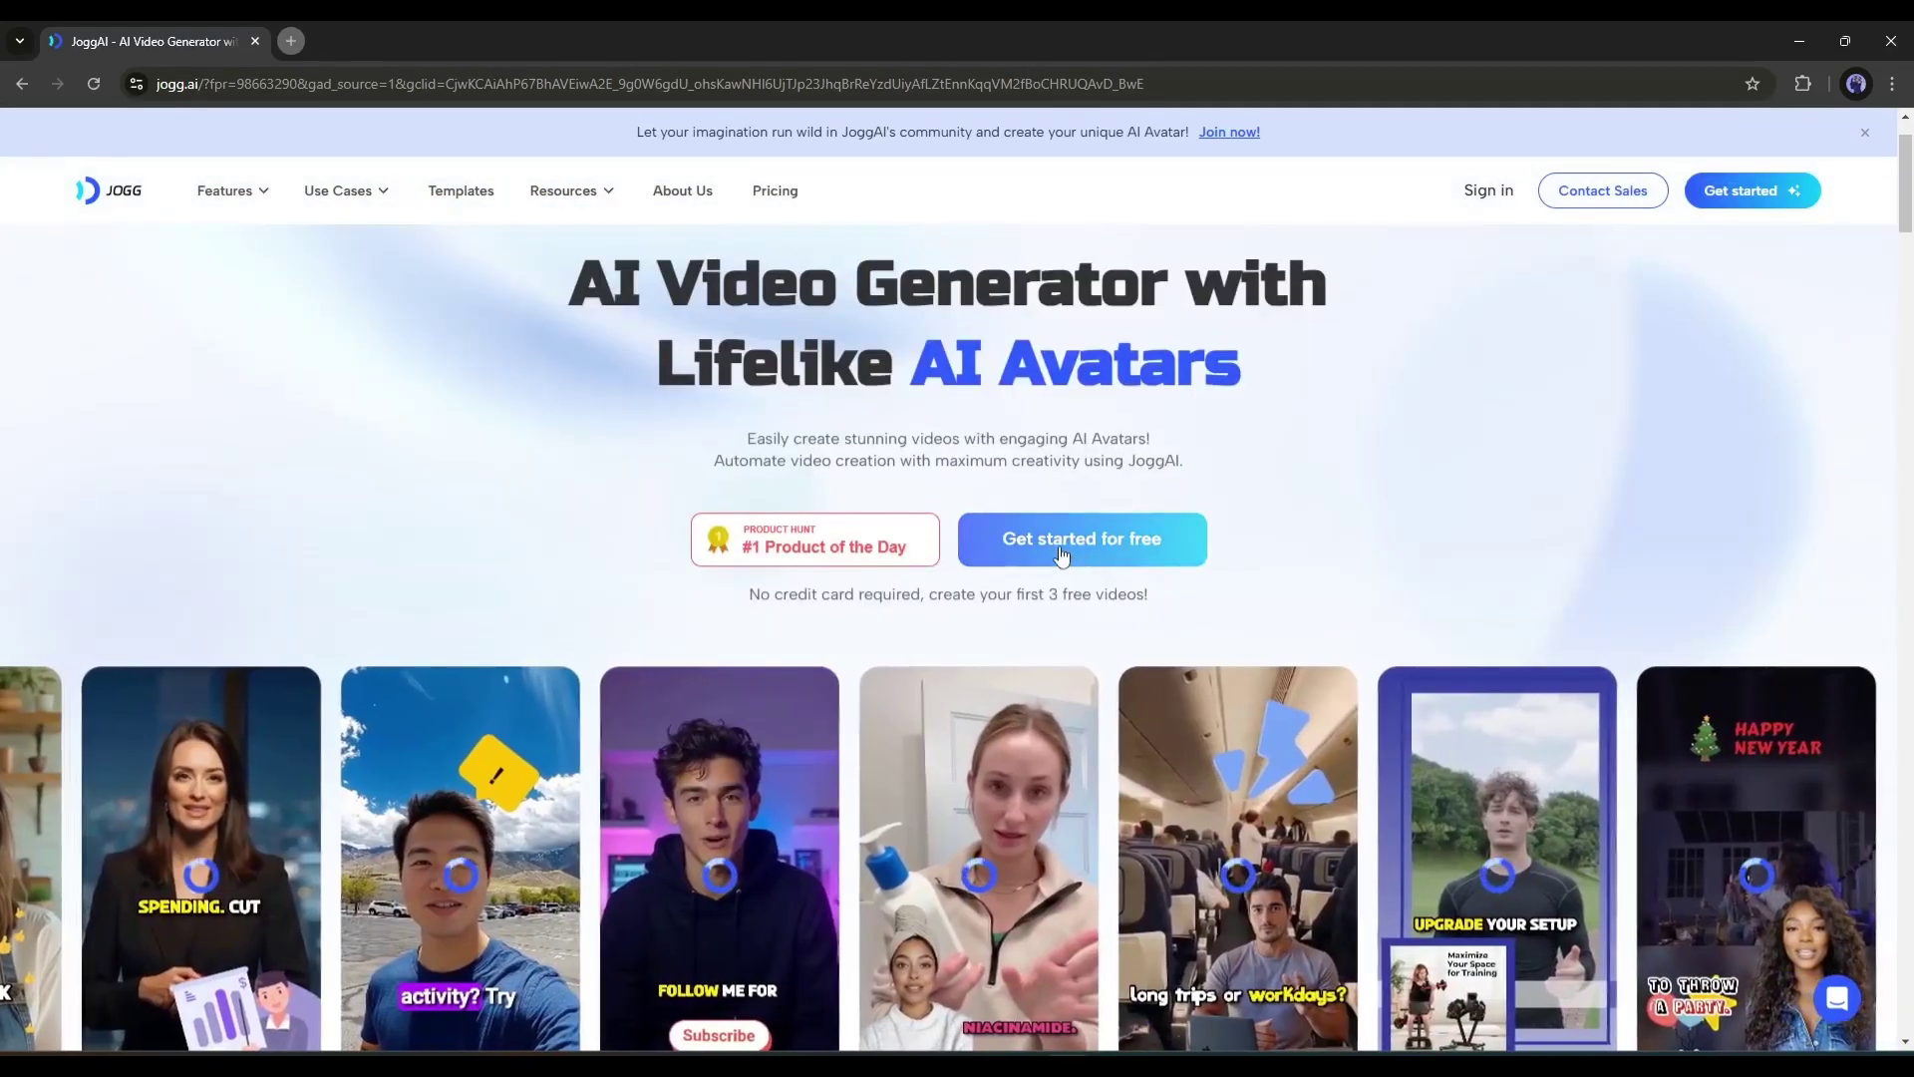
pyautogui.click(1067, 543)
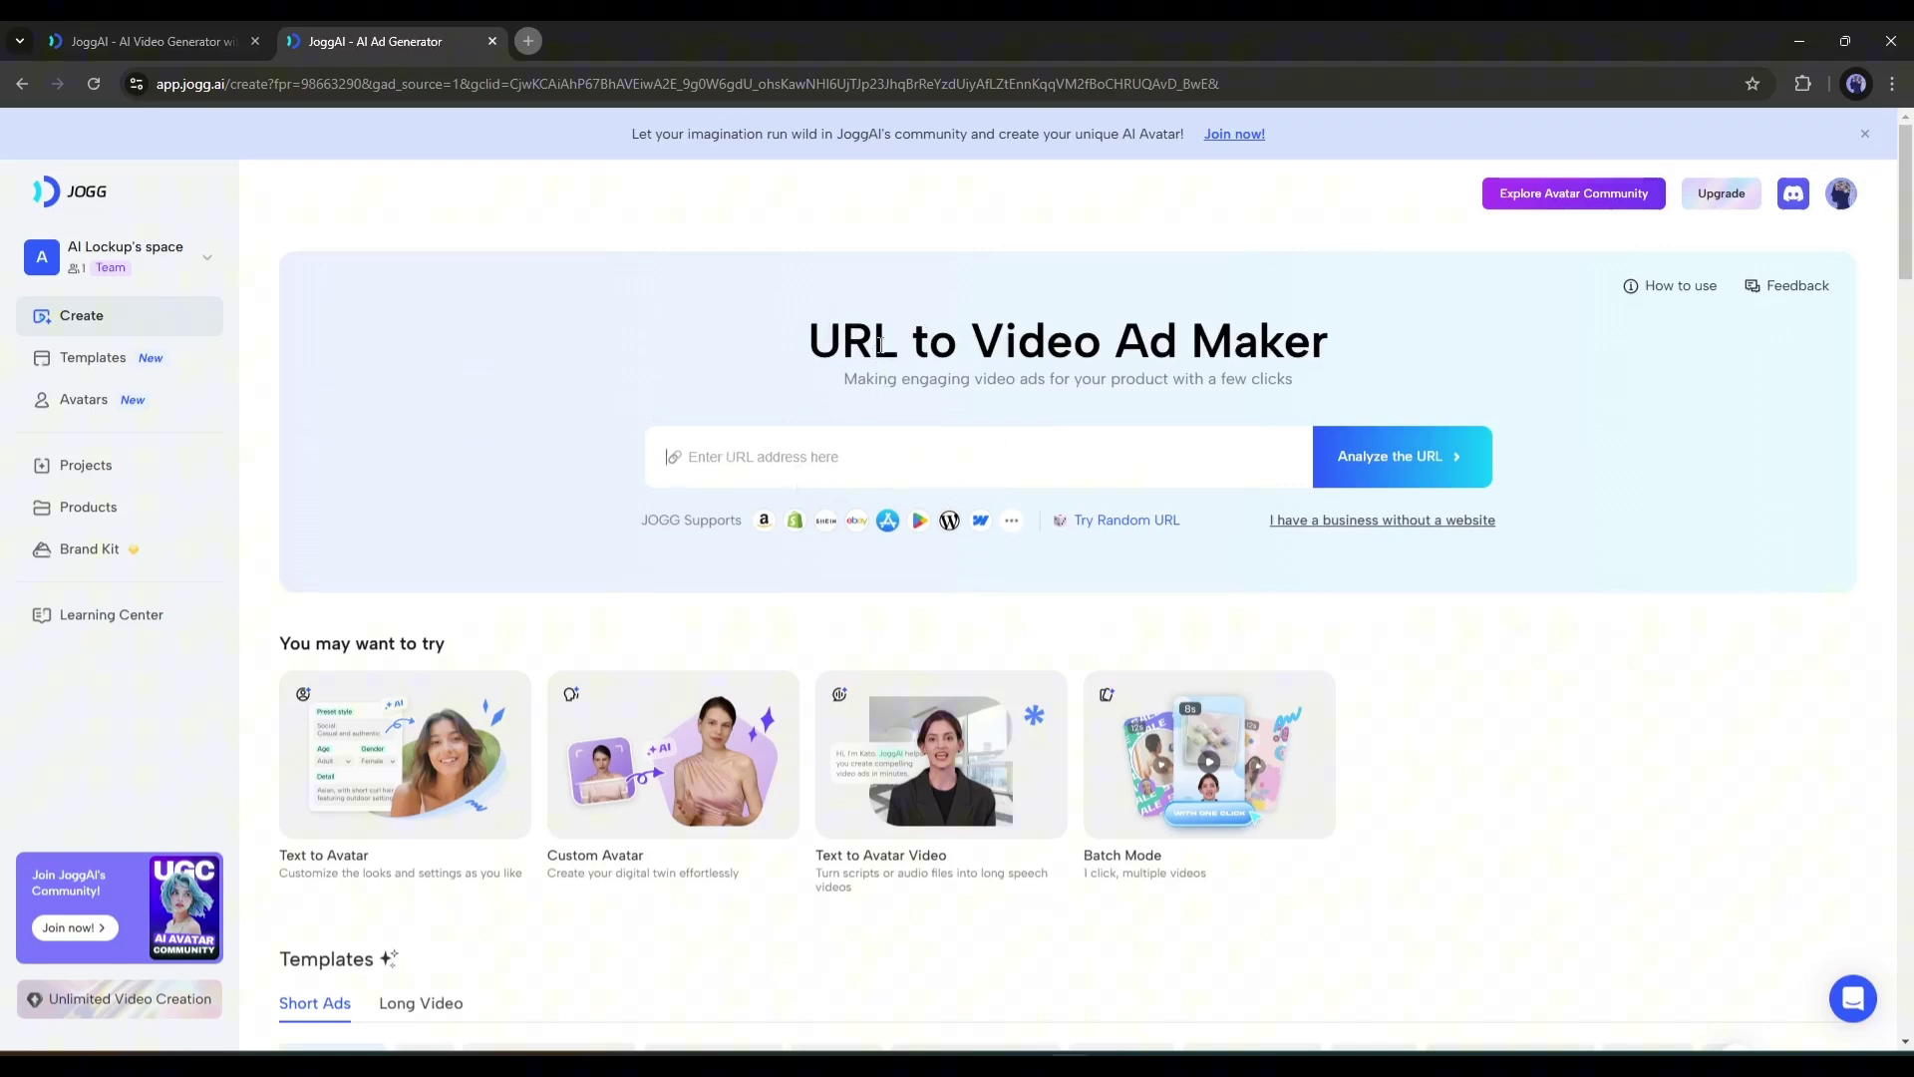
# - Fill the URL to Video Ad Maker with a random Amazon sample product link
pyautogui.moveTo(818, 344); pyautogui.dragTo(1317, 397)
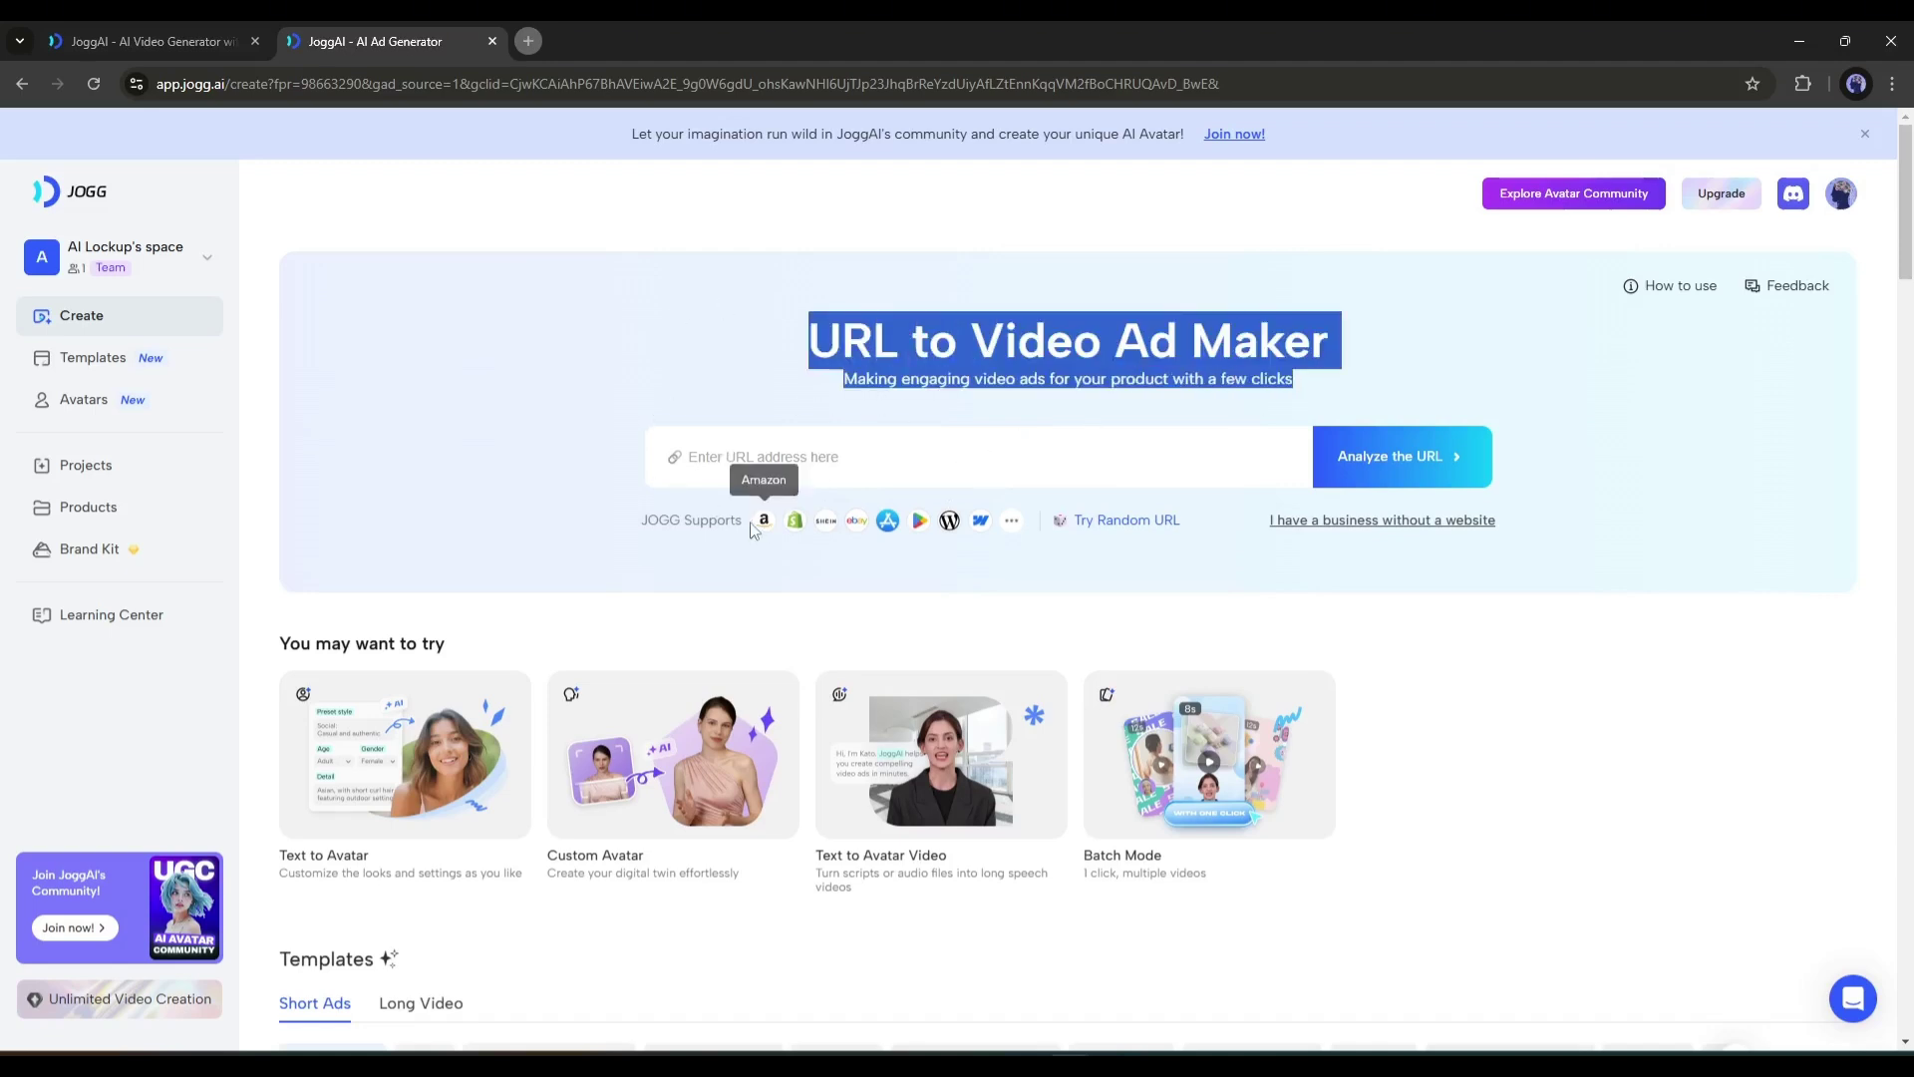
pyautogui.click(1117, 522)
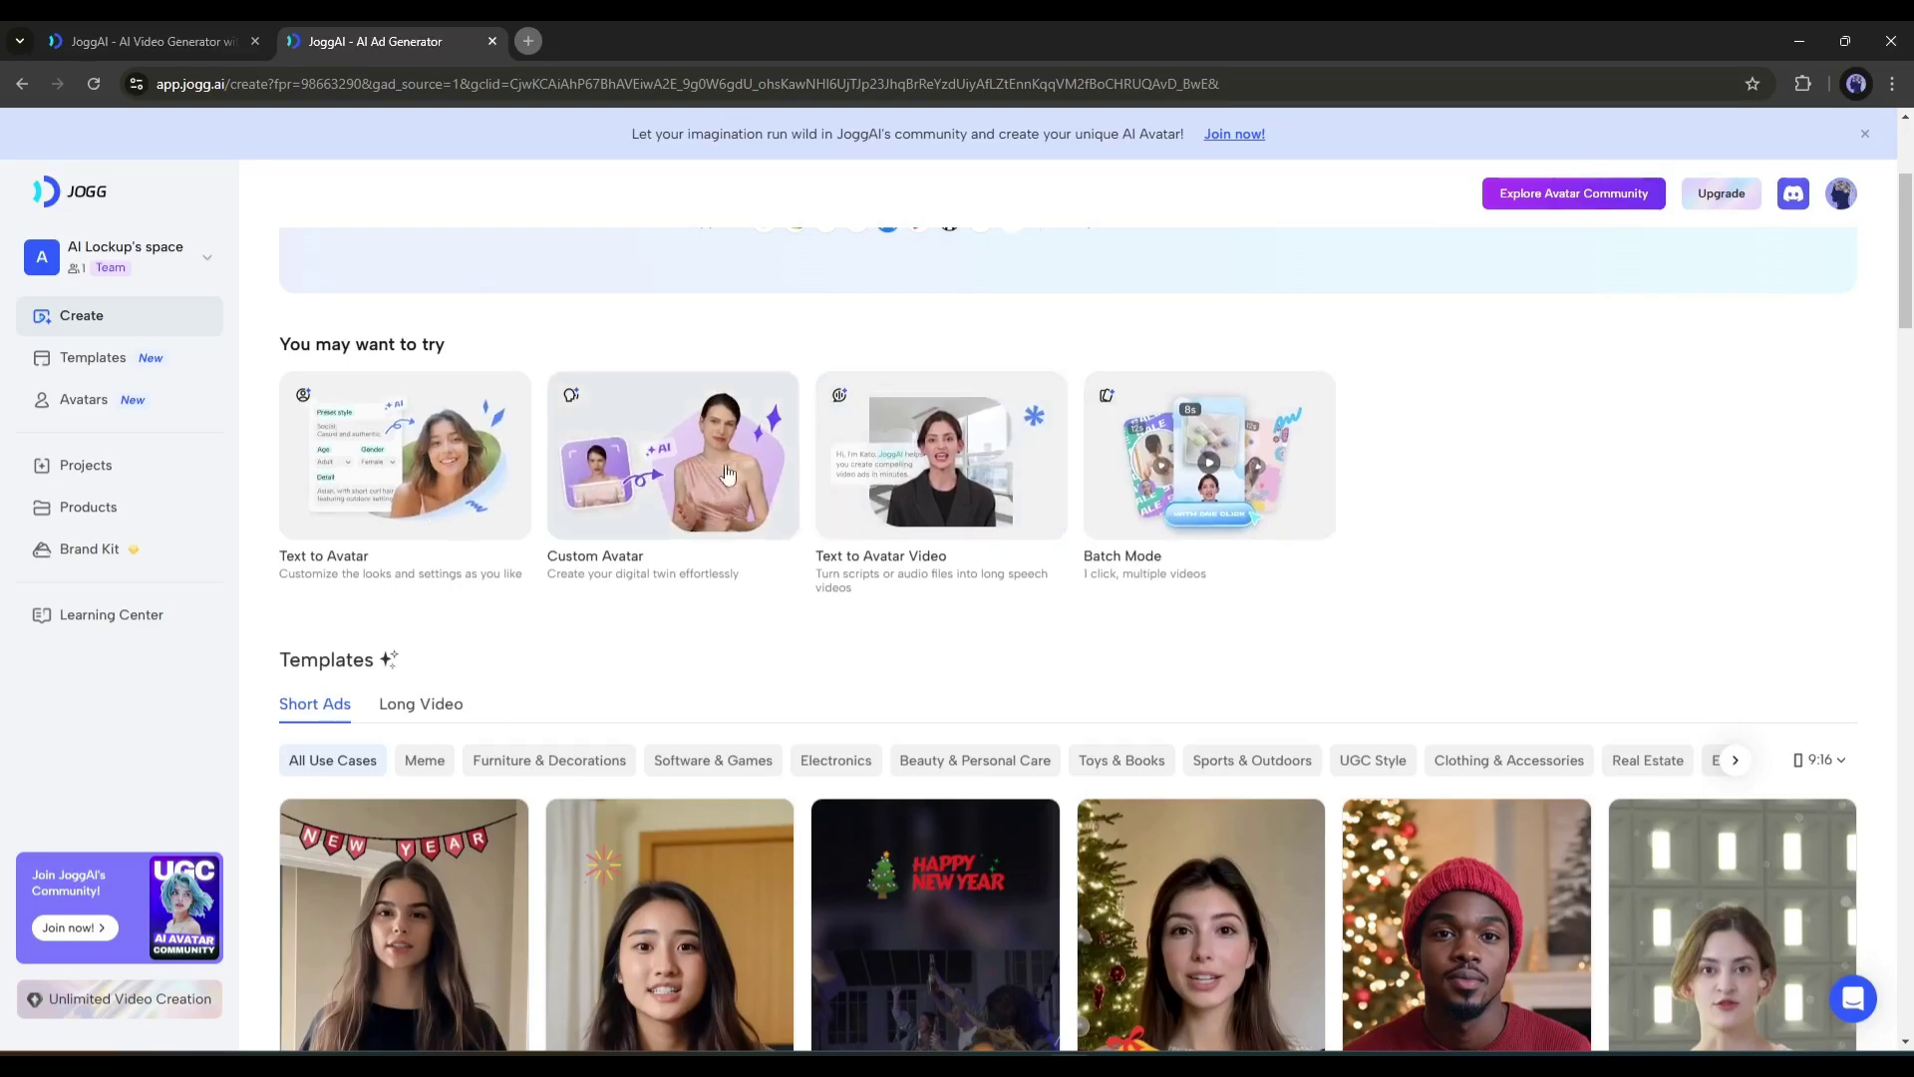
pyautogui.scroll(-5, 436, 634)
pyautogui.scroll(-10, 436, 634)
pyautogui.scroll(15, 580, 644)
# - Browse the Long Video templates, then return to the Short Ads templates
pyautogui.click(421, 503)
pyautogui.scroll(-10, 731, 684)
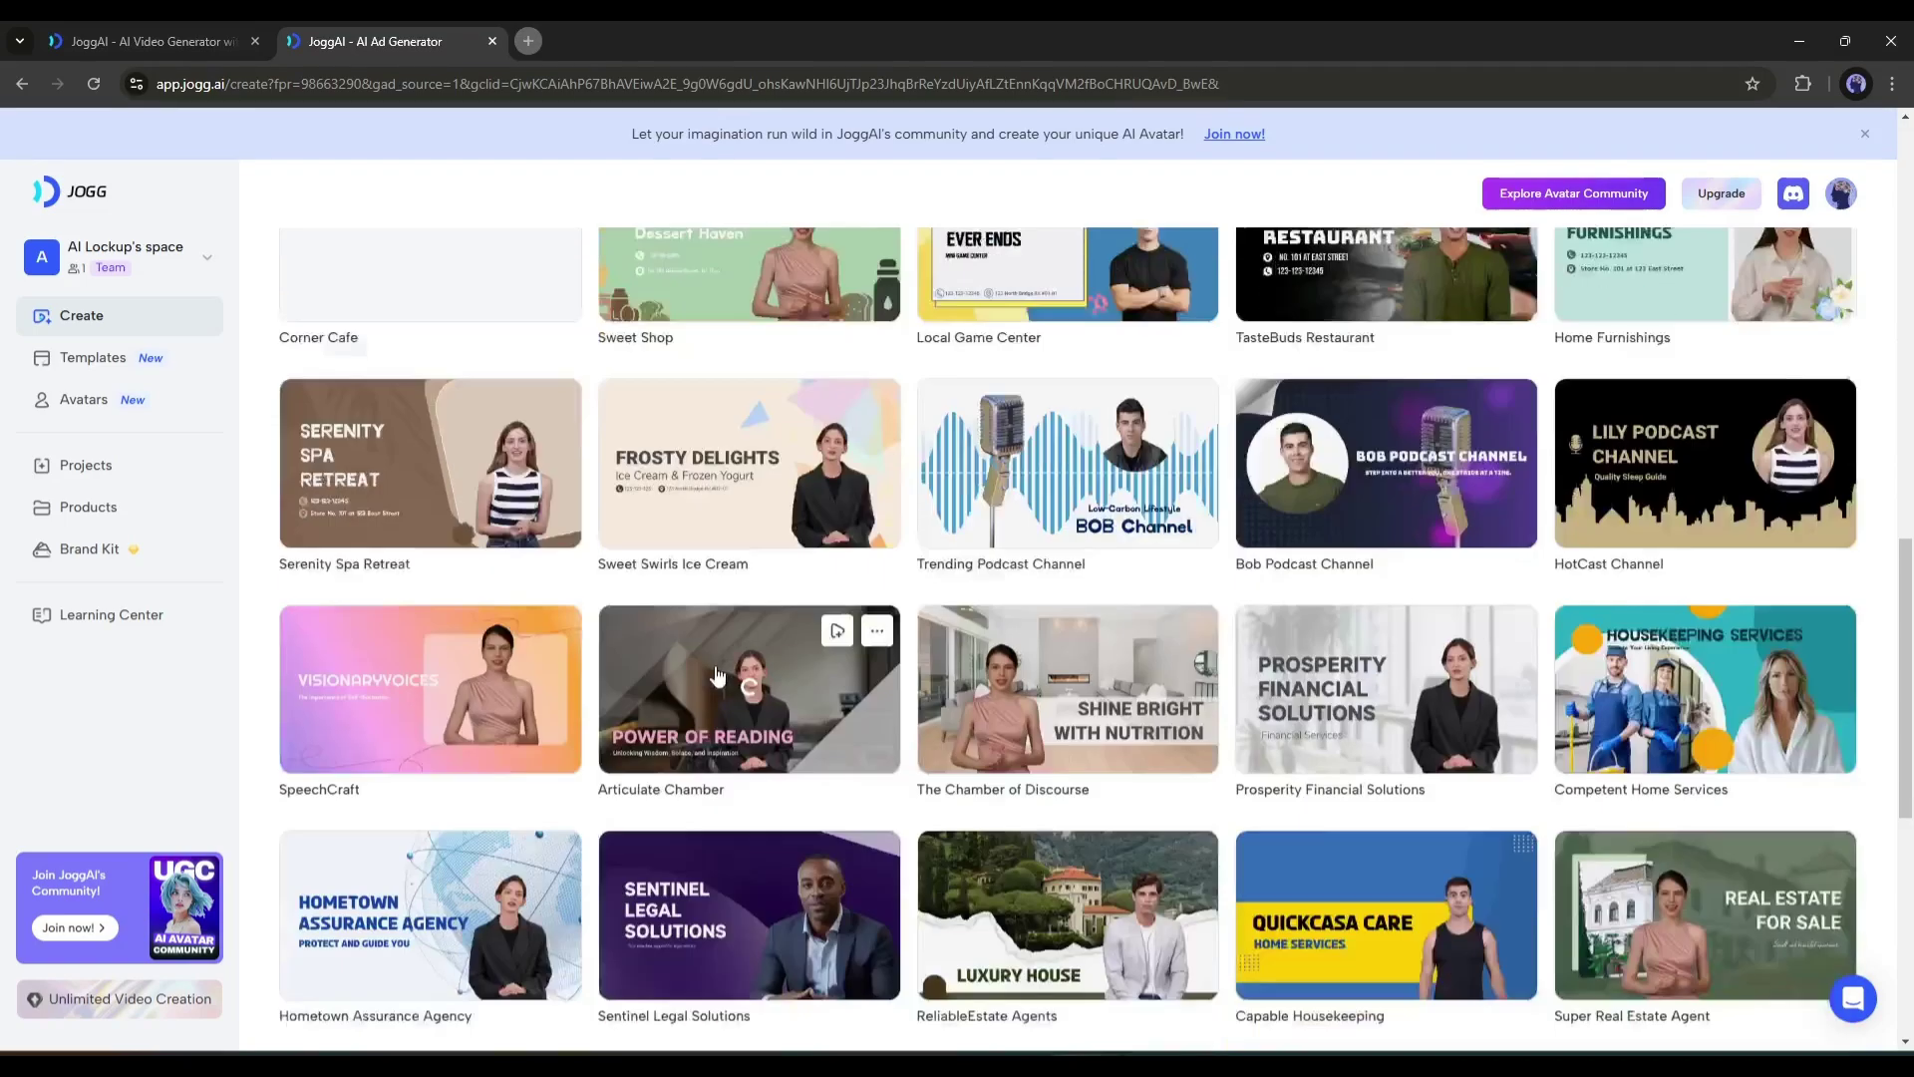
pyautogui.scroll(-8, 716, 674)
pyautogui.scroll(13, 398, 660)
pyautogui.scroll(3, 397, 658)
pyautogui.click(312, 377)
pyautogui.scroll(6, 838, 686)
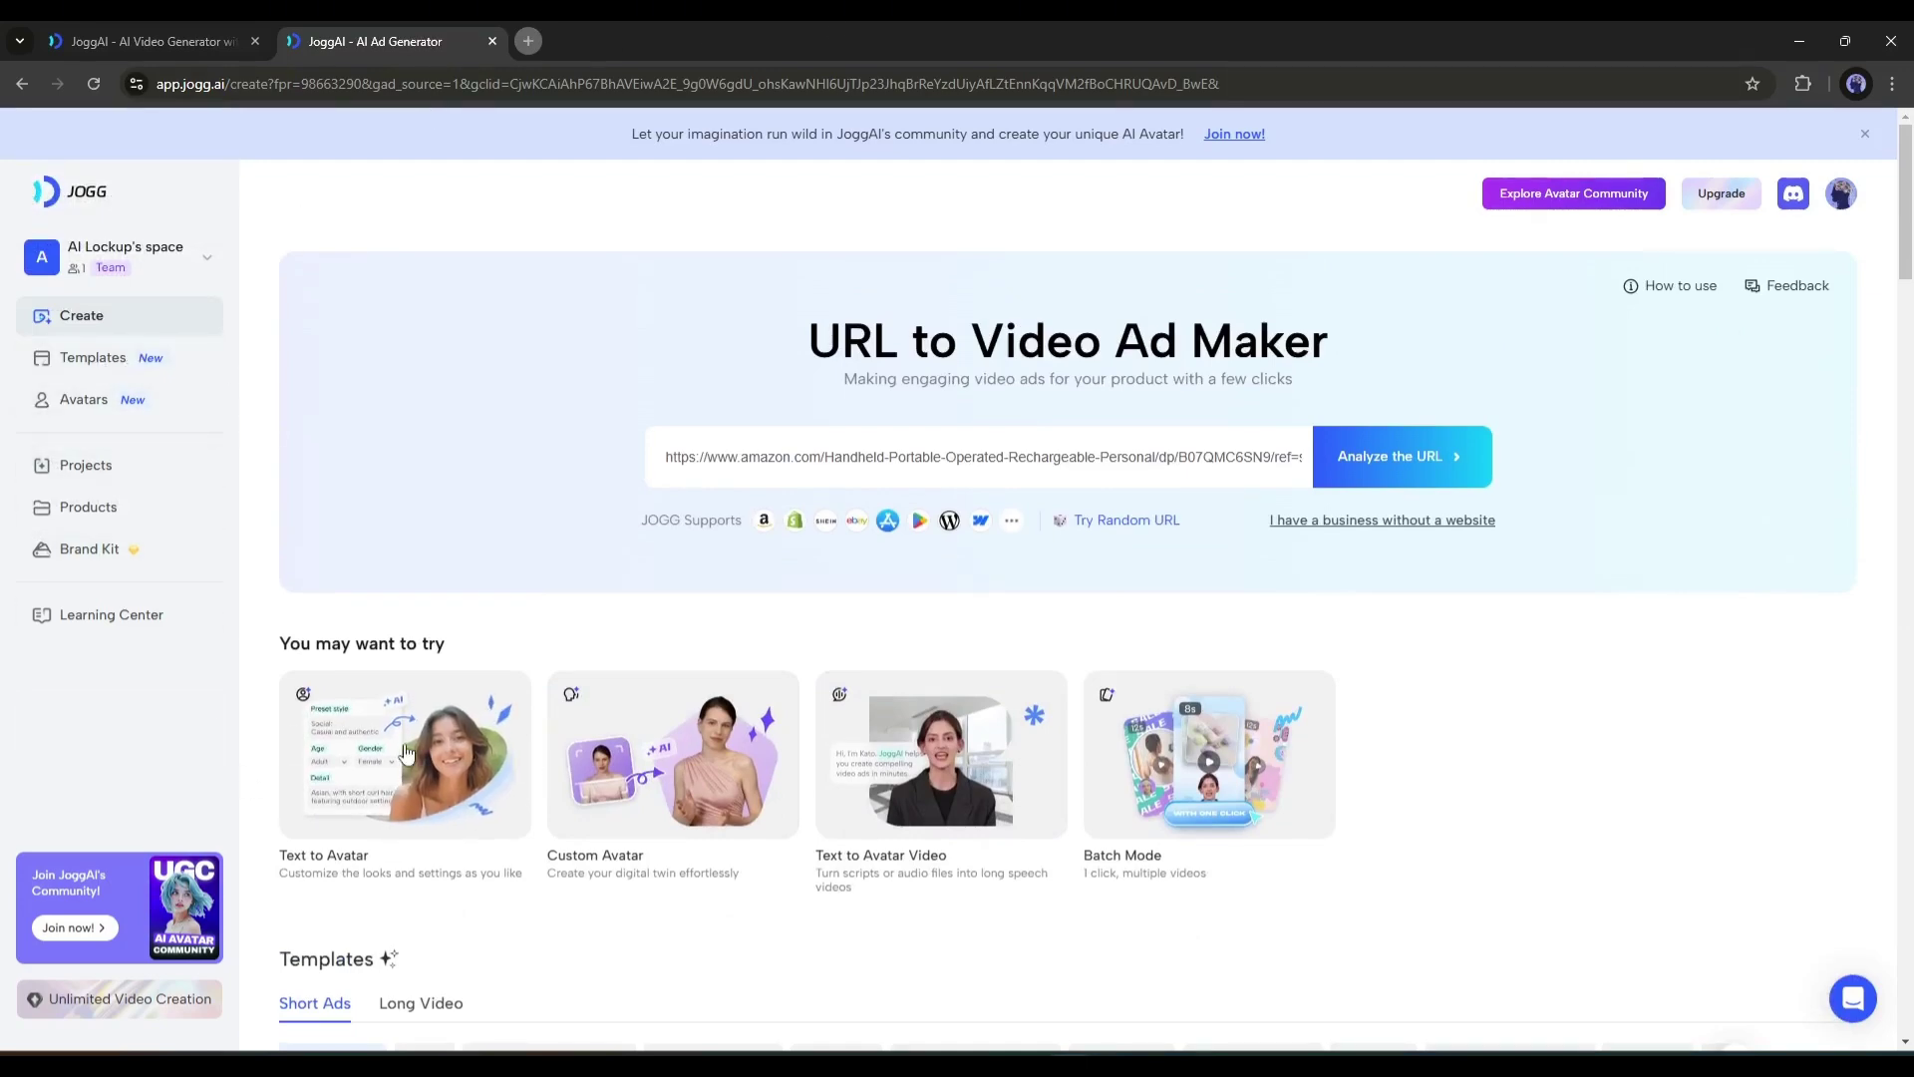
# - Open Text to Avatar's Generate option, check the Motion tab, then return to the Photo settings
pyautogui.click(514, 731)
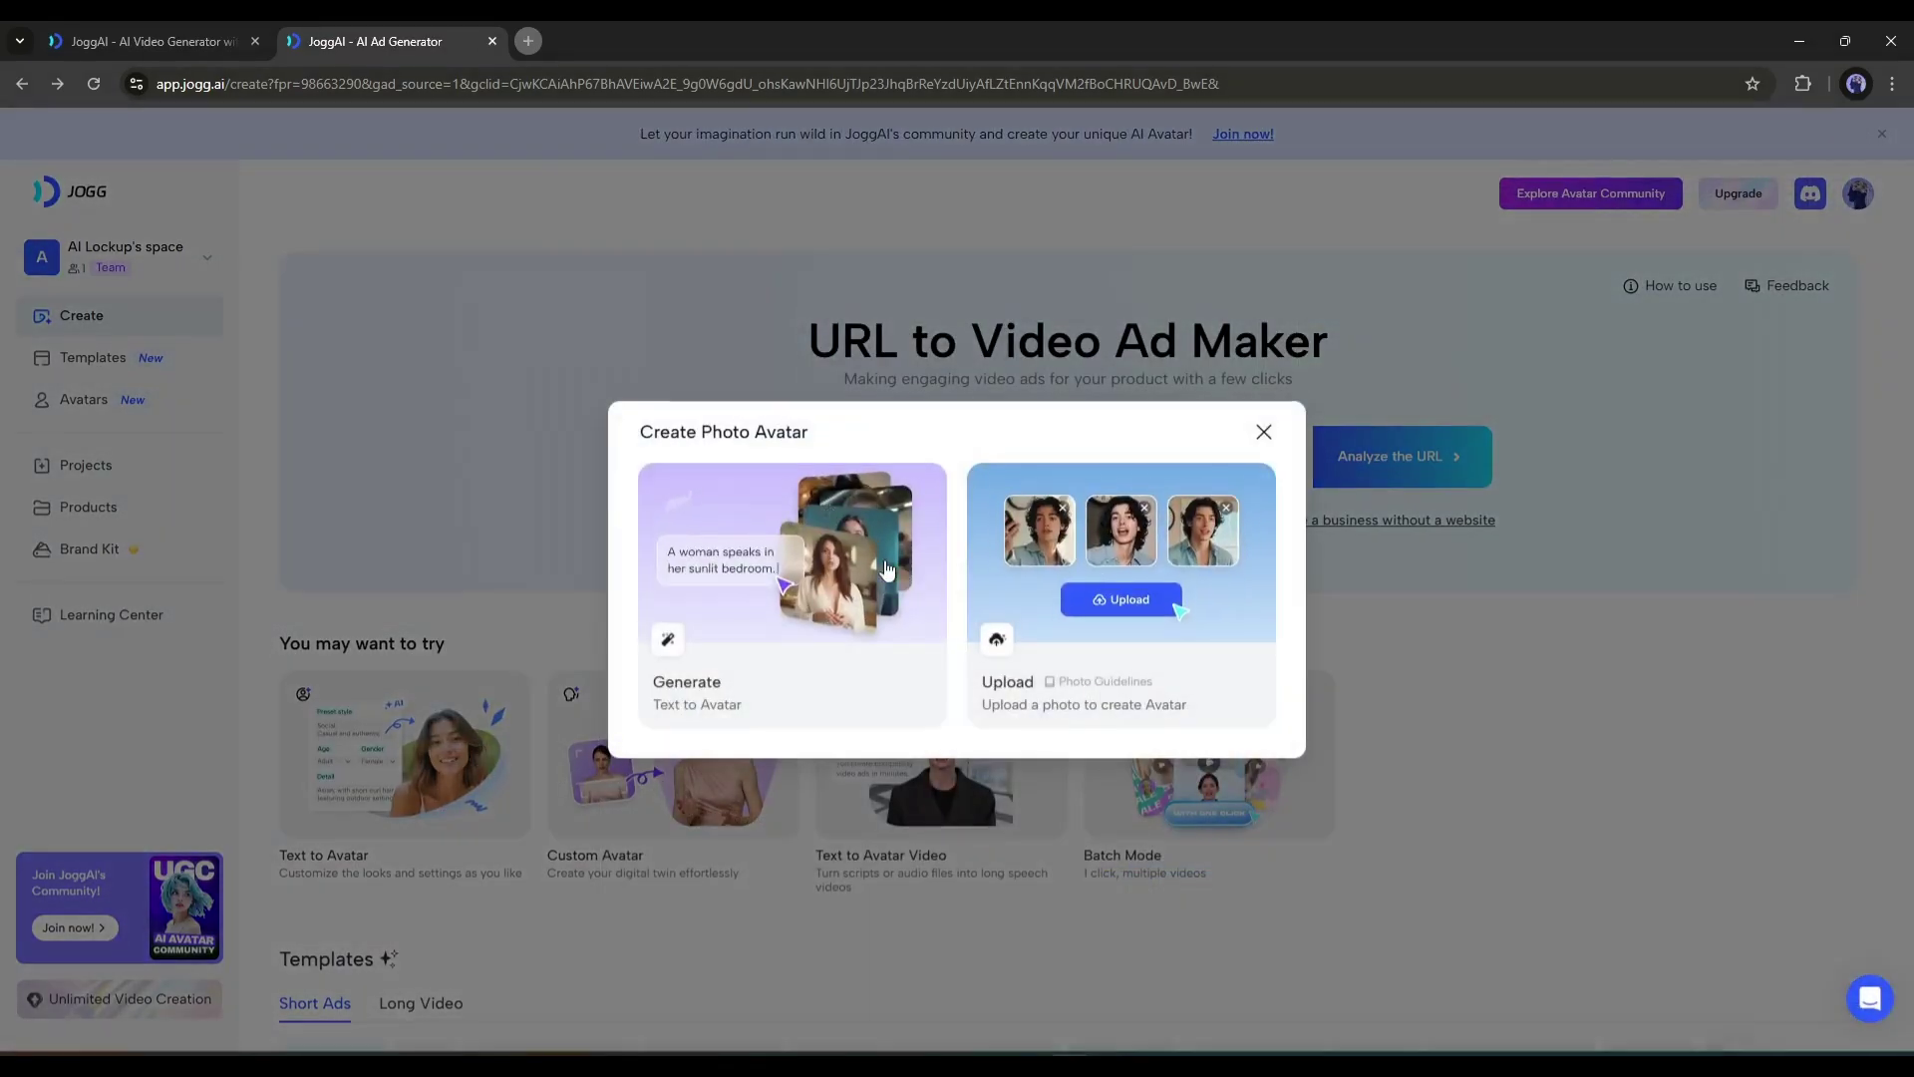
pyautogui.click(887, 570)
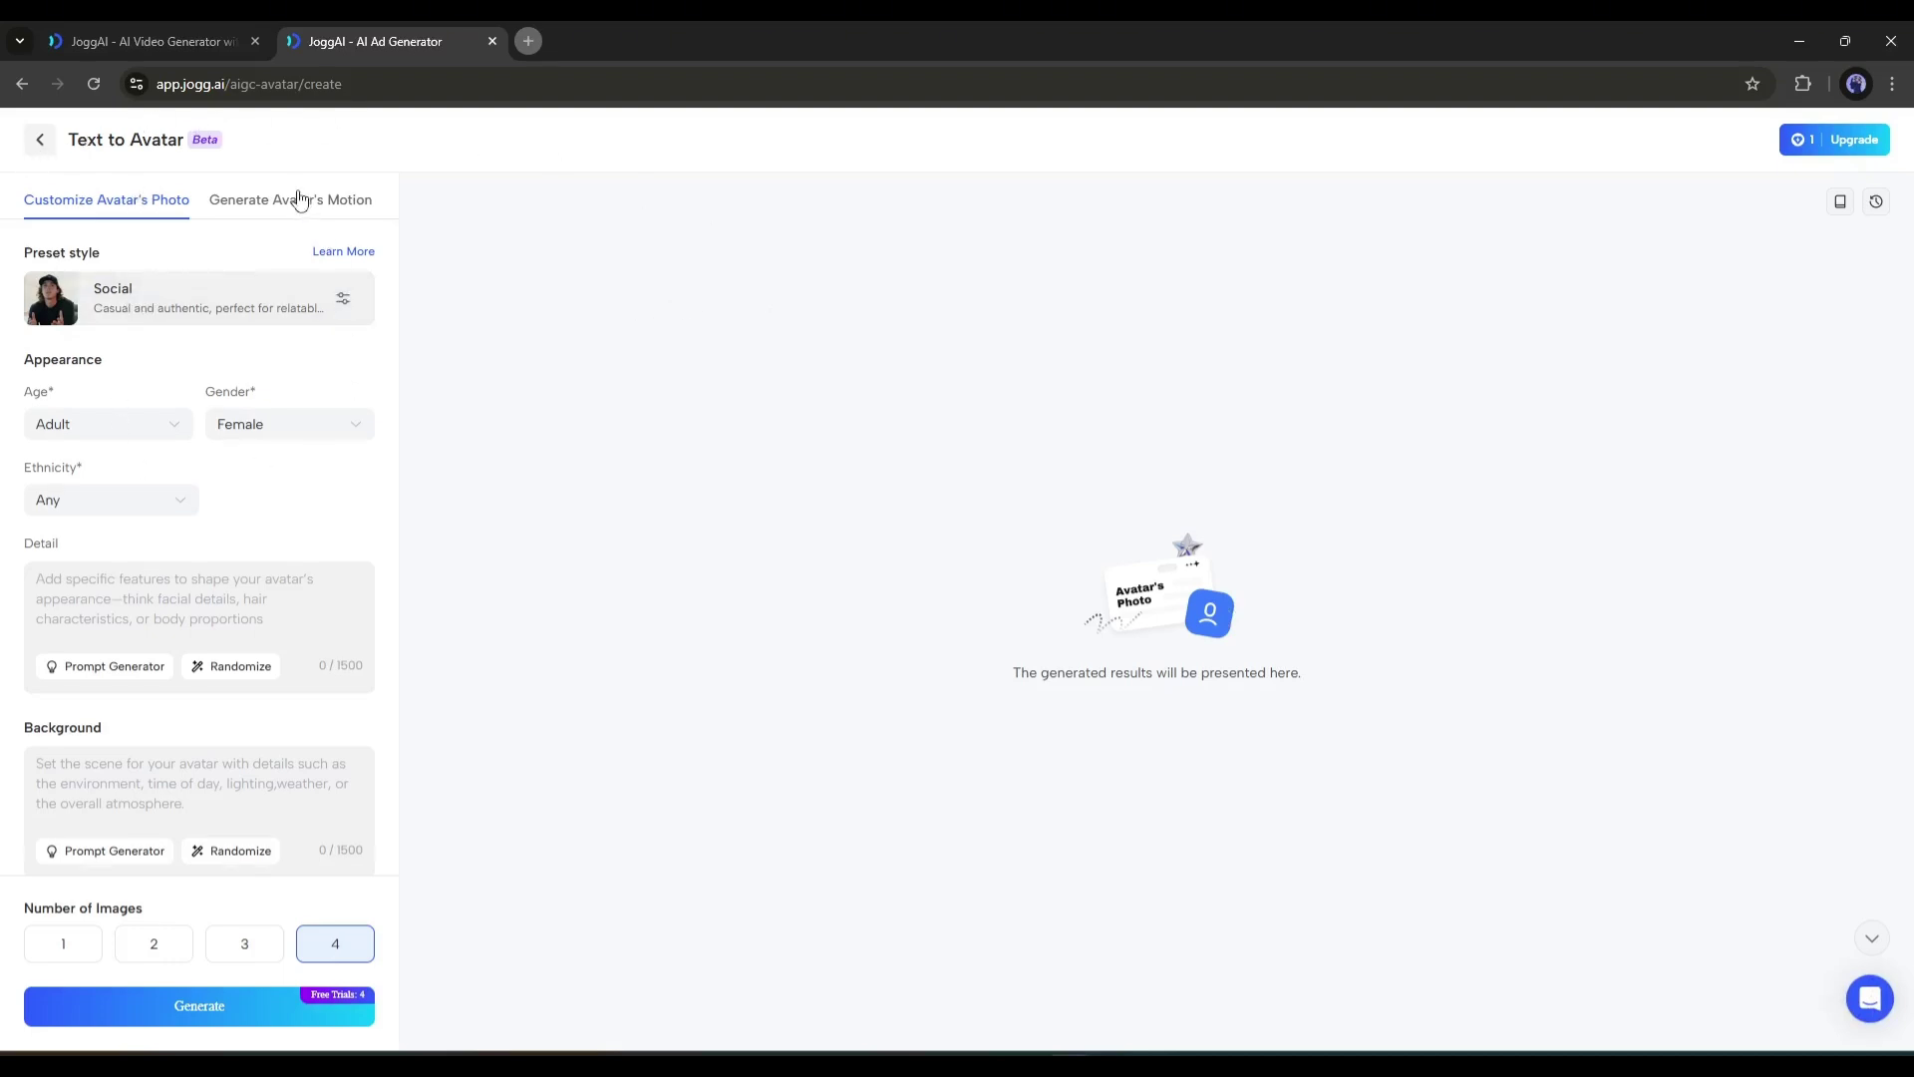
pyautogui.click(300, 200)
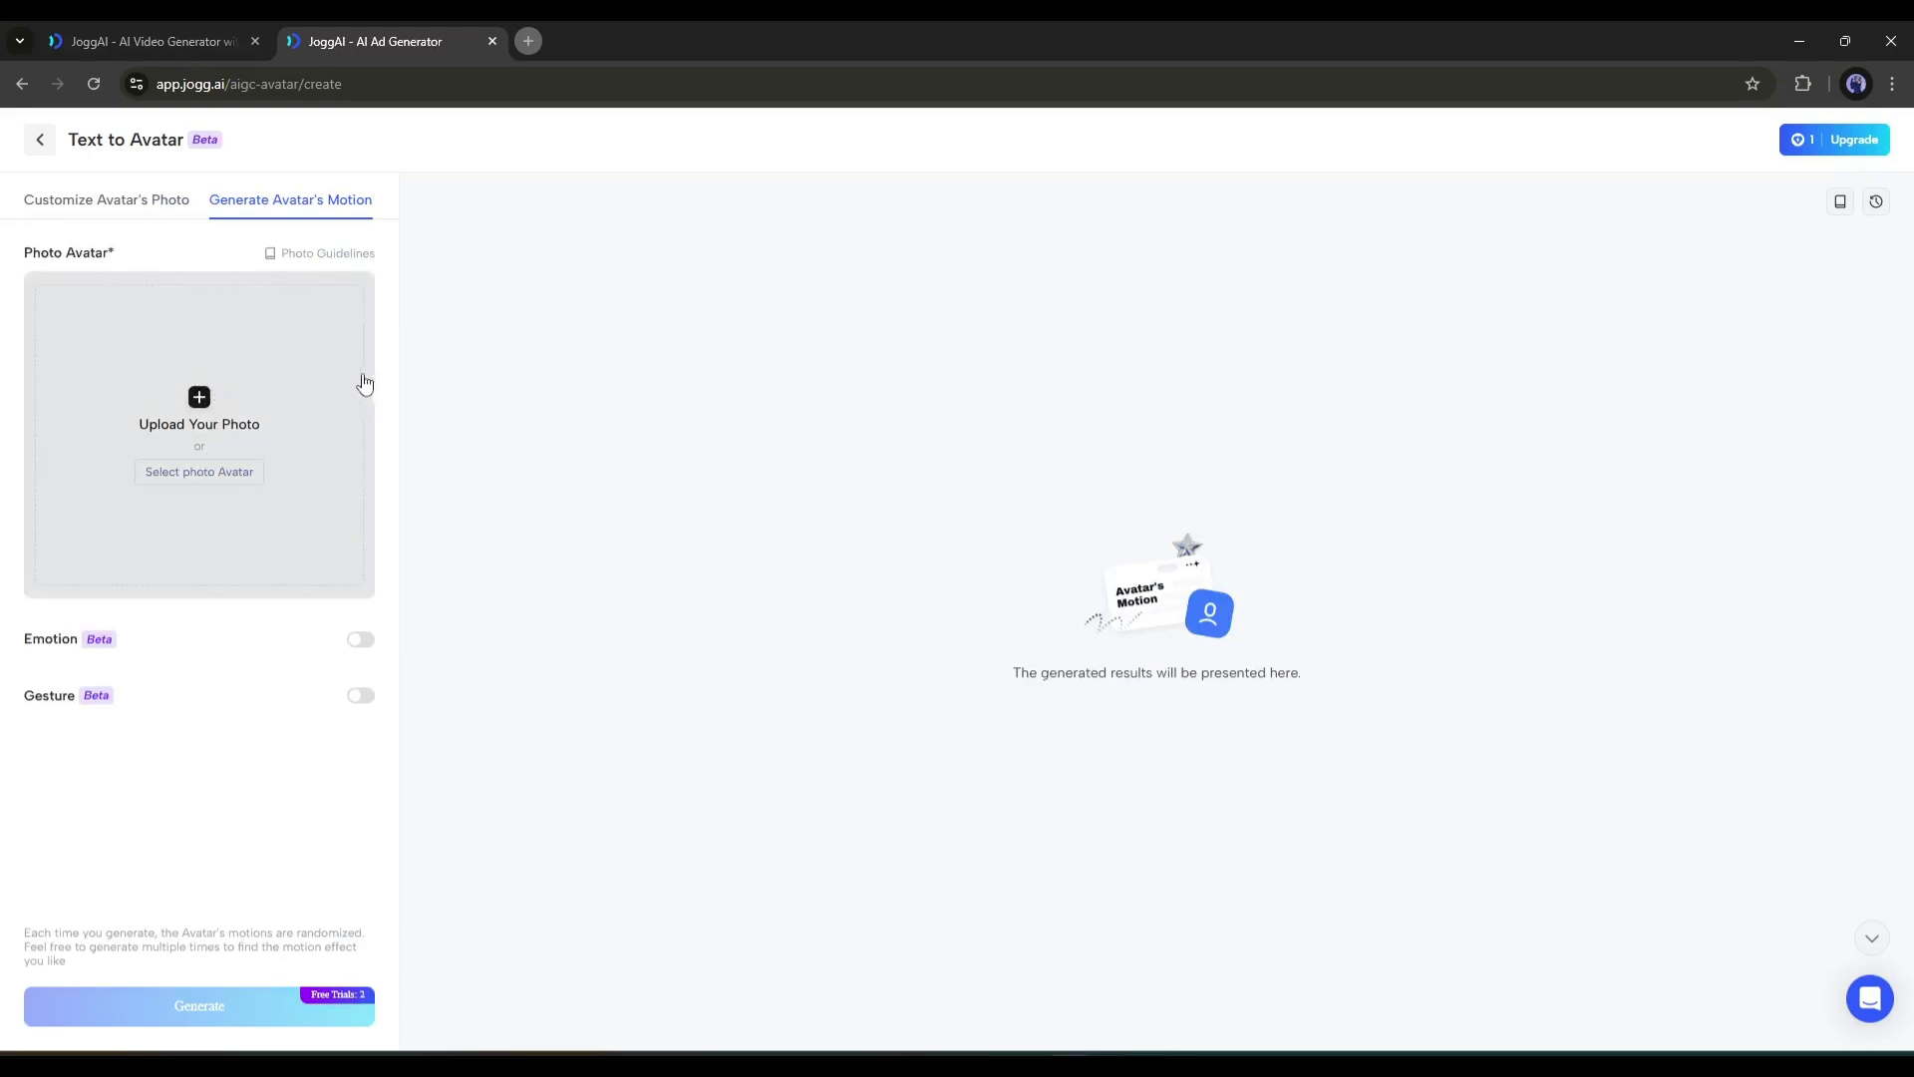
pyautogui.click(300, 397)
pyautogui.click(923, 714)
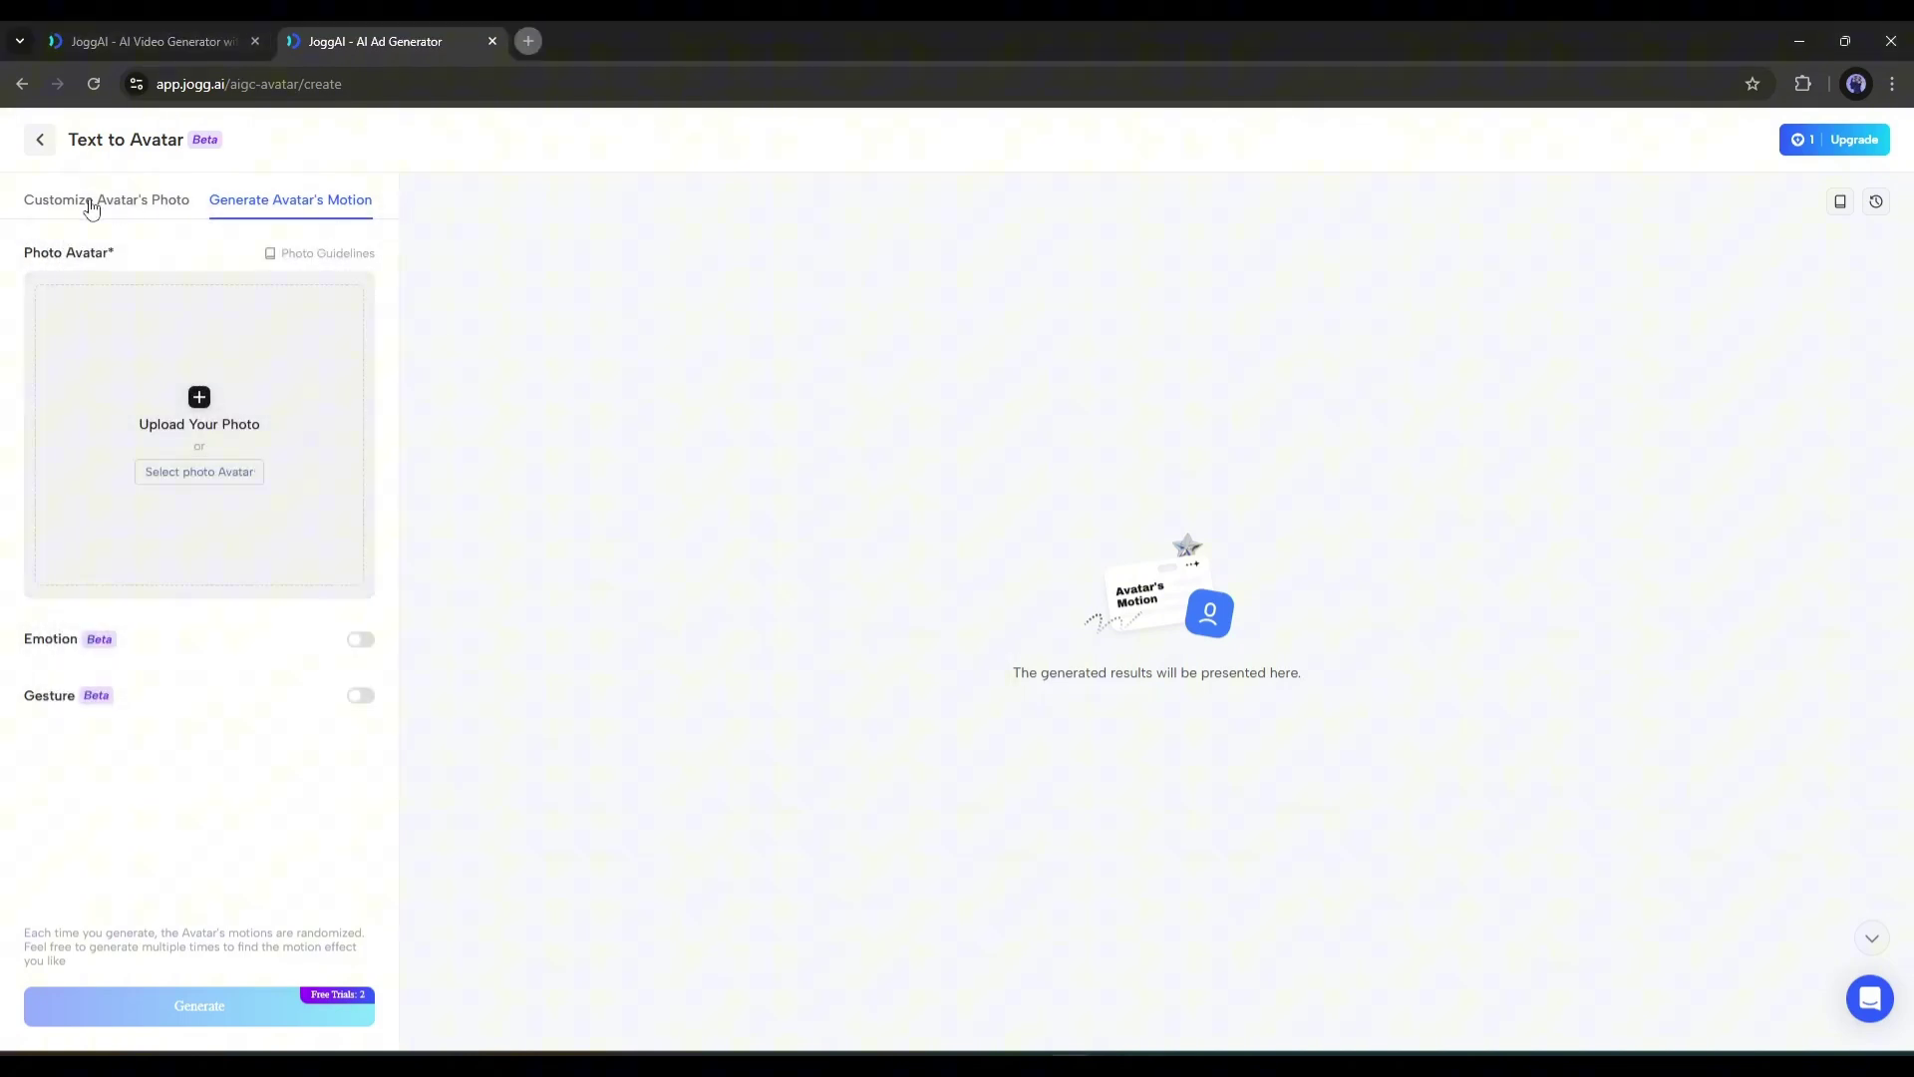
pyautogui.click(91, 204)
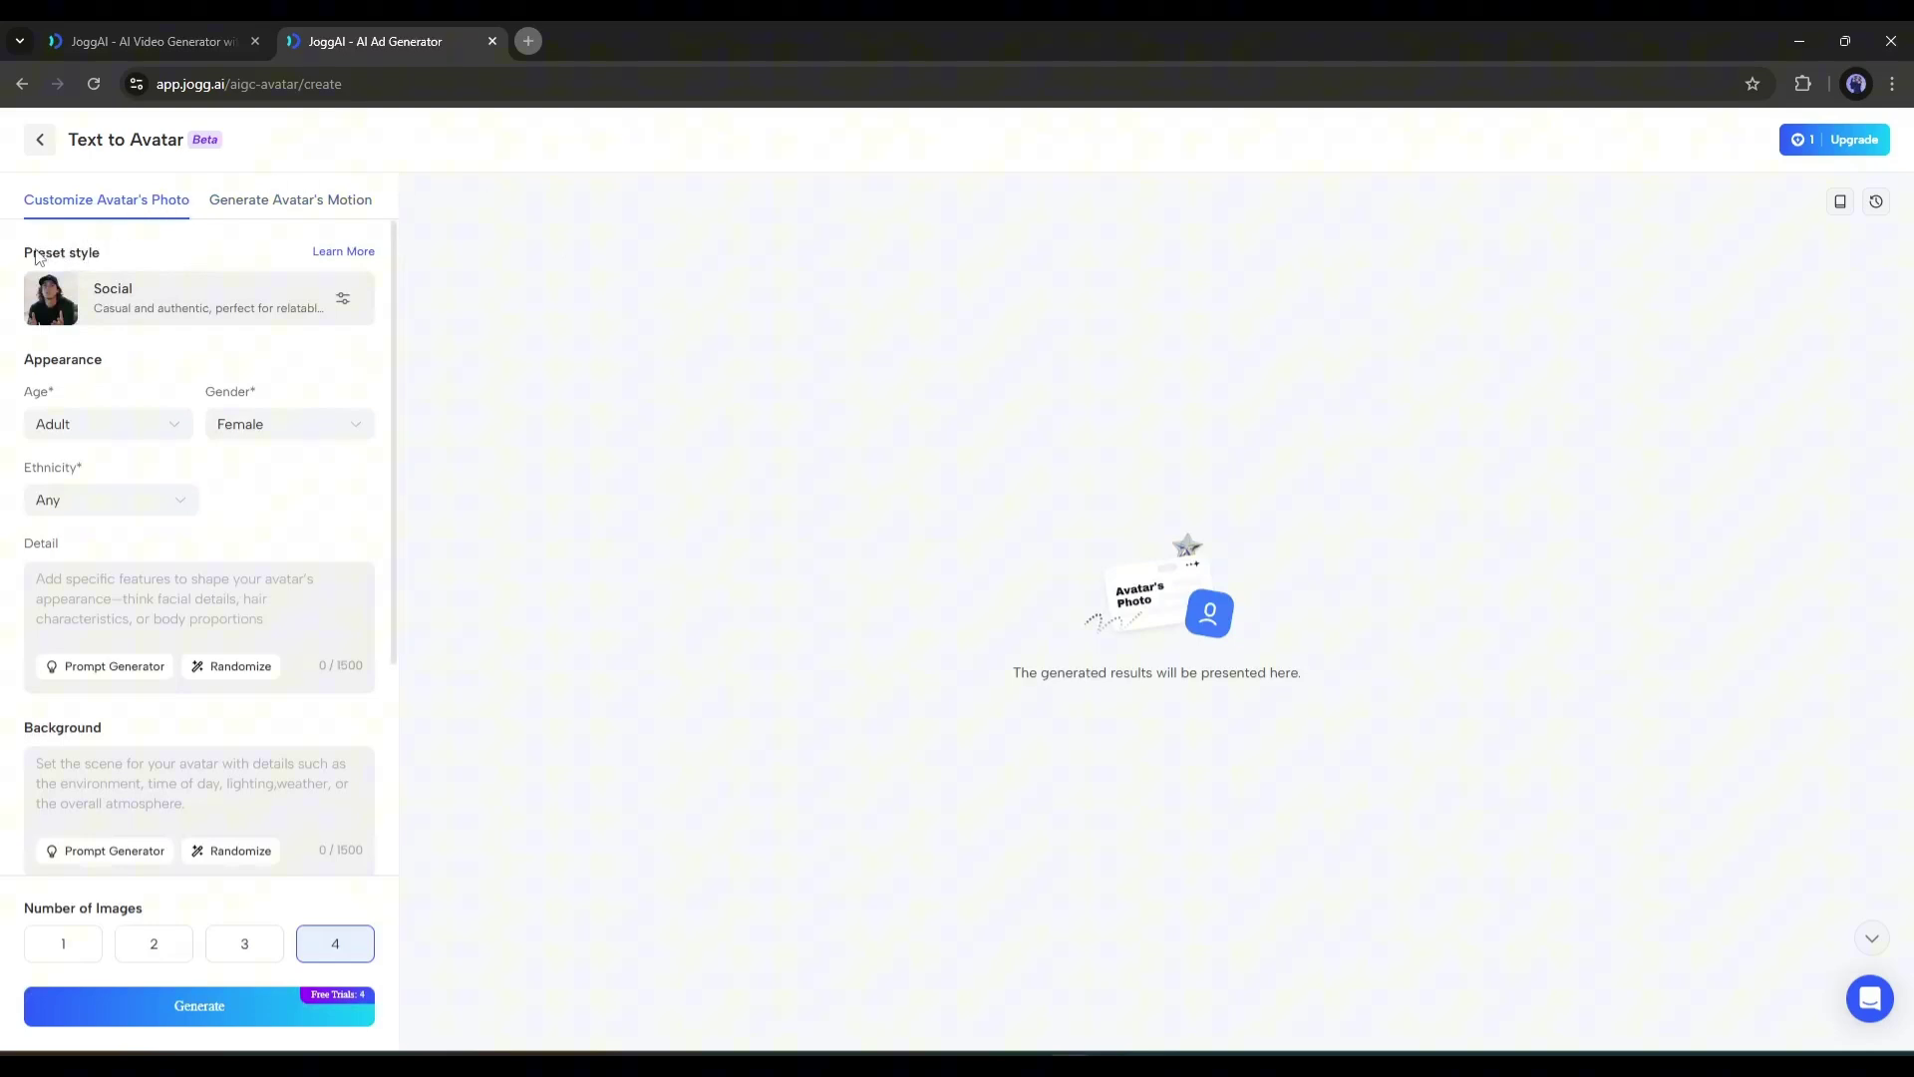
# - Keep the Social preset and set age to Young adult and ethnicity to North American
pyautogui.click(345, 300)
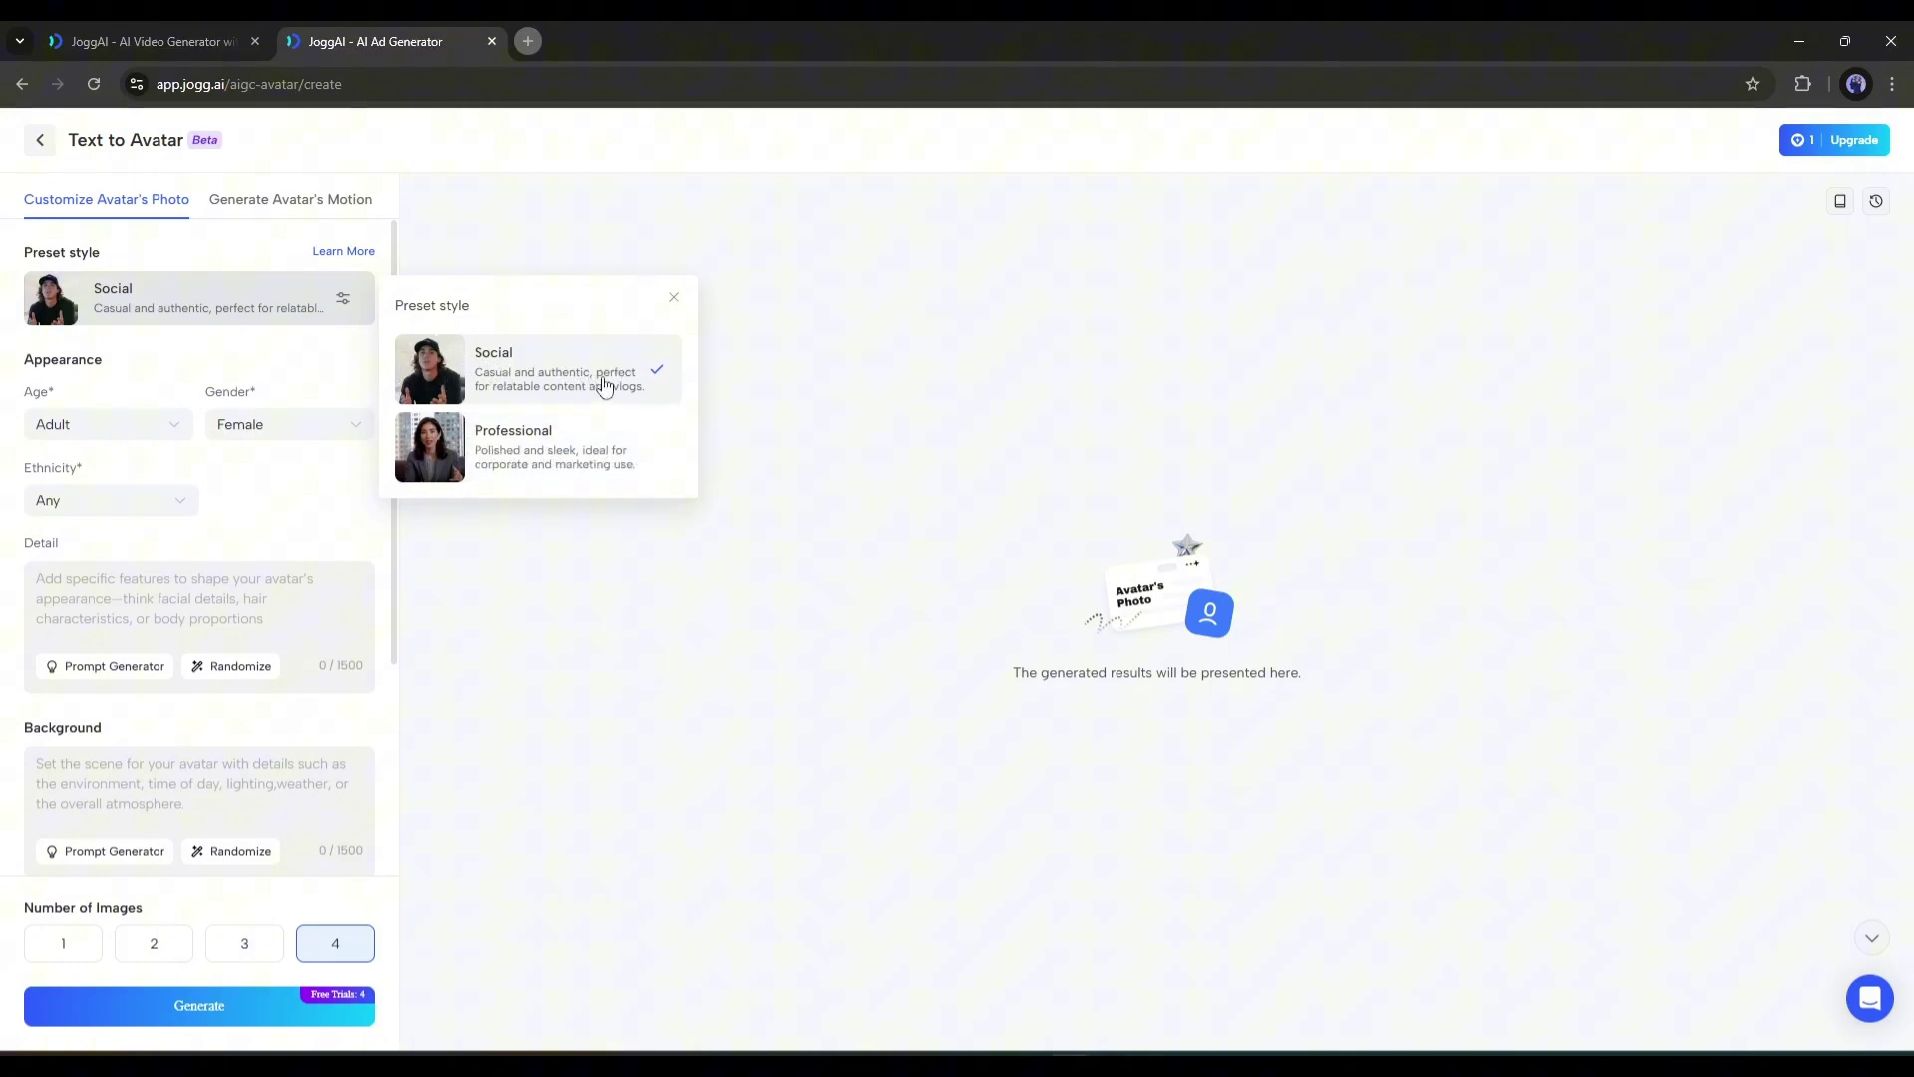
pyautogui.click(599, 384)
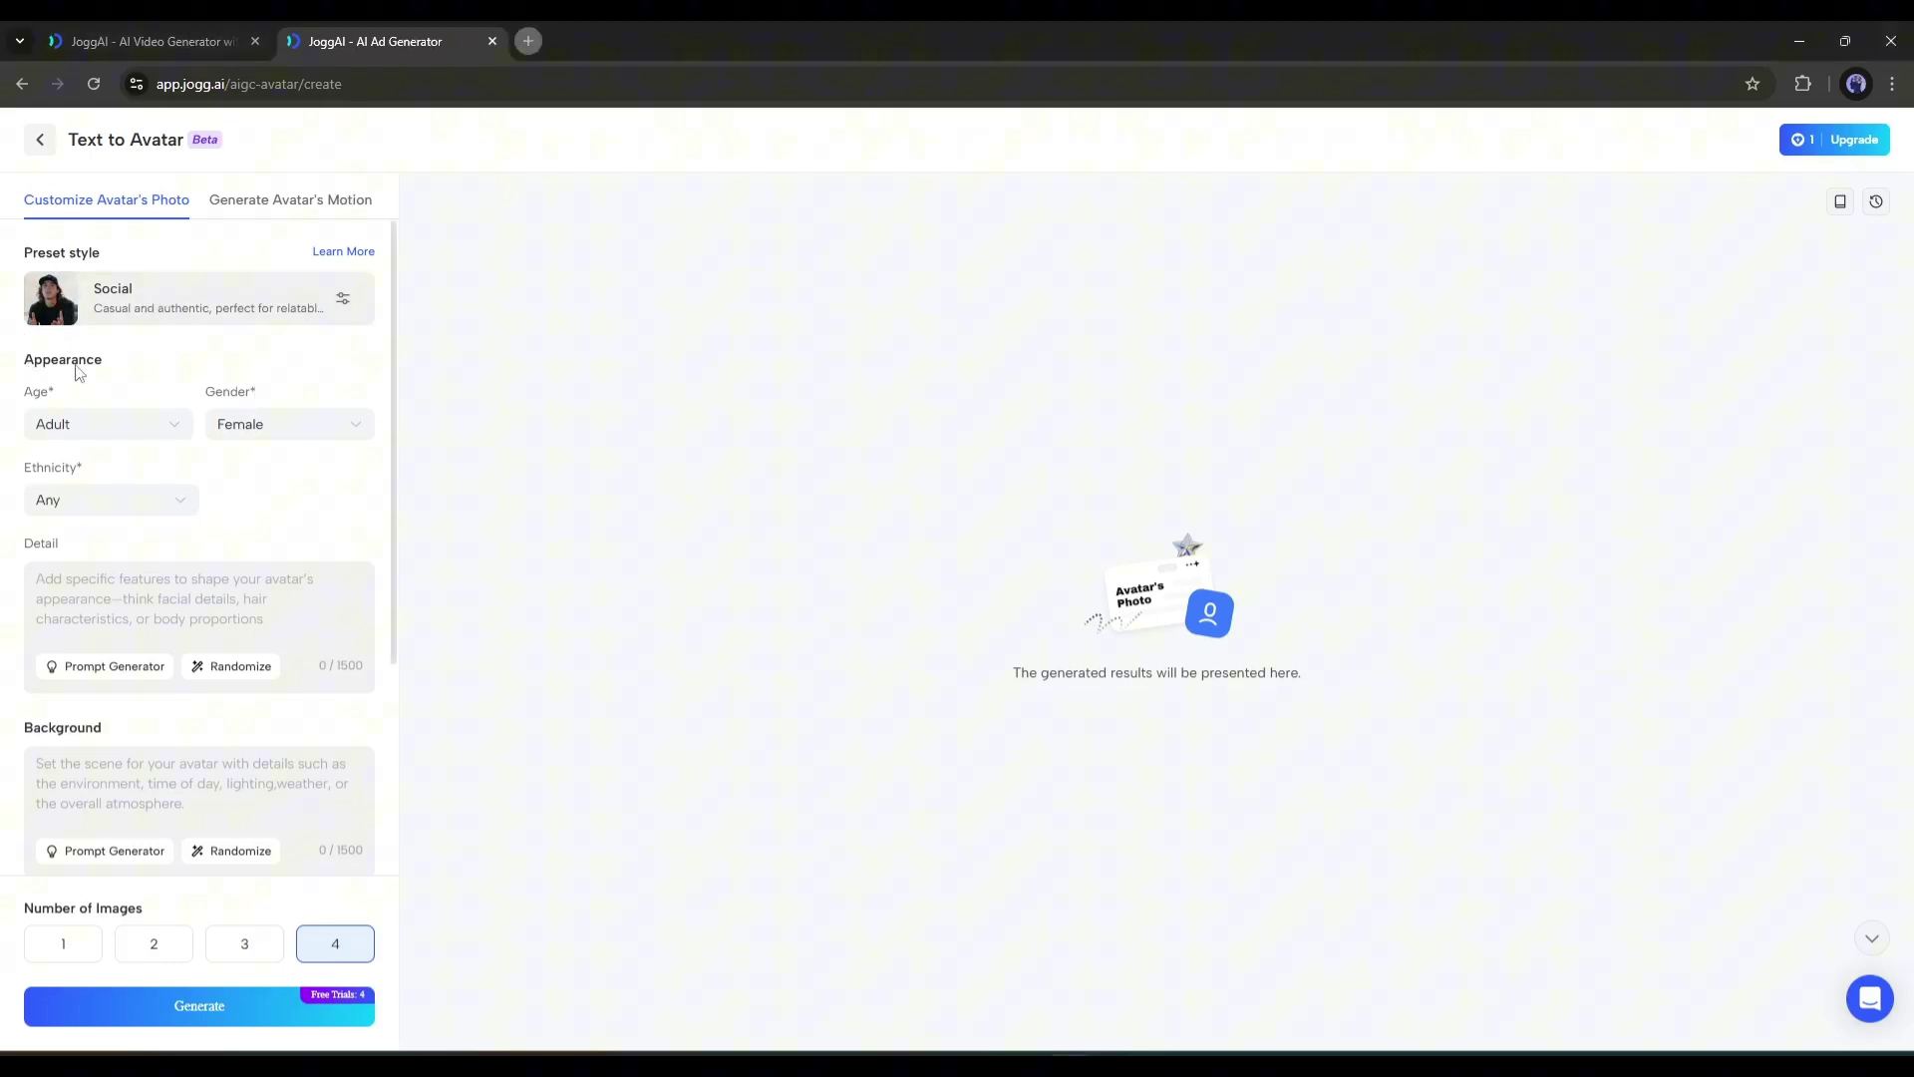
pyautogui.click(133, 431)
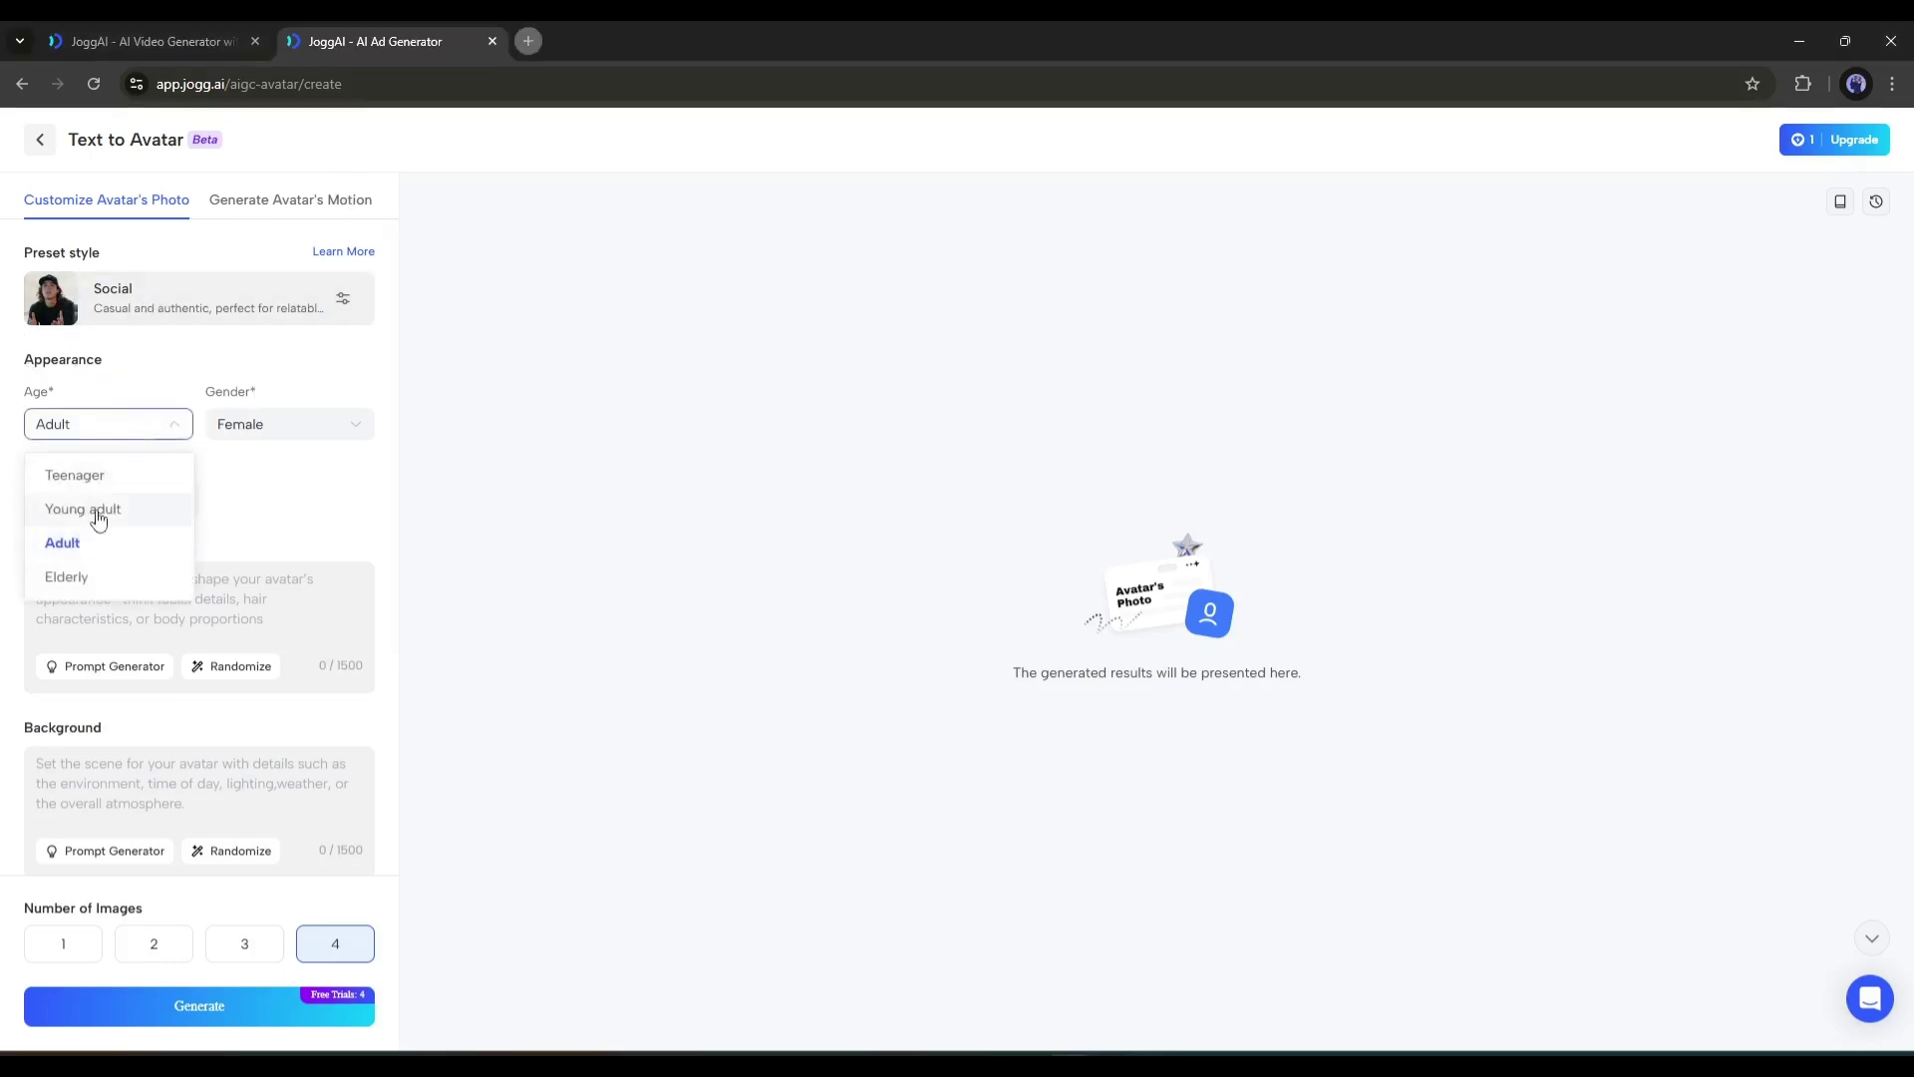
pyautogui.click(94, 509)
pyautogui.click(301, 435)
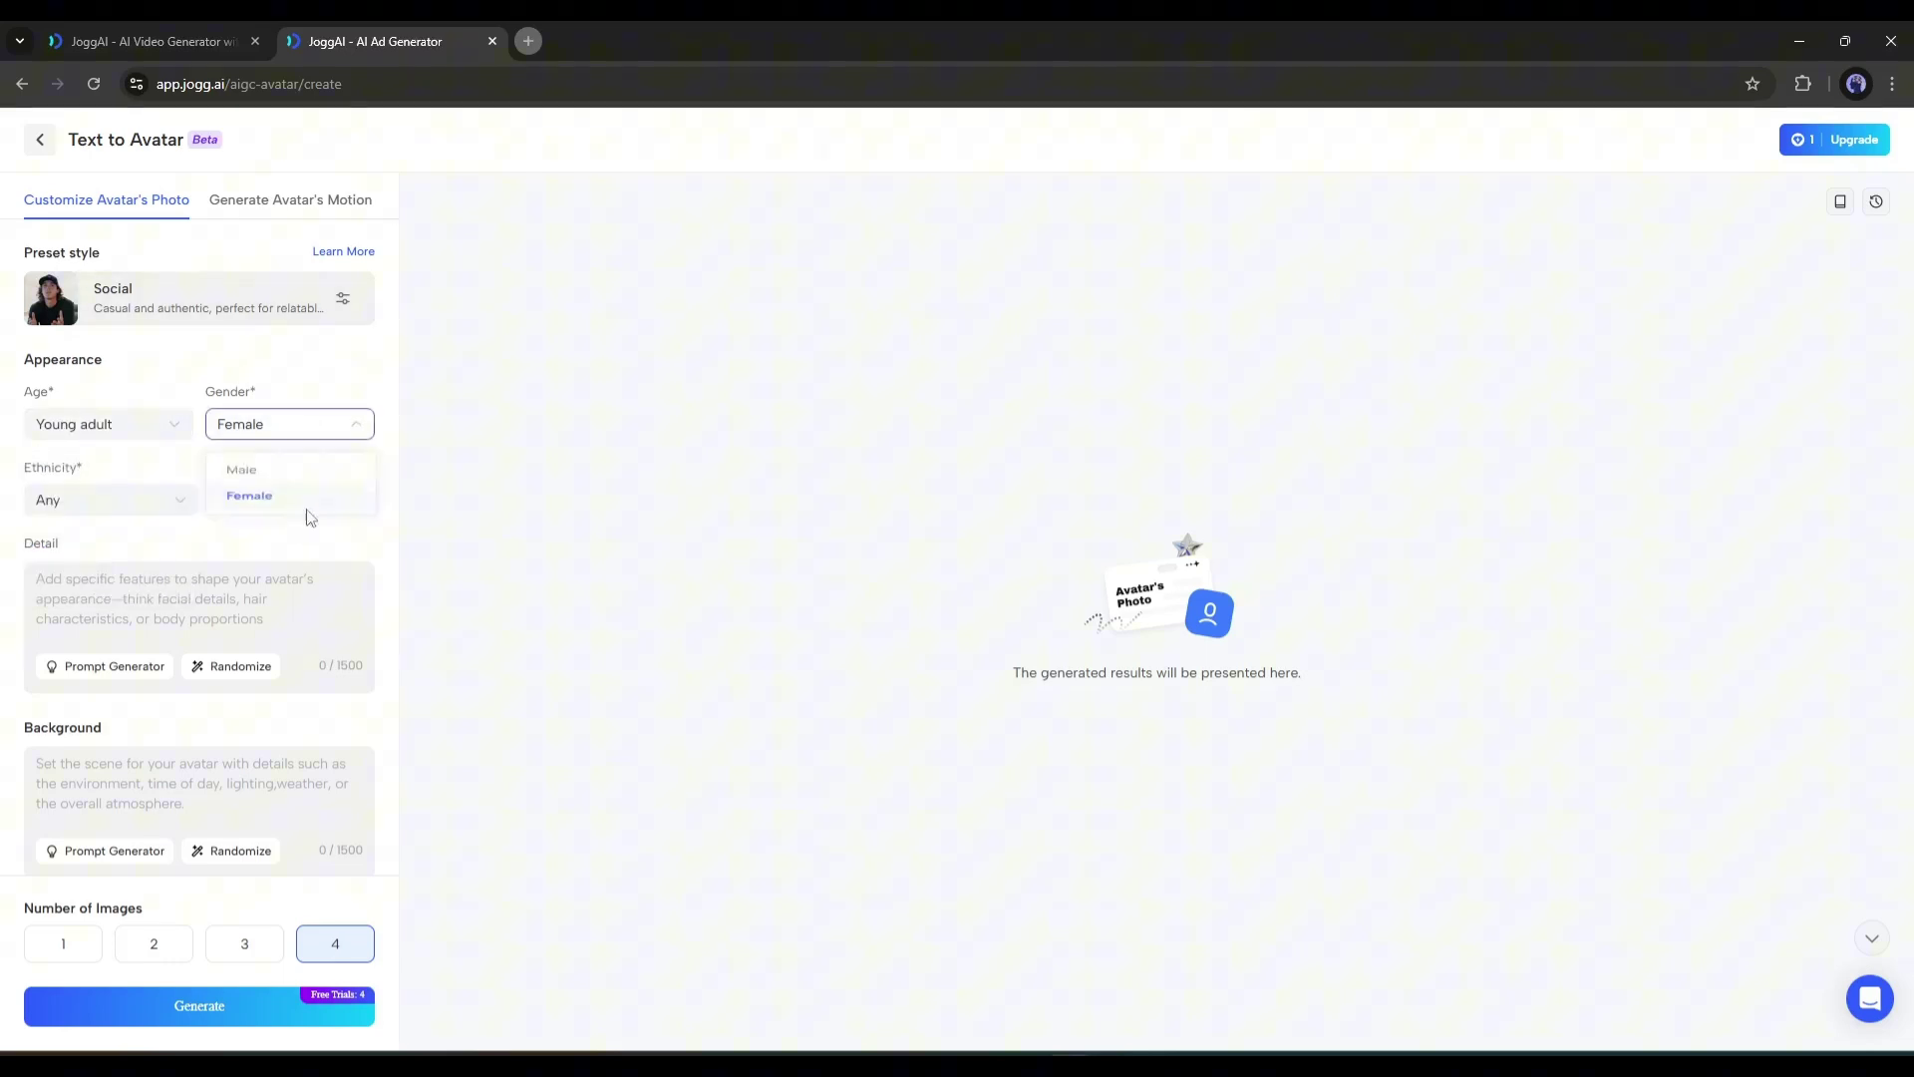
pyautogui.click(175, 499)
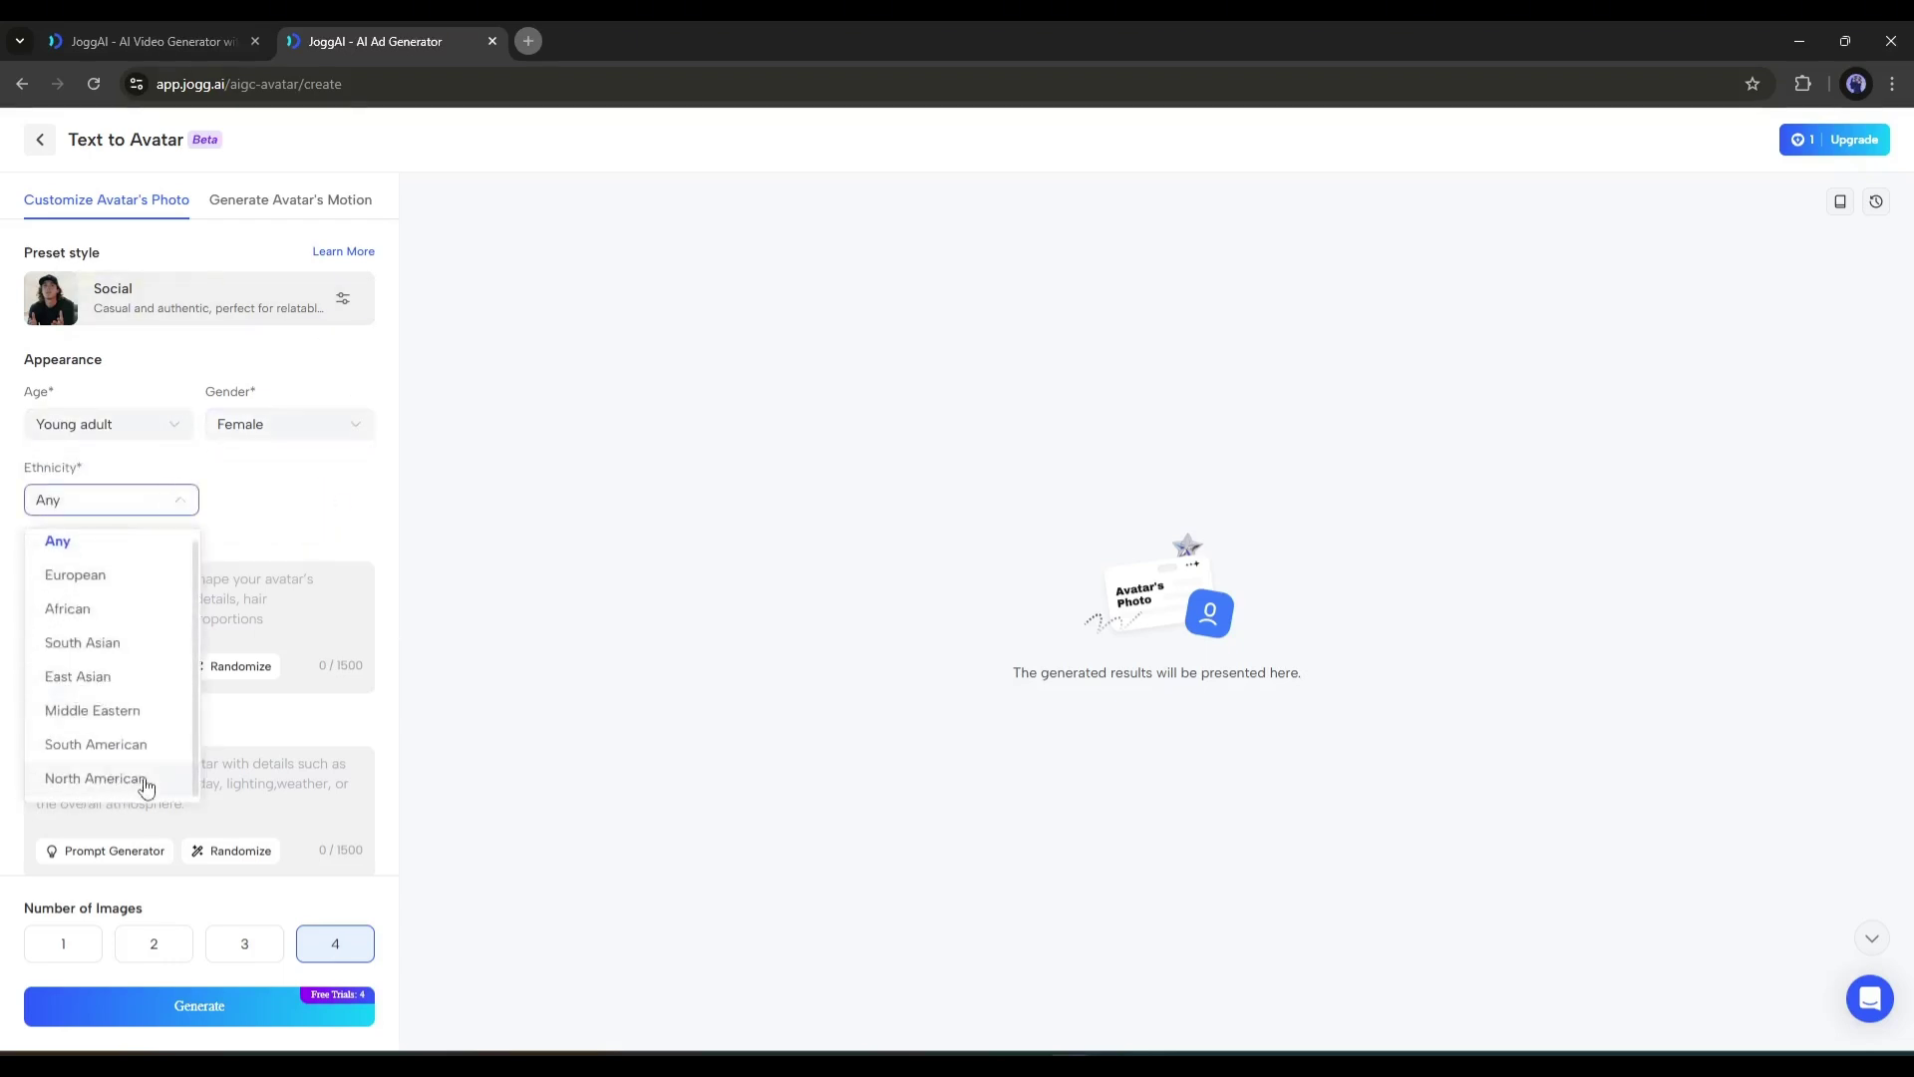
pyautogui.click(159, 778)
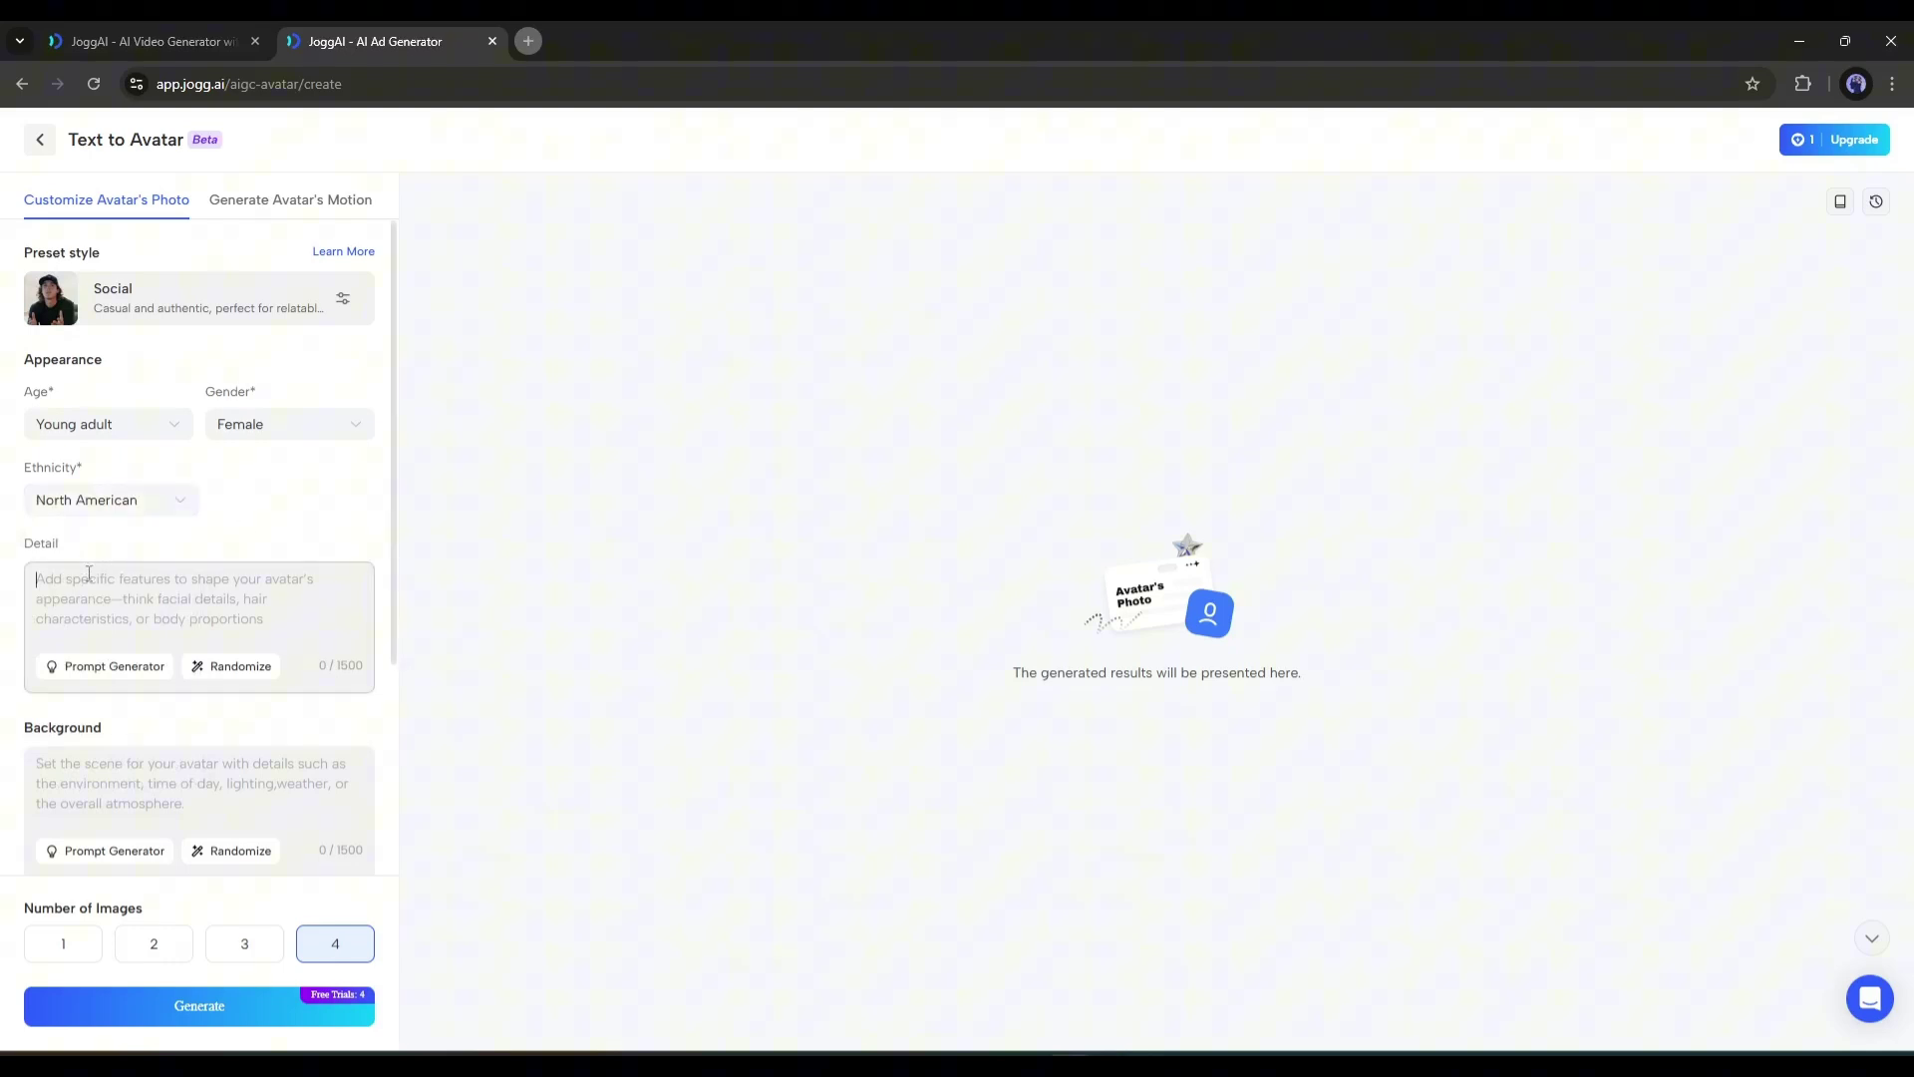
pyautogui.scroll(-2, 154, 495)
pyautogui.scroll(1, 170, 453)
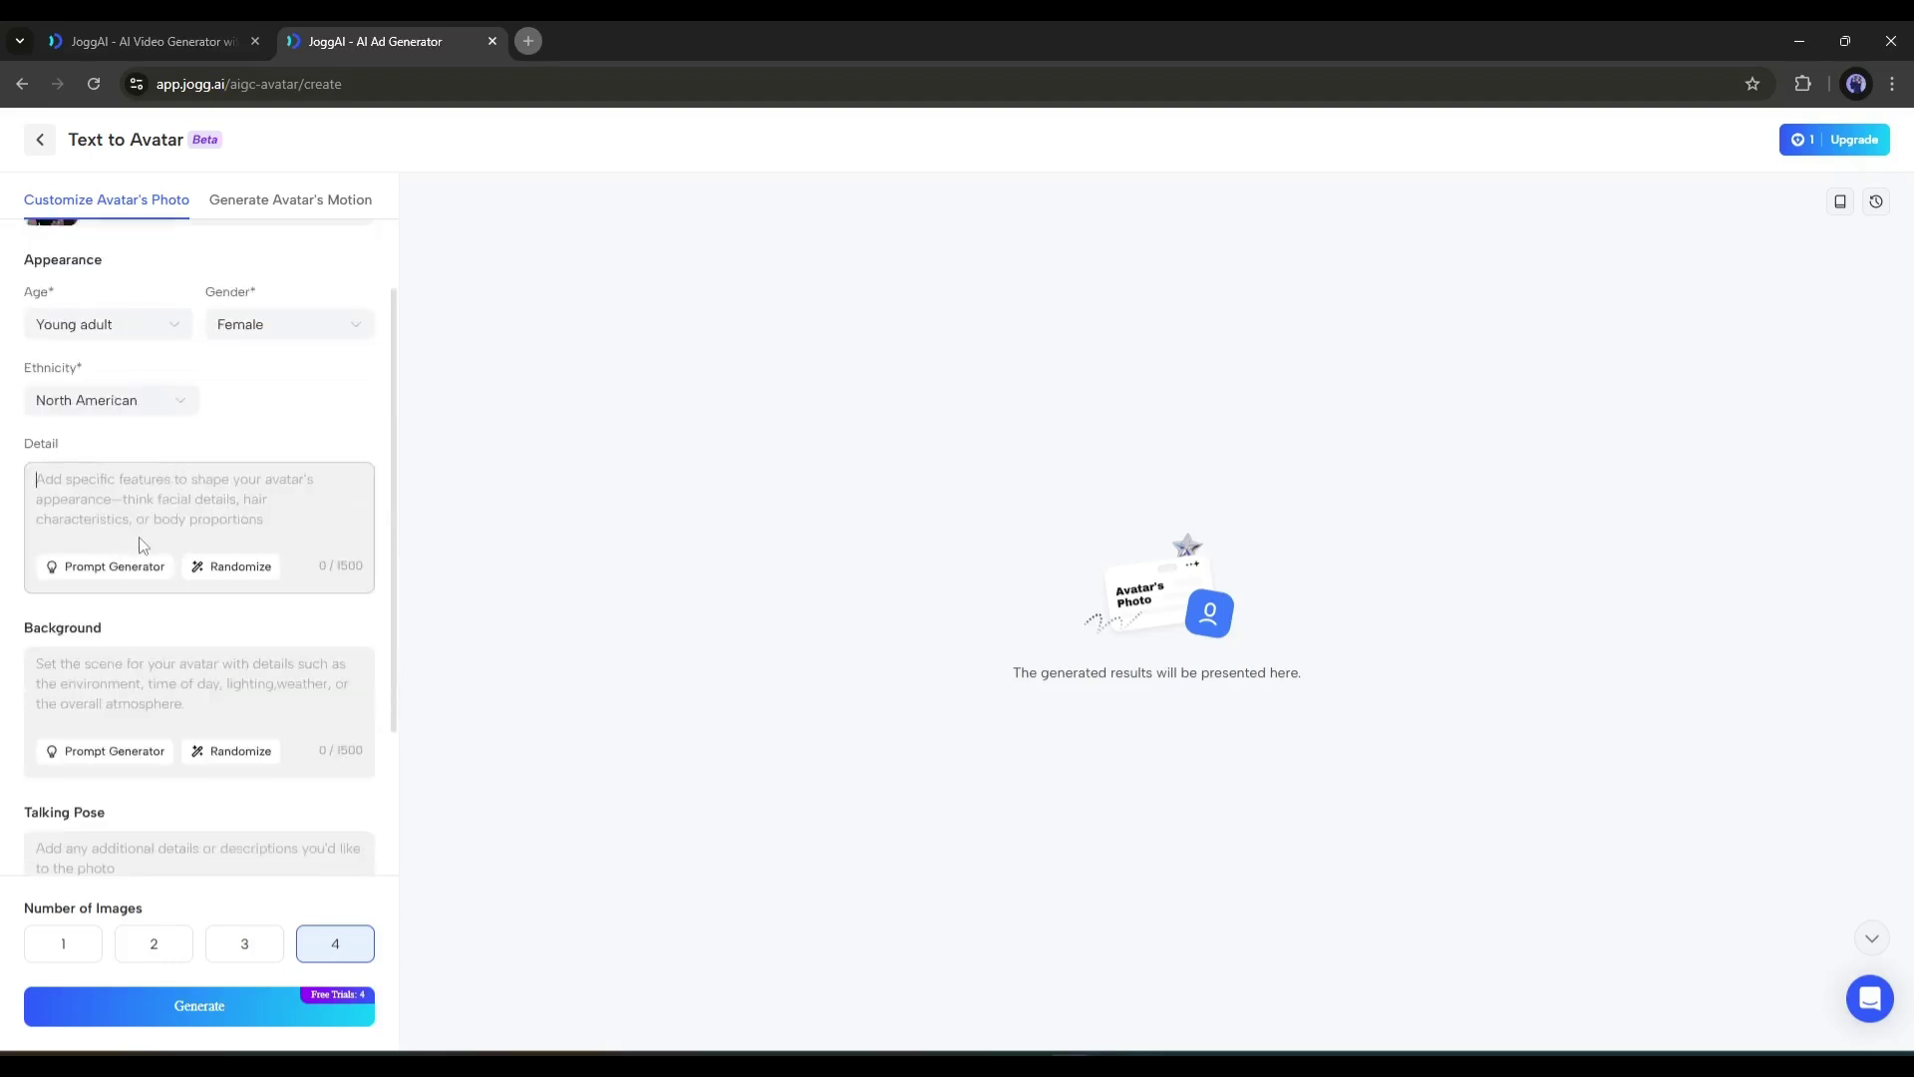
# - Add random detail, a lit computer-room background and random seated pose at 16:9, then generate
pyautogui.click(210, 567)
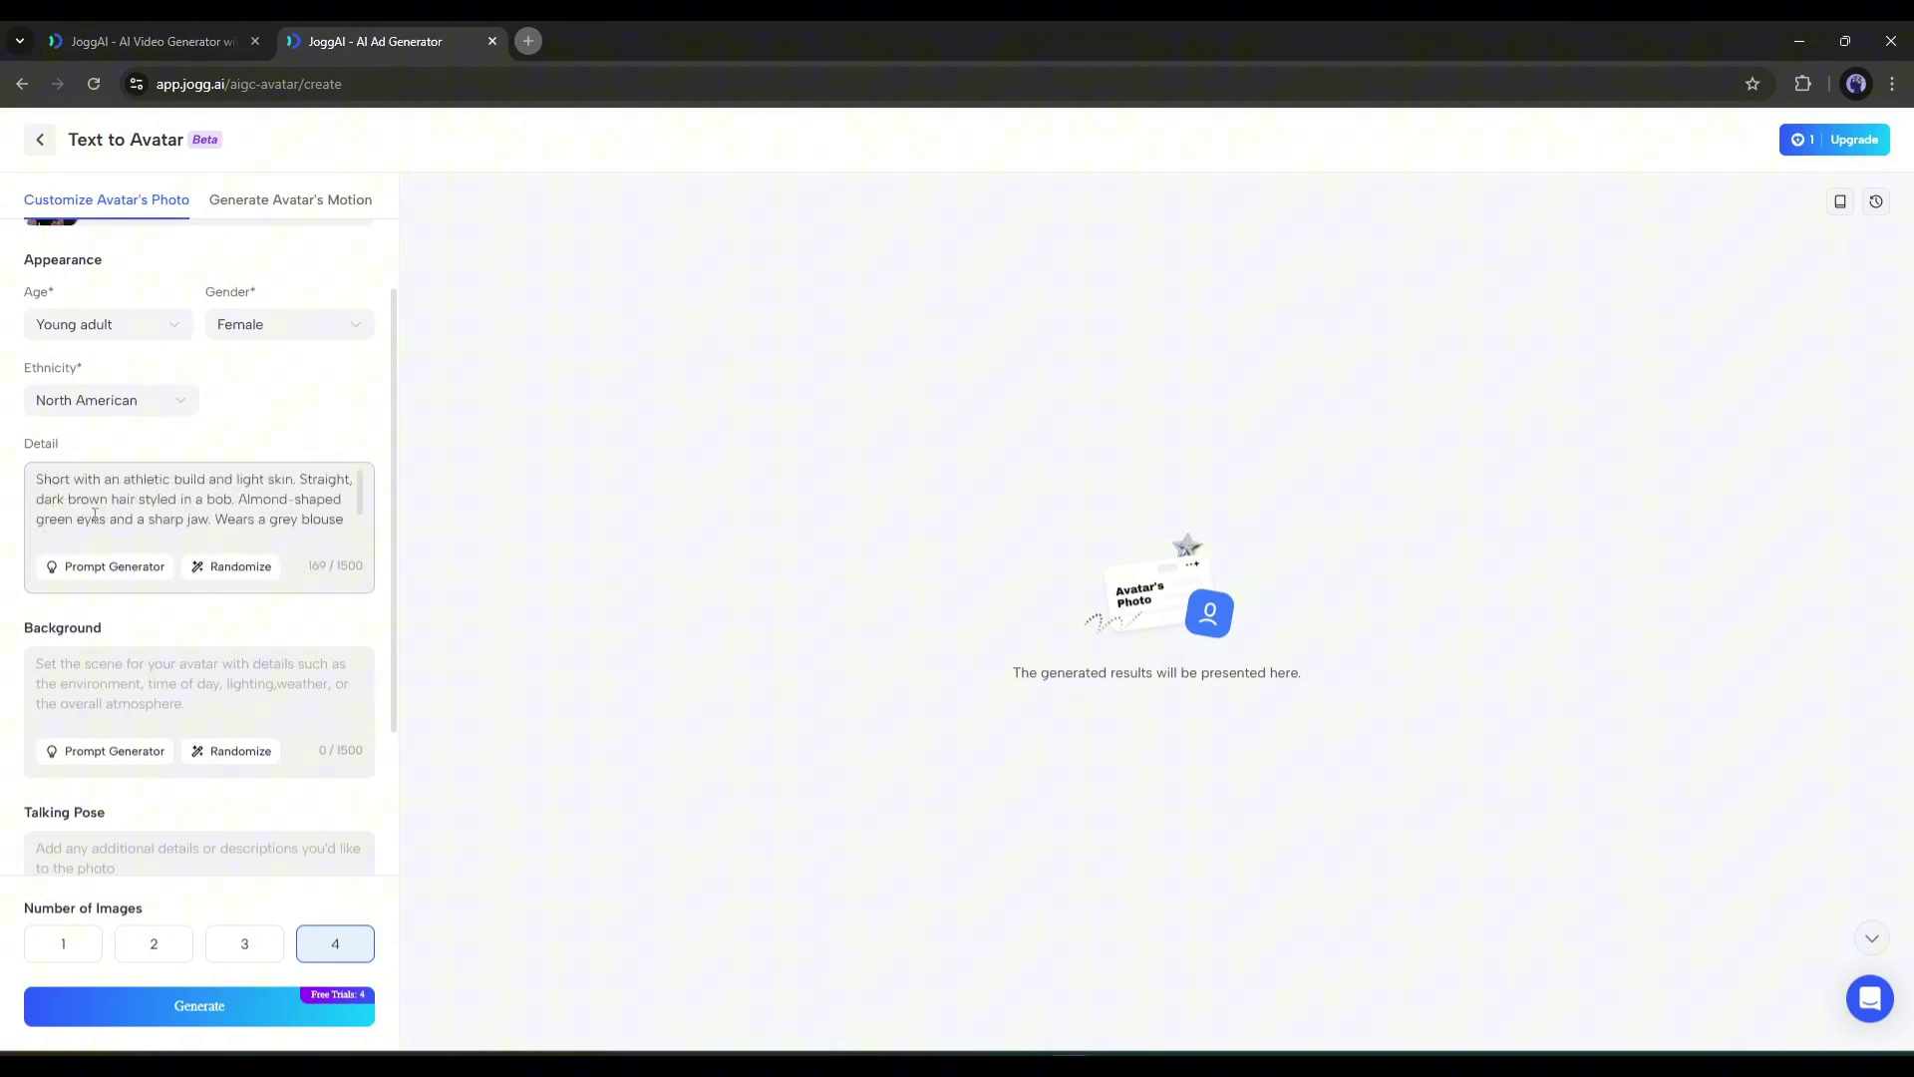
pyautogui.scroll(-2, 133, 473)
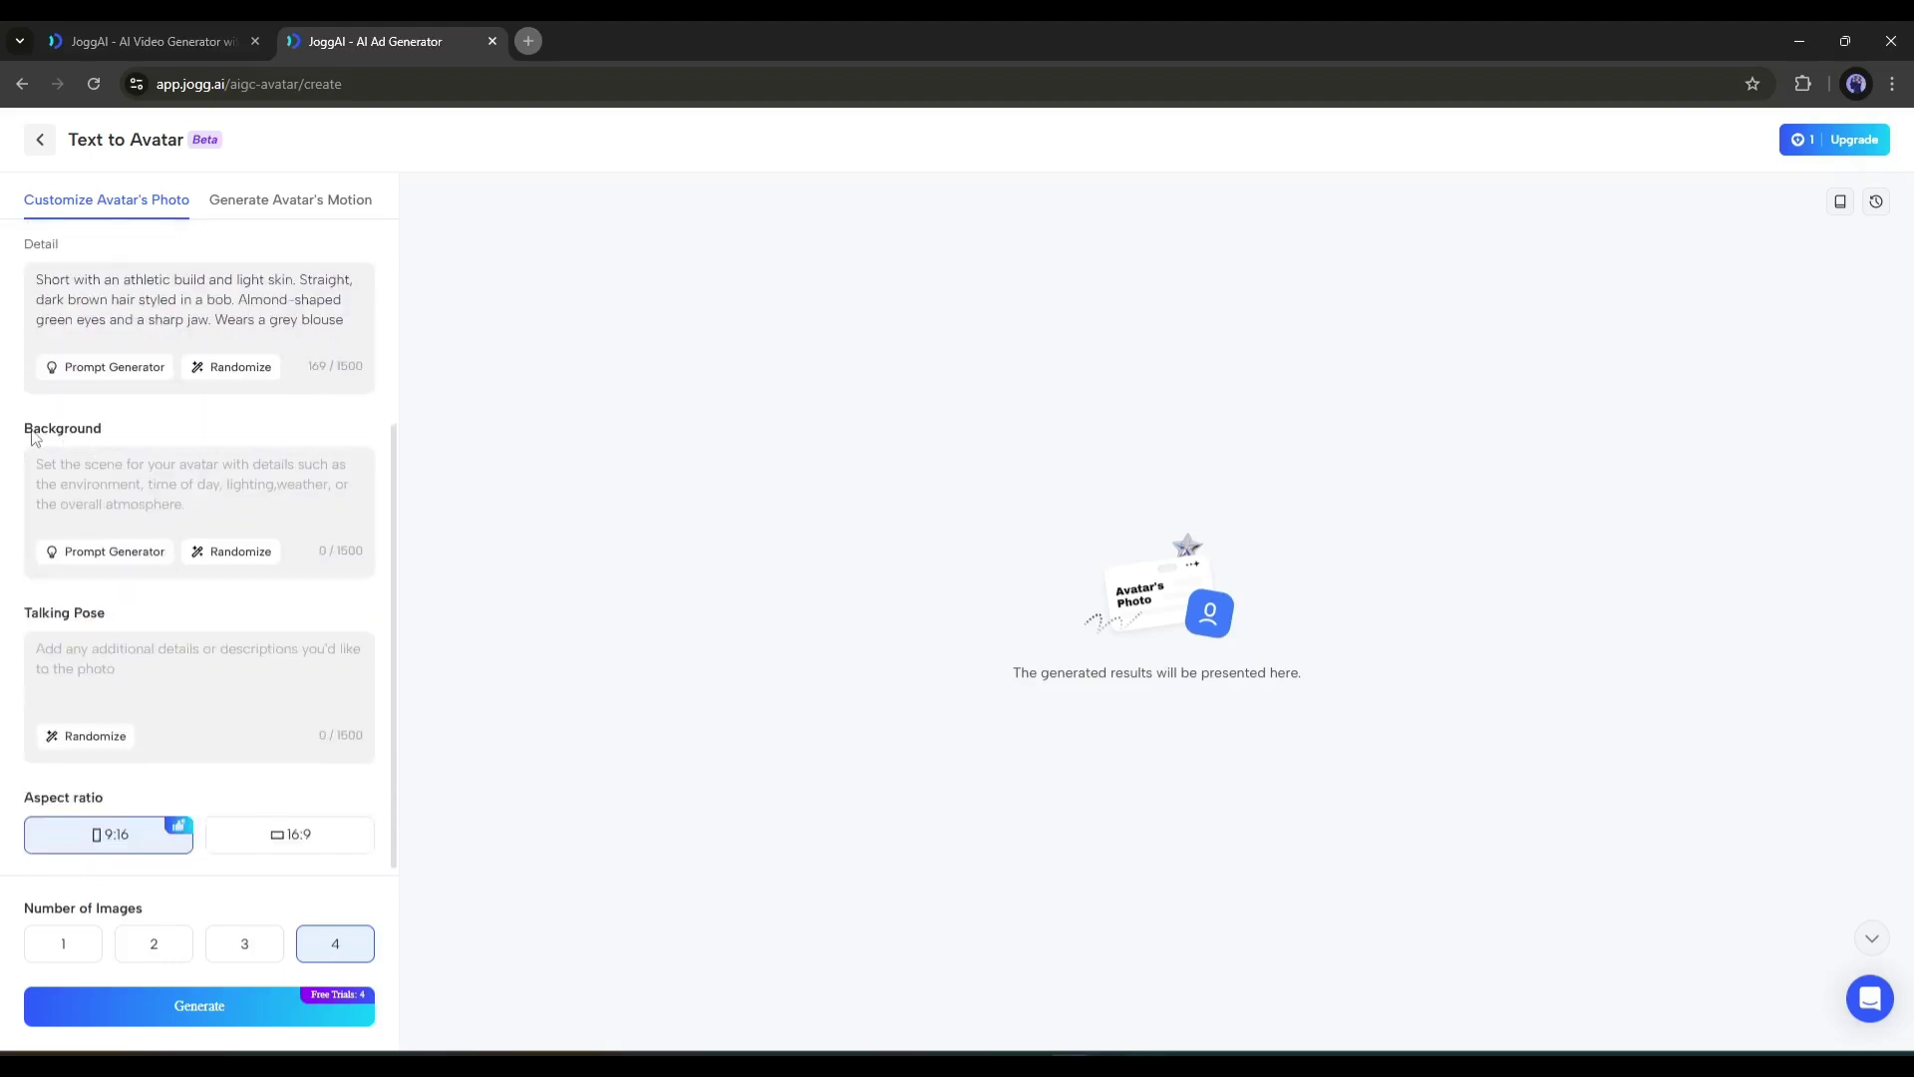
pyautogui.write('Artificial Light, In the computer room,')
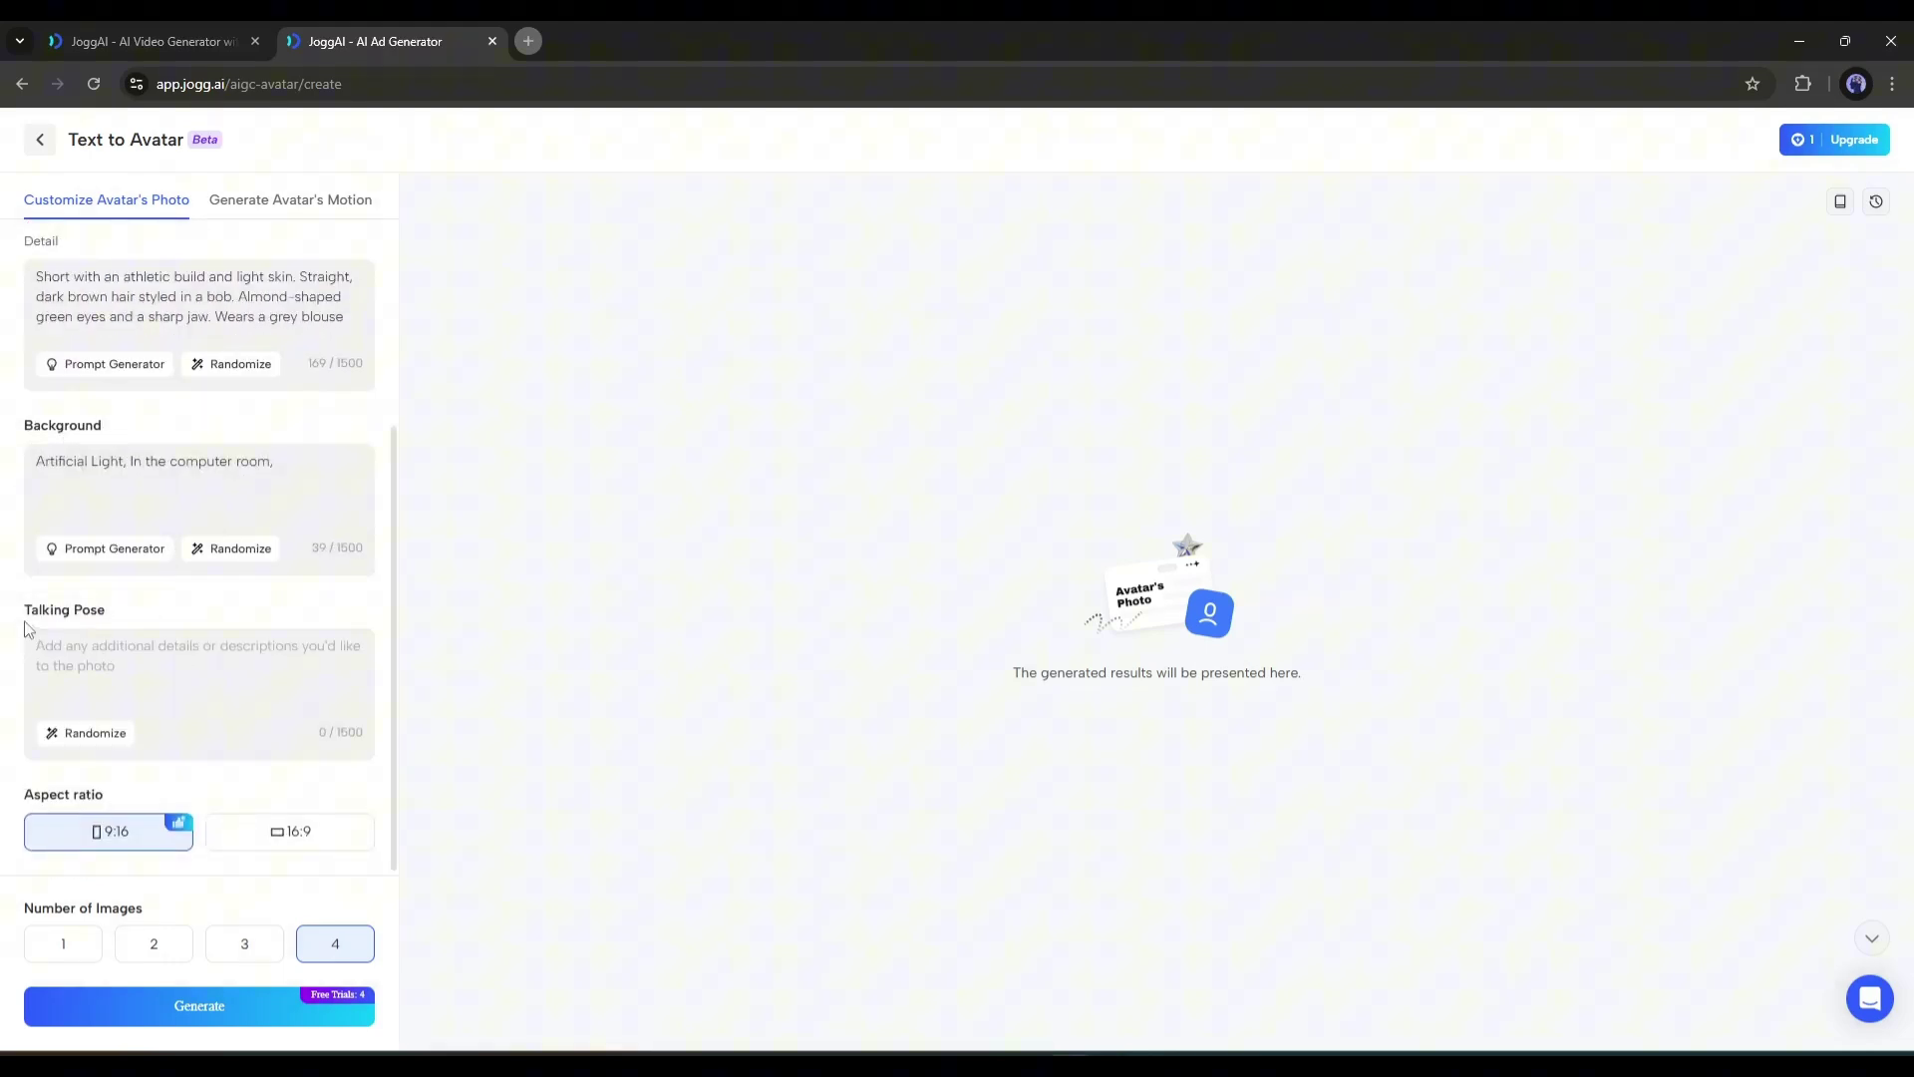
pyautogui.click(80, 733)
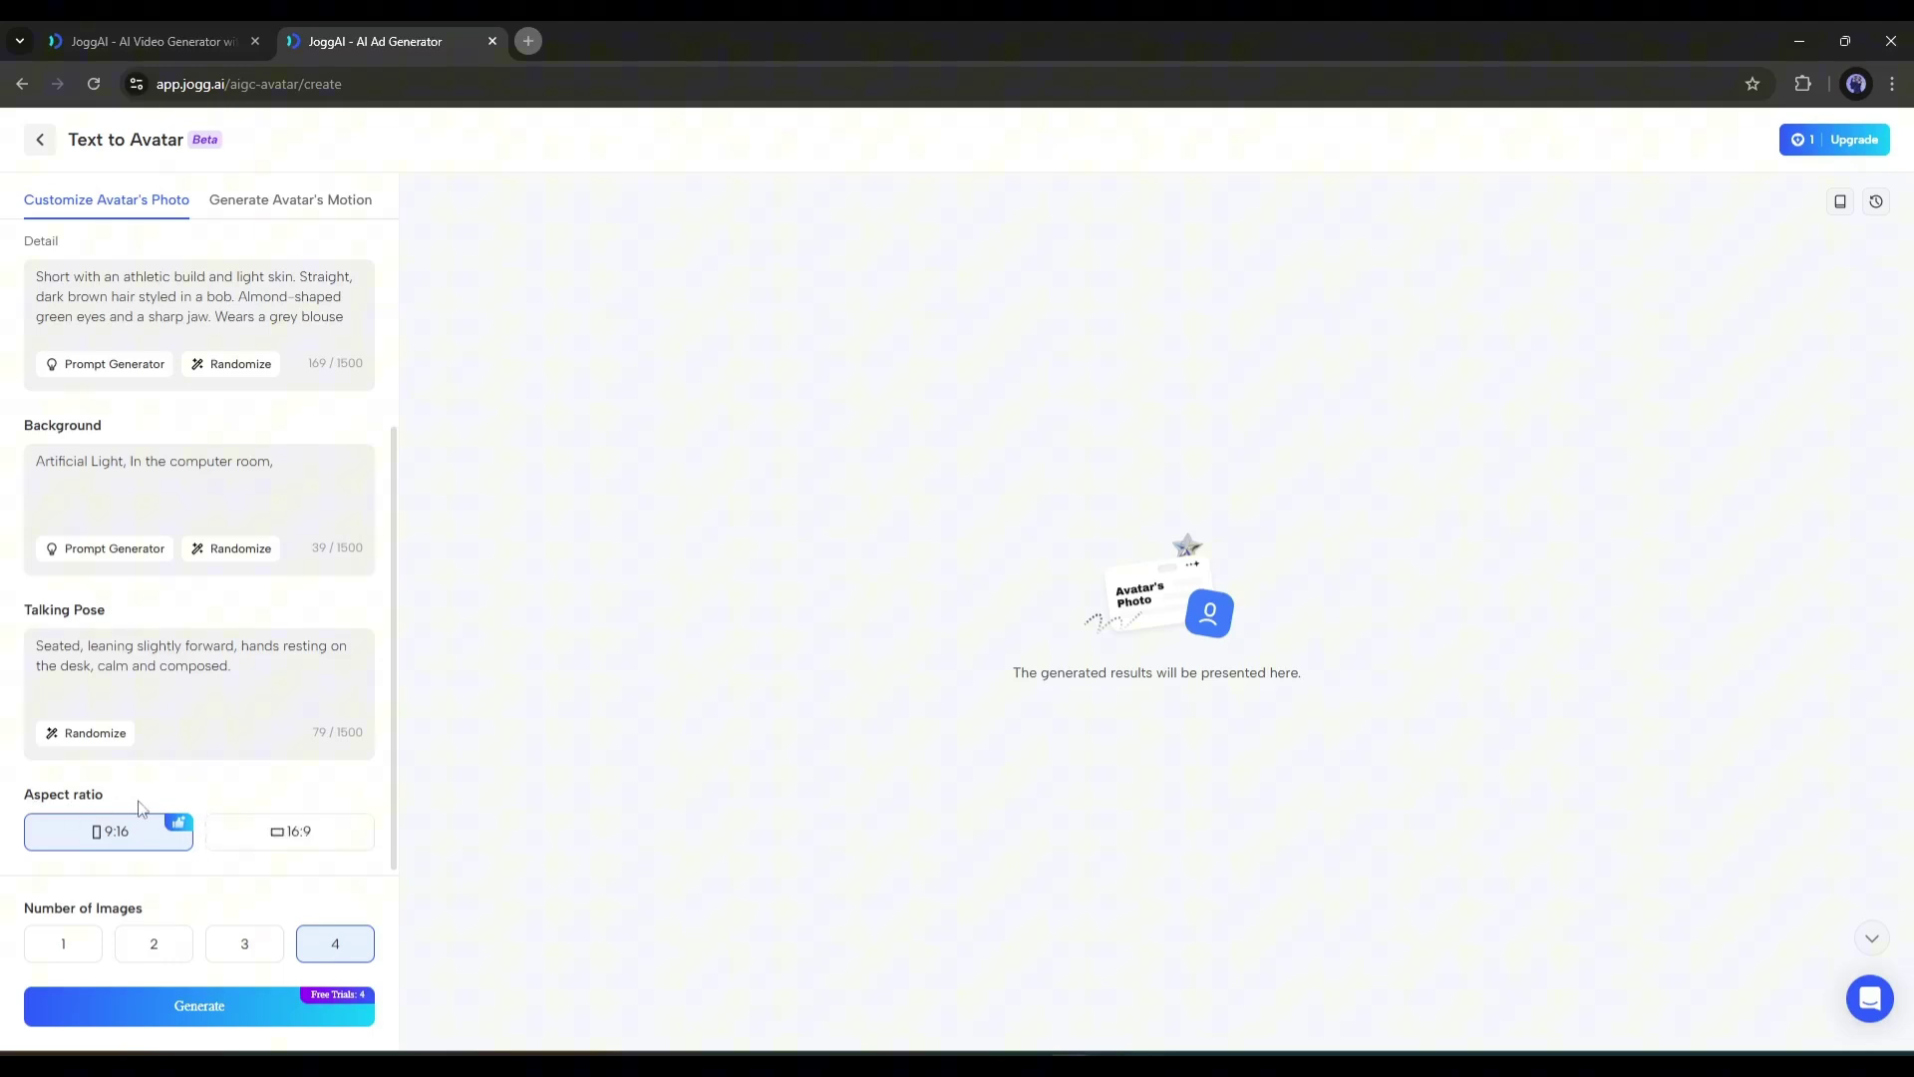
pyautogui.click(264, 843)
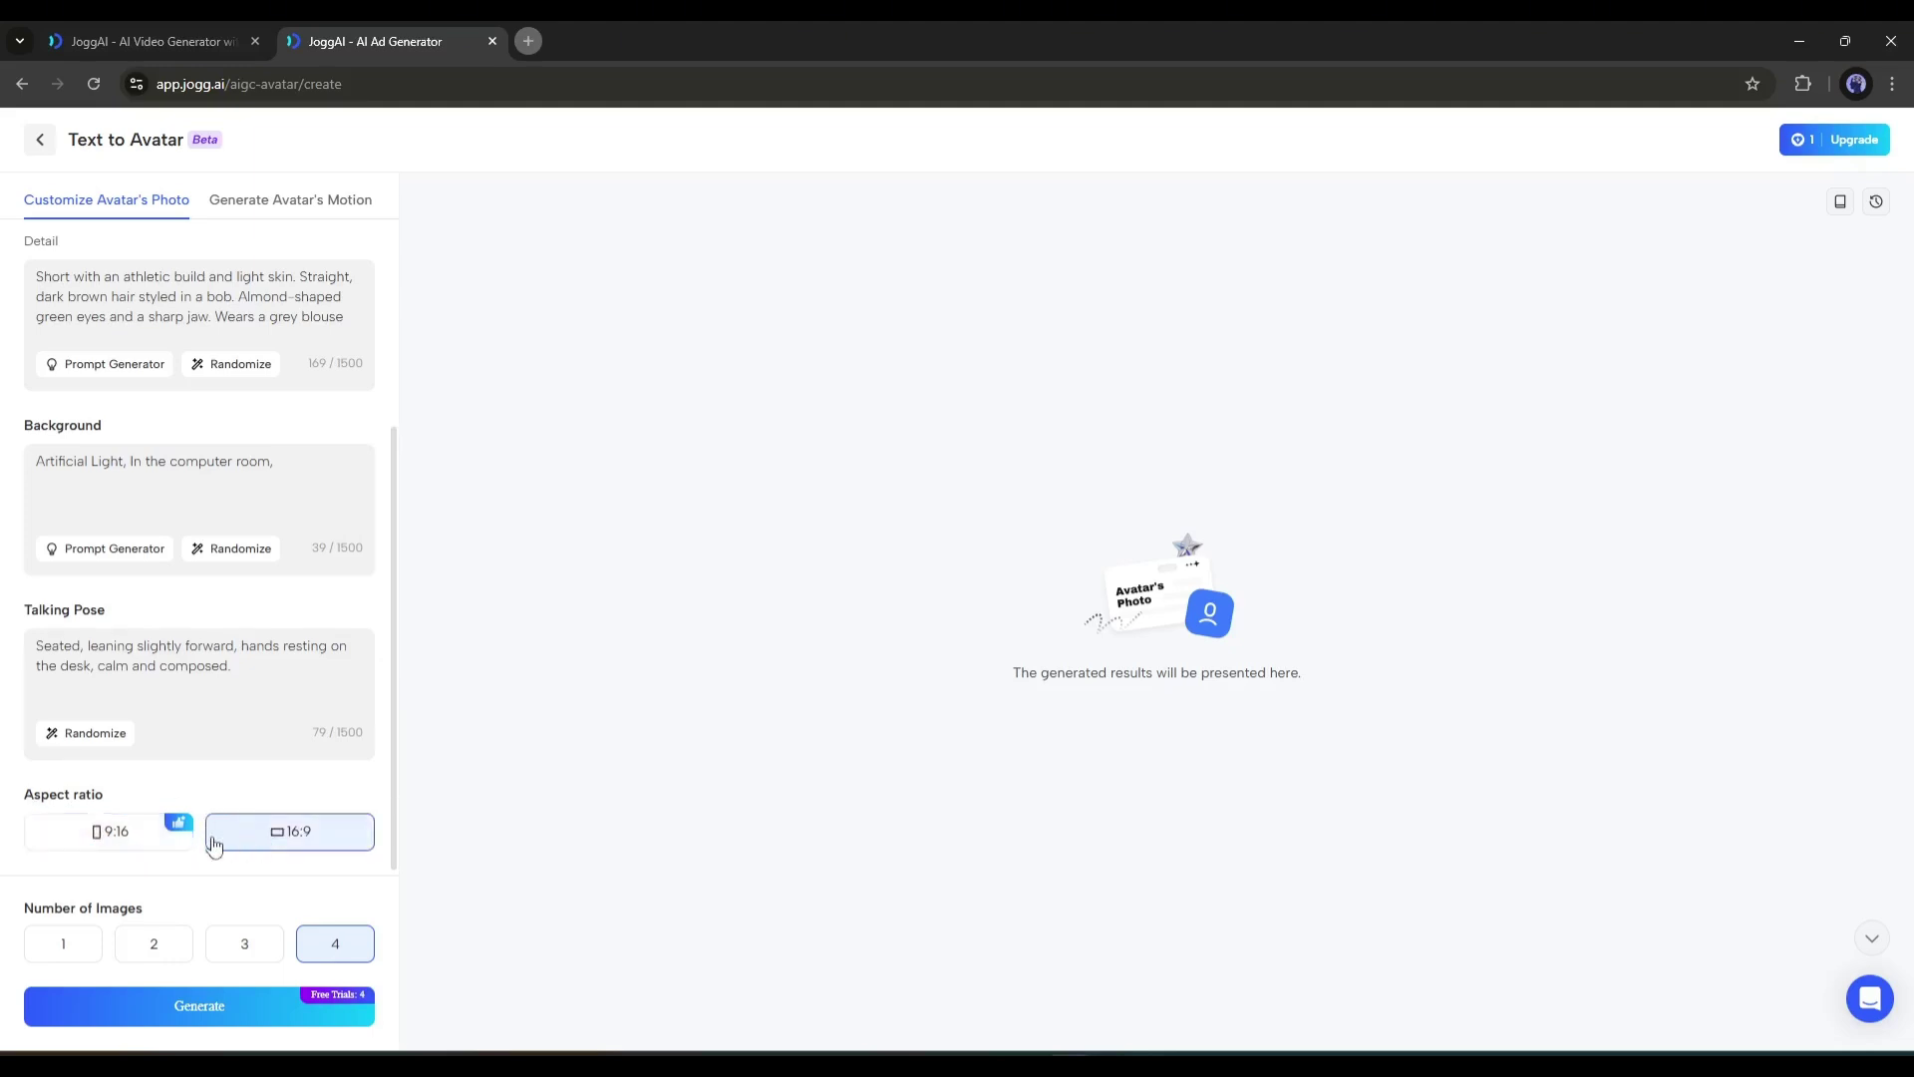
pyautogui.click(90, 843)
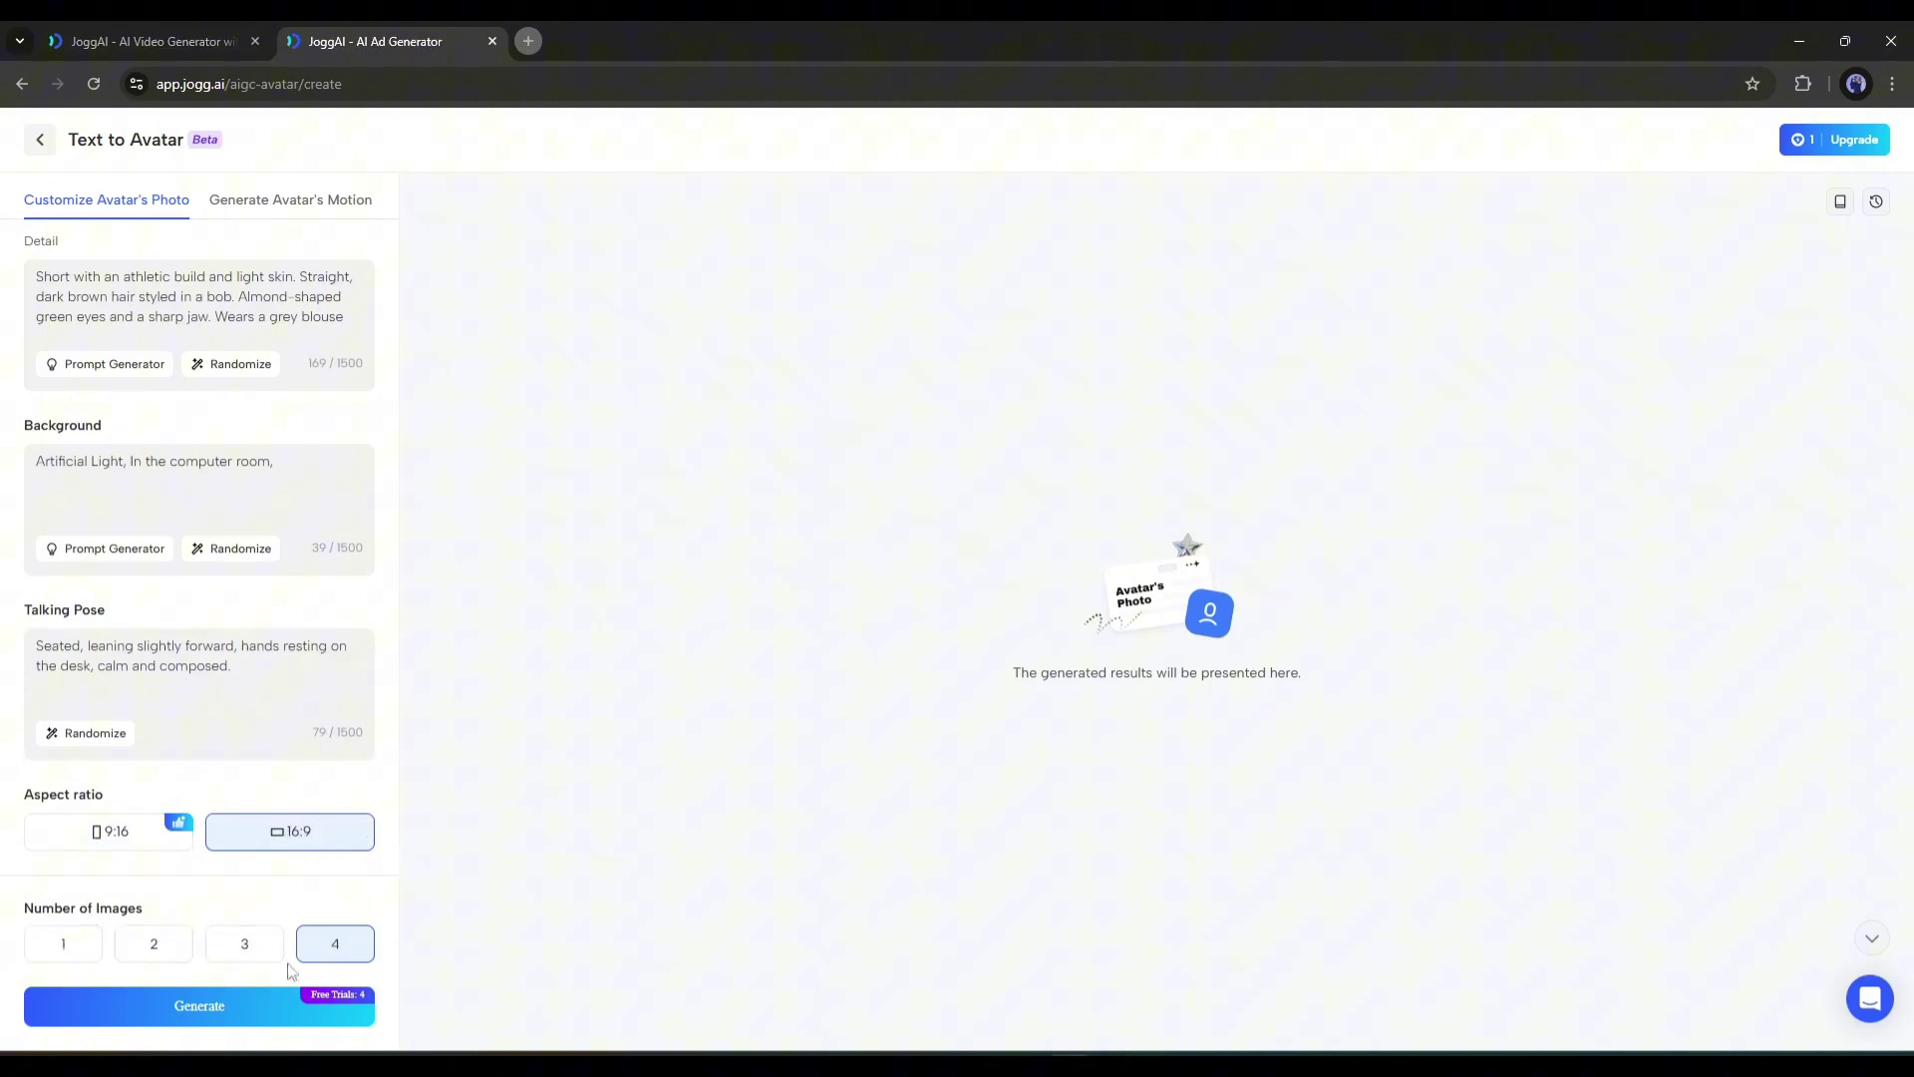
pyautogui.click(227, 1003)
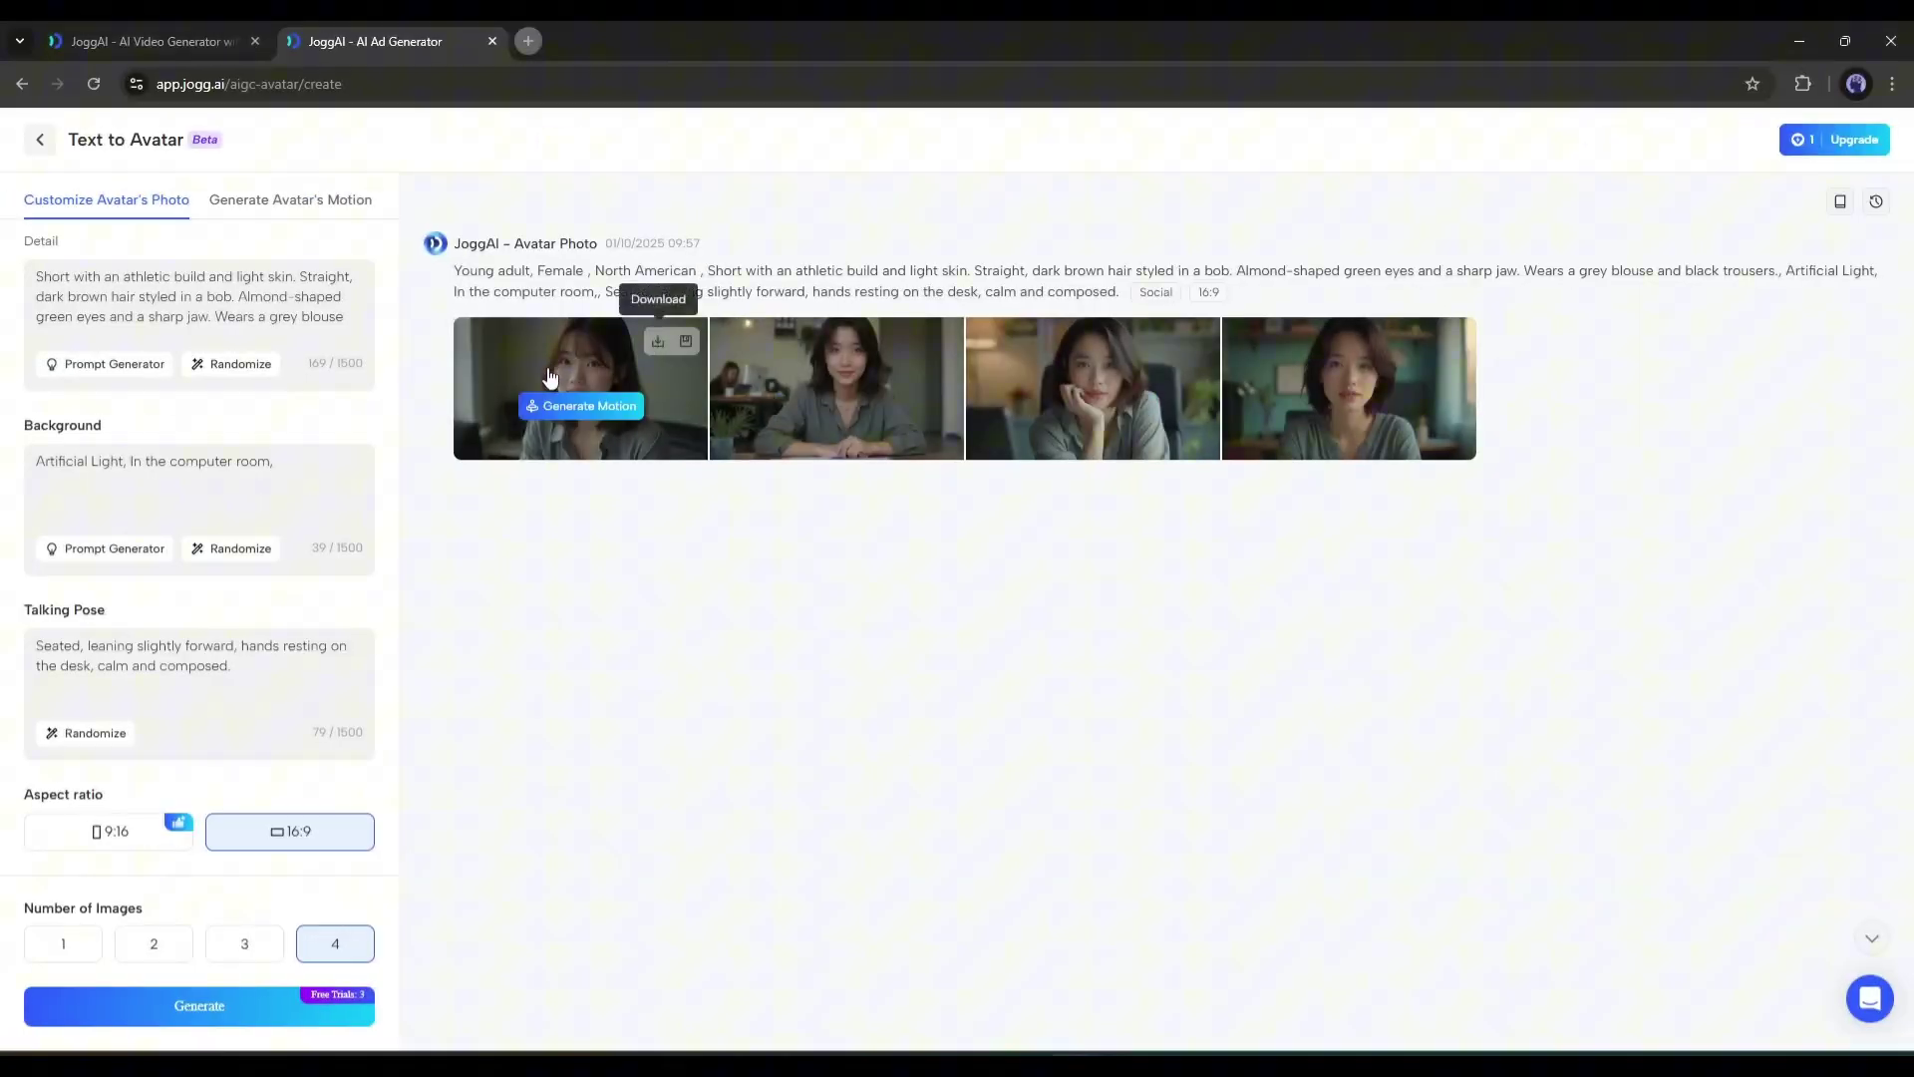
# - Preview each of the four generated avatar photos
pyautogui.click(547, 353)
pyautogui.click(792, 911)
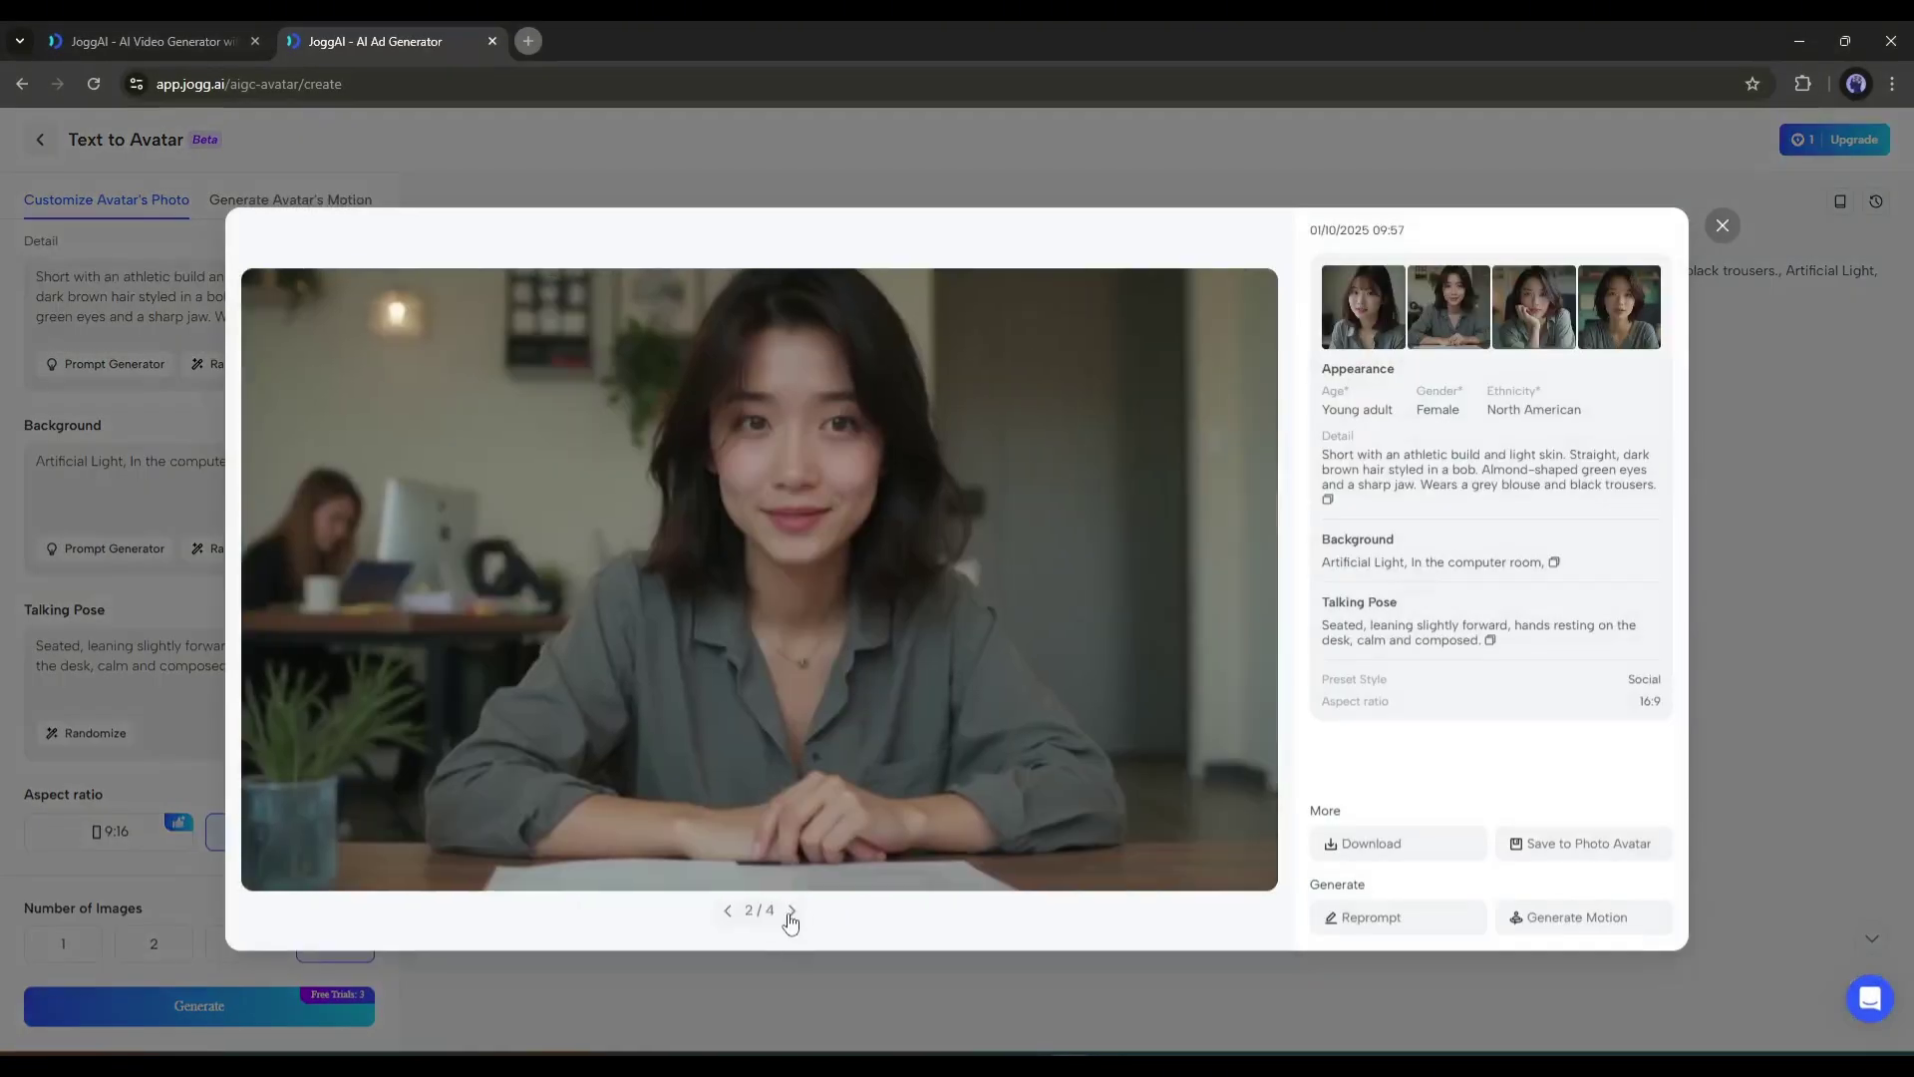
pyautogui.click(792, 912)
pyautogui.click(792, 911)
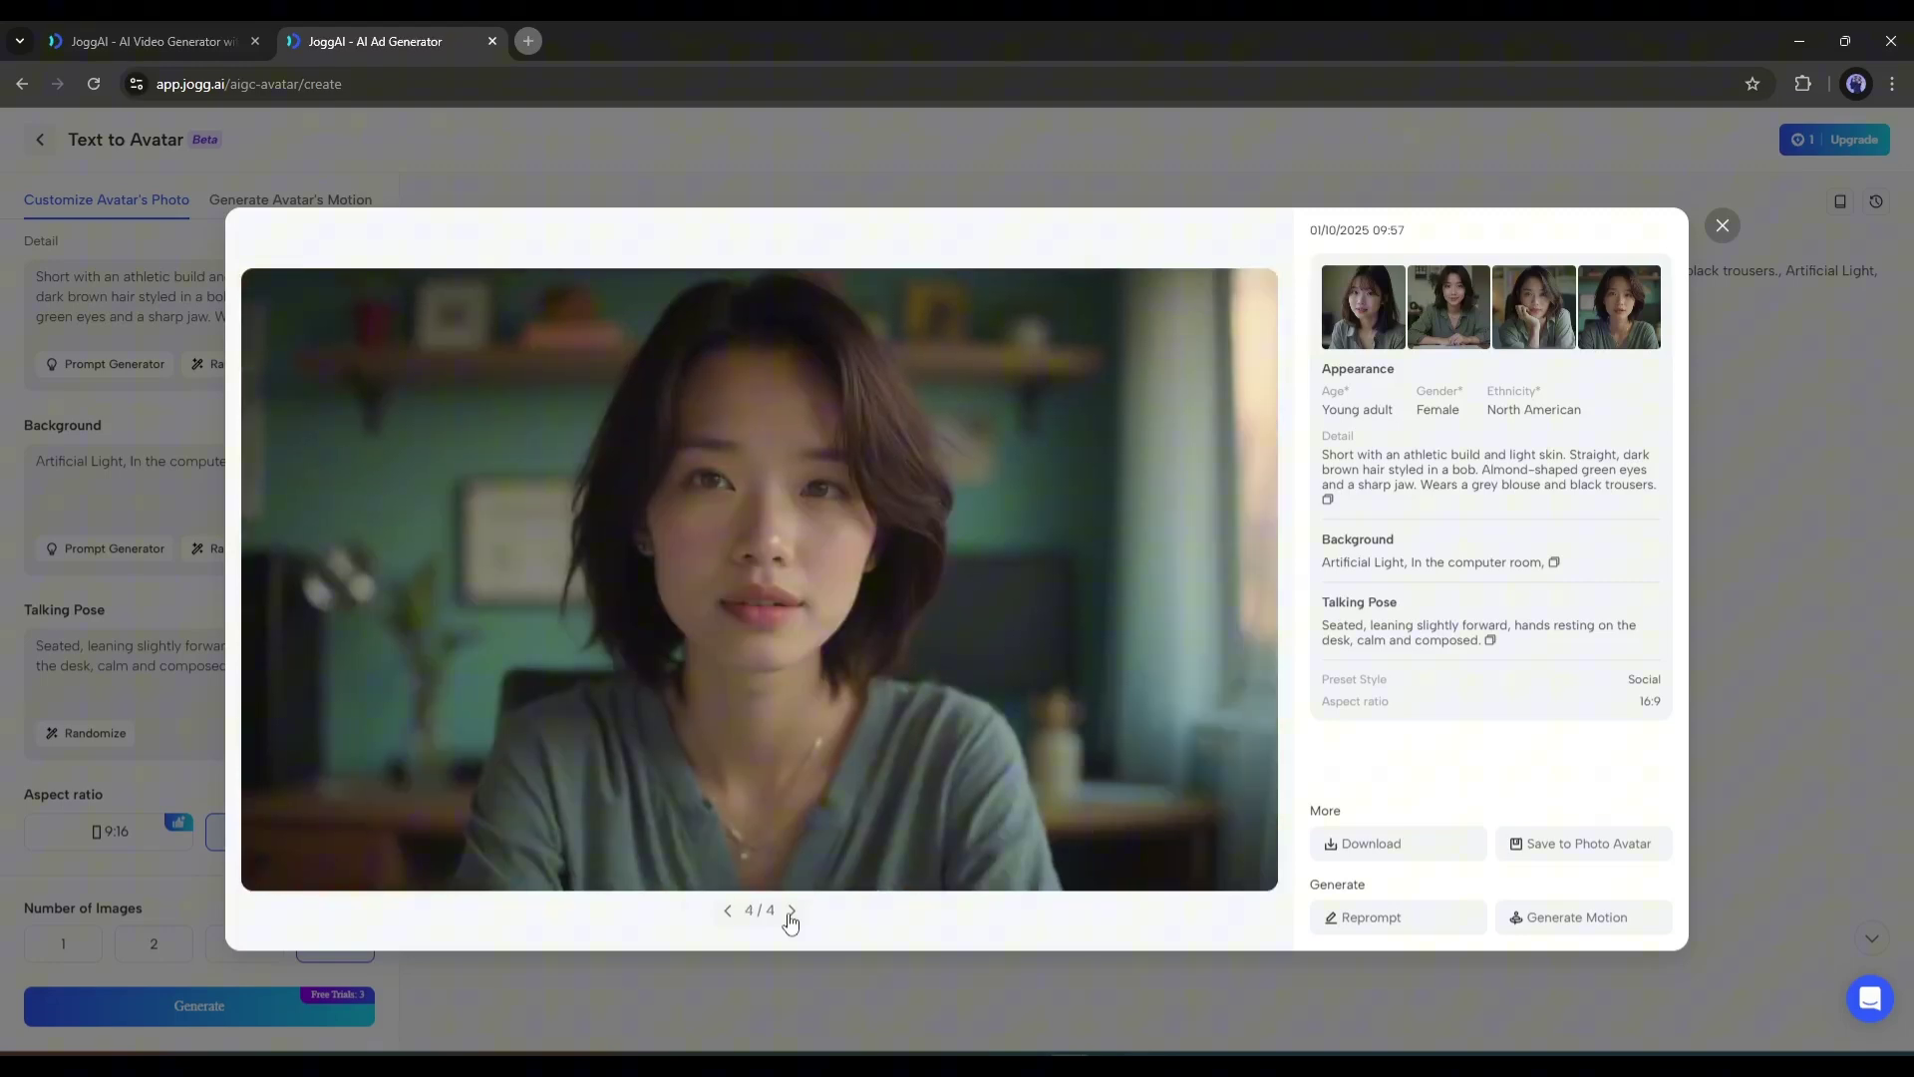
pyautogui.click(1722, 227)
pyautogui.scroll(3, 148, 514)
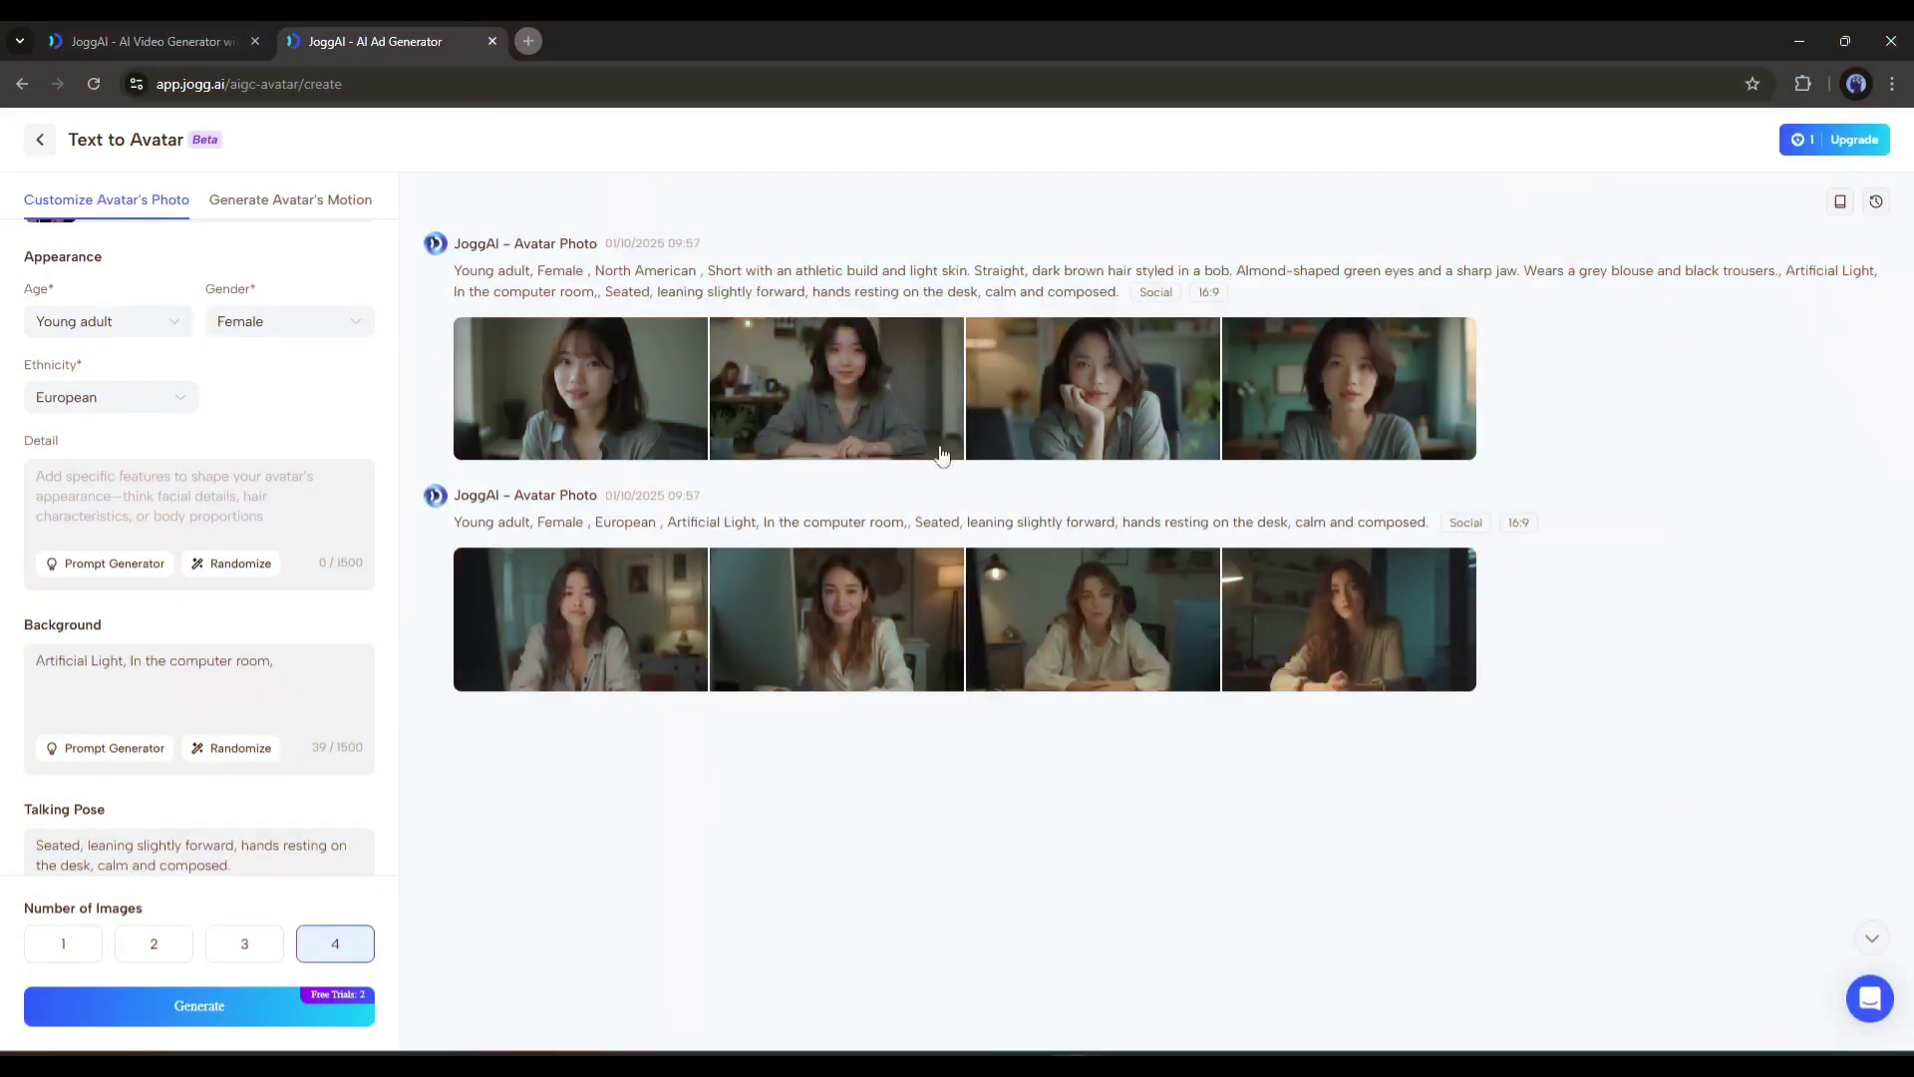
# - Generate four European-ethnicity photos and send the first one to motion generation
pyautogui.click(915, 620)
pyautogui.click(792, 911)
pyautogui.click(793, 911)
pyautogui.click(793, 912)
pyautogui.click(793, 912)
pyautogui.press('Escape')
pyautogui.click(585, 639)
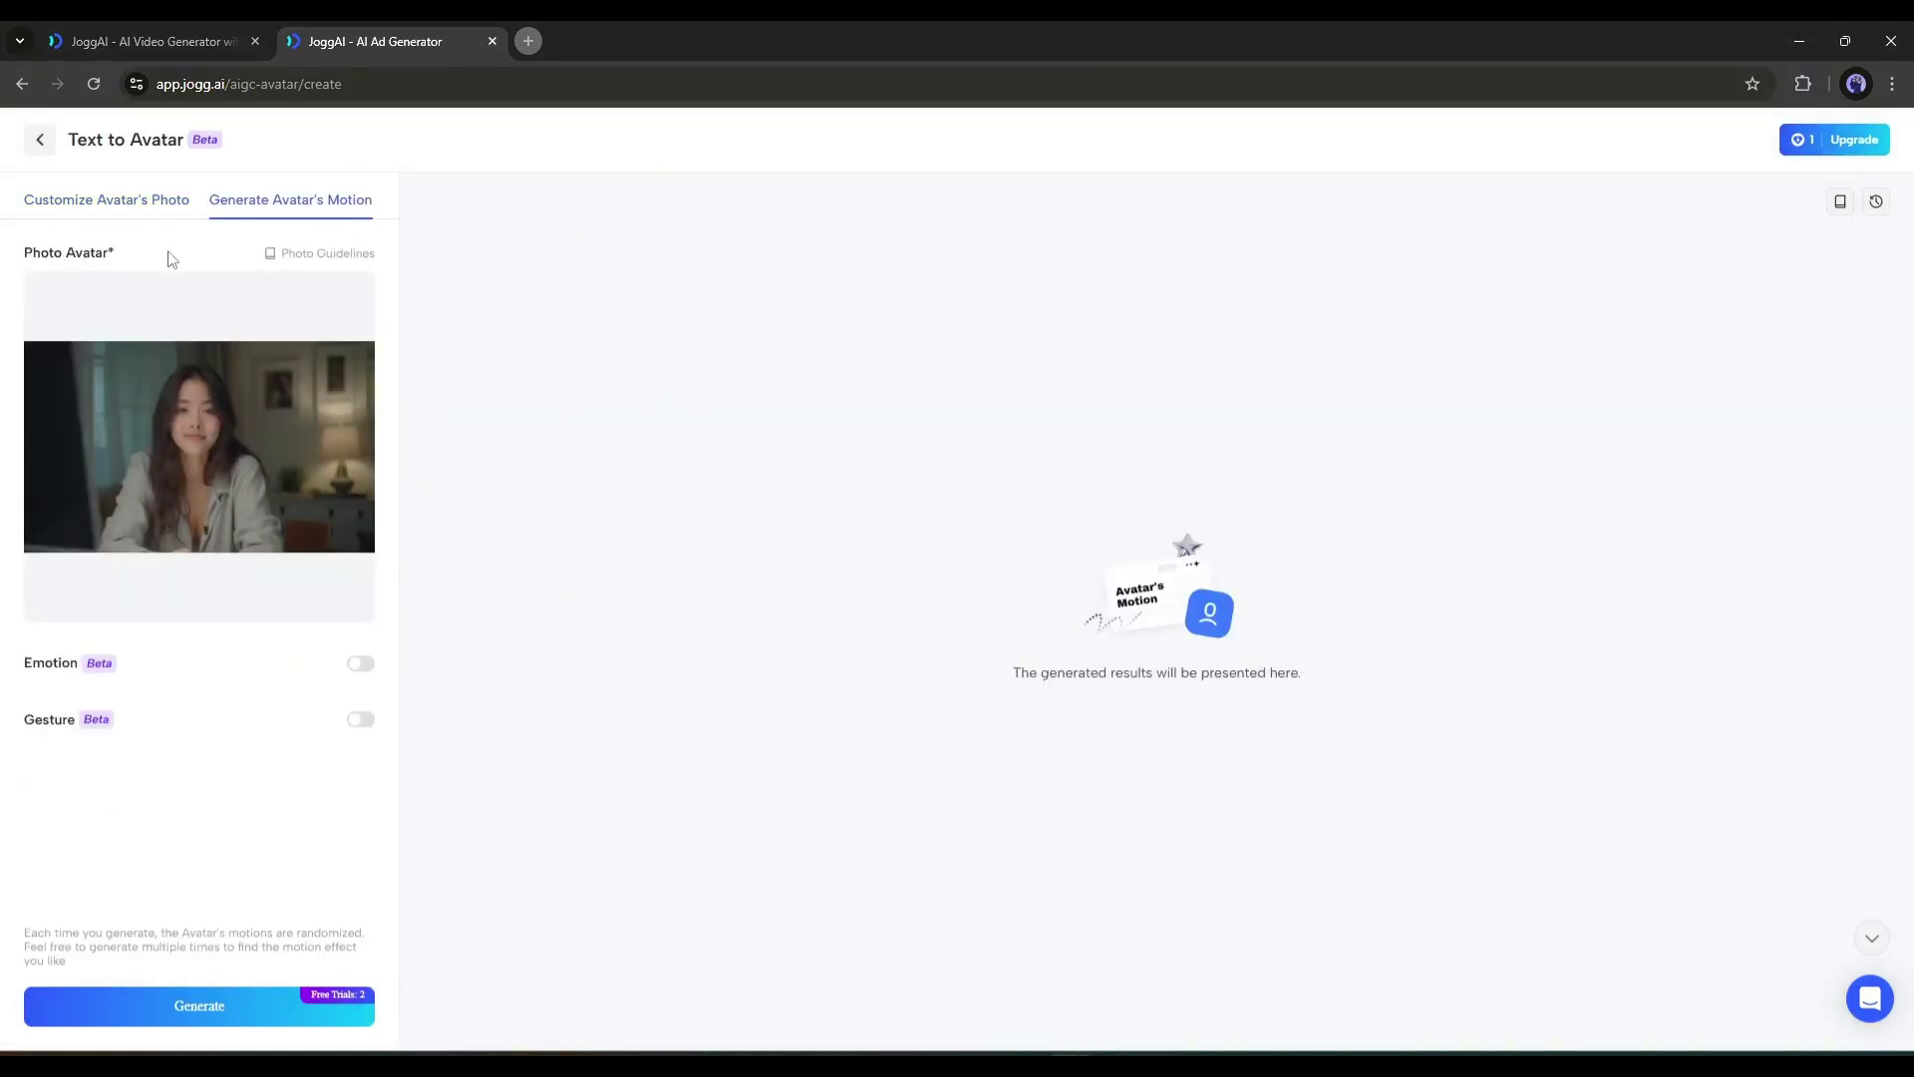
# - Crop the avatar photo to 16:9
pyautogui.moveTo(267, 364)
pyautogui.click(320, 295)
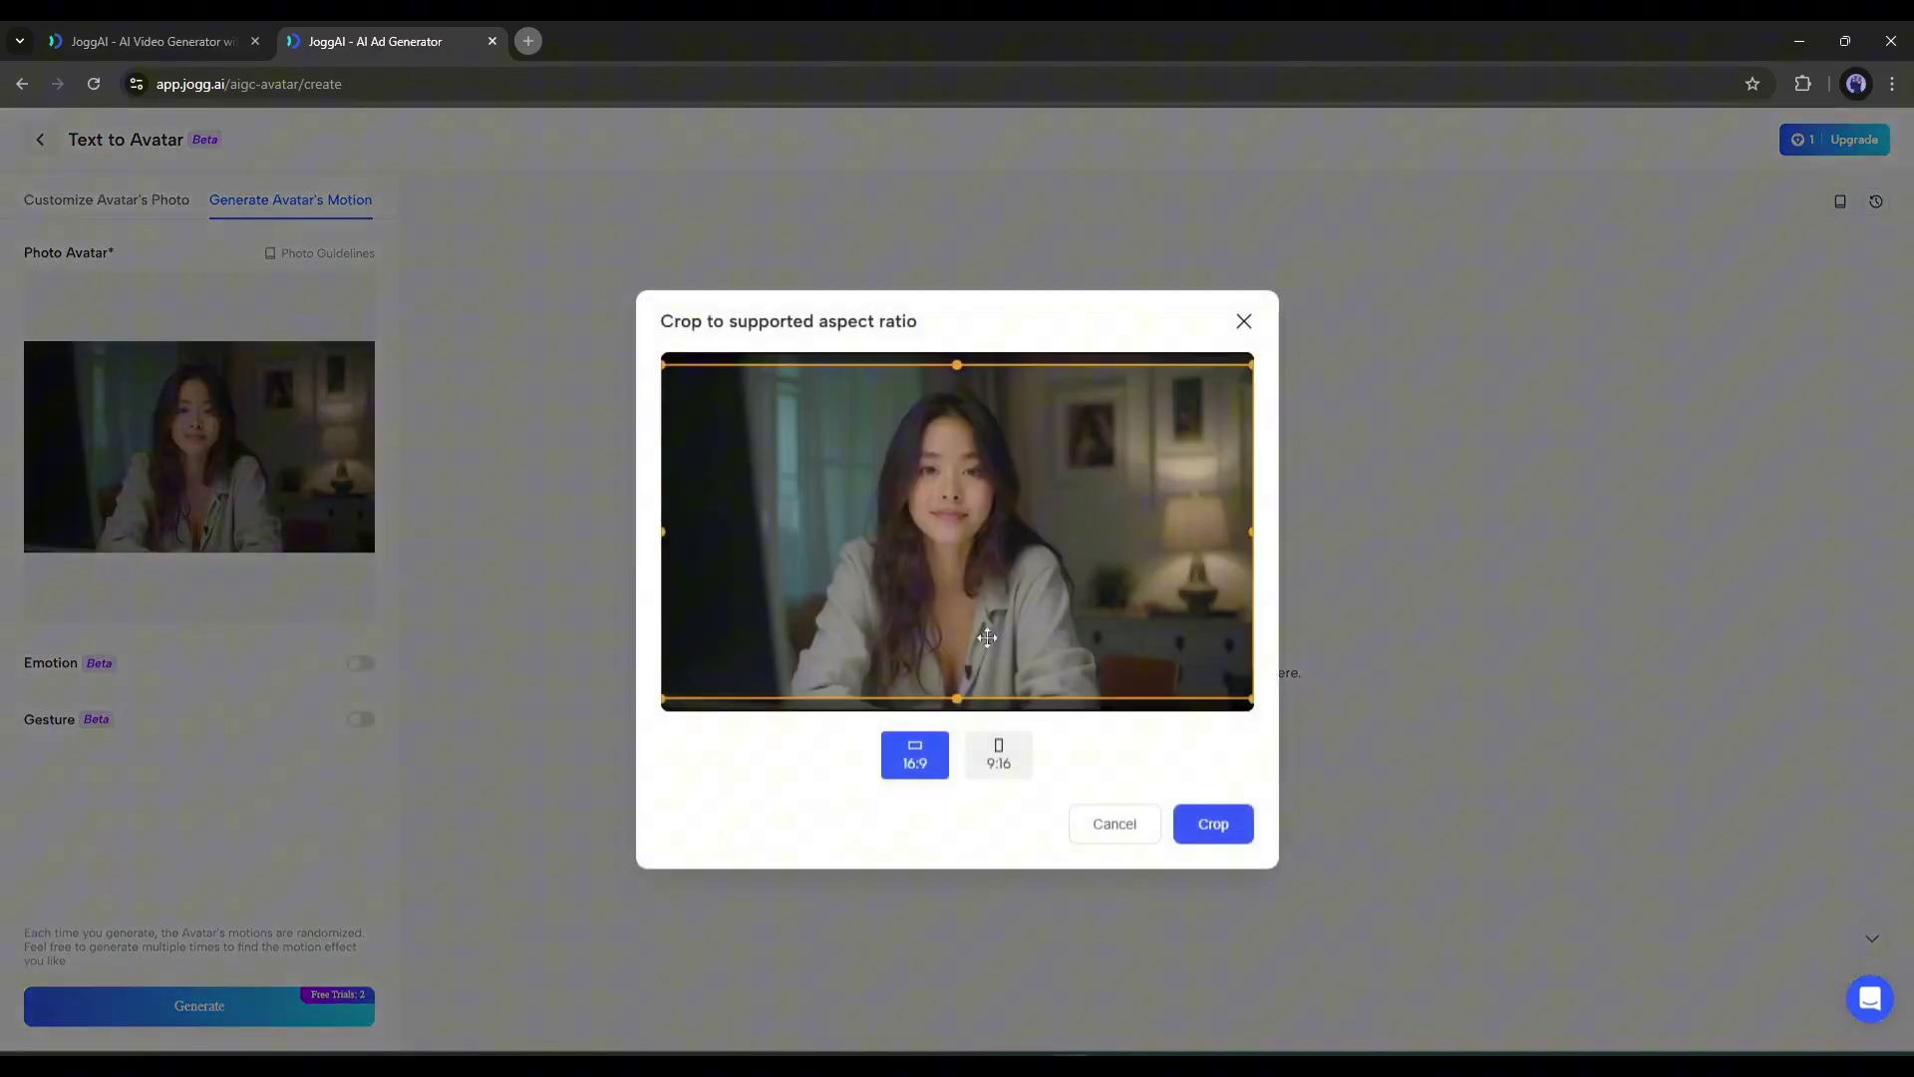
pyautogui.click(1218, 826)
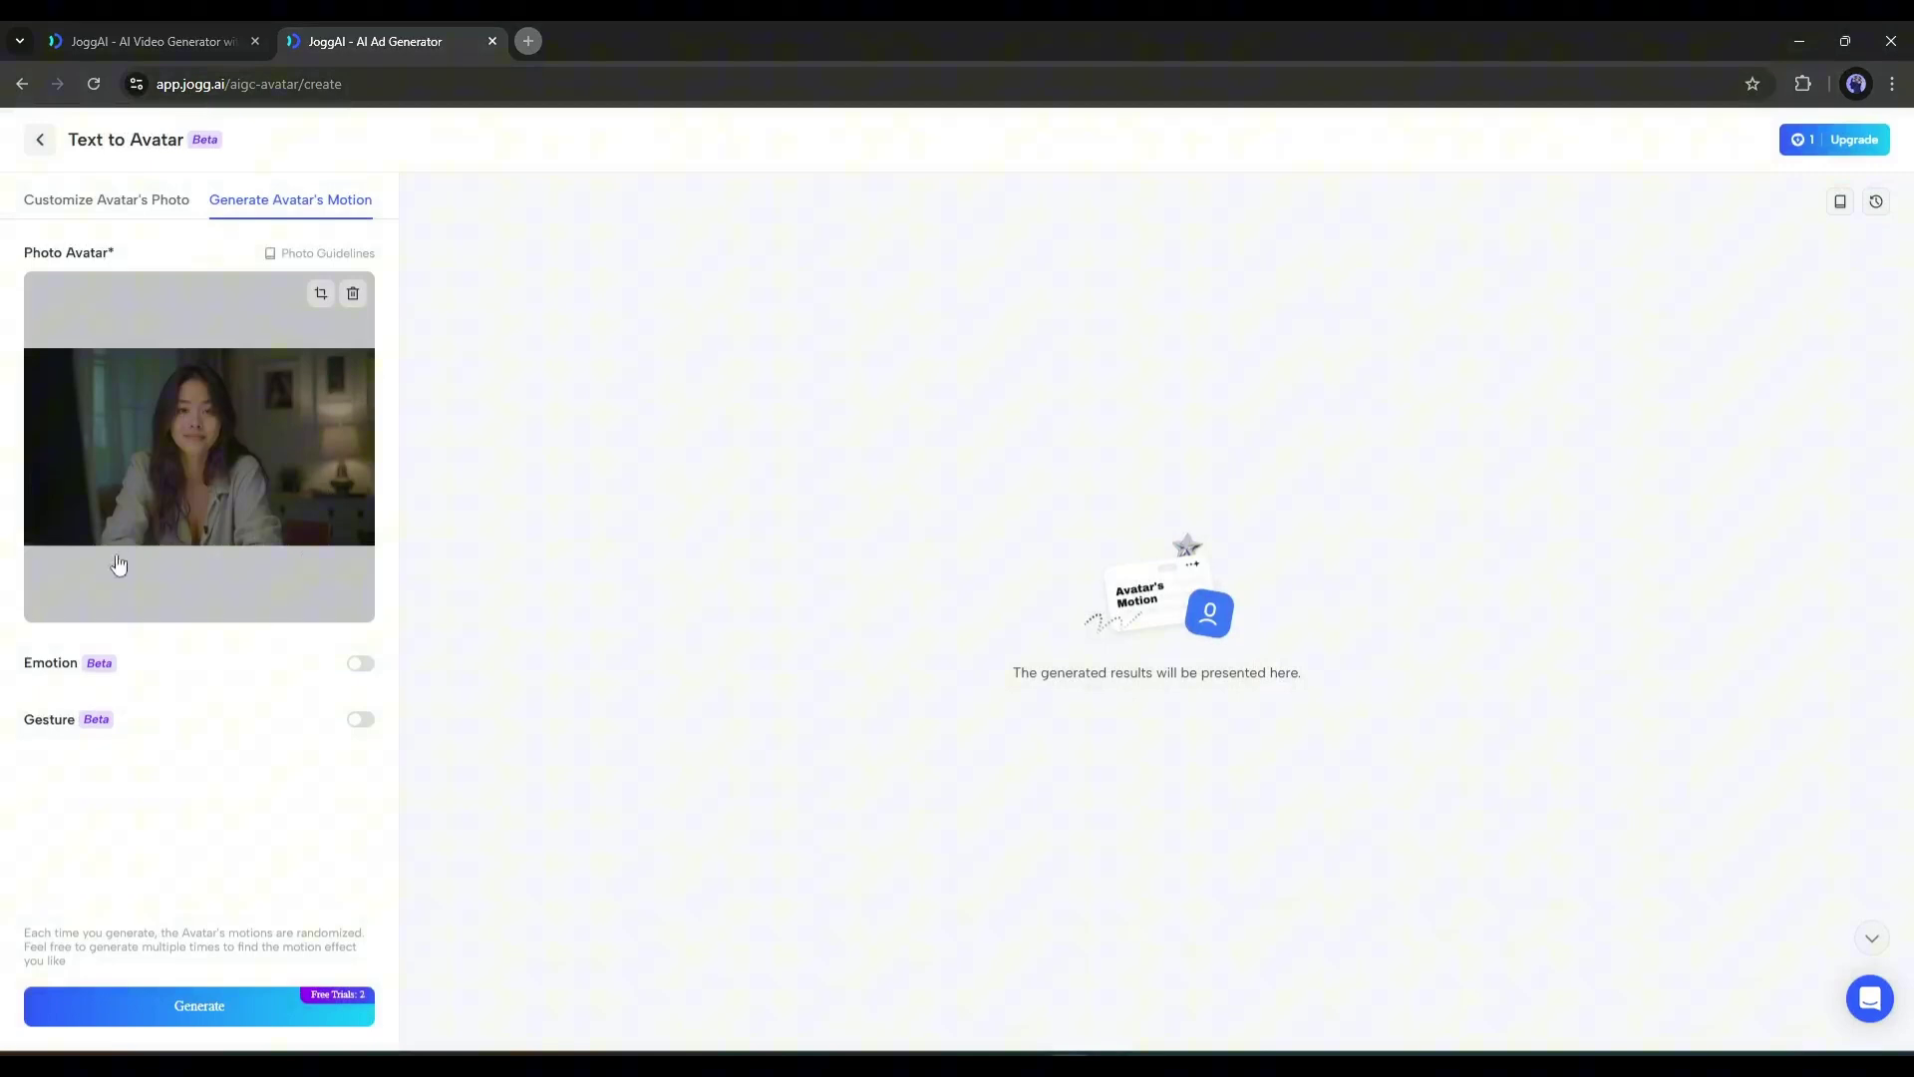
# - Turn on Emotion with the Focused preset and switch Gesture on
pyautogui.moveTo(130, 666)
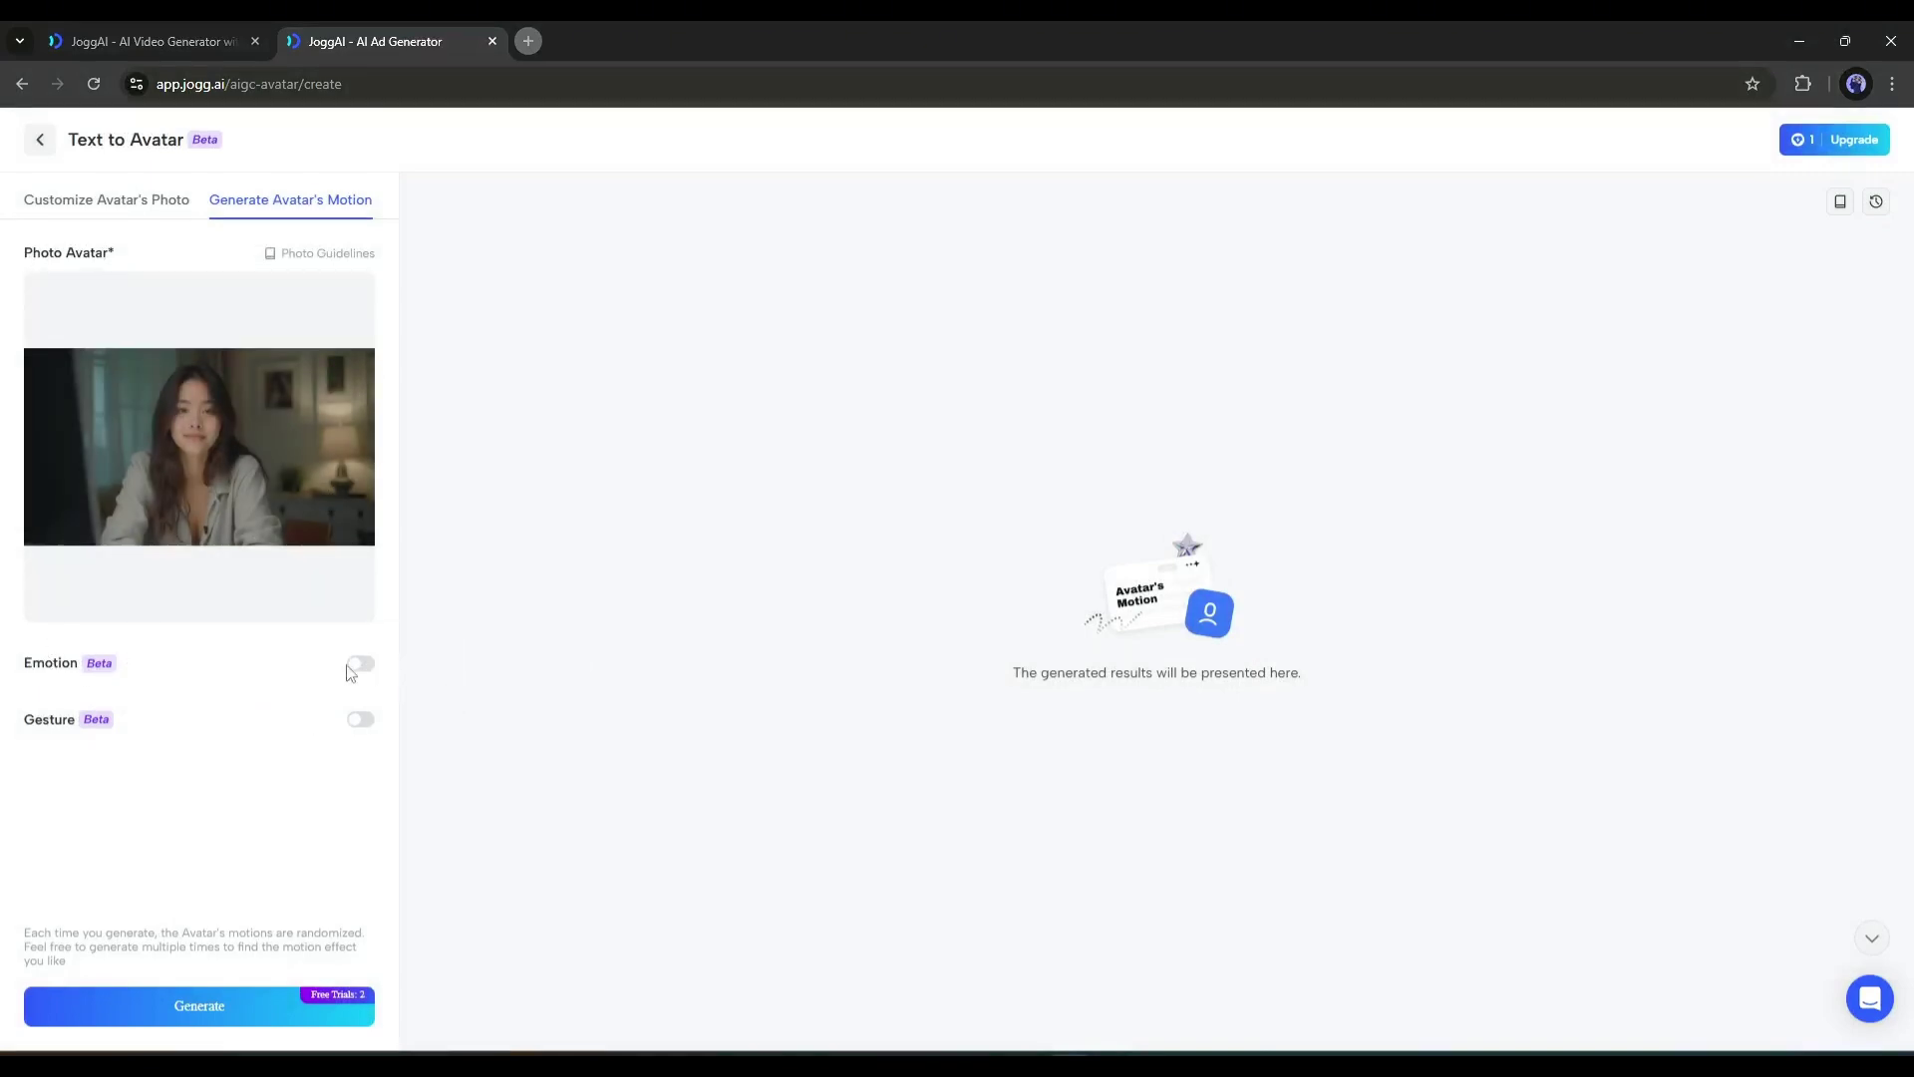
pyautogui.click(359, 665)
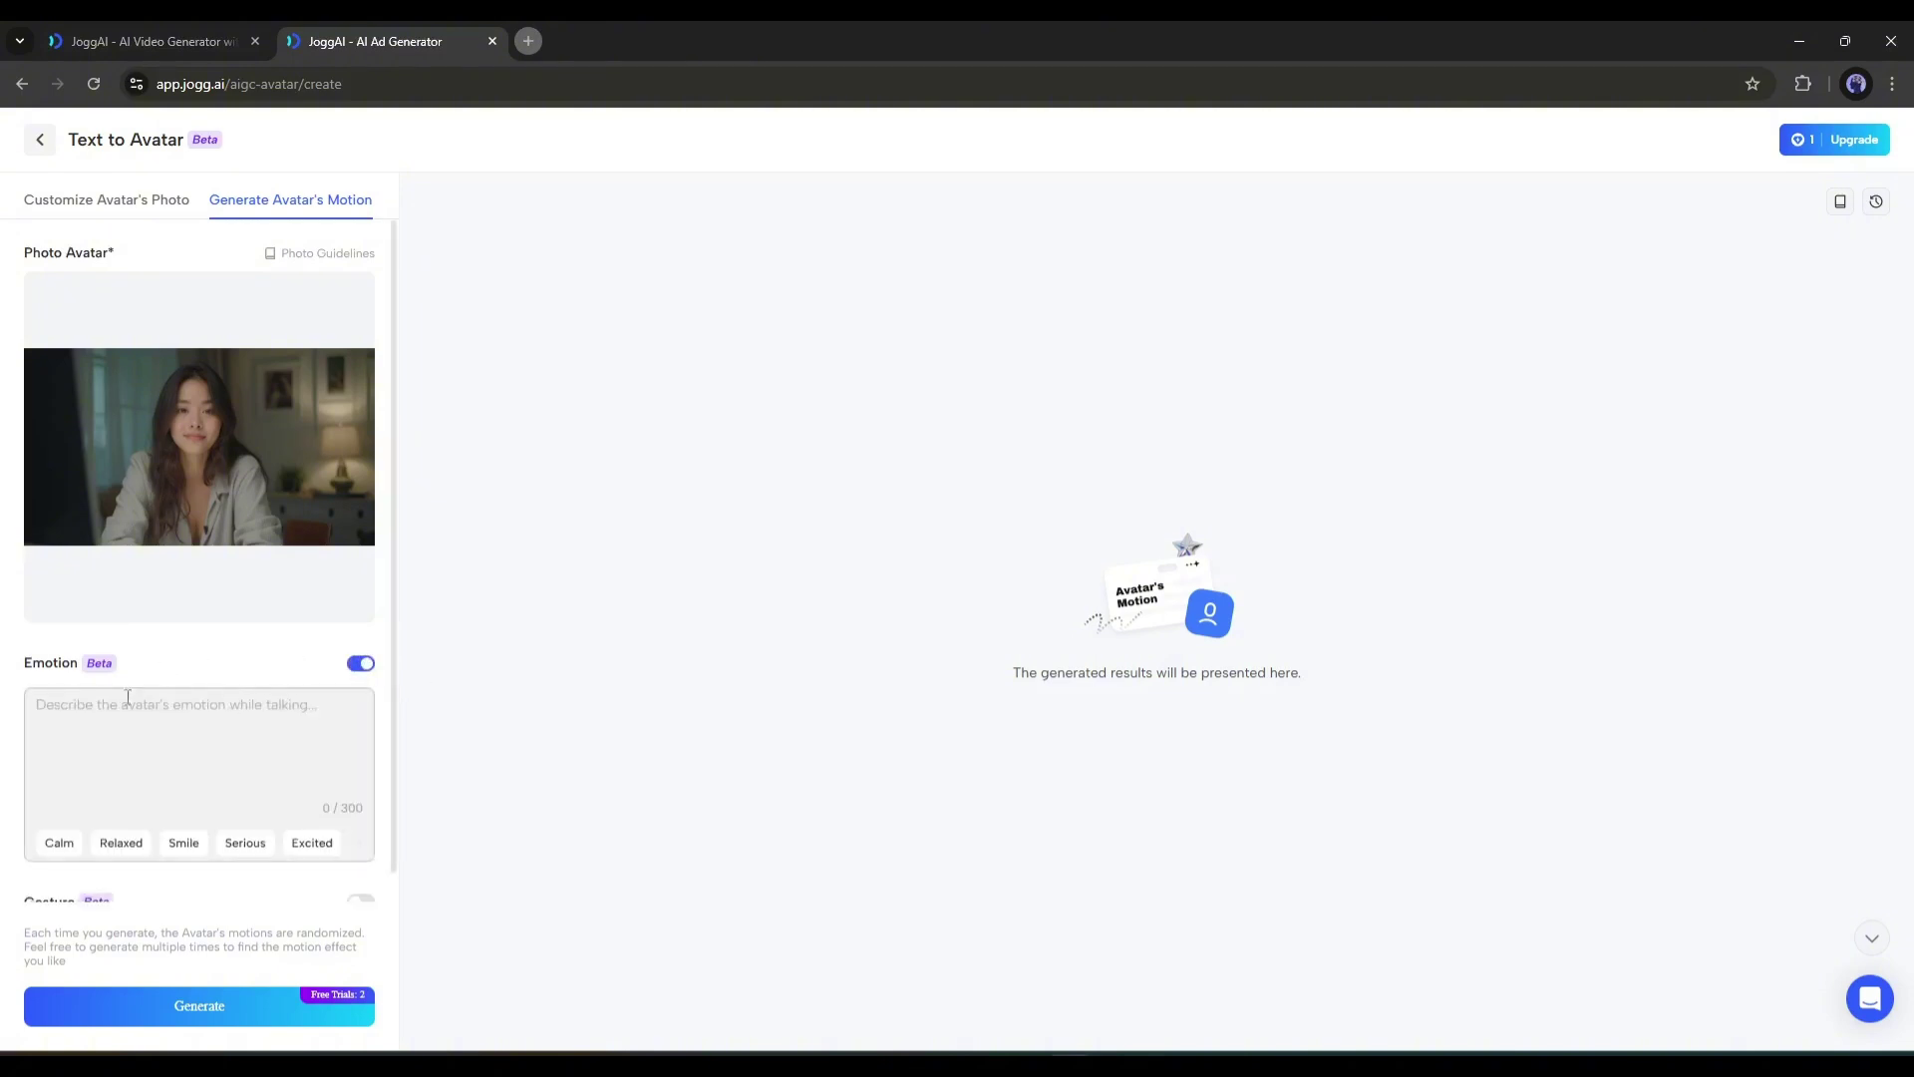
pyautogui.click(348, 845)
pyautogui.click(50, 844)
pyautogui.click(357, 845)
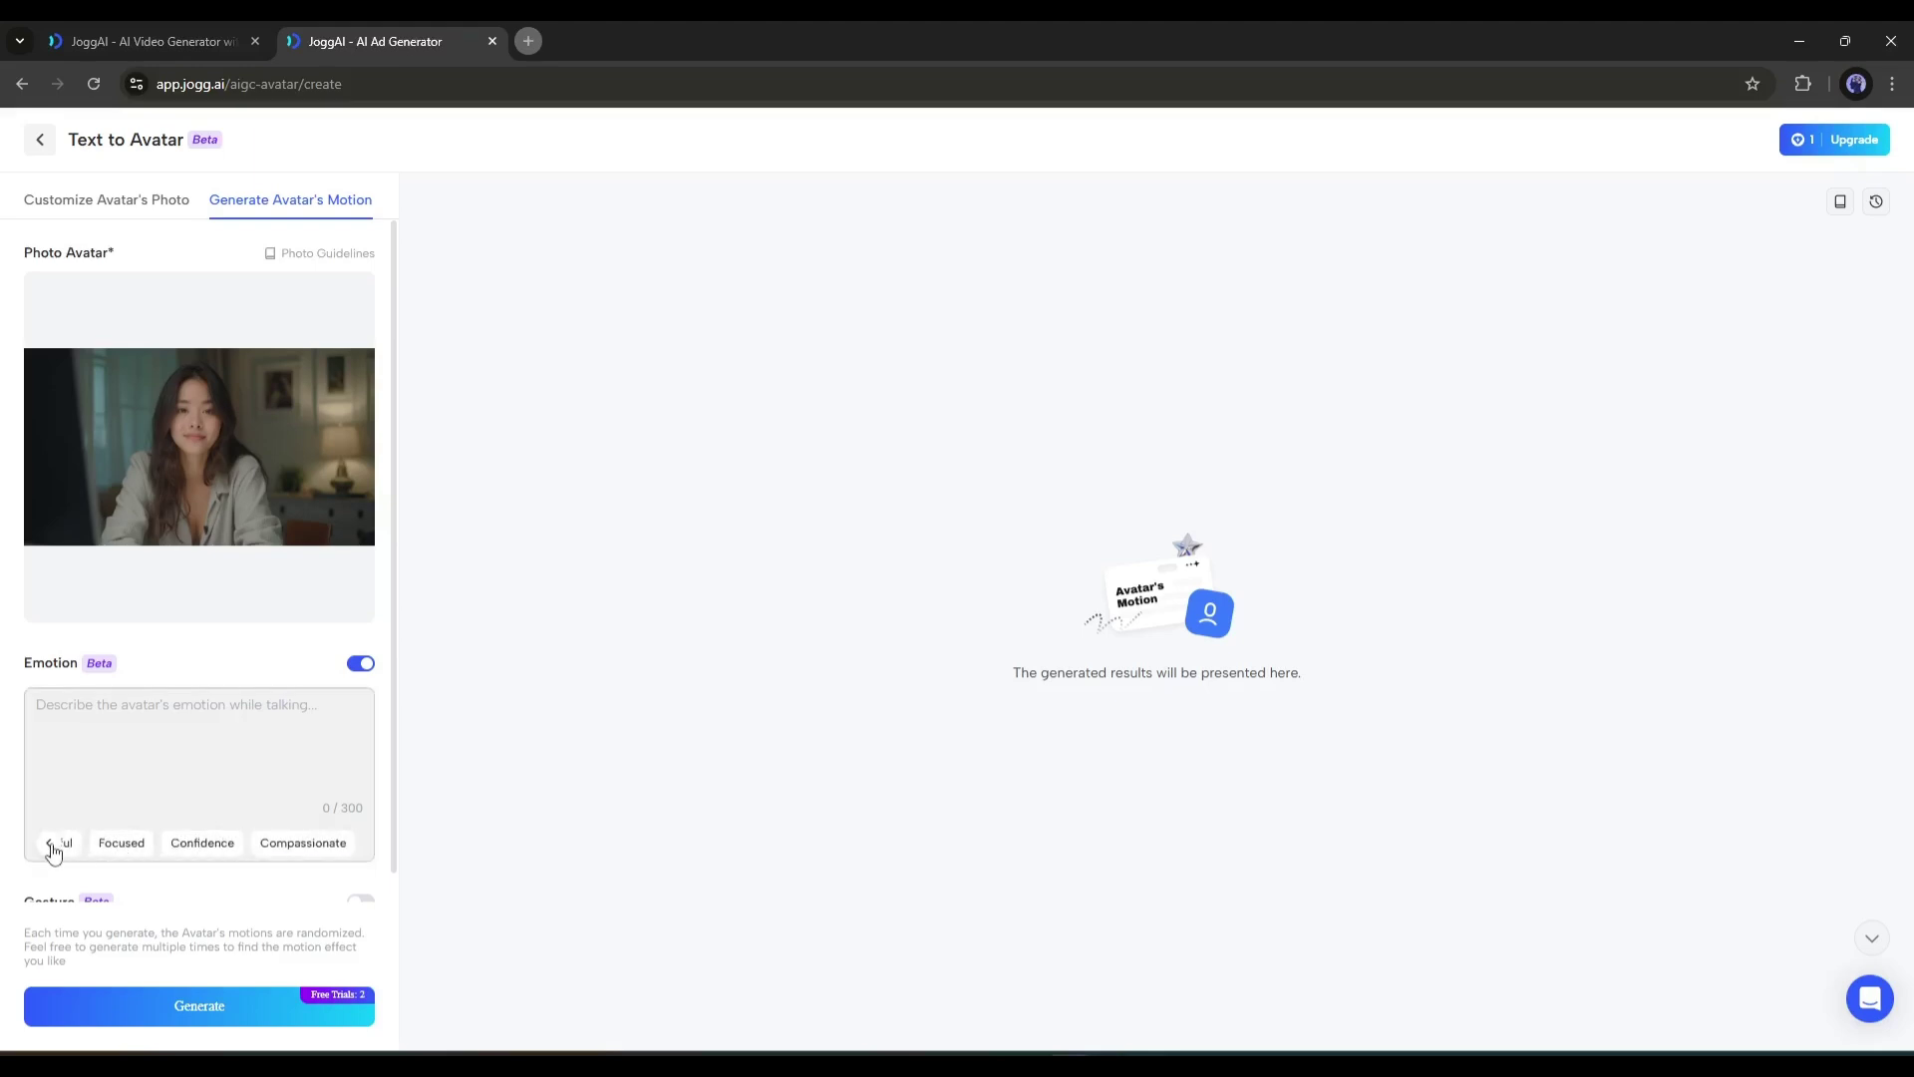
pyautogui.click(203, 843)
pyautogui.scroll(-1, 48, 829)
pyautogui.click(48, 819)
pyautogui.click(48, 818)
pyautogui.click(48, 819)
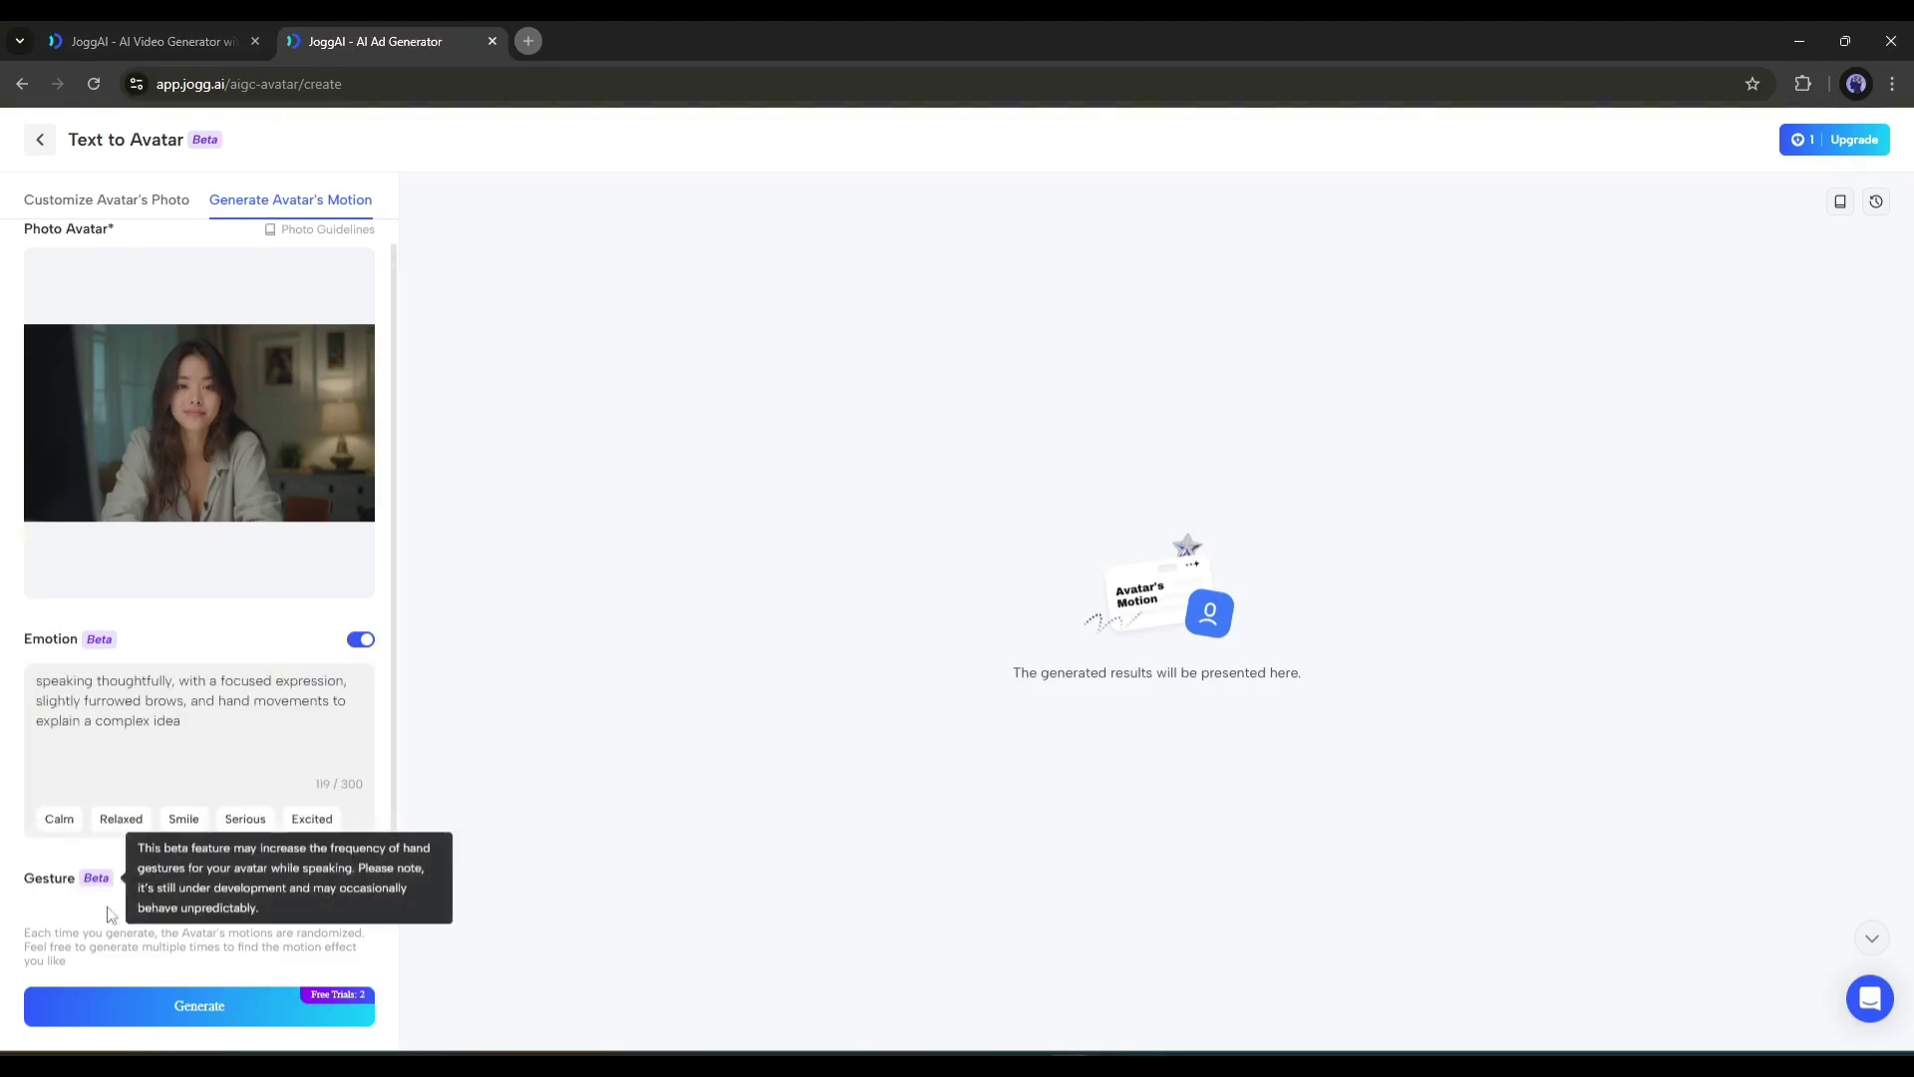
pyautogui.click(361, 877)
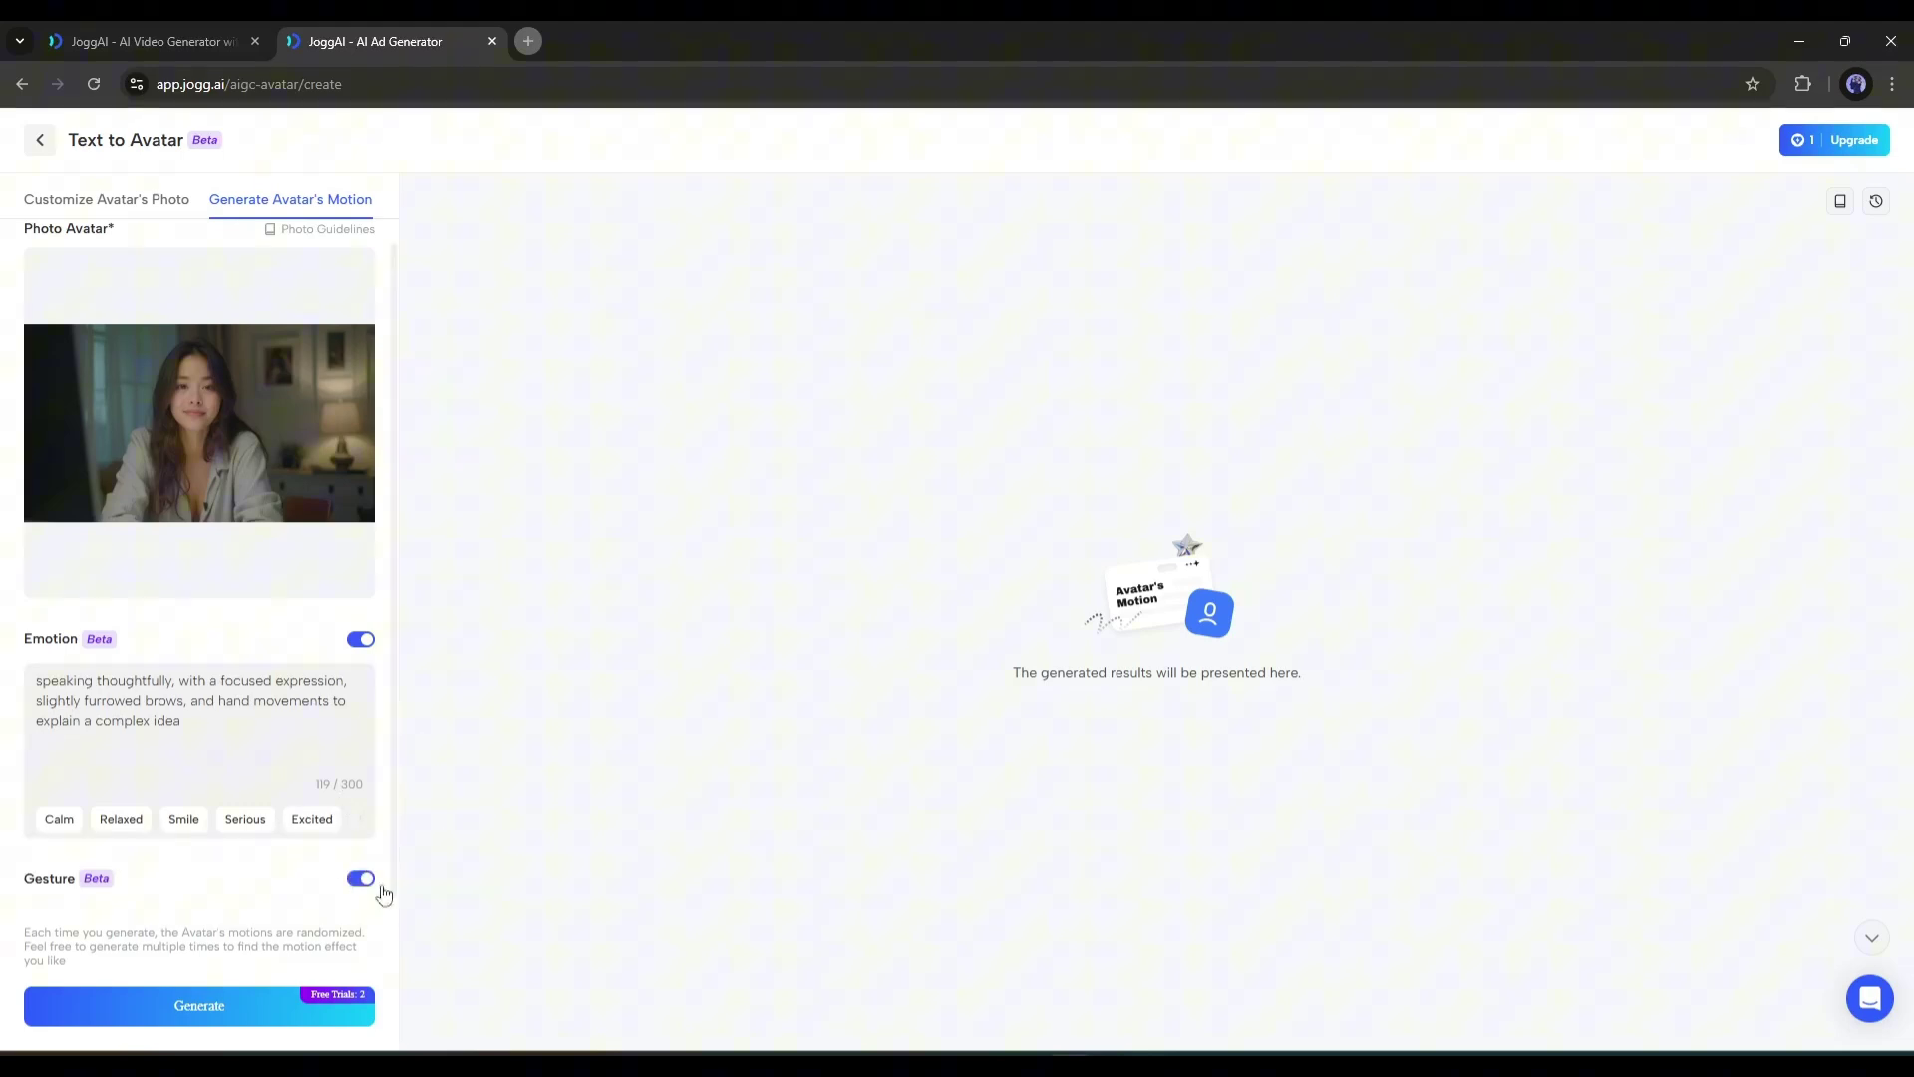
# - Generate a focused motion video, then a second one with the Relaxed emotion preset
pyautogui.click(201, 1010)
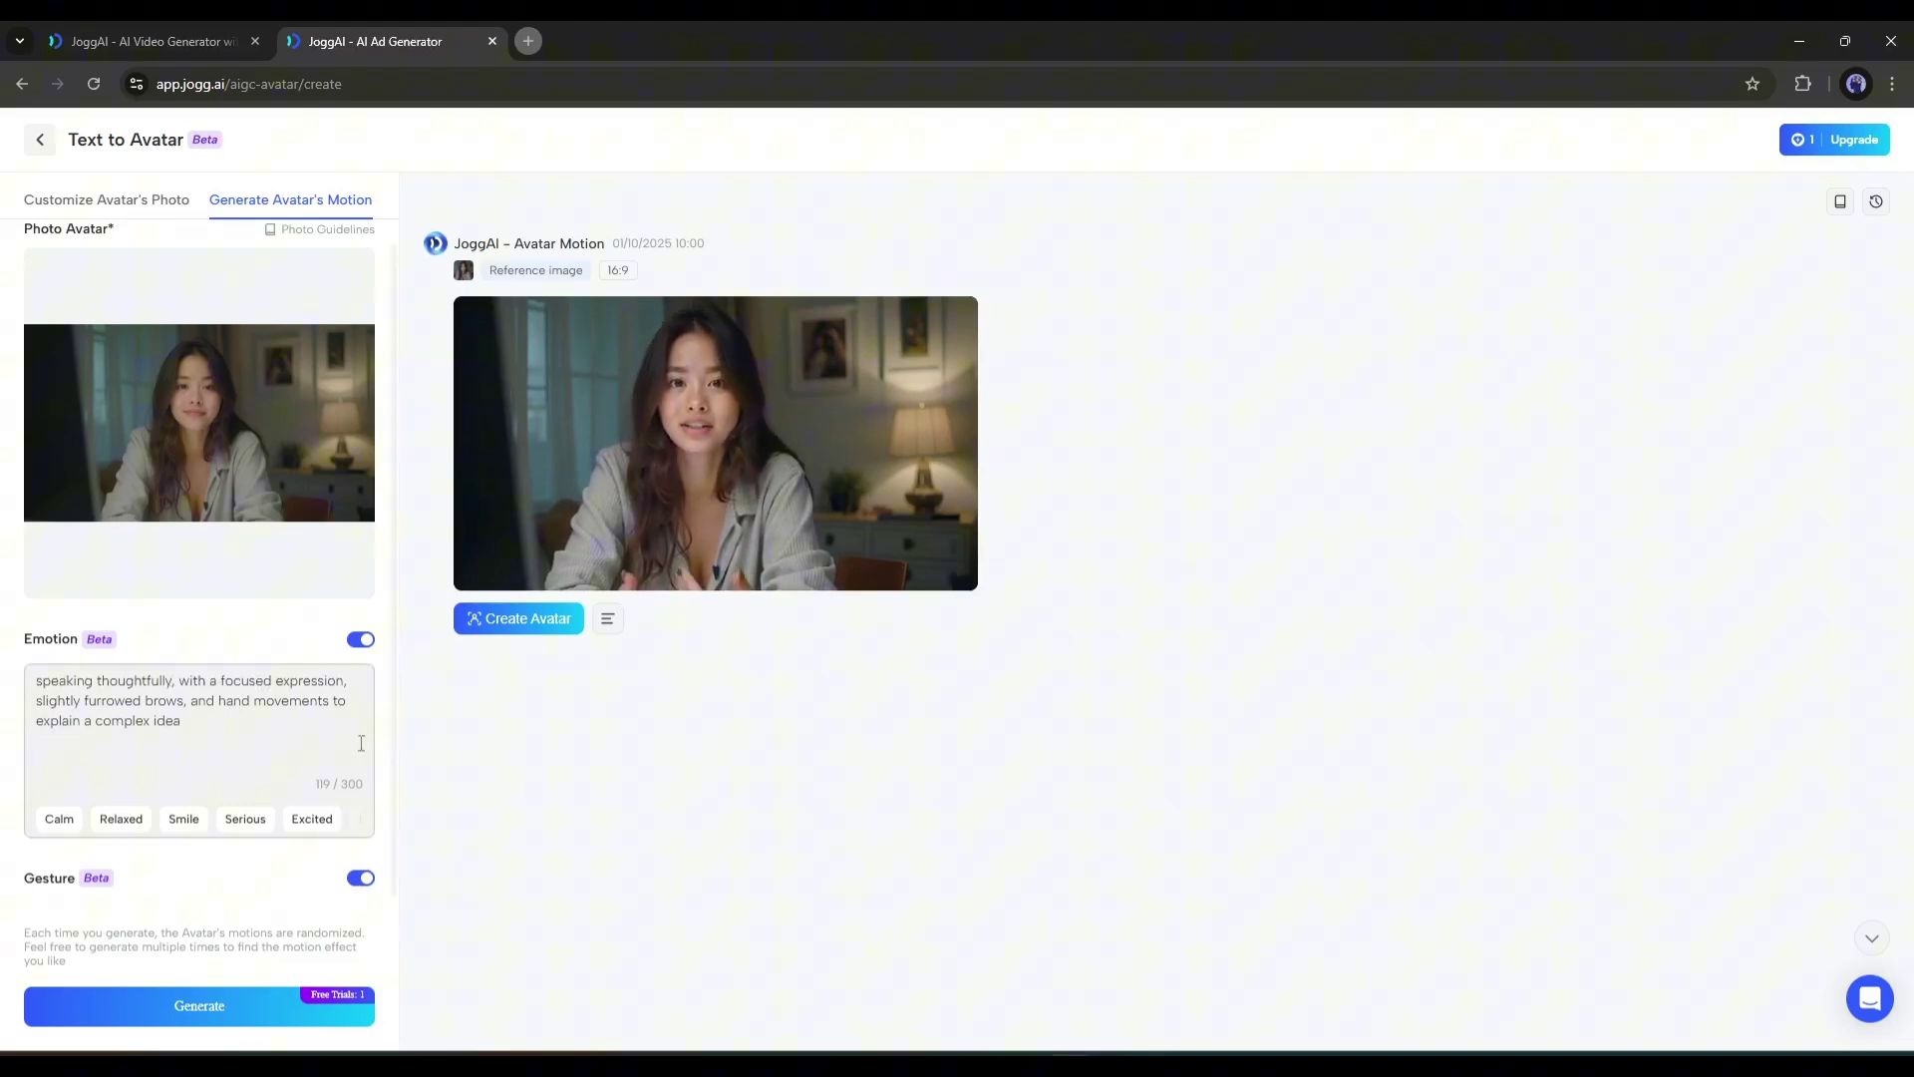
pyautogui.click(104, 819)
pyautogui.click(200, 1005)
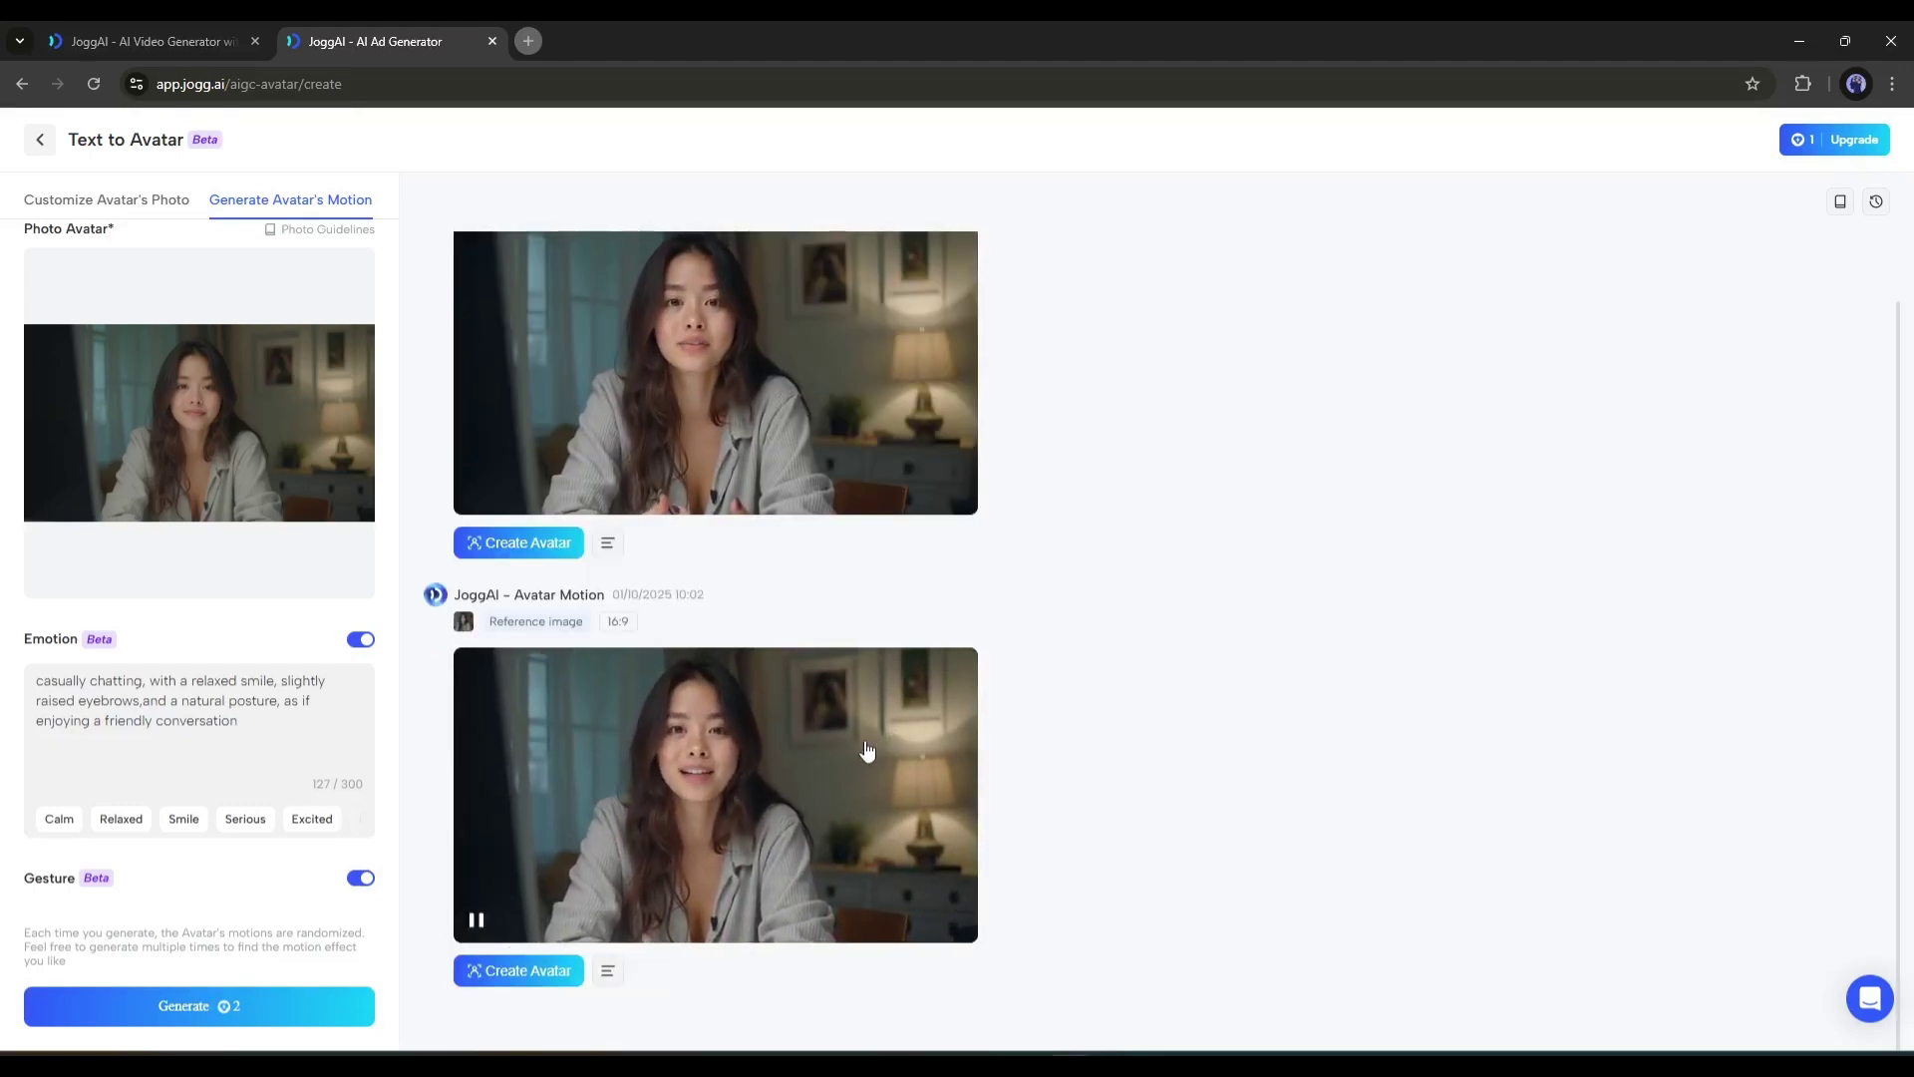
# - Create an avatar from the first motion video named Alia, described 'A virtual presenter of AI Lockup'
pyautogui.moveTo(486, 386)
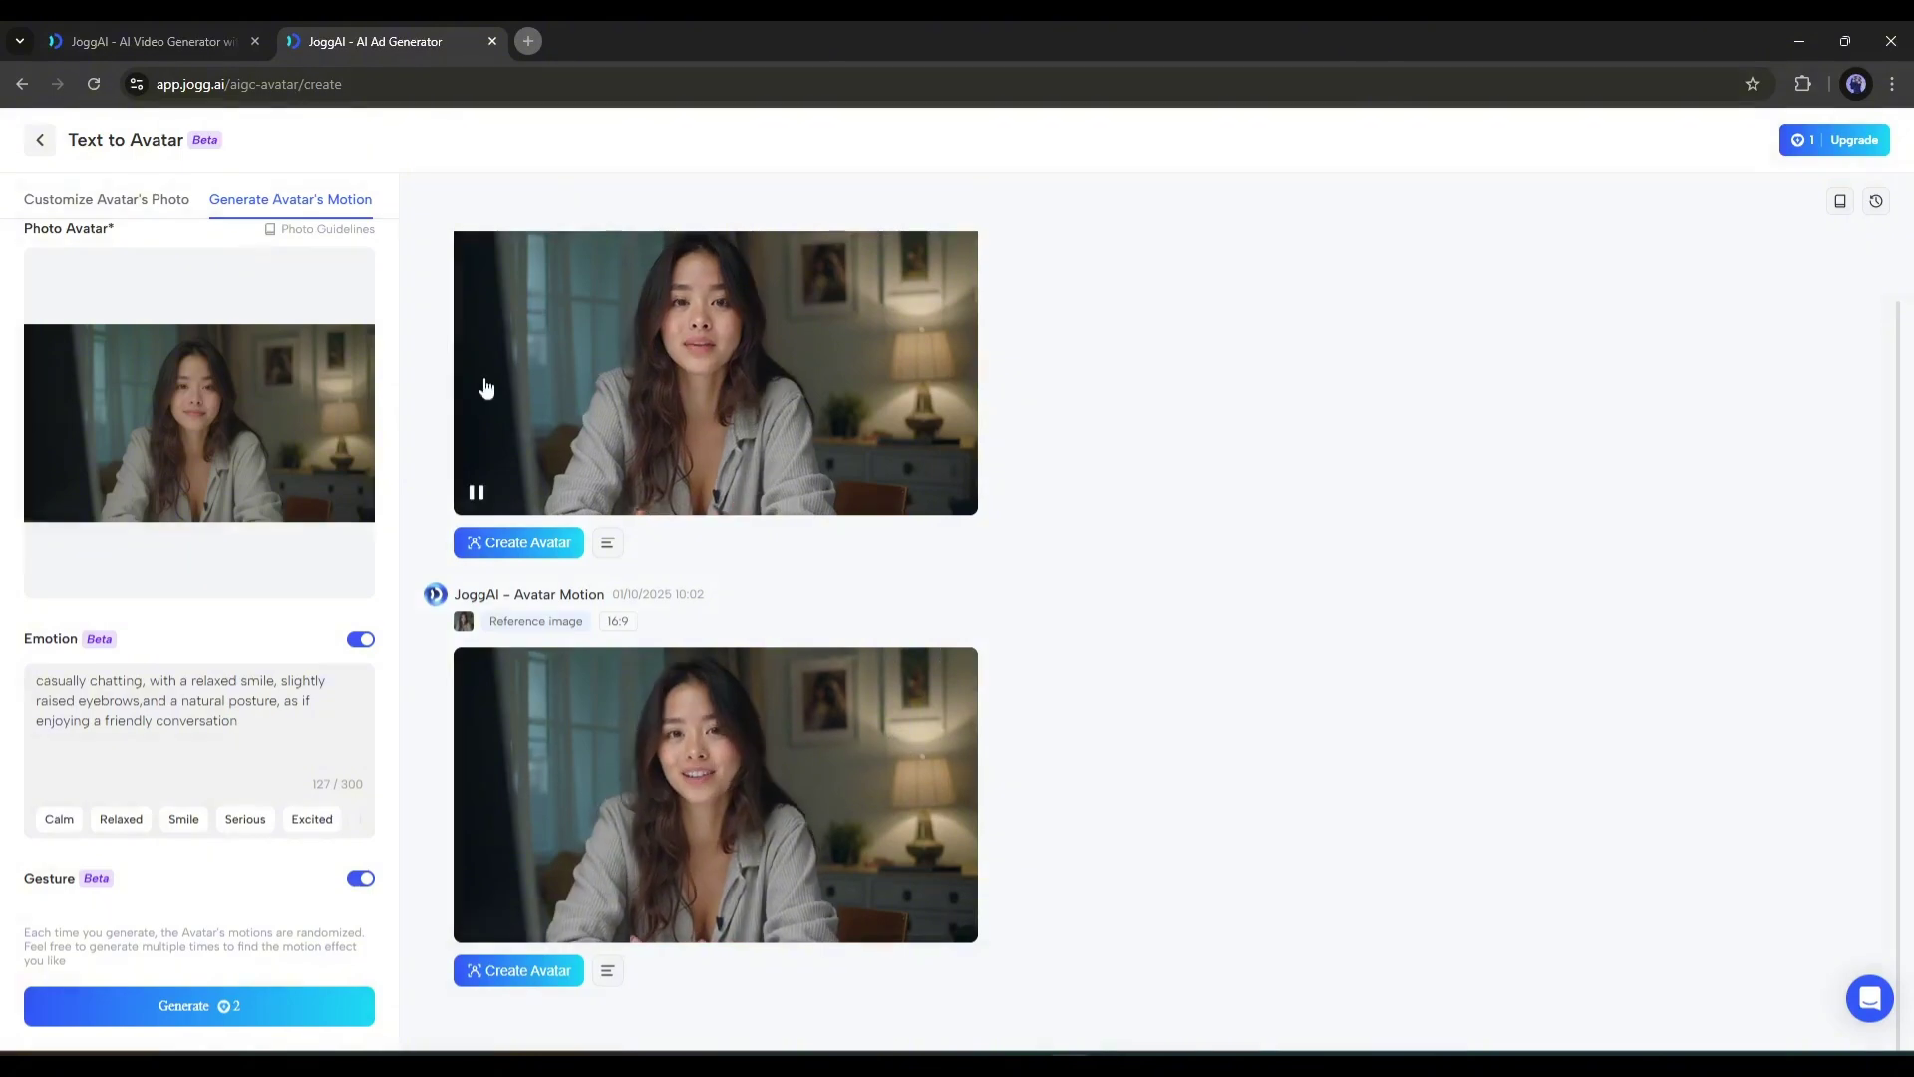
pyautogui.click(519, 544)
pyautogui.click(1024, 361)
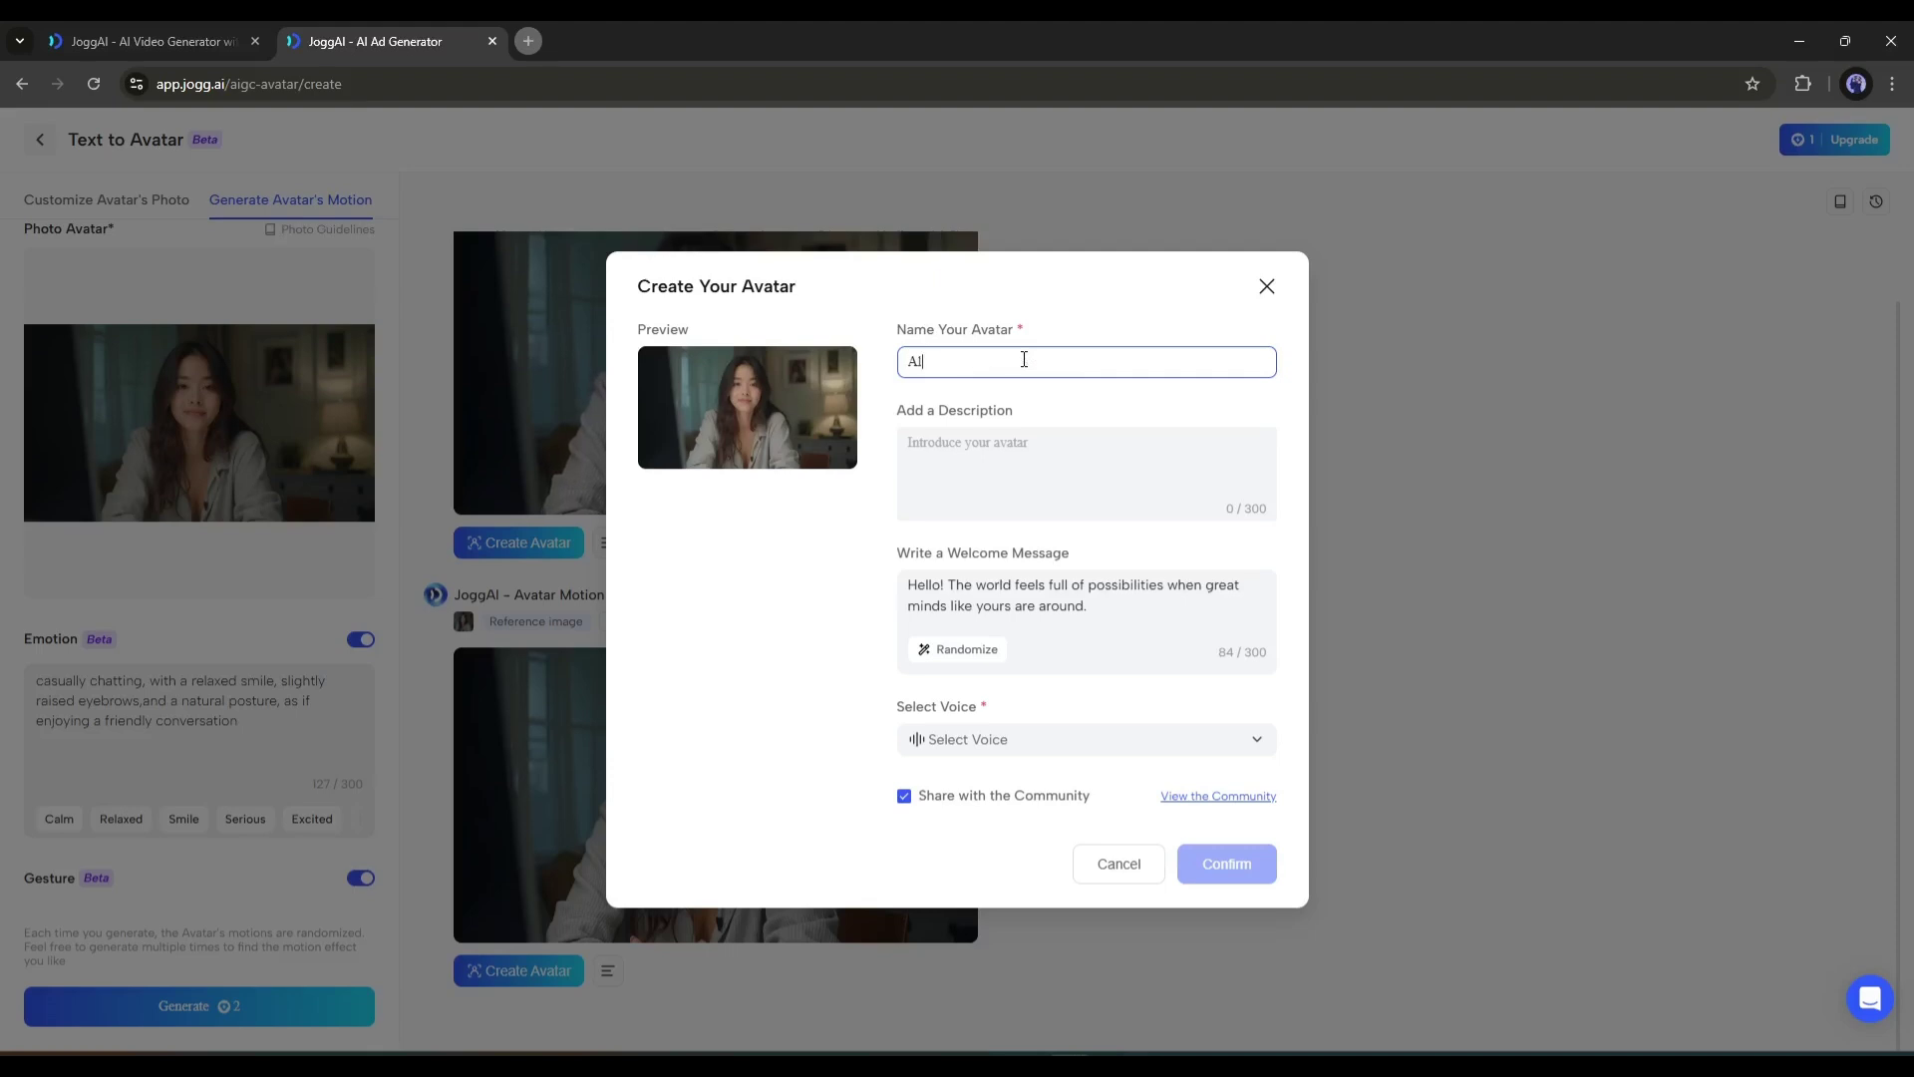
pyautogui.click(1015, 483)
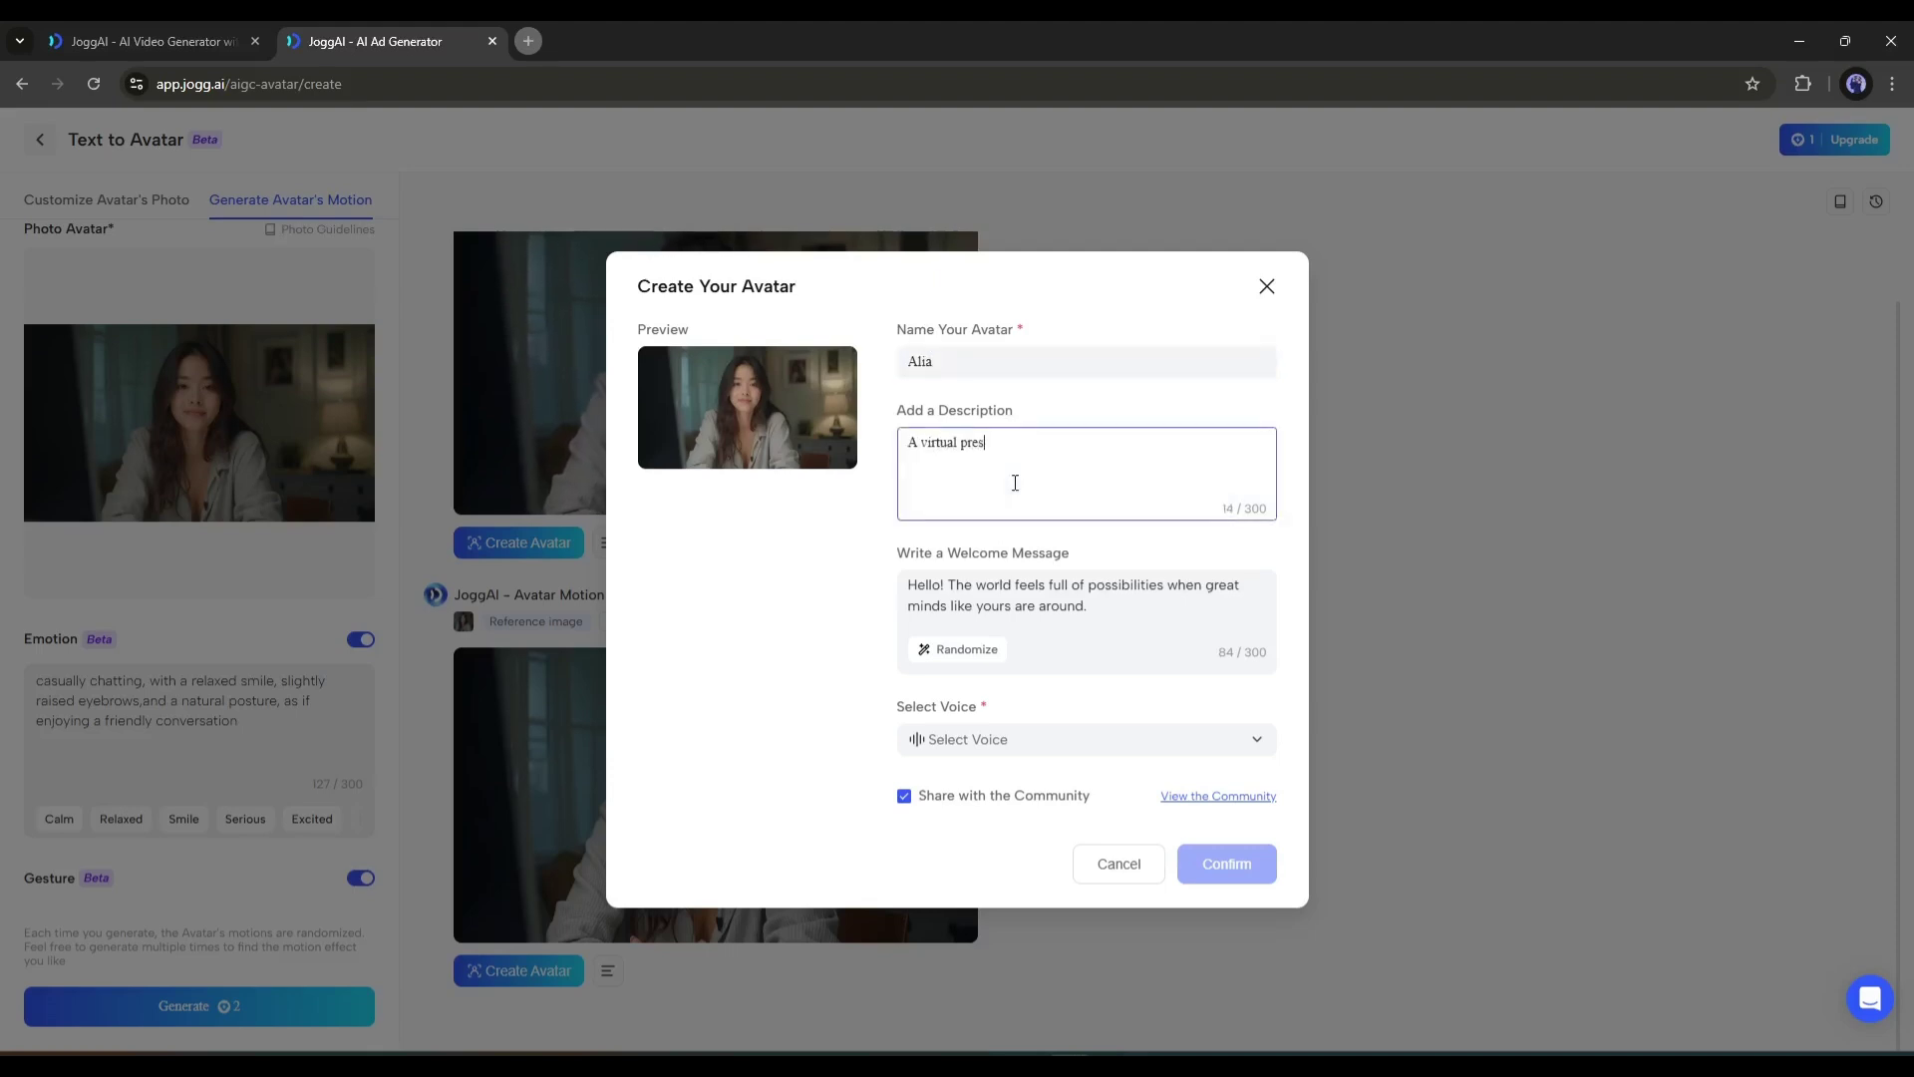
pyautogui.write('A virtual presenter of AI Lockup')
# - Fill the welcome message with a randomized greeting
pyautogui.click(978, 590)
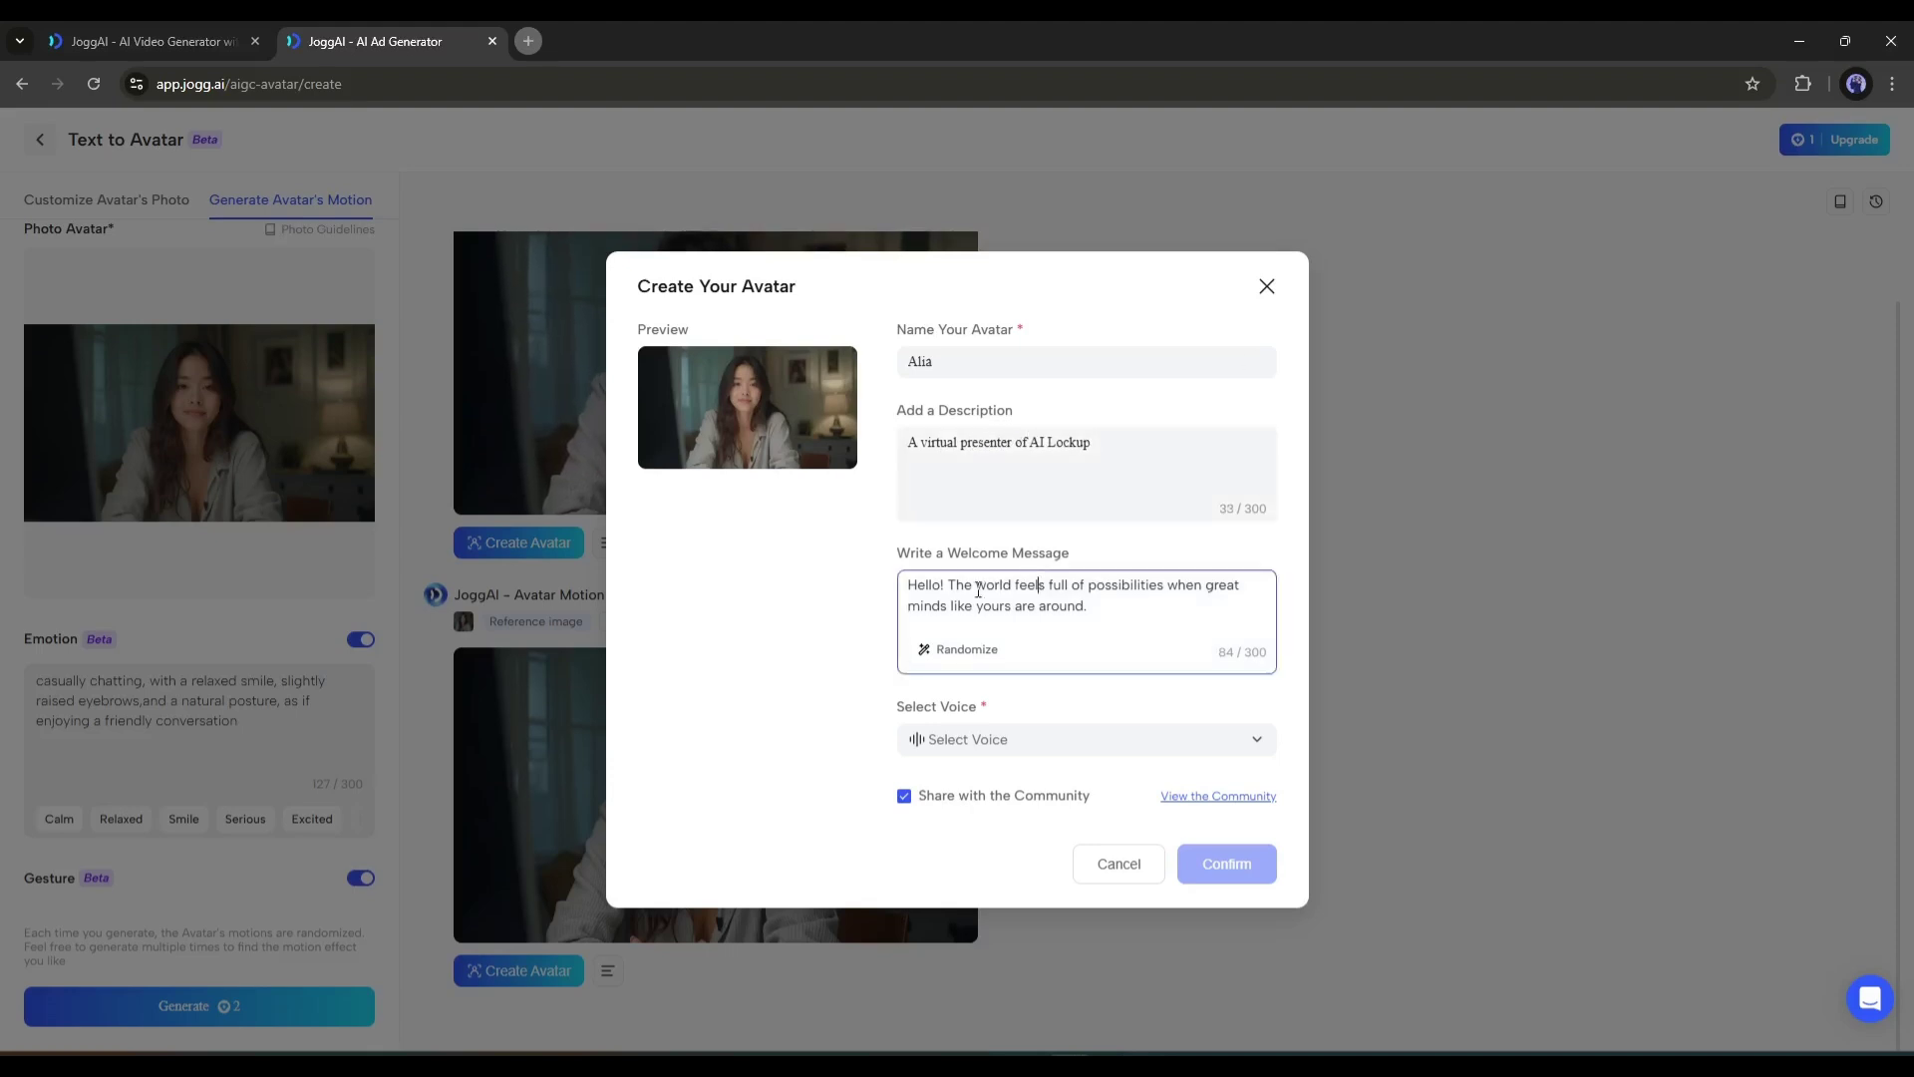
pyautogui.moveTo(906, 553); pyautogui.dragTo(1069, 555)
pyautogui.click(930, 566)
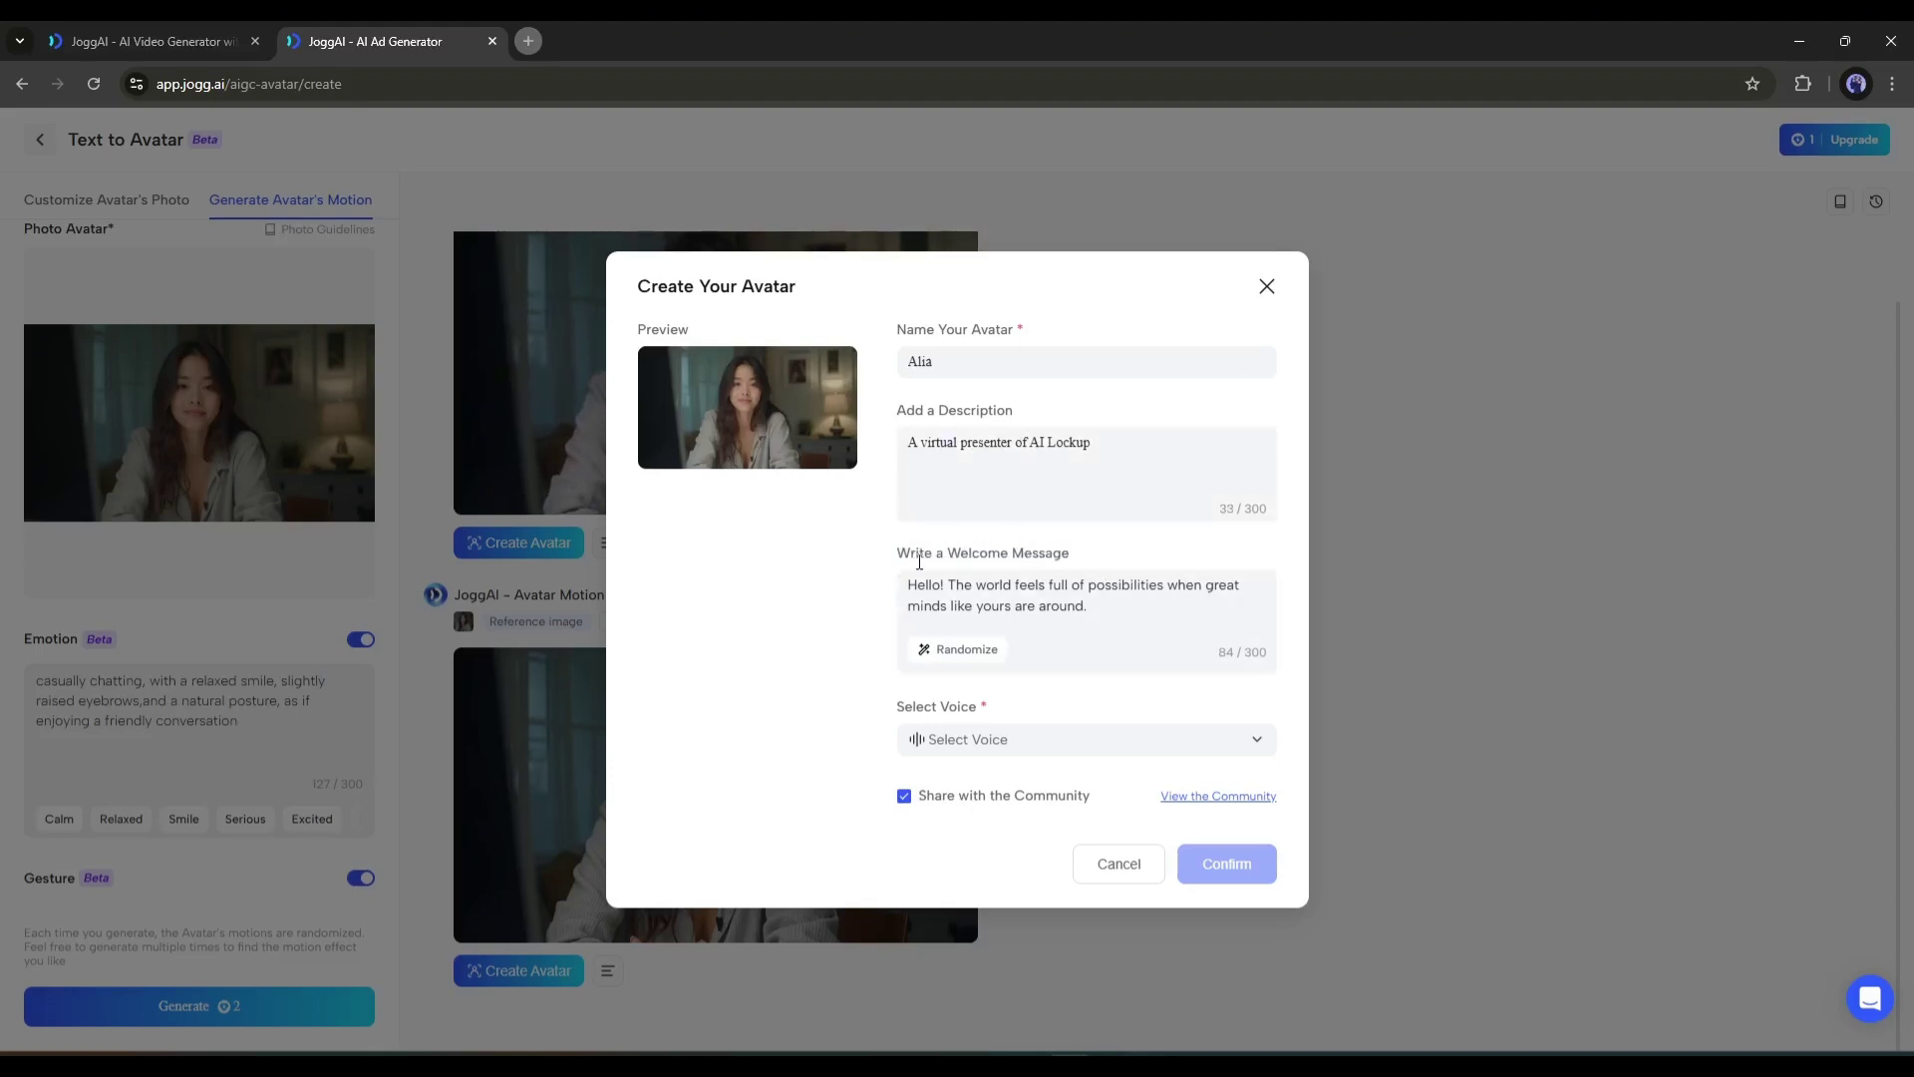
pyautogui.click(930, 653)
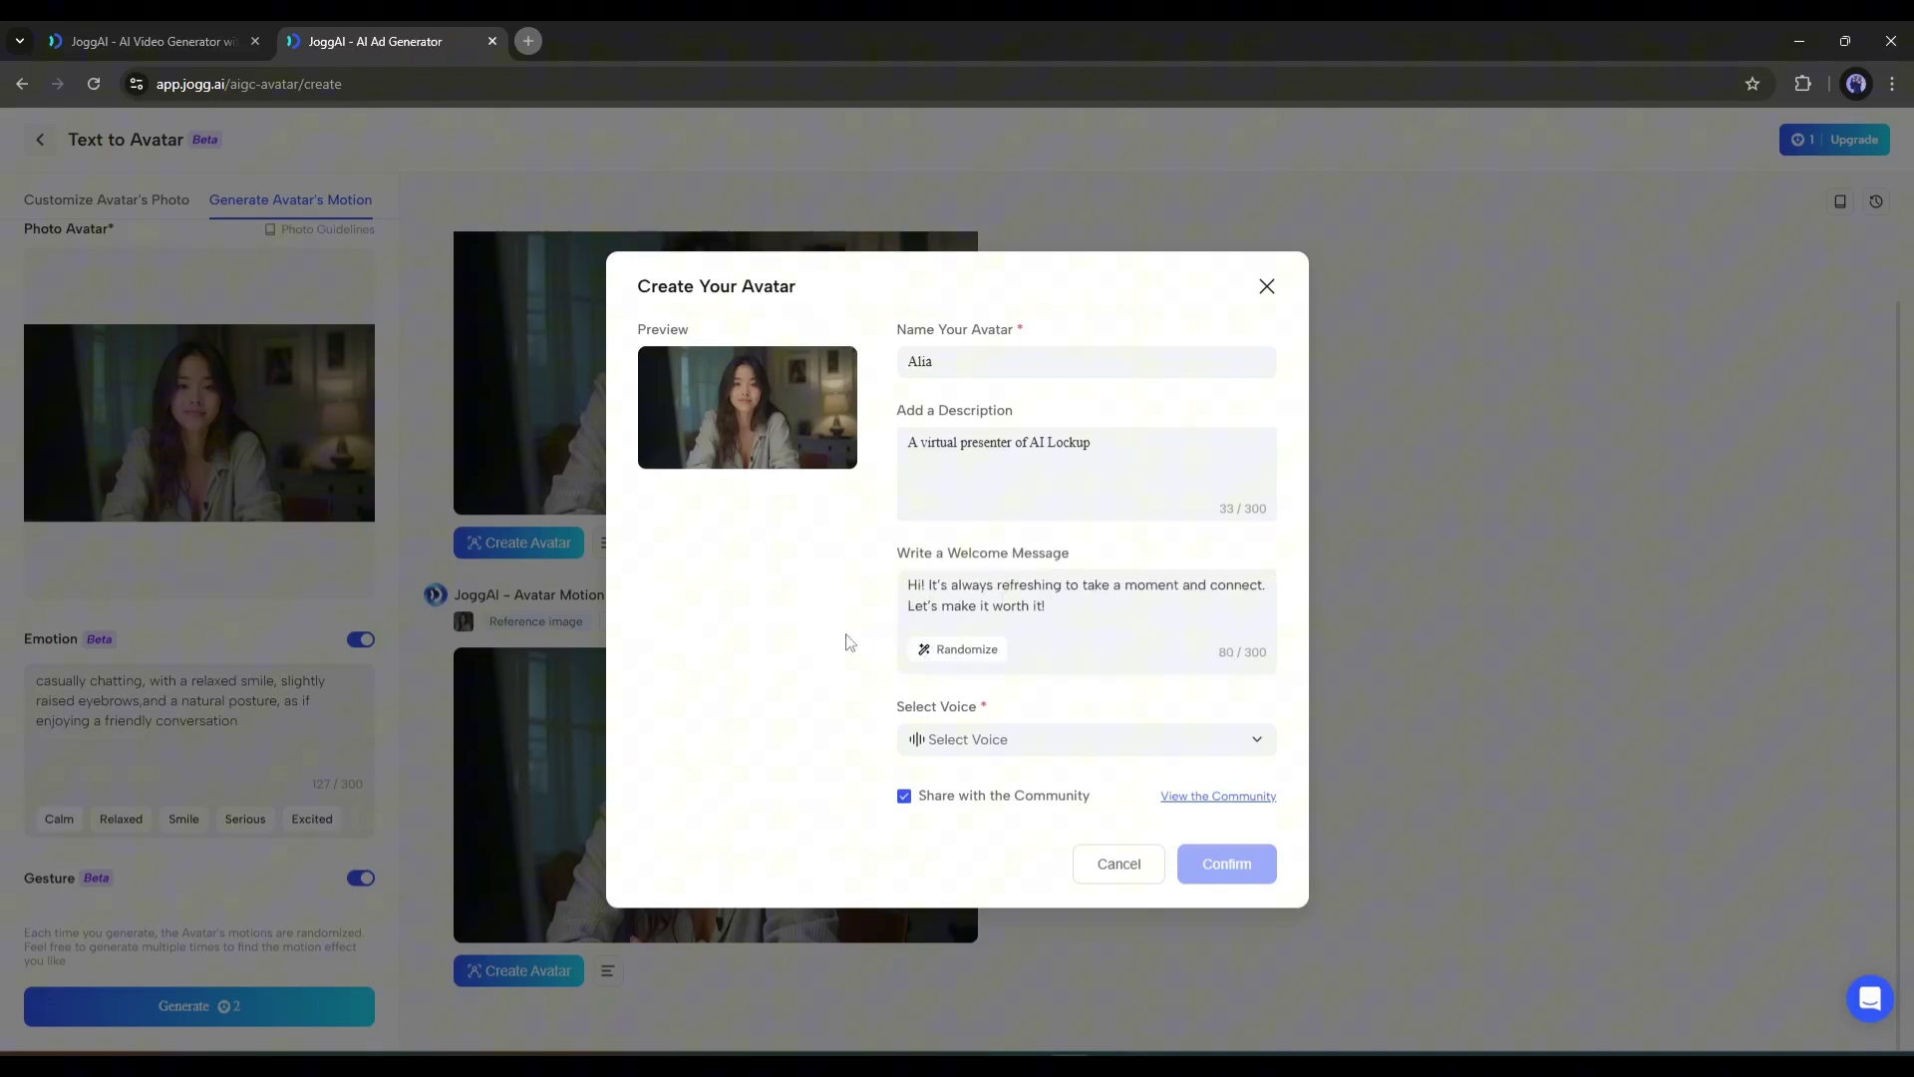
pyautogui.click(944, 649)
pyautogui.click(945, 650)
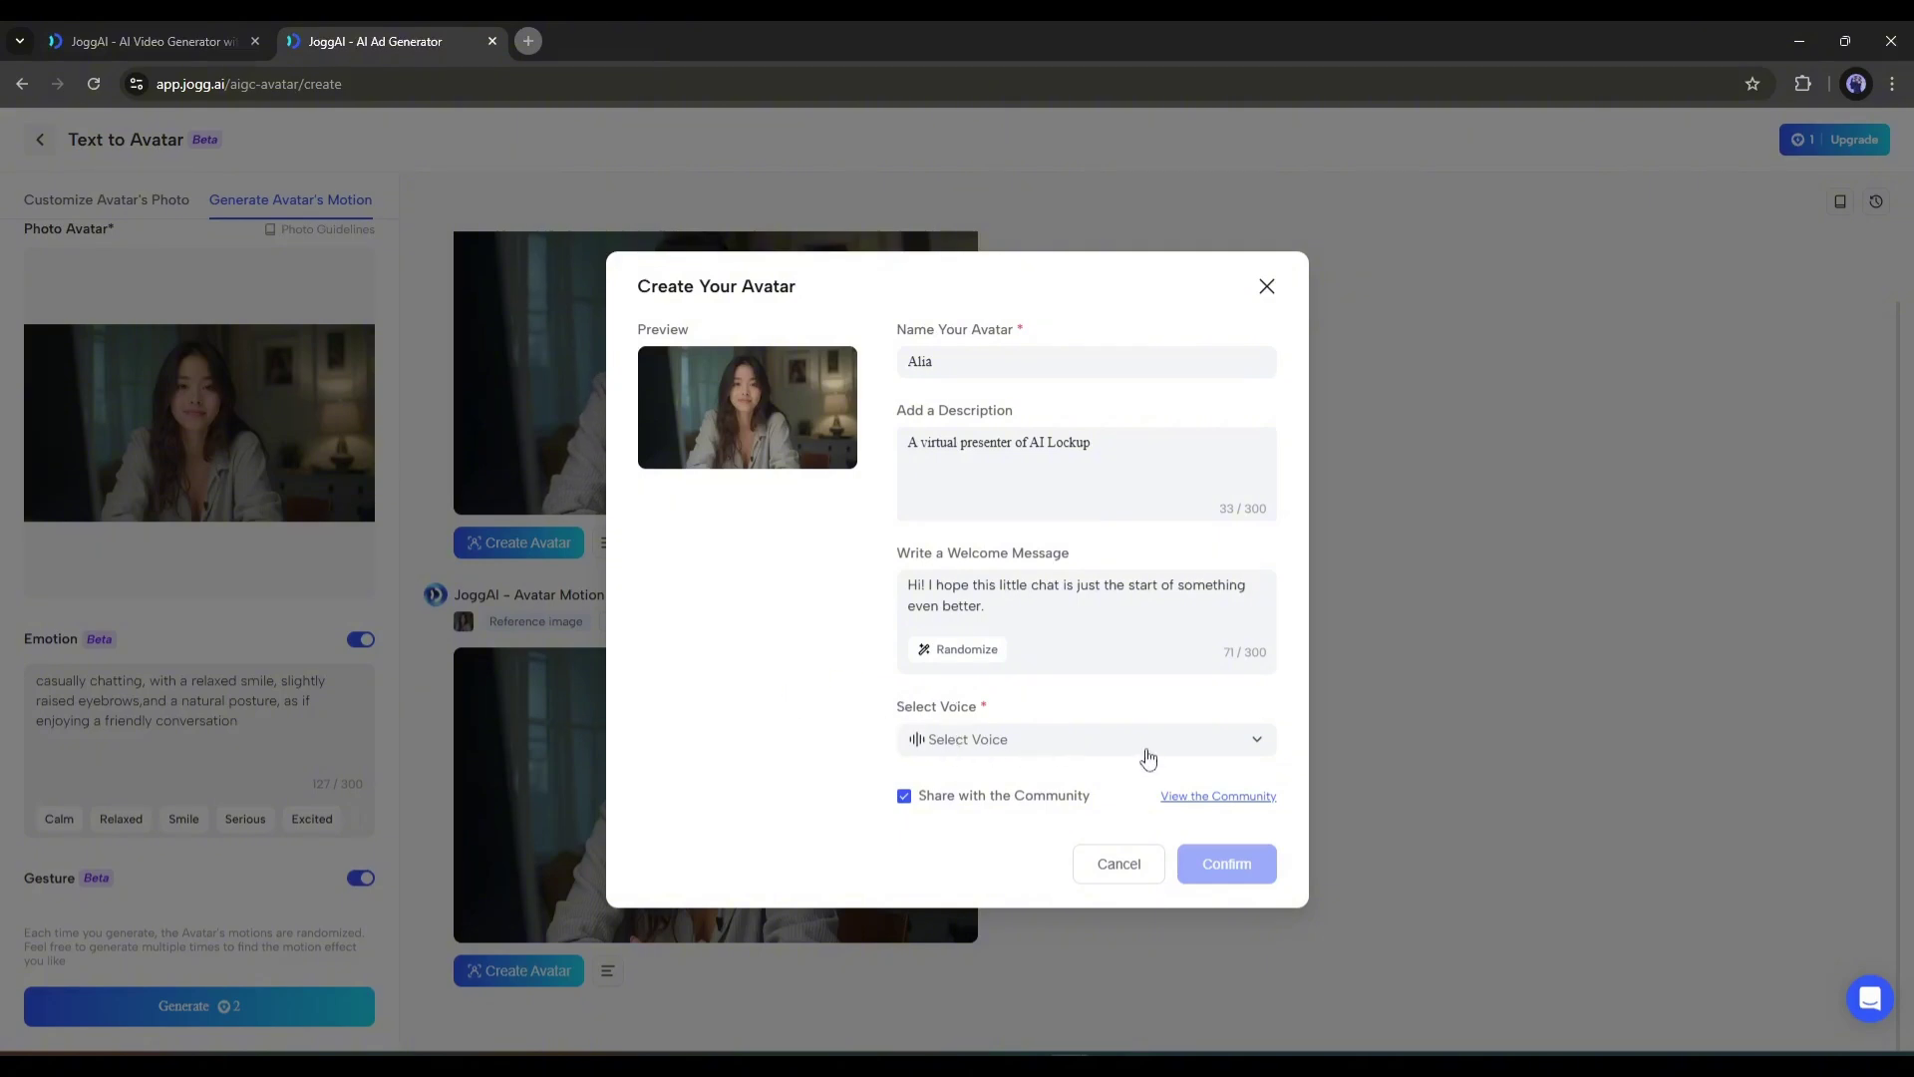
# - Filter the voice library to female English voices and confirm Sara as Alia's voice
pyautogui.click(1218, 755)
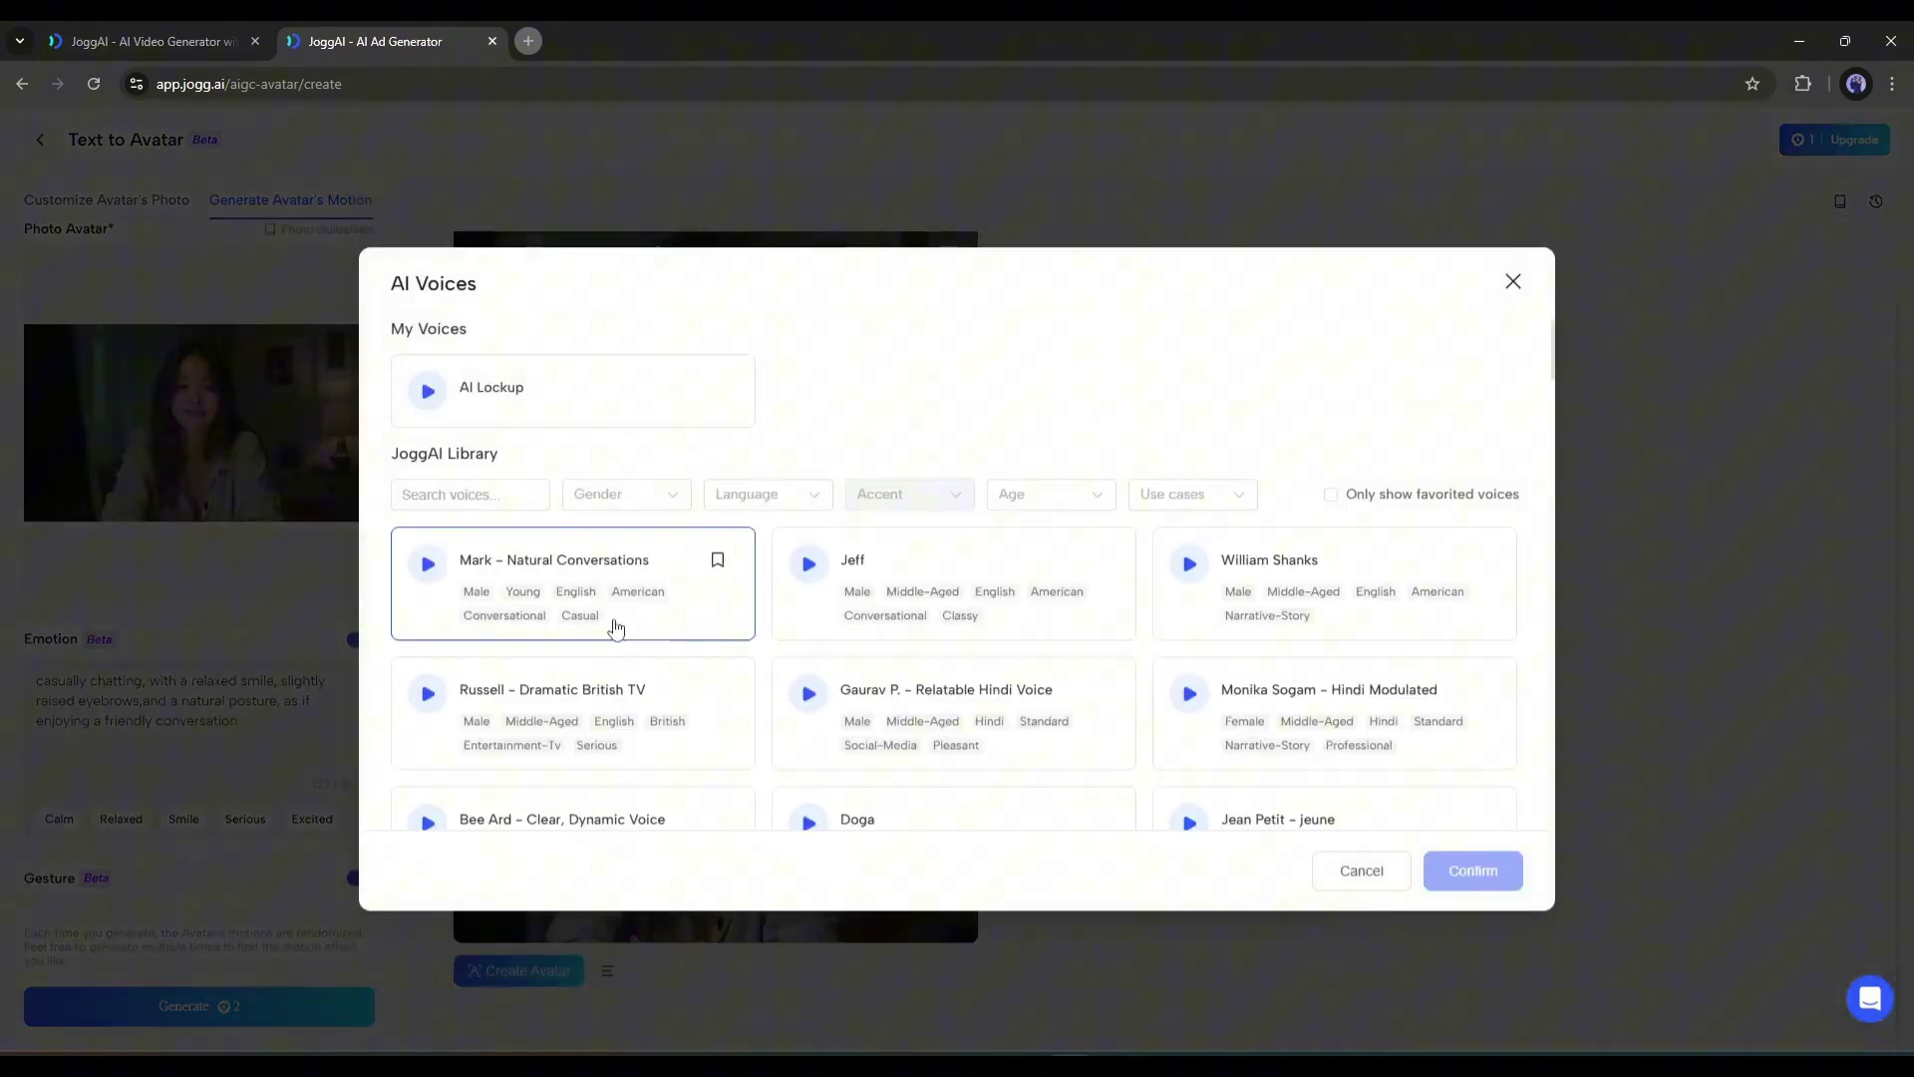
pyautogui.scroll(-1, 743, 559)
pyautogui.scroll(-15, 745, 615)
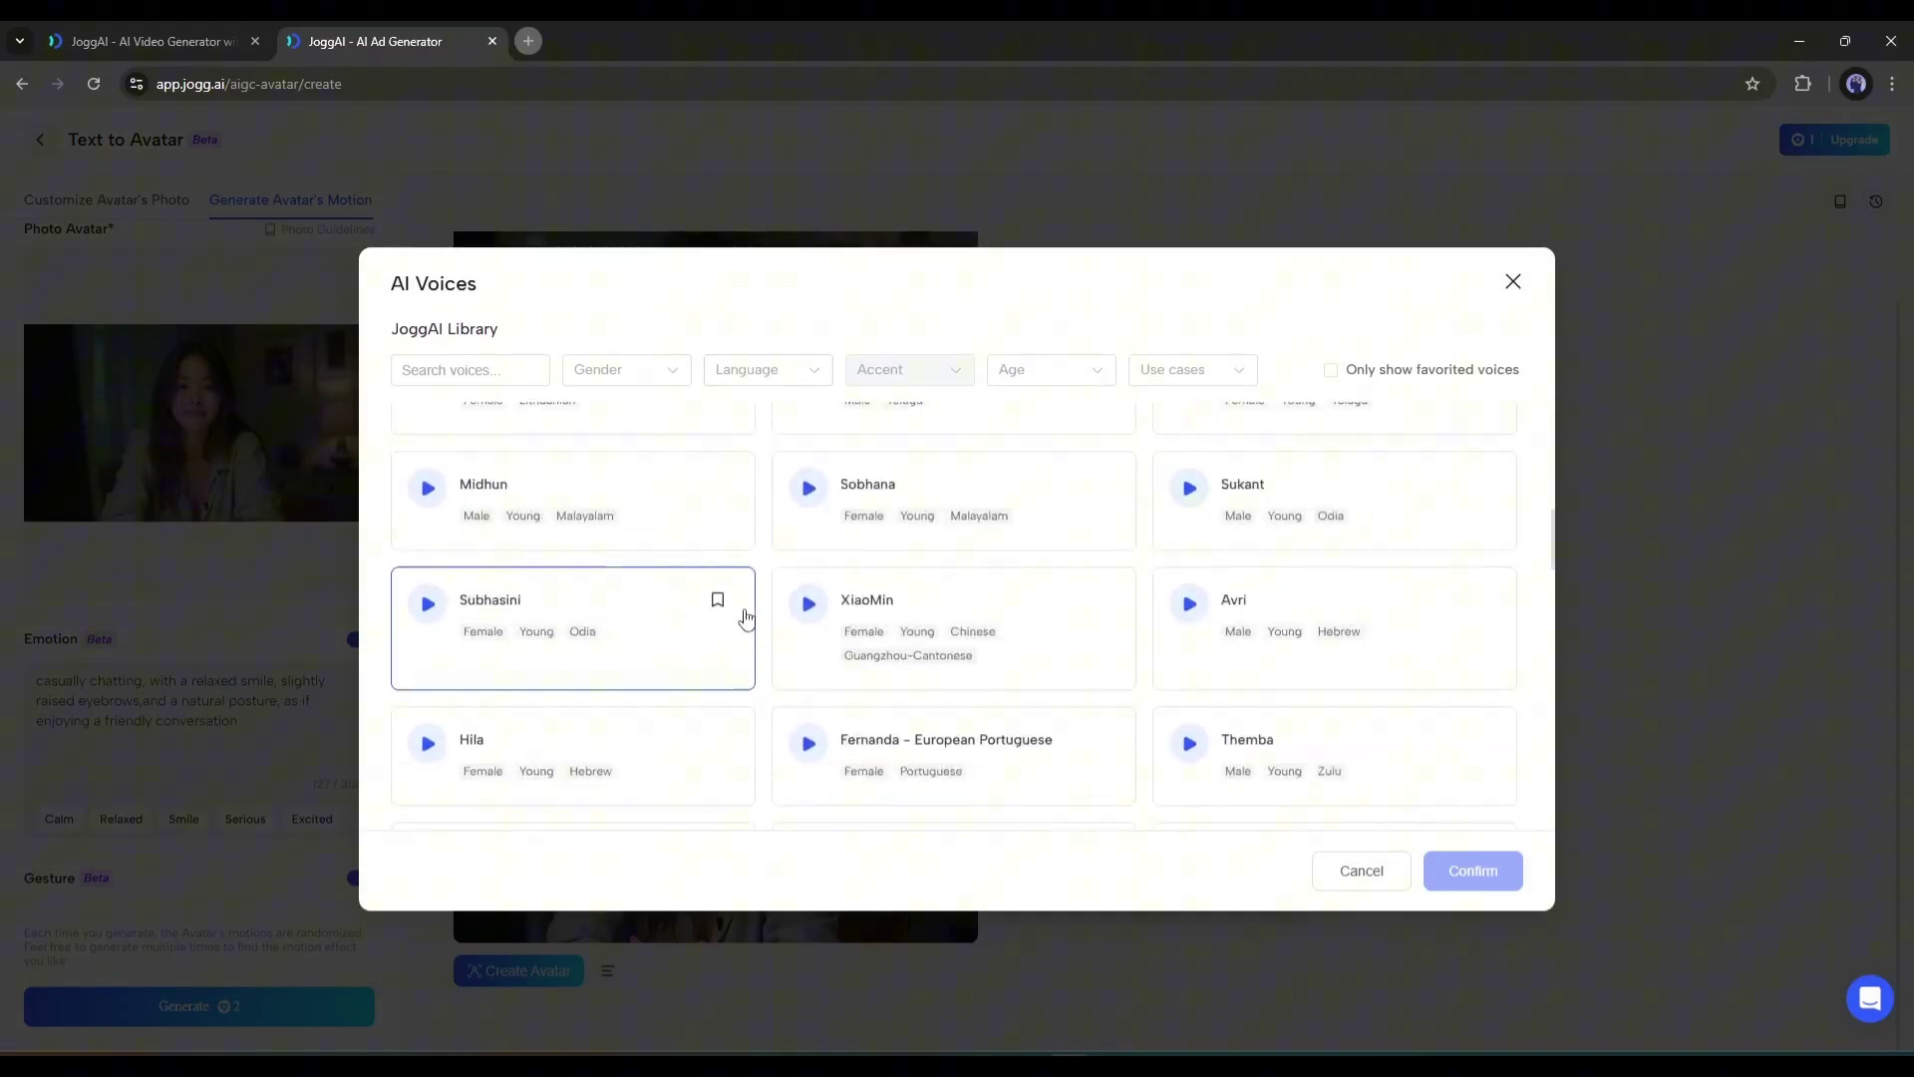
pyautogui.scroll(-10, 746, 616)
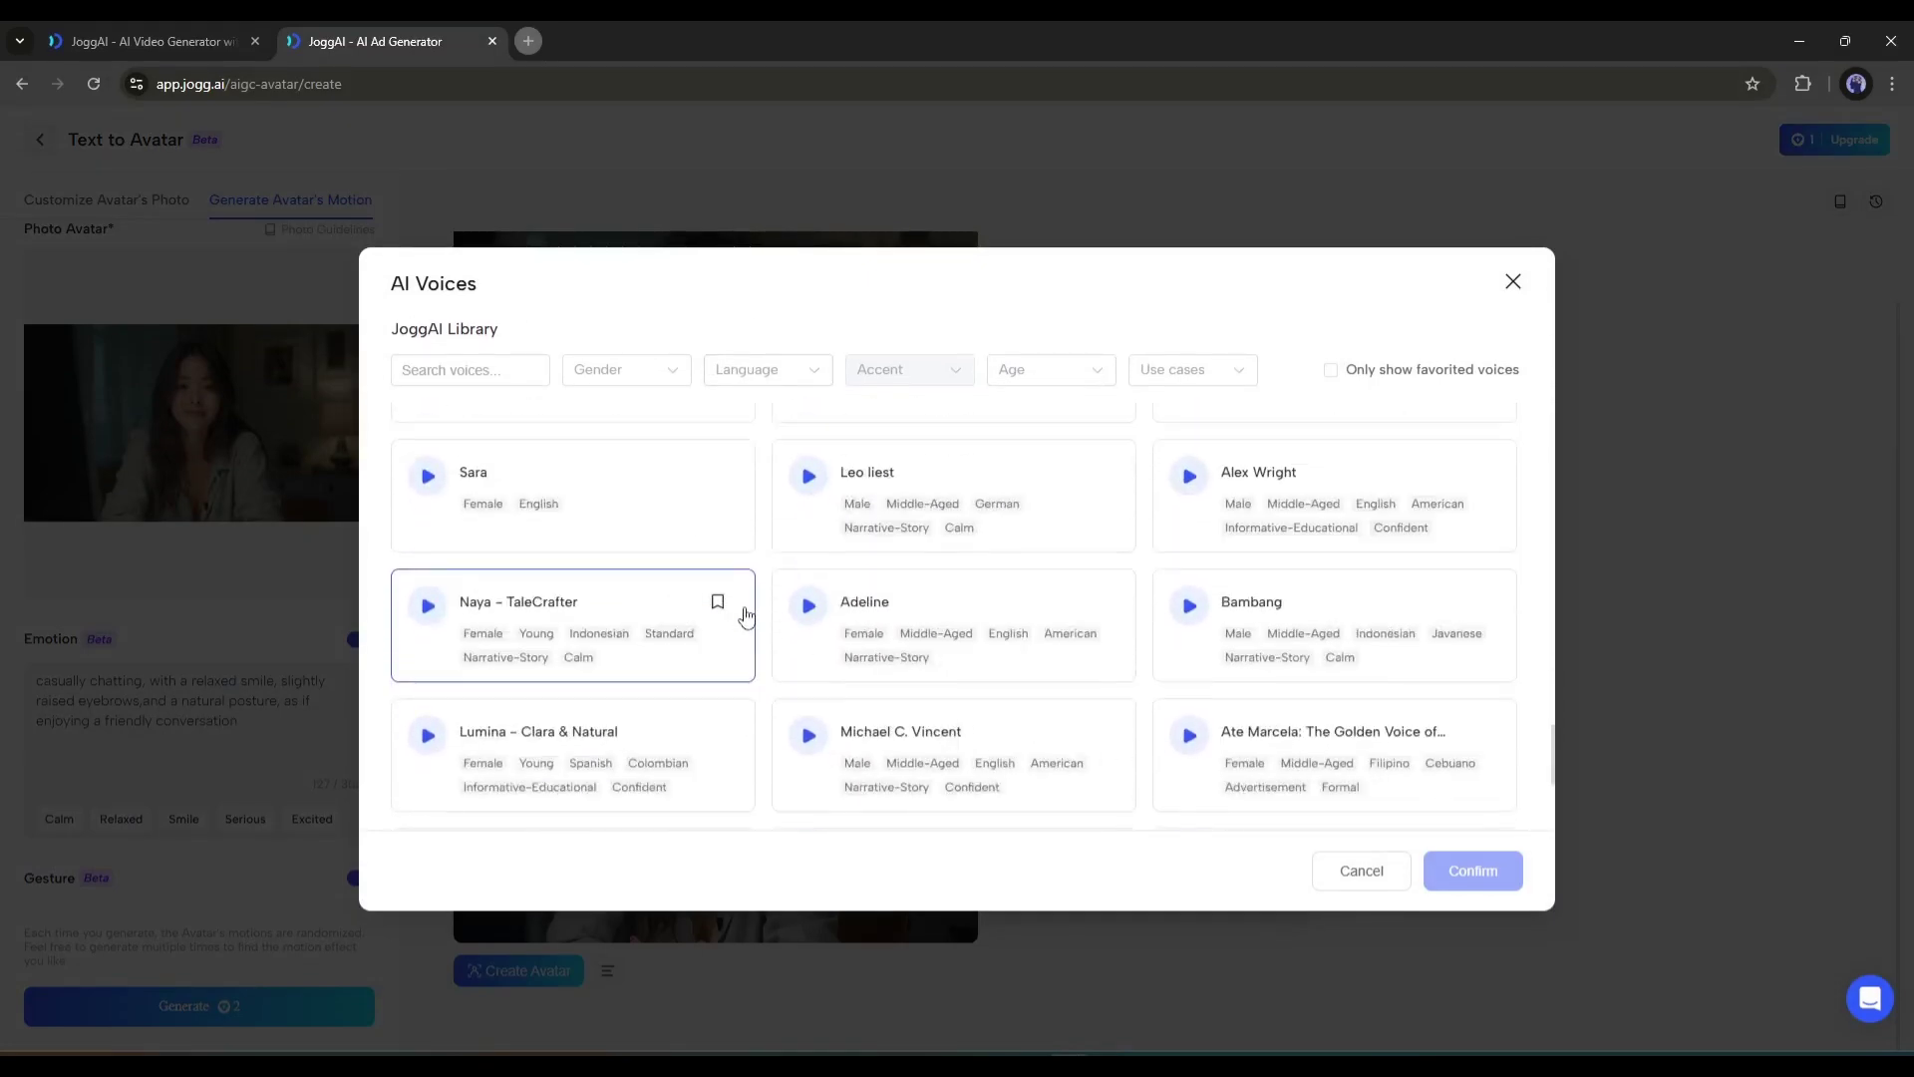
pyautogui.scroll(5, 745, 613)
pyautogui.scroll(20, 745, 604)
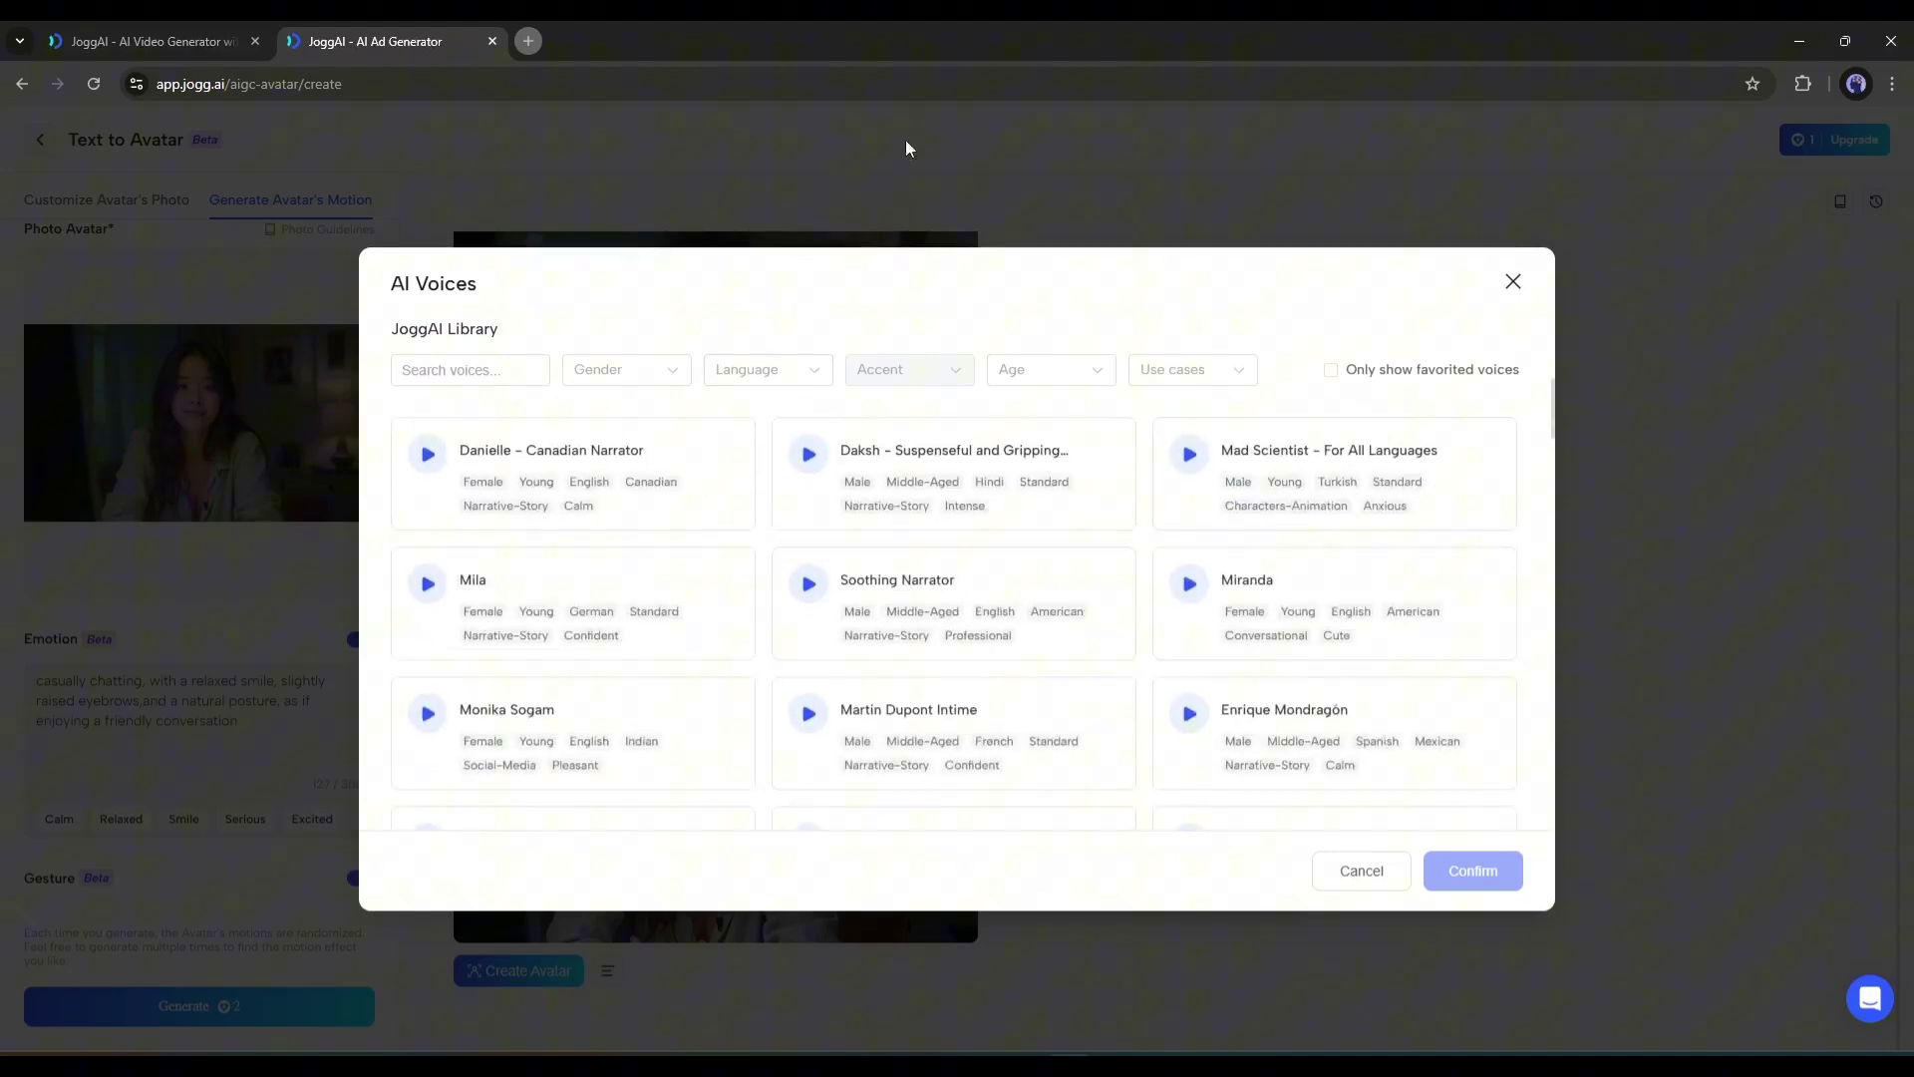
pyautogui.click(686, 359)
pyautogui.click(606, 456)
pyautogui.click(788, 491)
pyautogui.scroll(-2, 771, 636)
pyautogui.click(778, 620)
pyautogui.click(1396, 608)
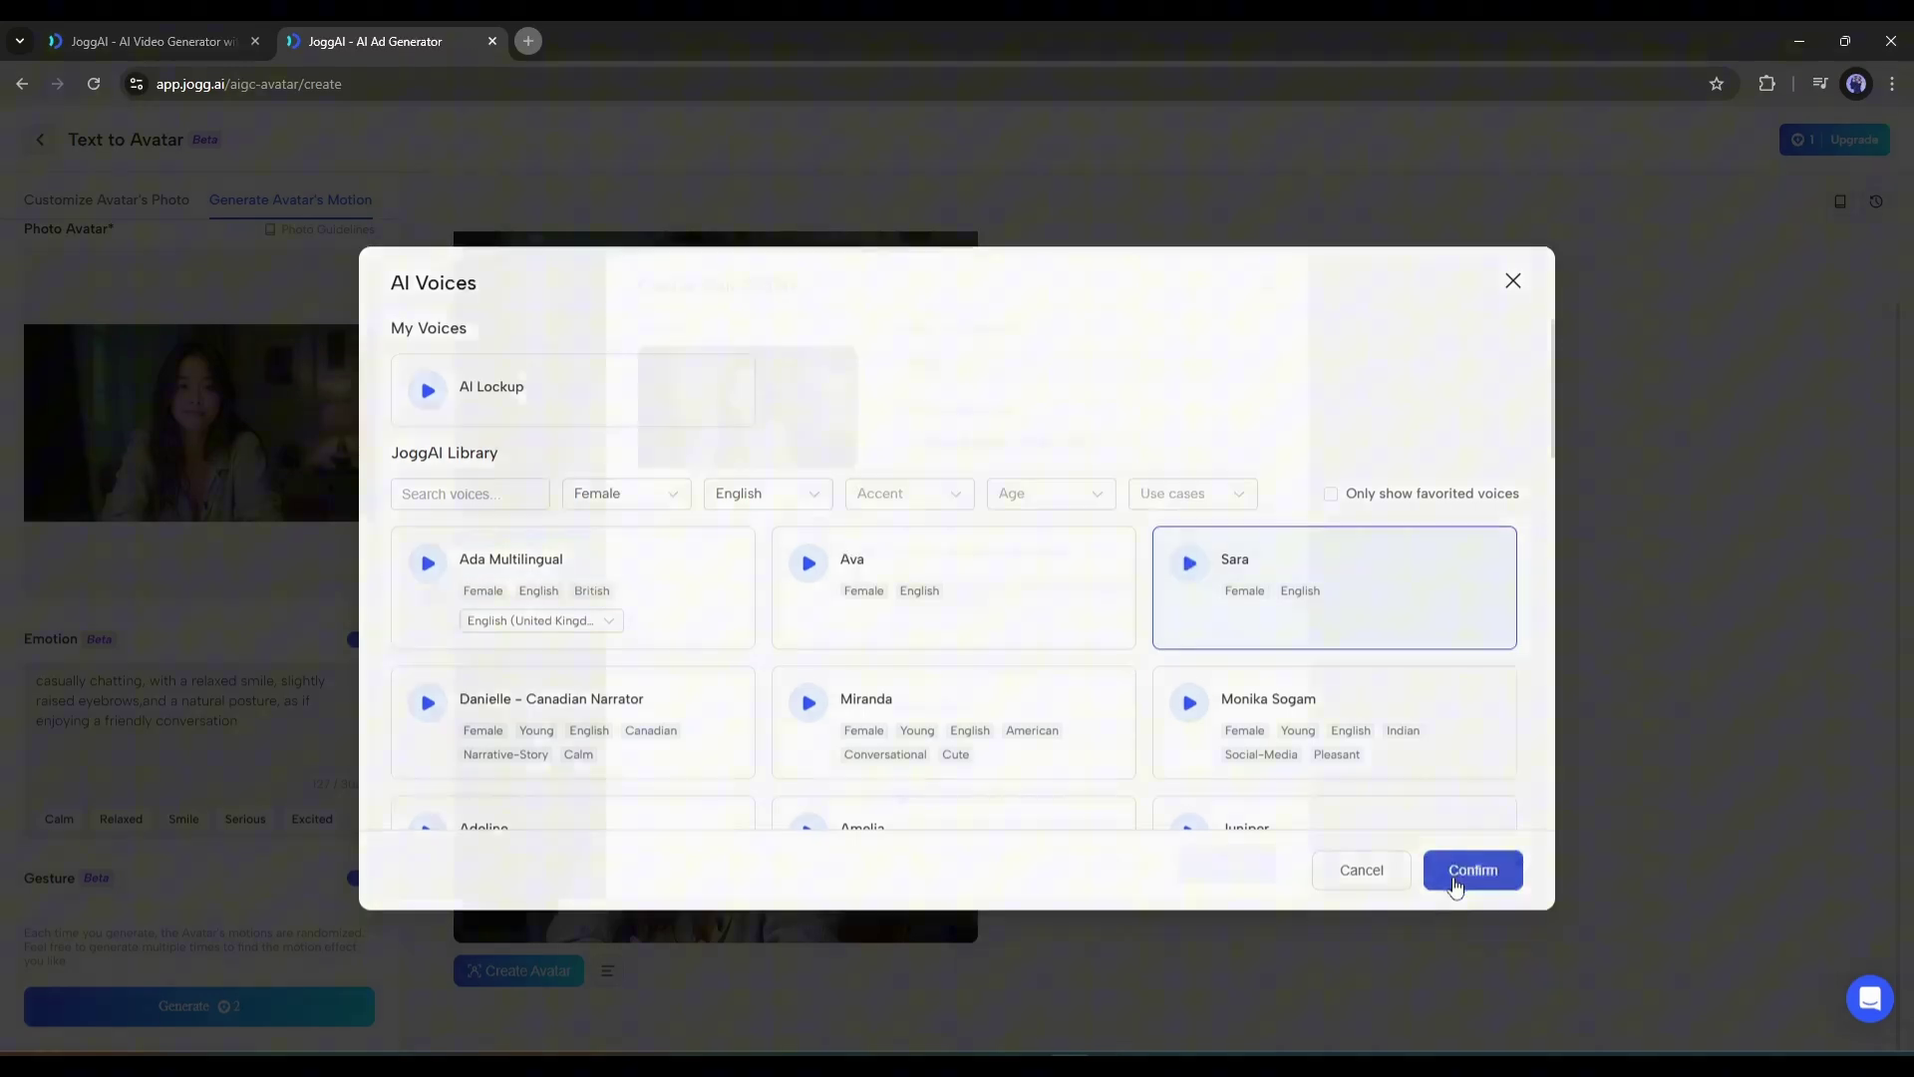
pyautogui.click(1466, 868)
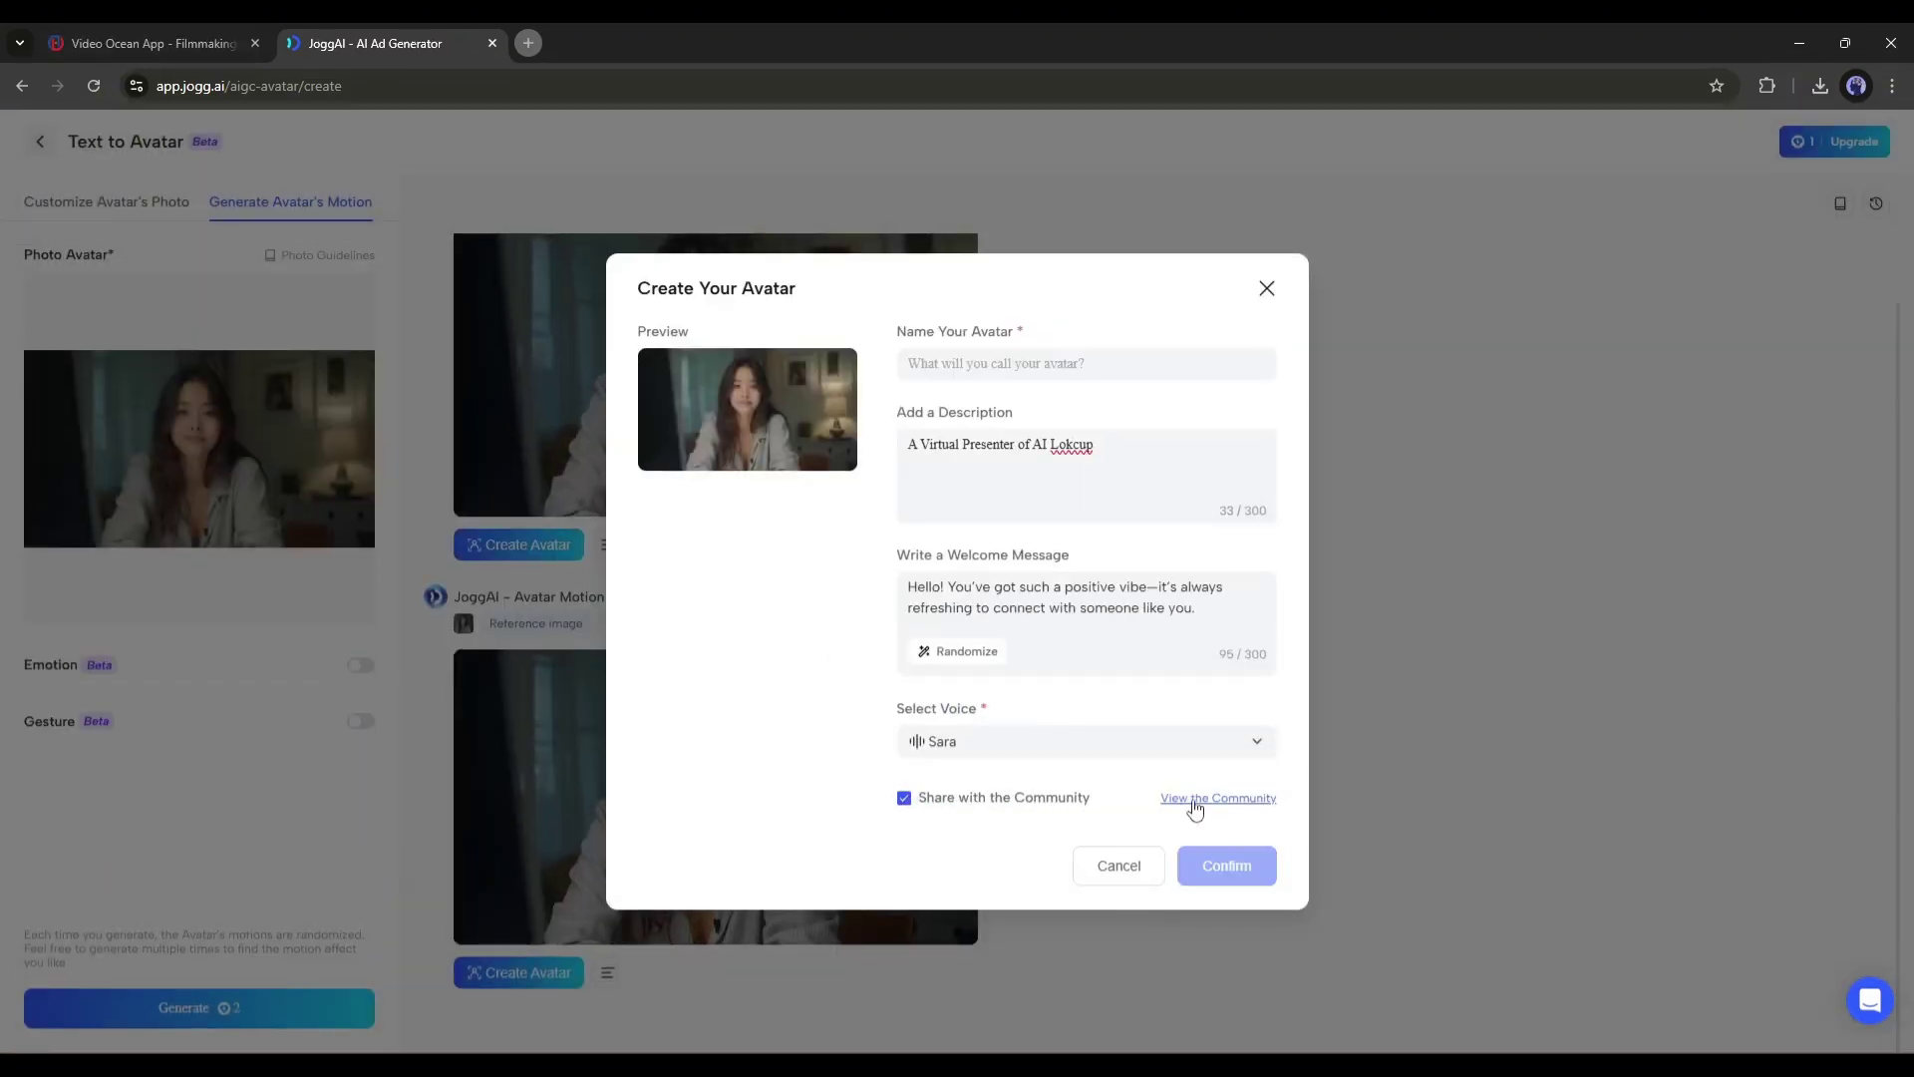
# - Open the JoggAI community in a new tab and browse its grid
pyautogui.click(1195, 807)
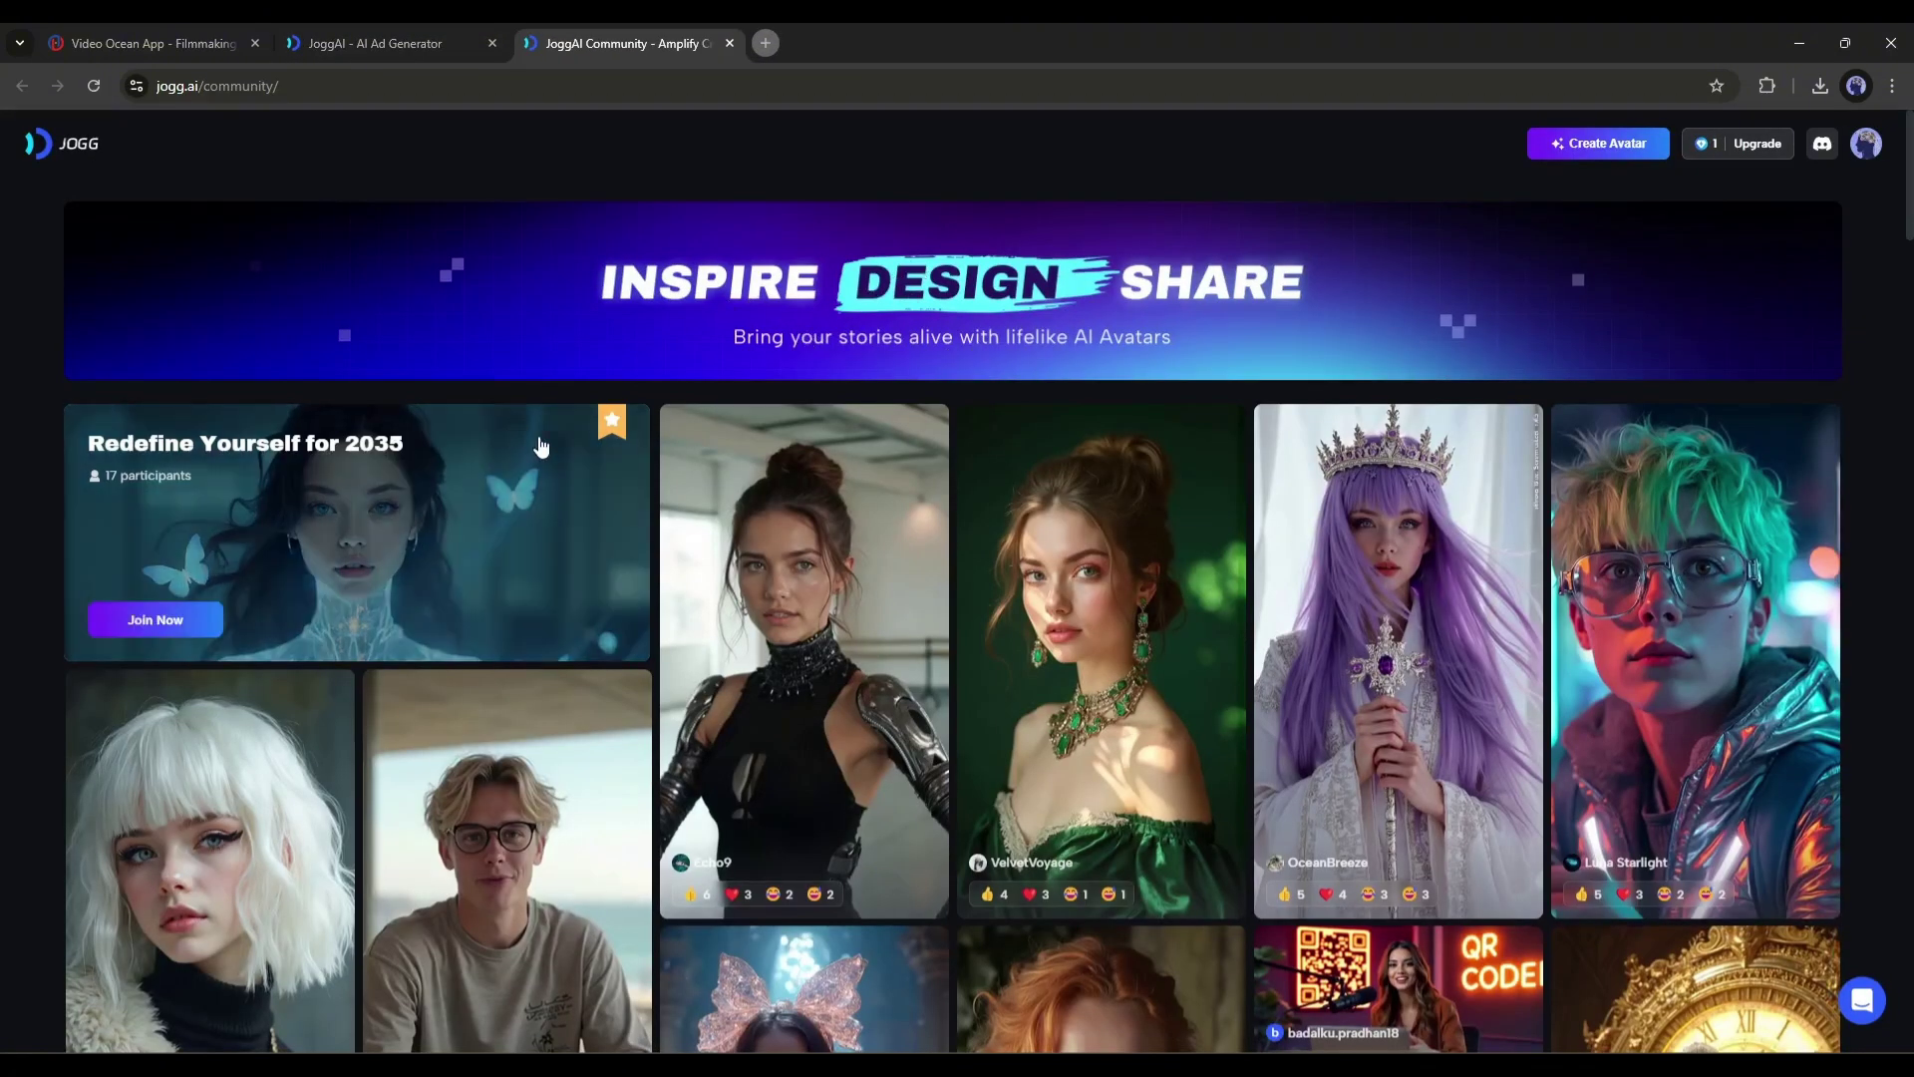
pyautogui.scroll(-2, 965, 459)
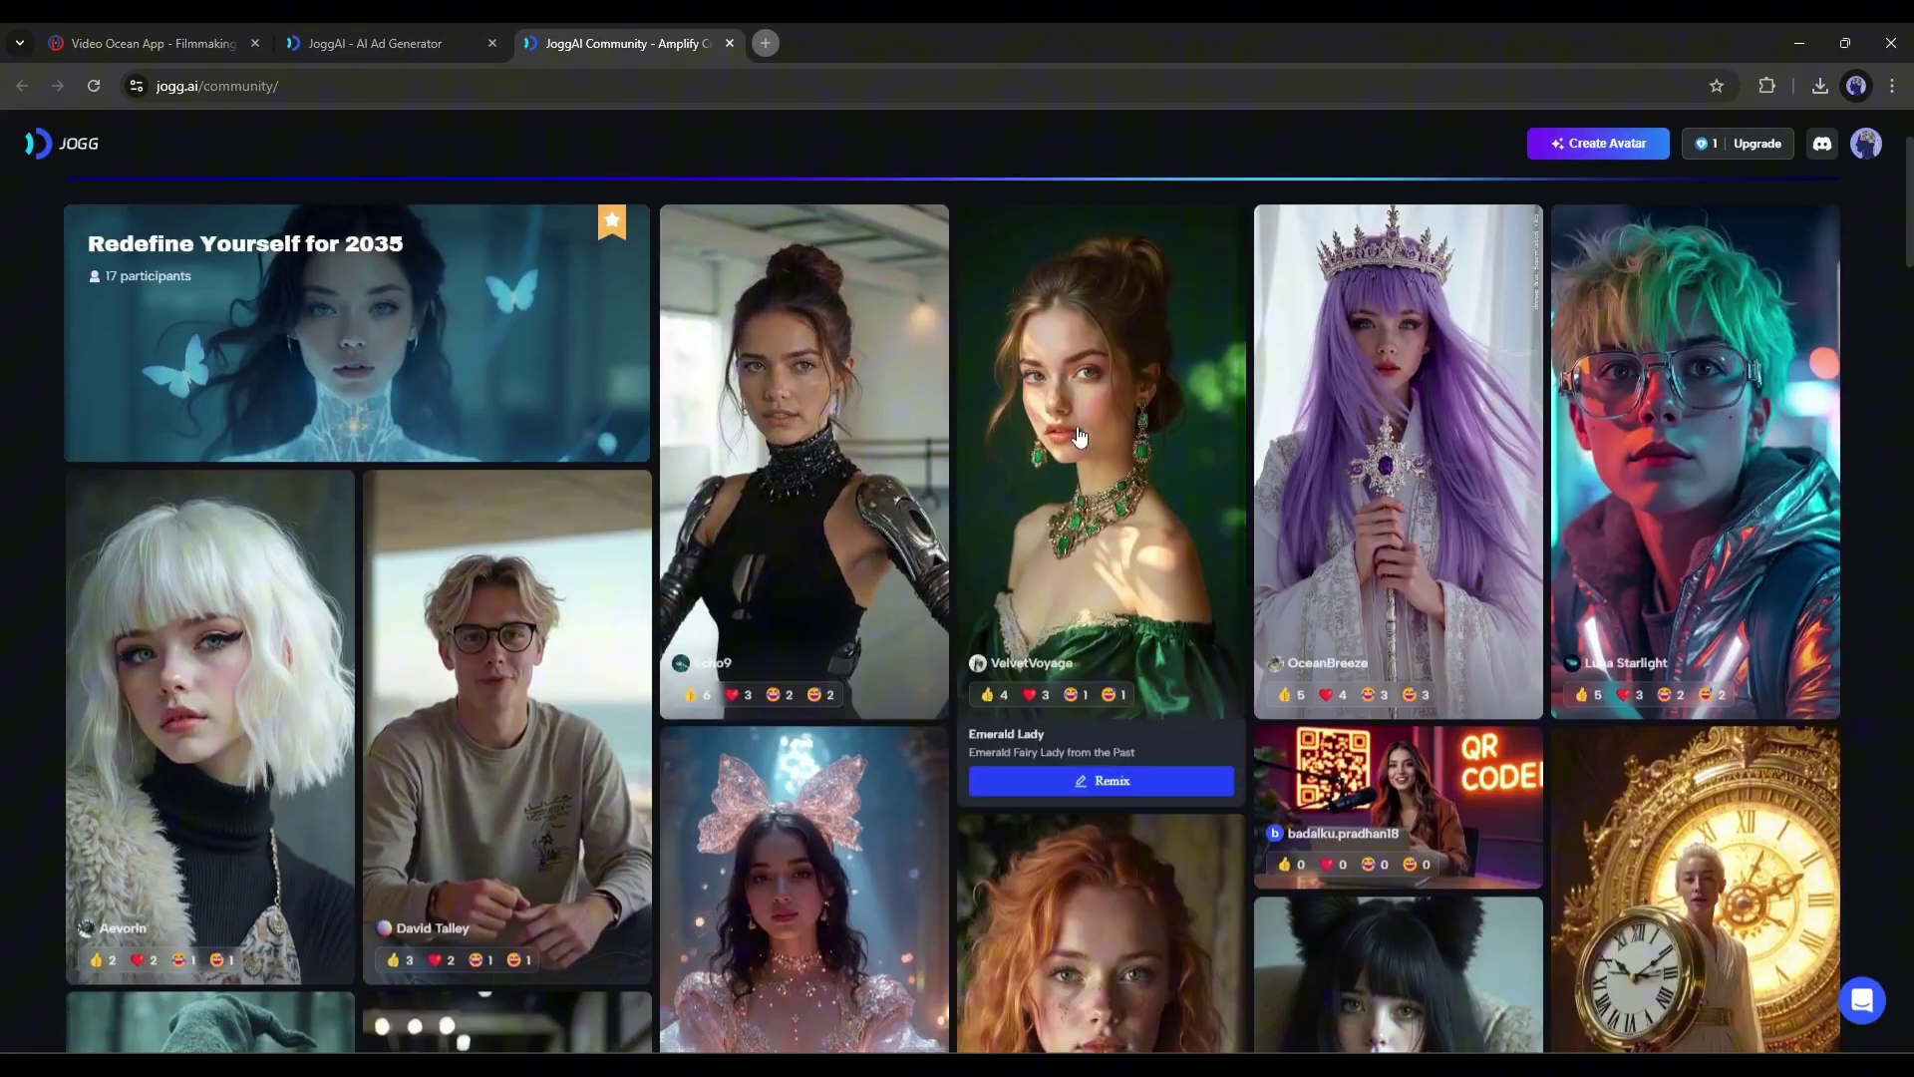
pyautogui.scroll(-10, 1078, 436)
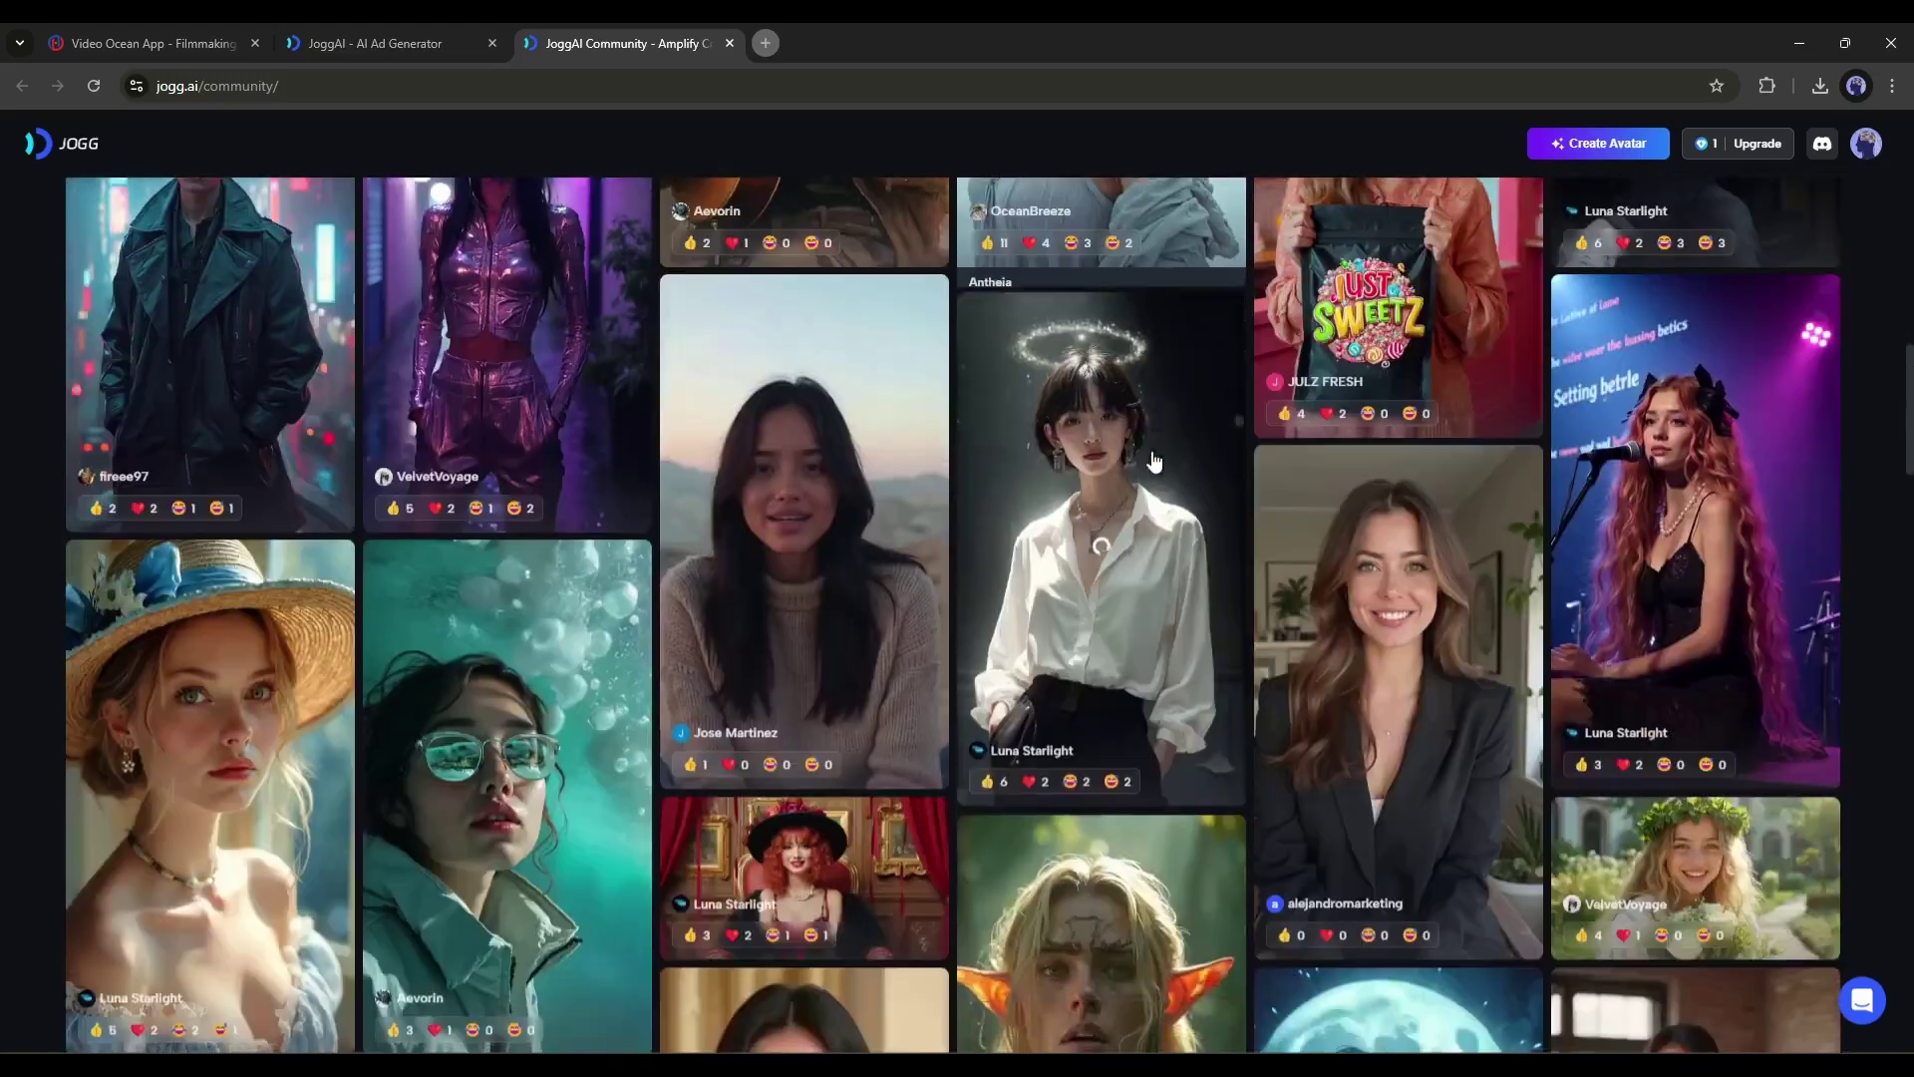
pyautogui.scroll(-15, 1097, 448)
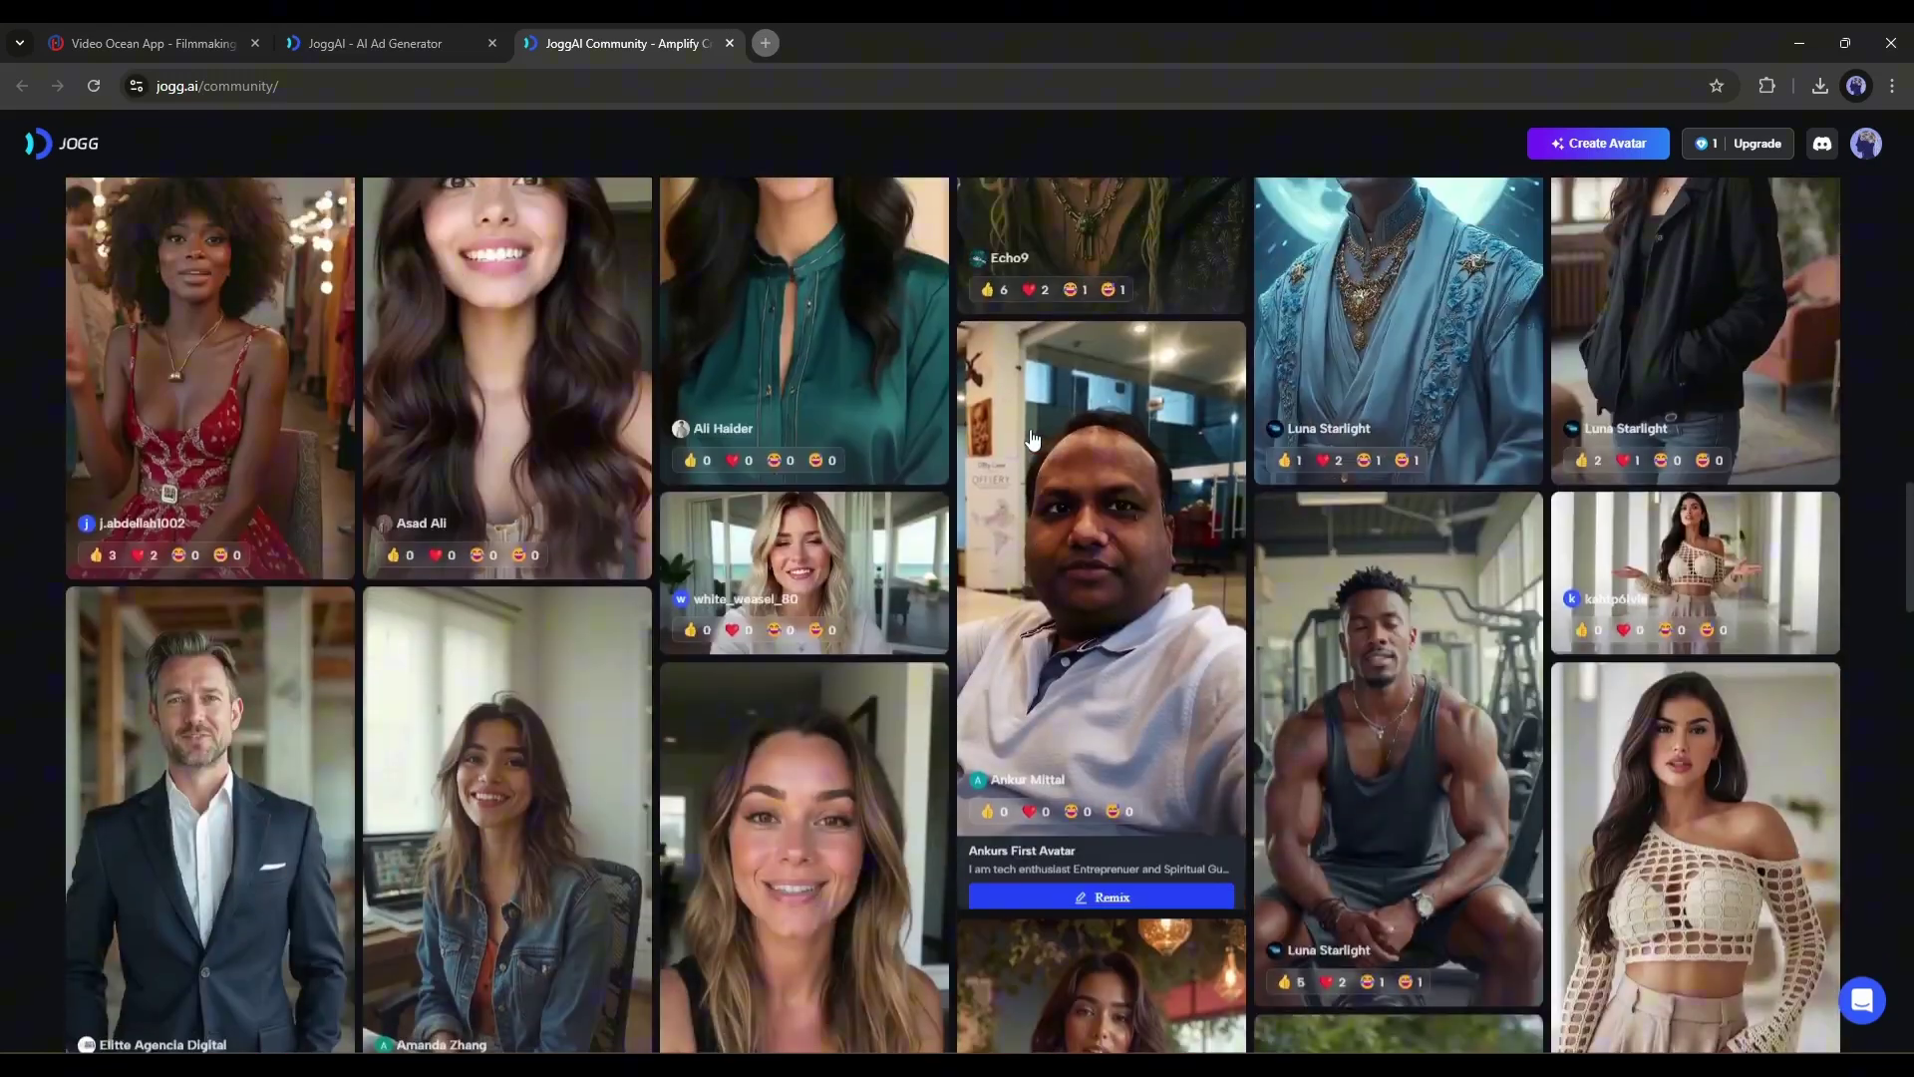
pyautogui.scroll(20, 1032, 440)
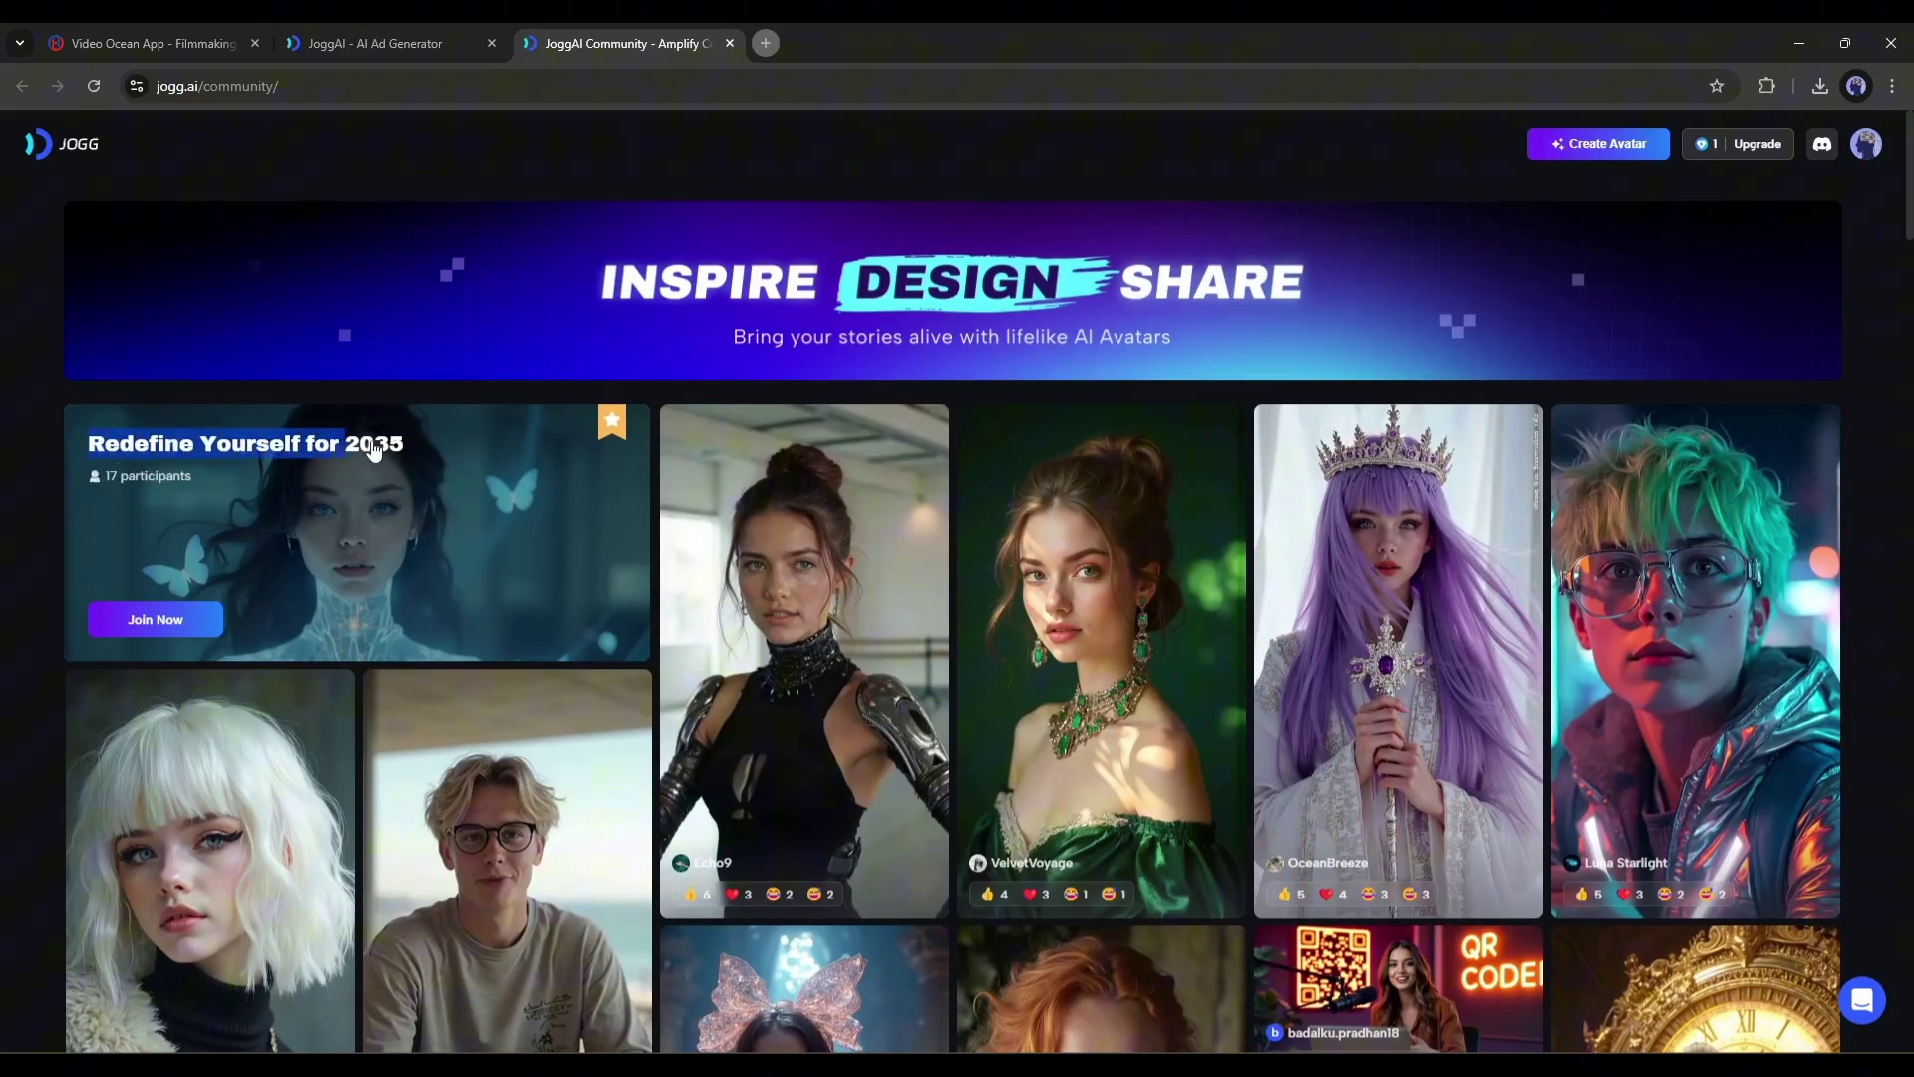
# - Open the Redefine Yourself for 2035 event, expand its description and read the original-entries rule
pyautogui.click(329, 528)
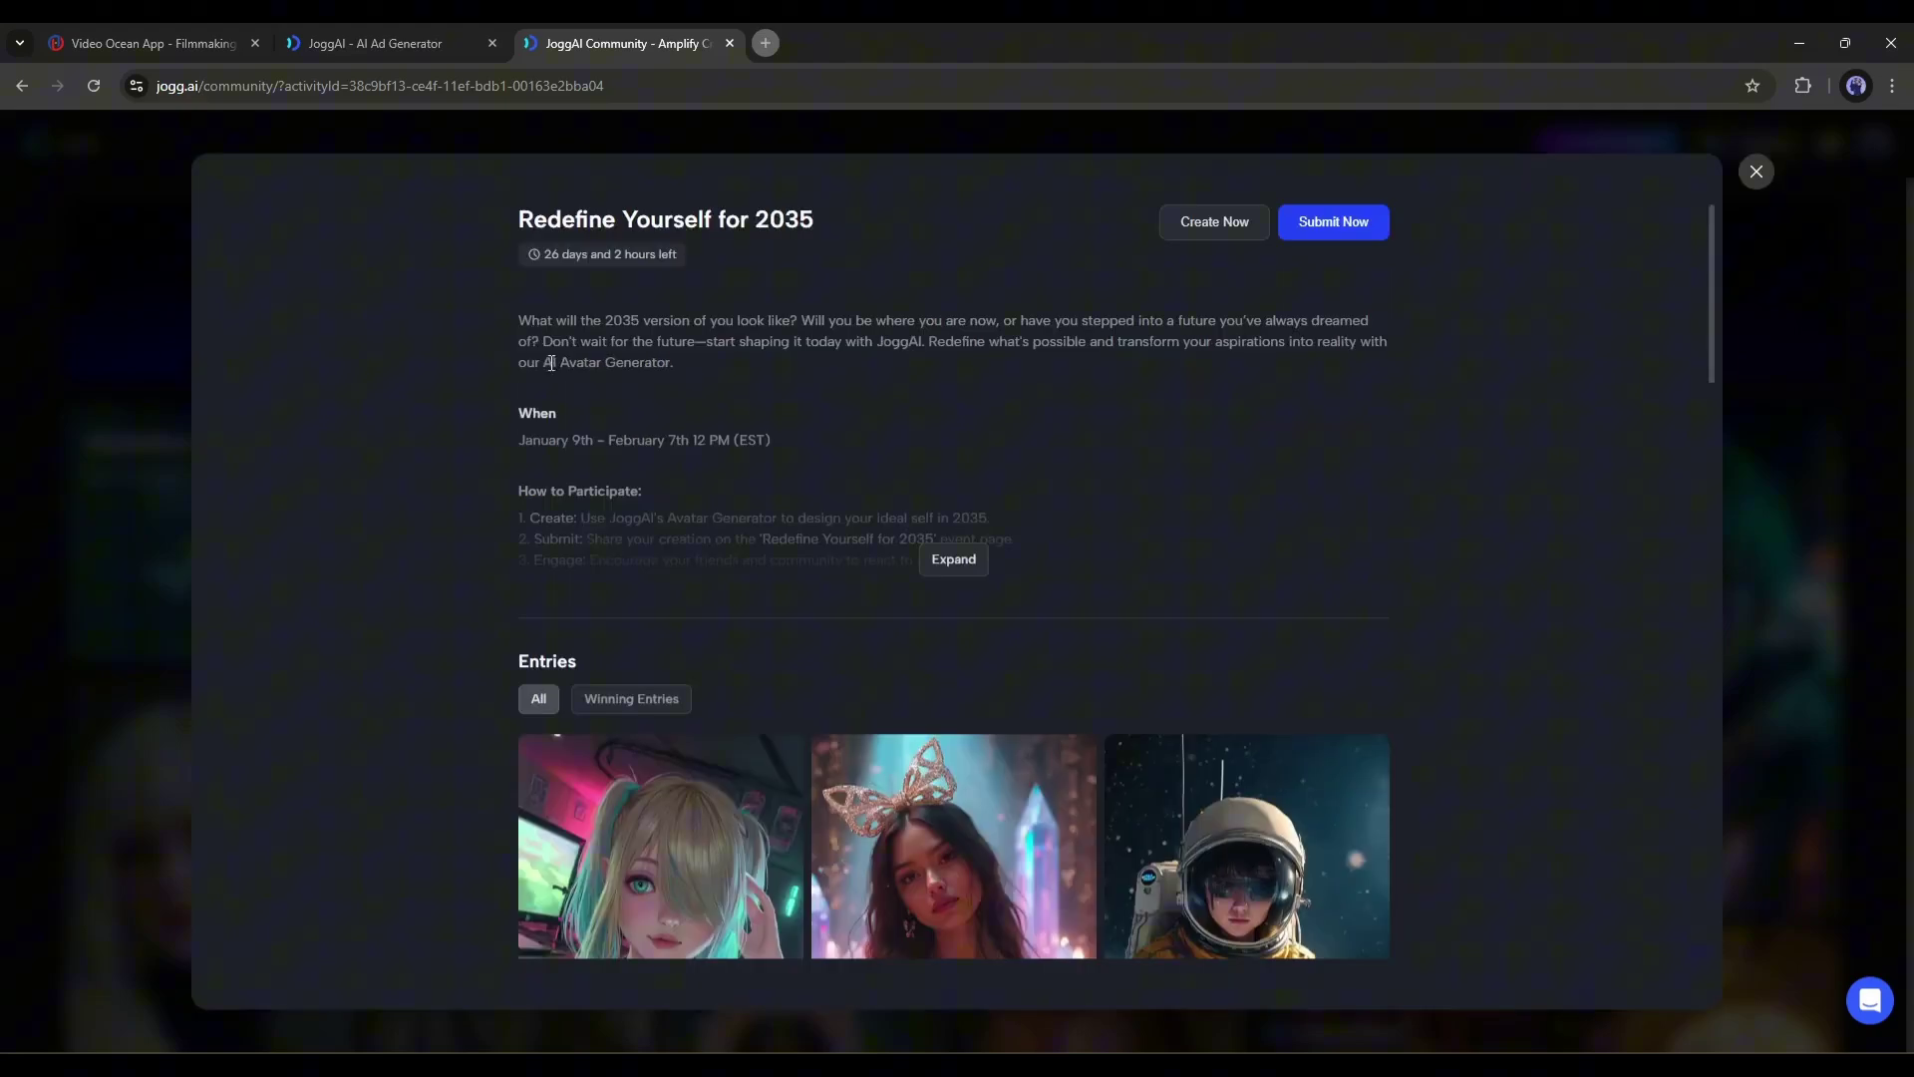
pyautogui.scroll(-1, 698, 449)
pyautogui.click(951, 466)
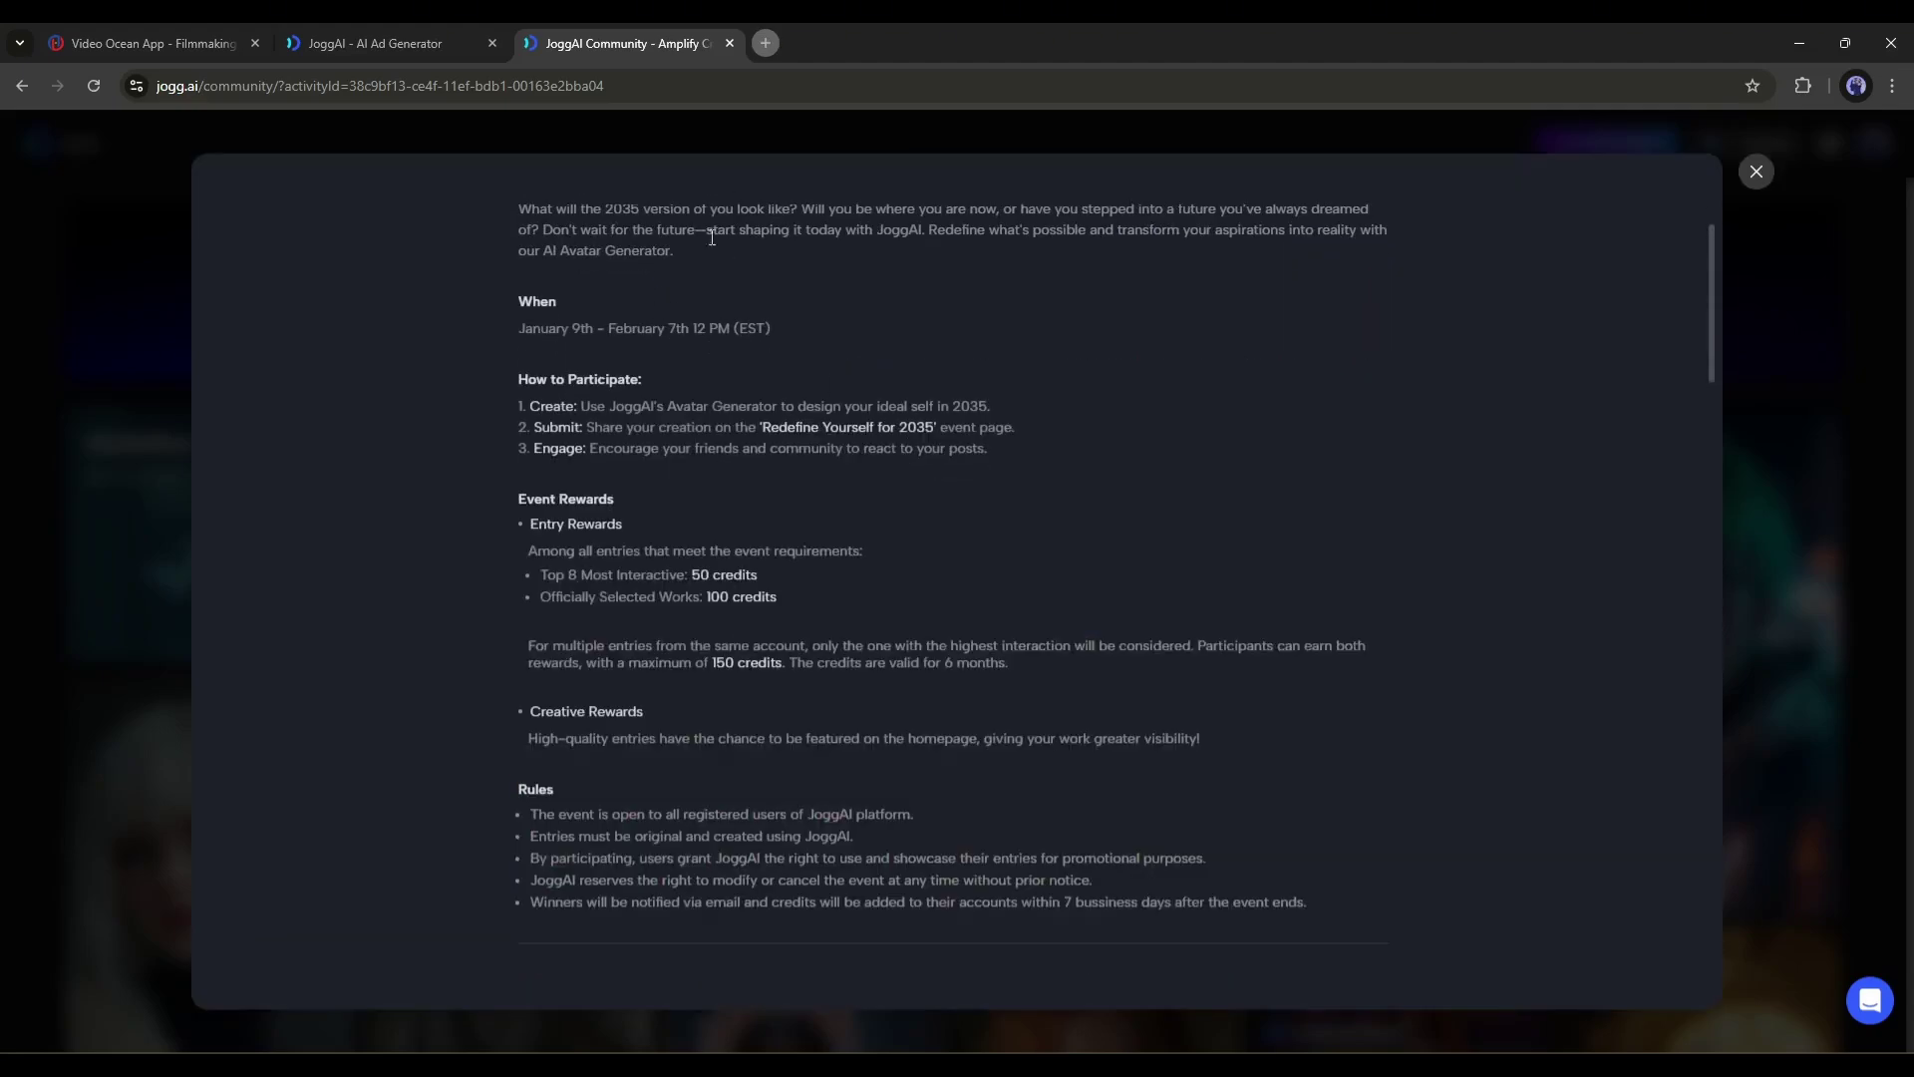
pyautogui.scroll(-3, 616, 251)
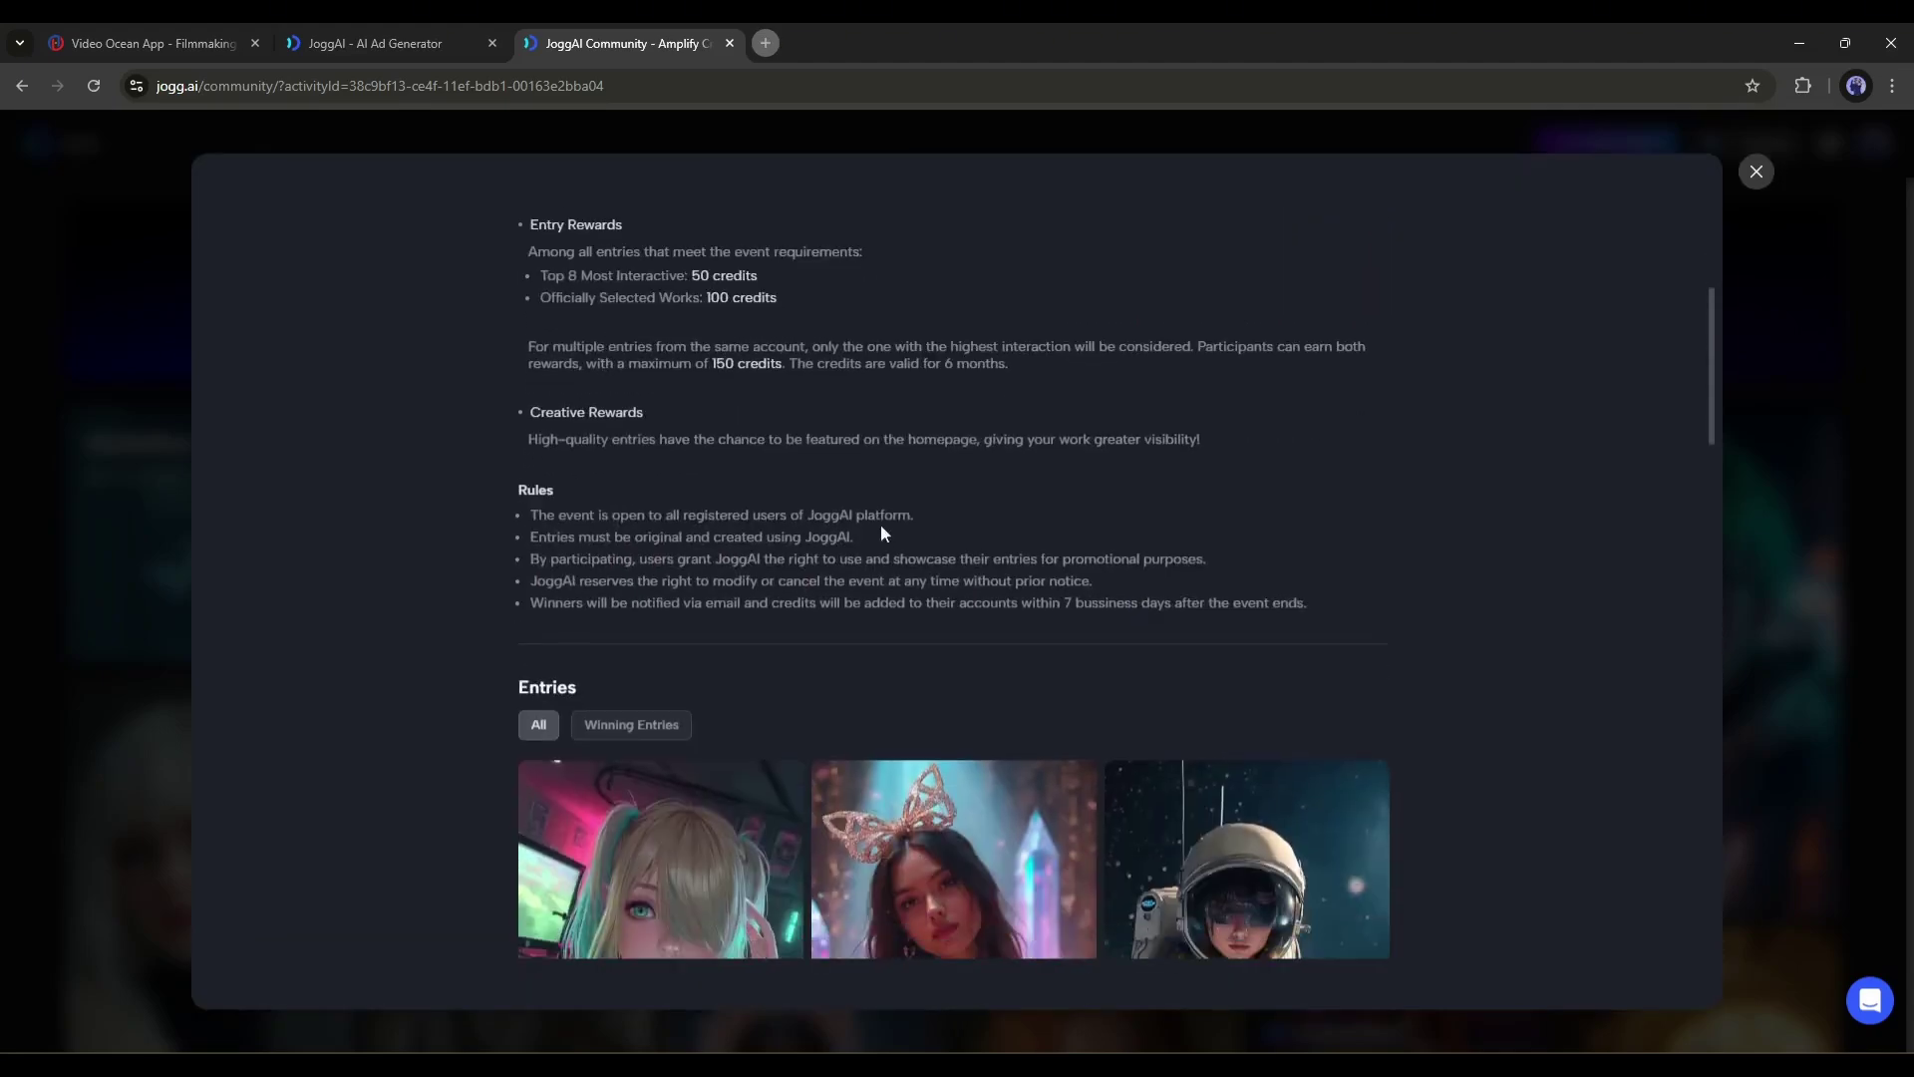
pyautogui.moveTo(531, 540); pyautogui.dragTo(945, 550)
pyautogui.click(602, 540)
# - Confirm the Create Your Avatar form to generate the Alia avatar
pyautogui.scroll(-15, 821, 620)
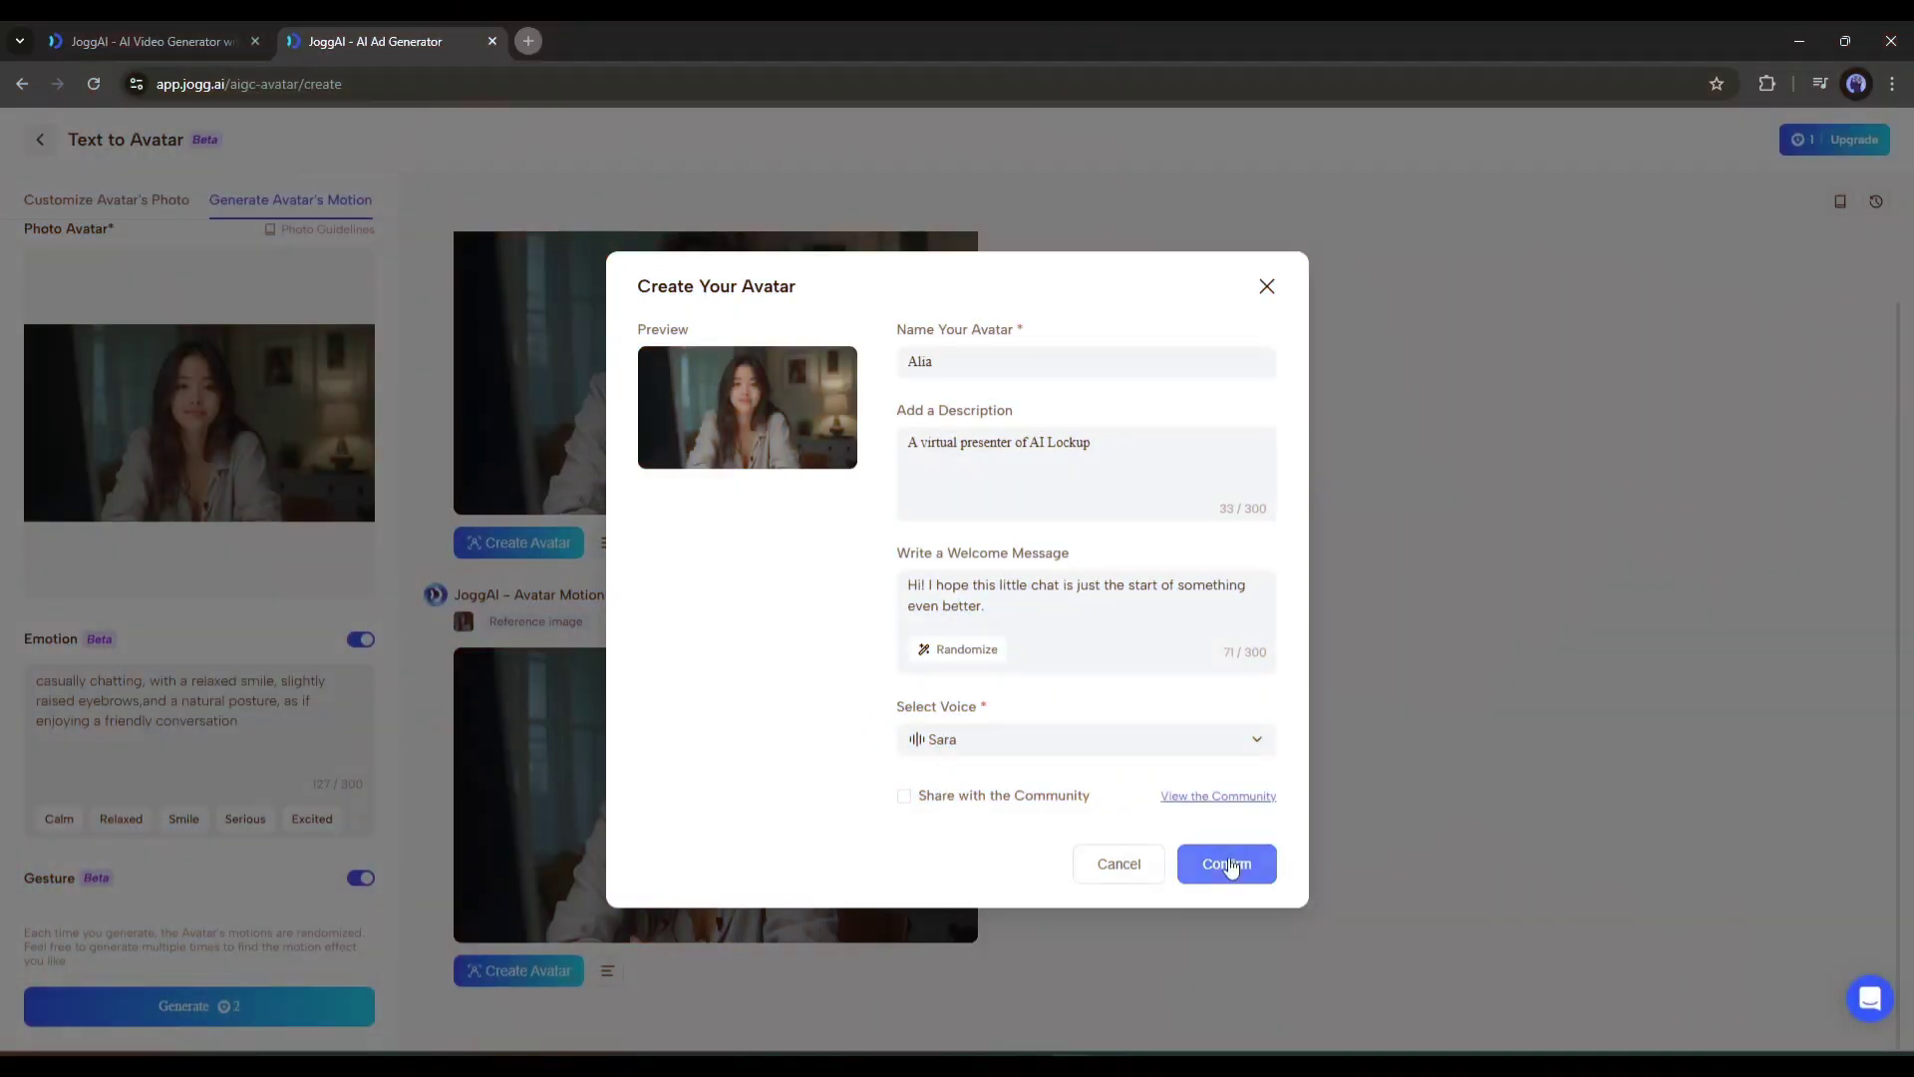
pyautogui.click(1228, 864)
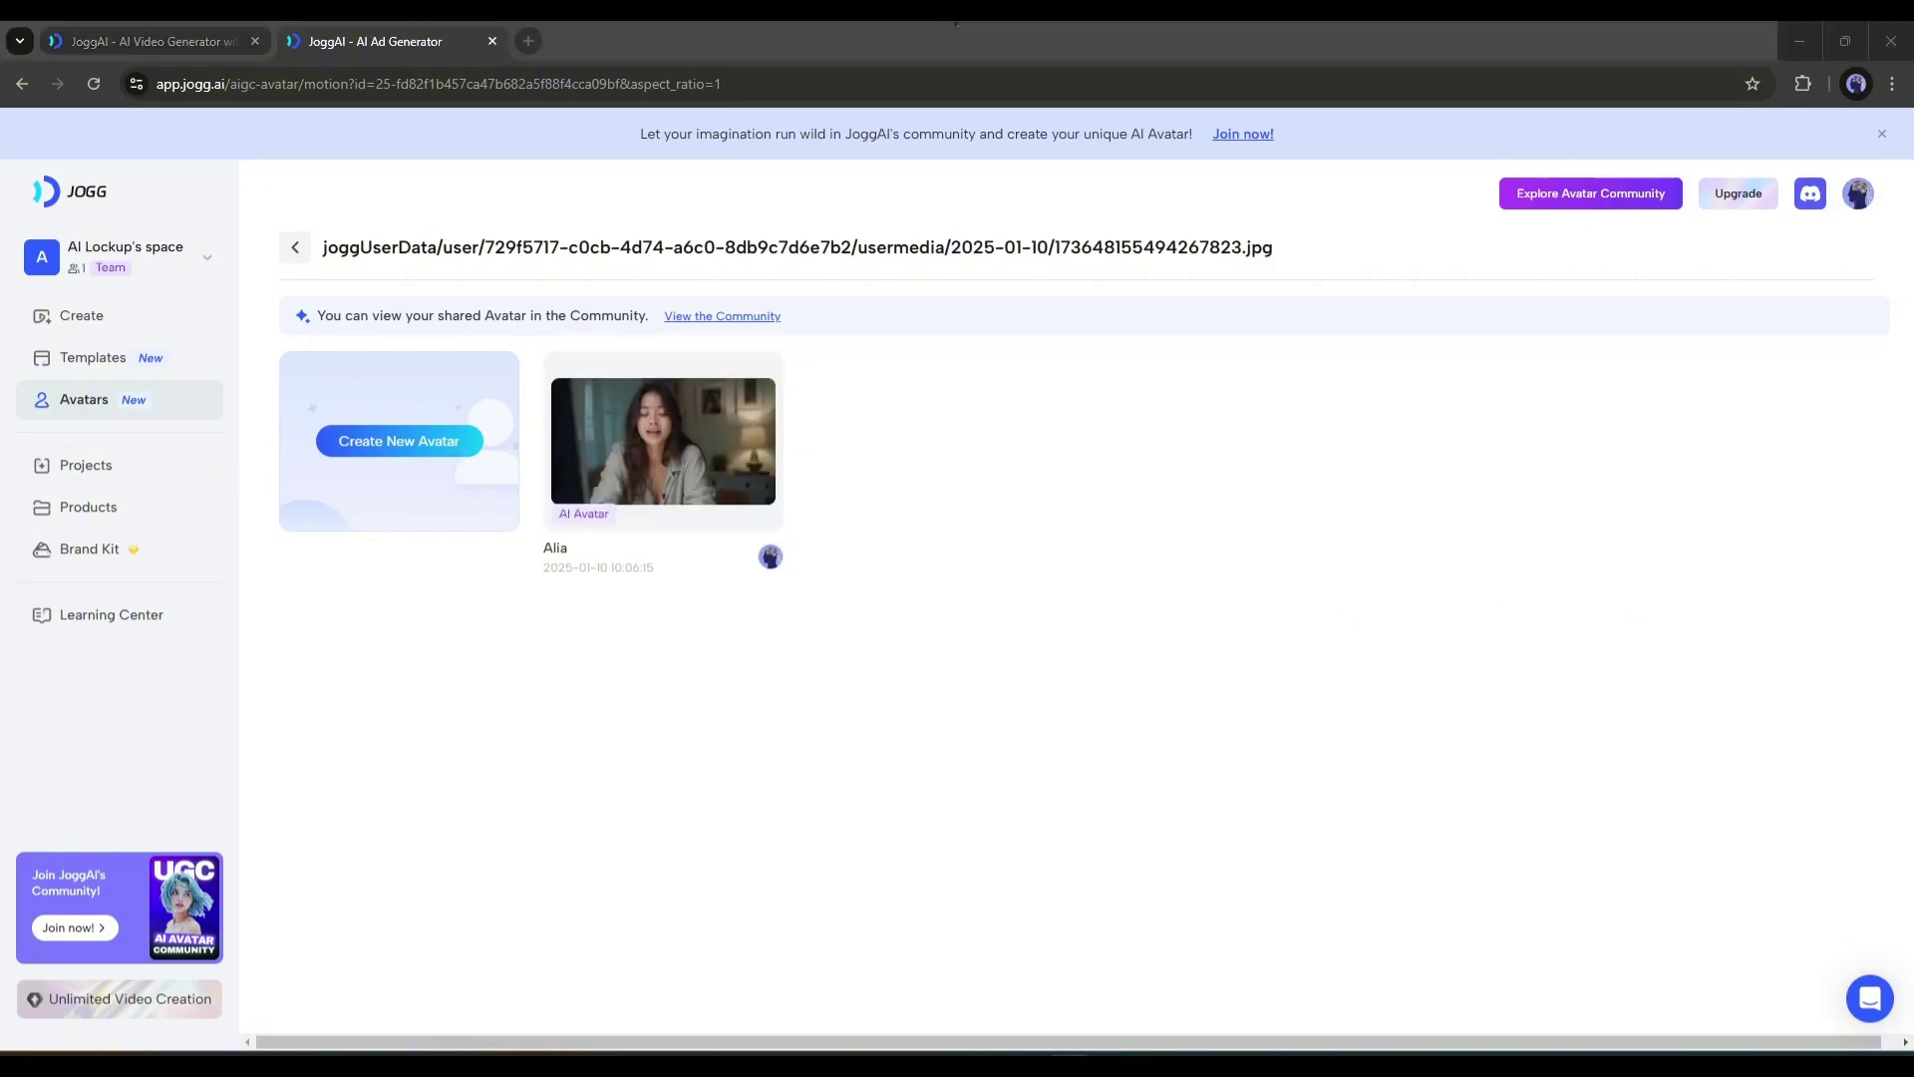
pyautogui.moveTo(623, 459)
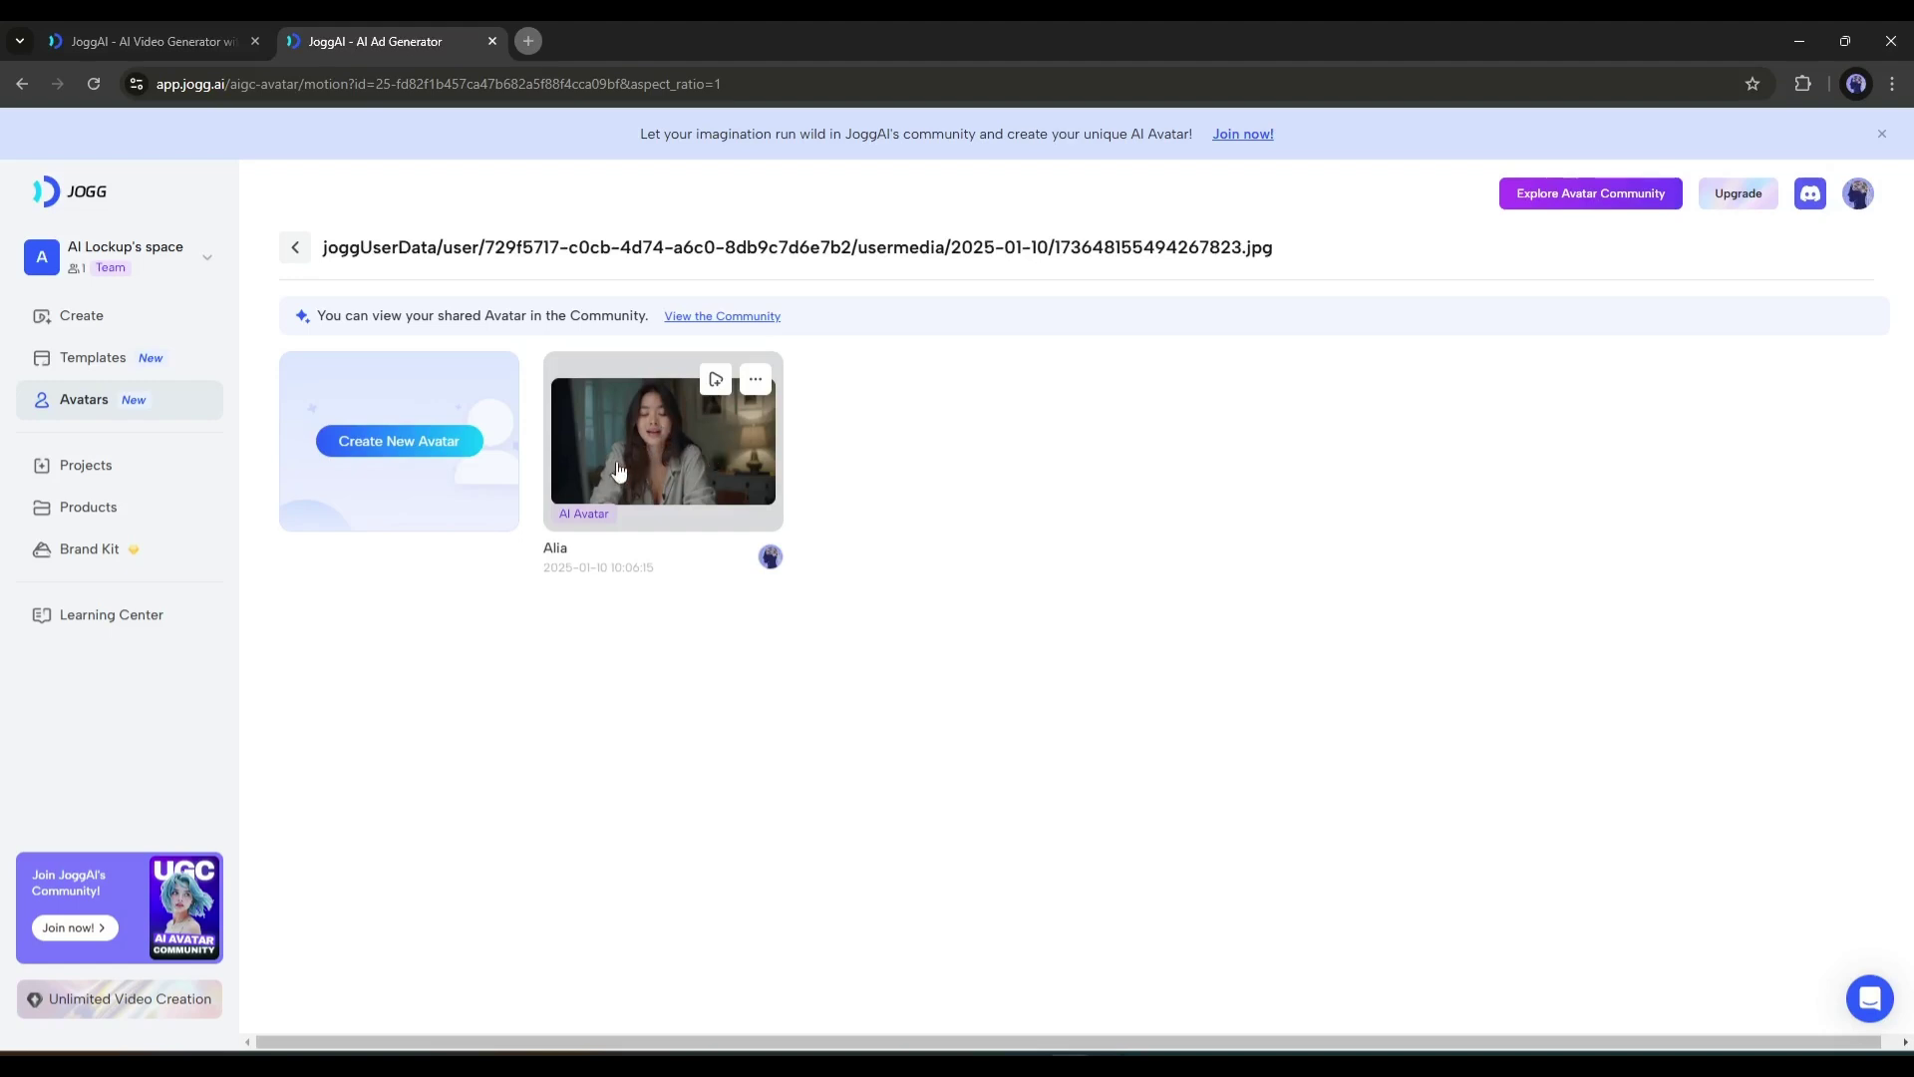
# - From Alia's details, try a 16:9 ProEdit video, then start a talking-avatar video from text instead
pyautogui.click(652, 439)
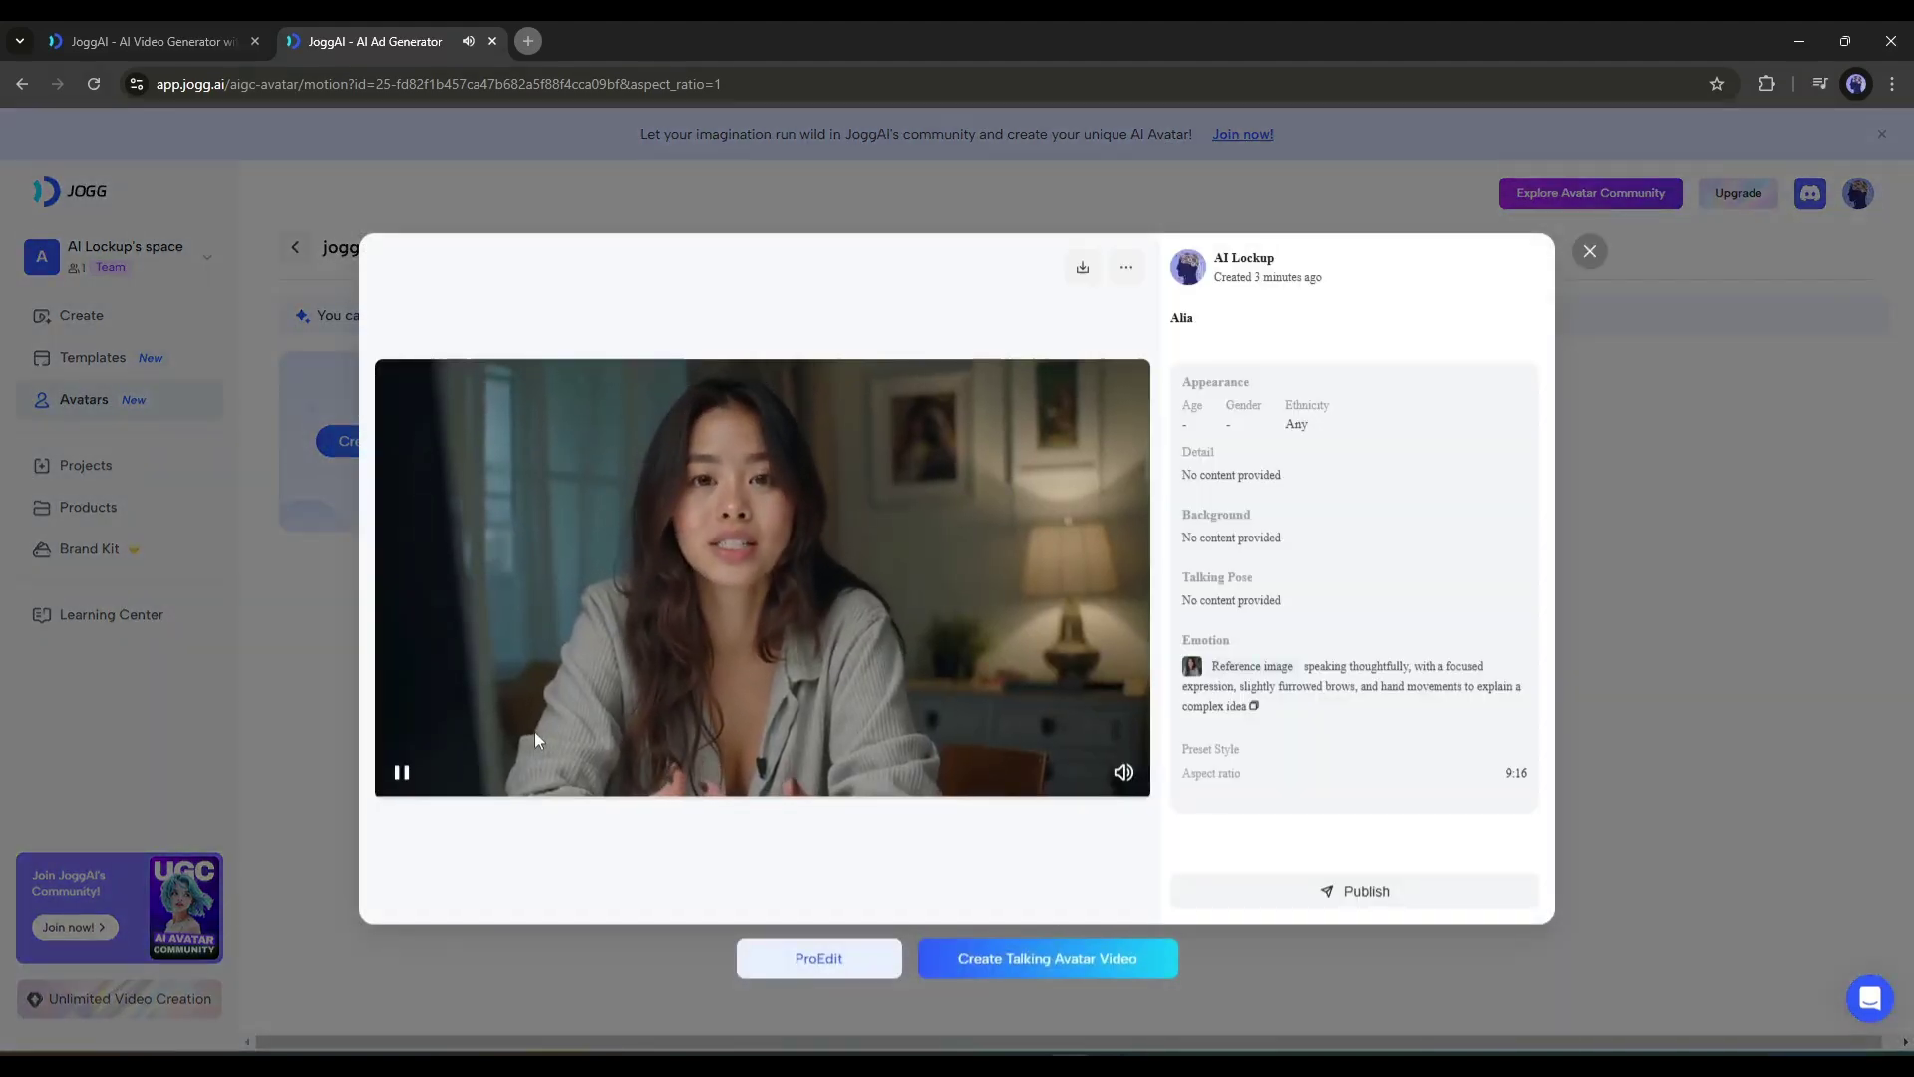
pyautogui.click(804, 965)
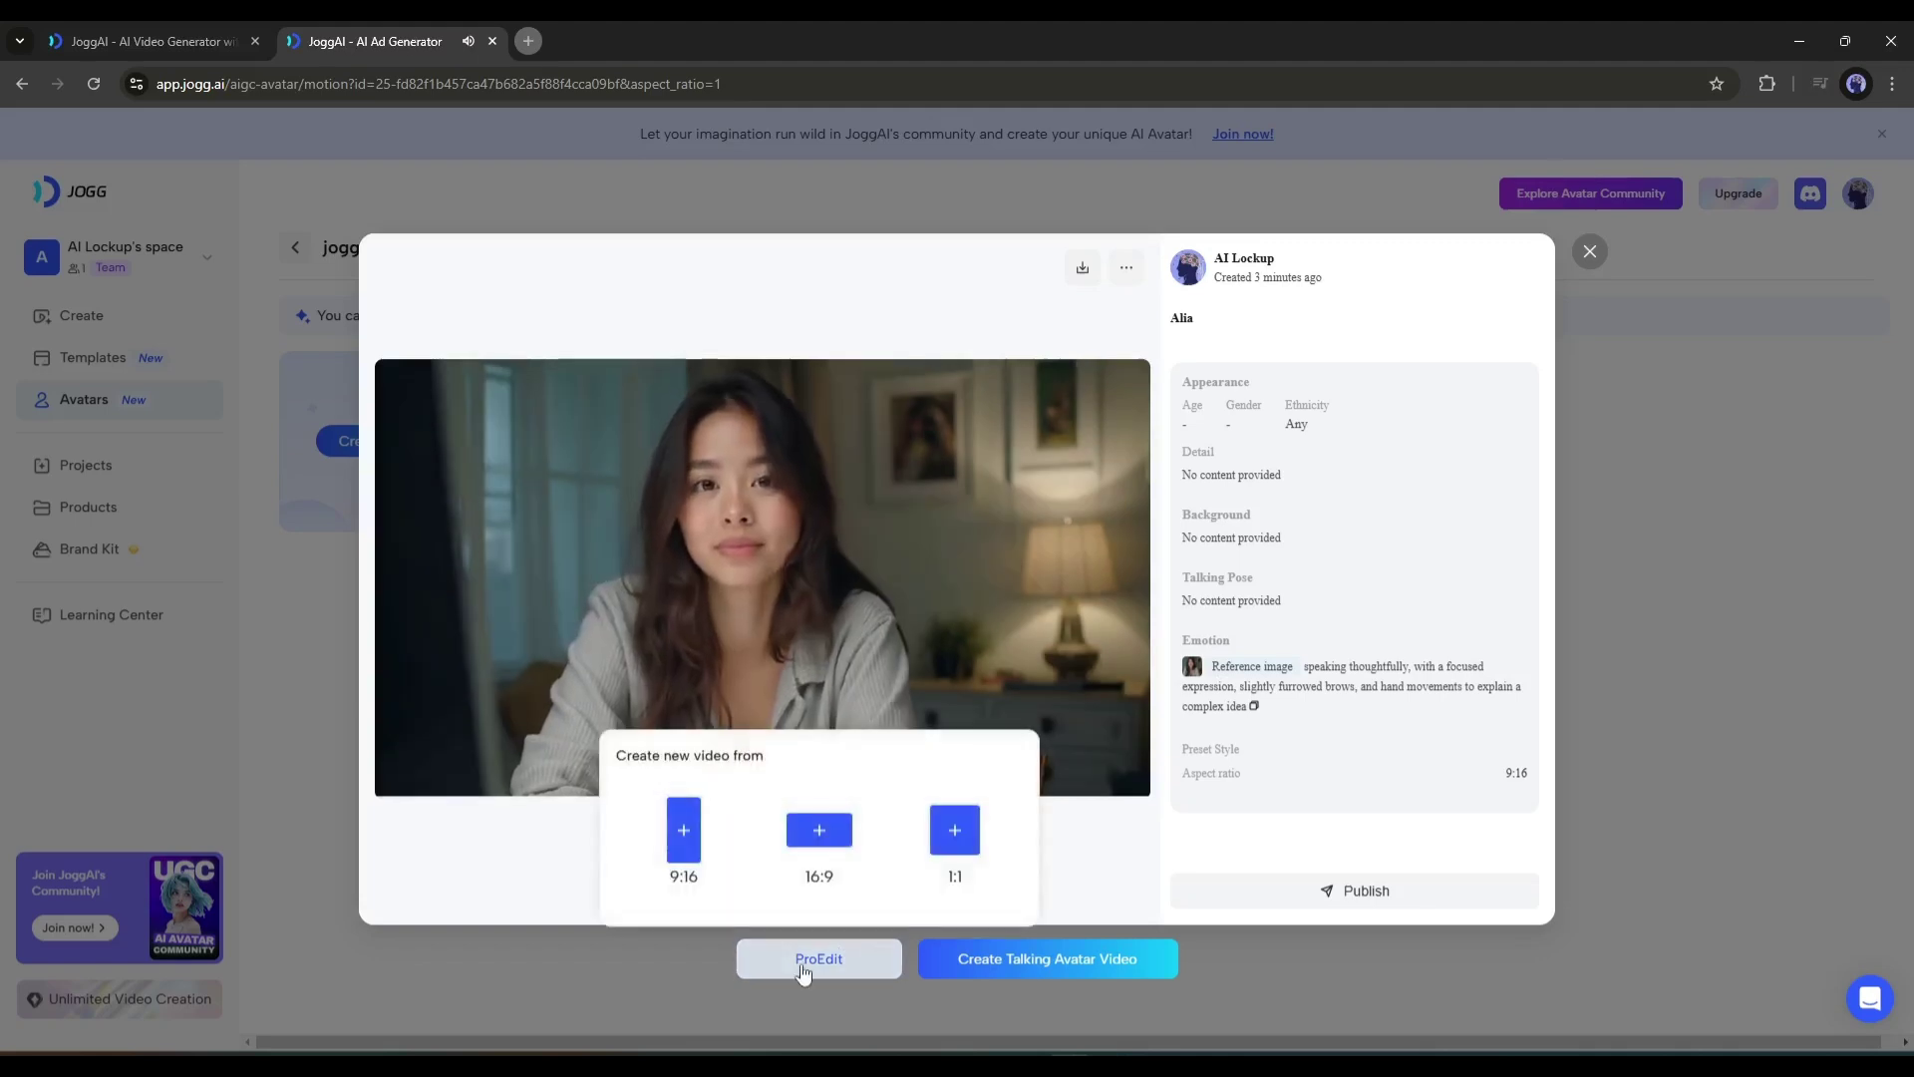
pyautogui.click(863, 853)
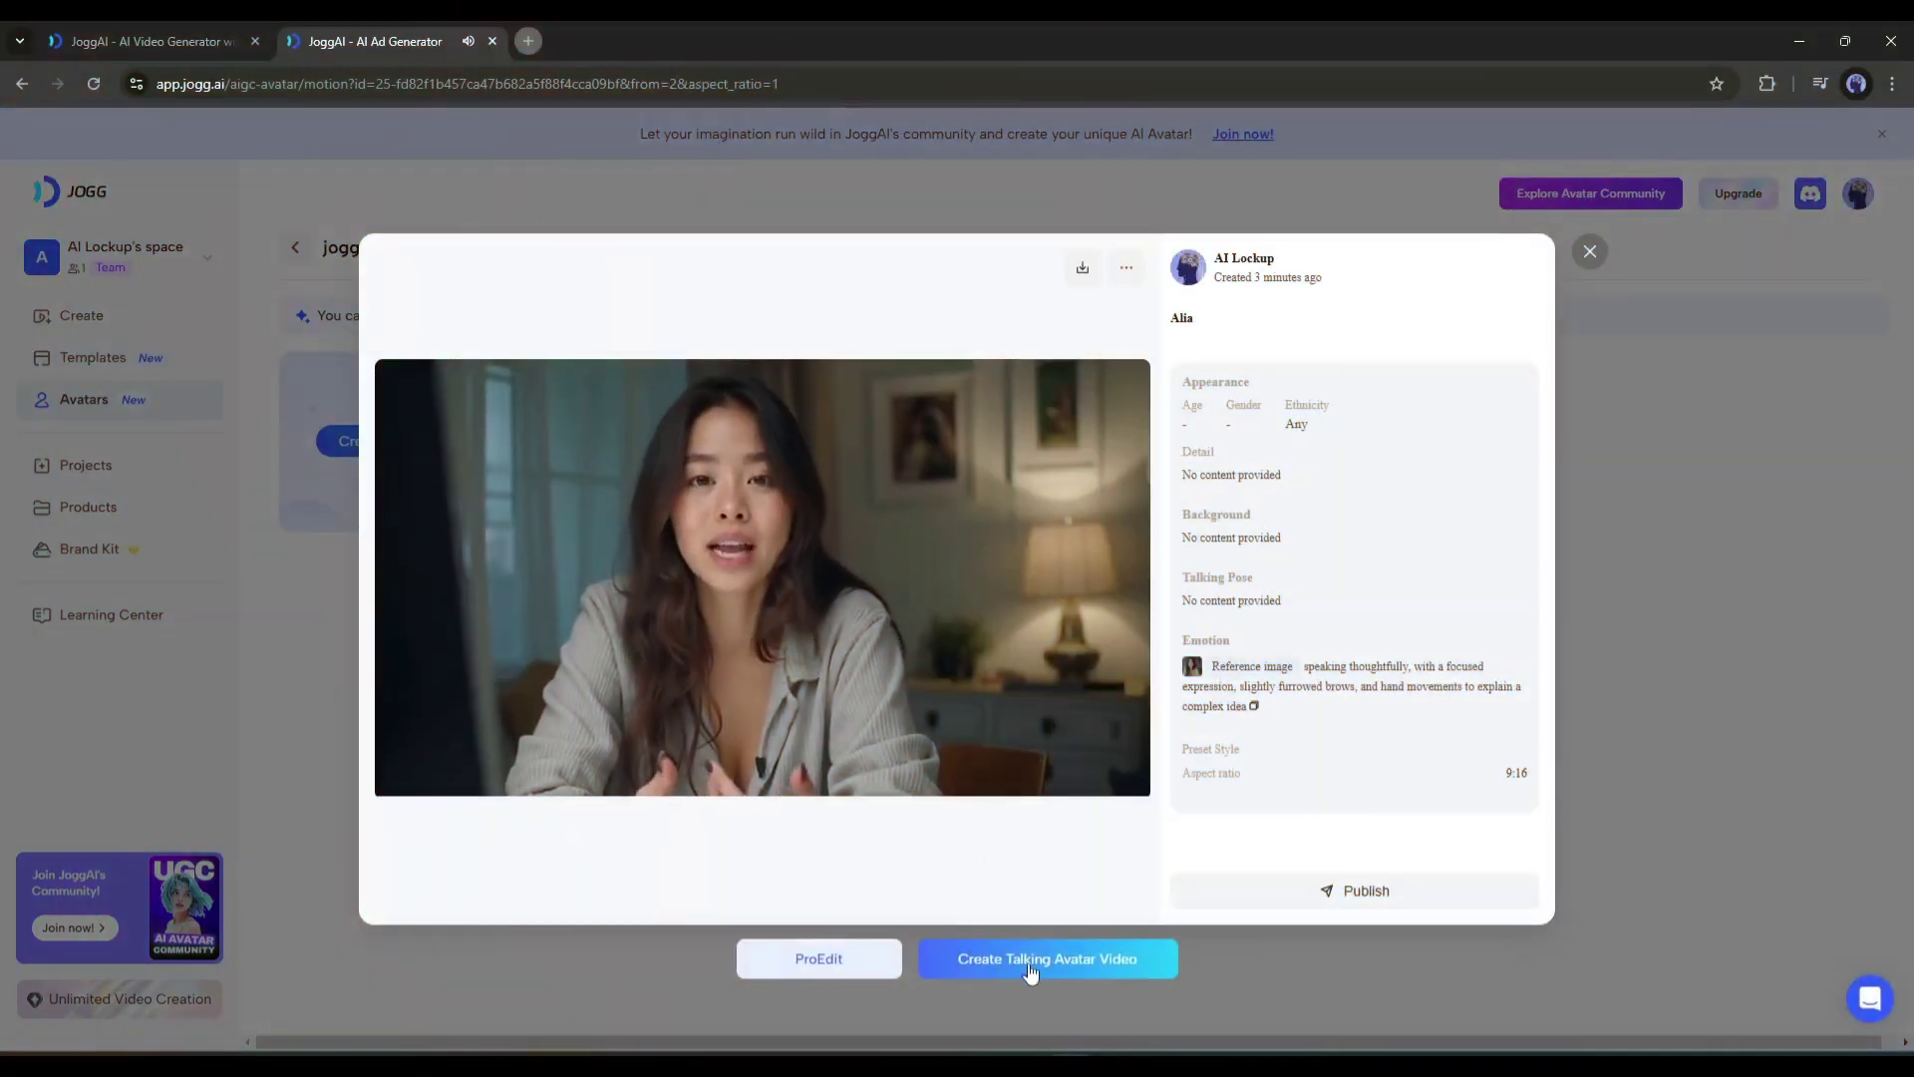
pyautogui.click(1030, 966)
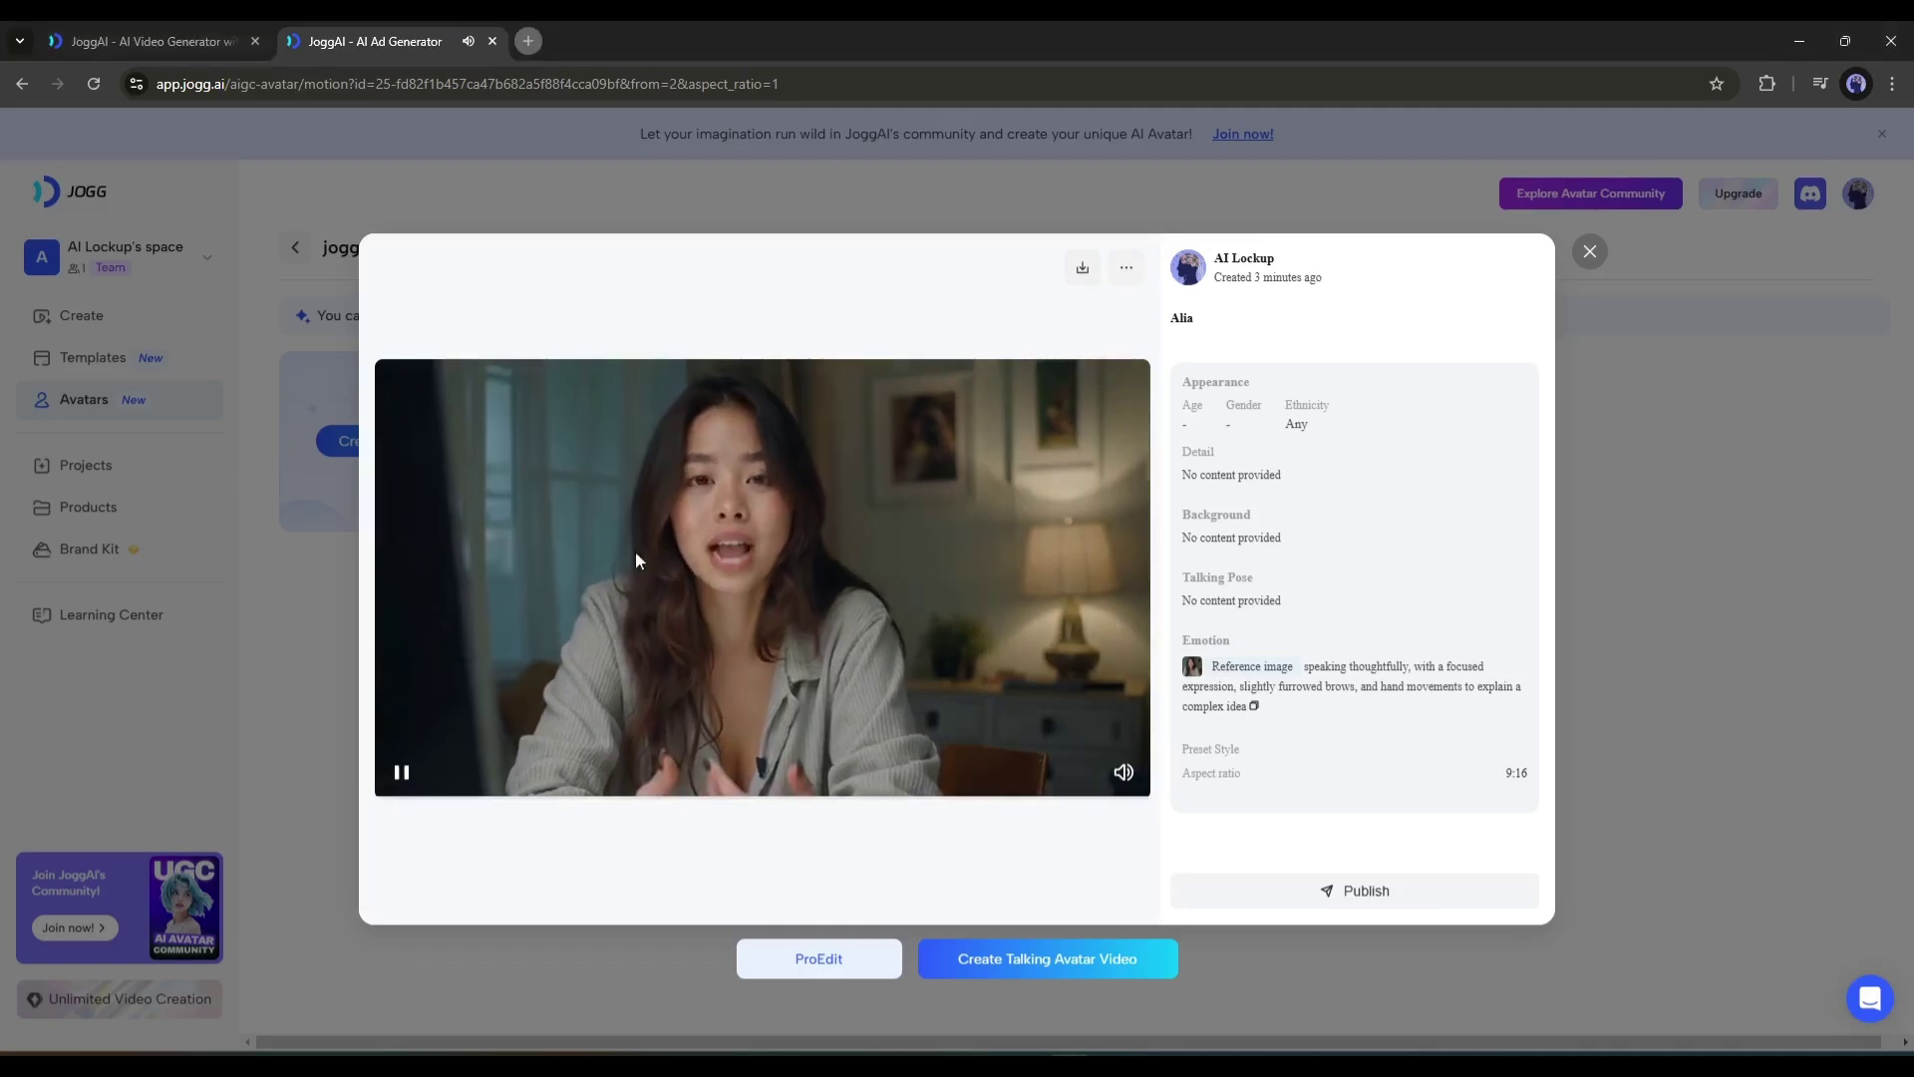
pyautogui.moveTo(960, 955)
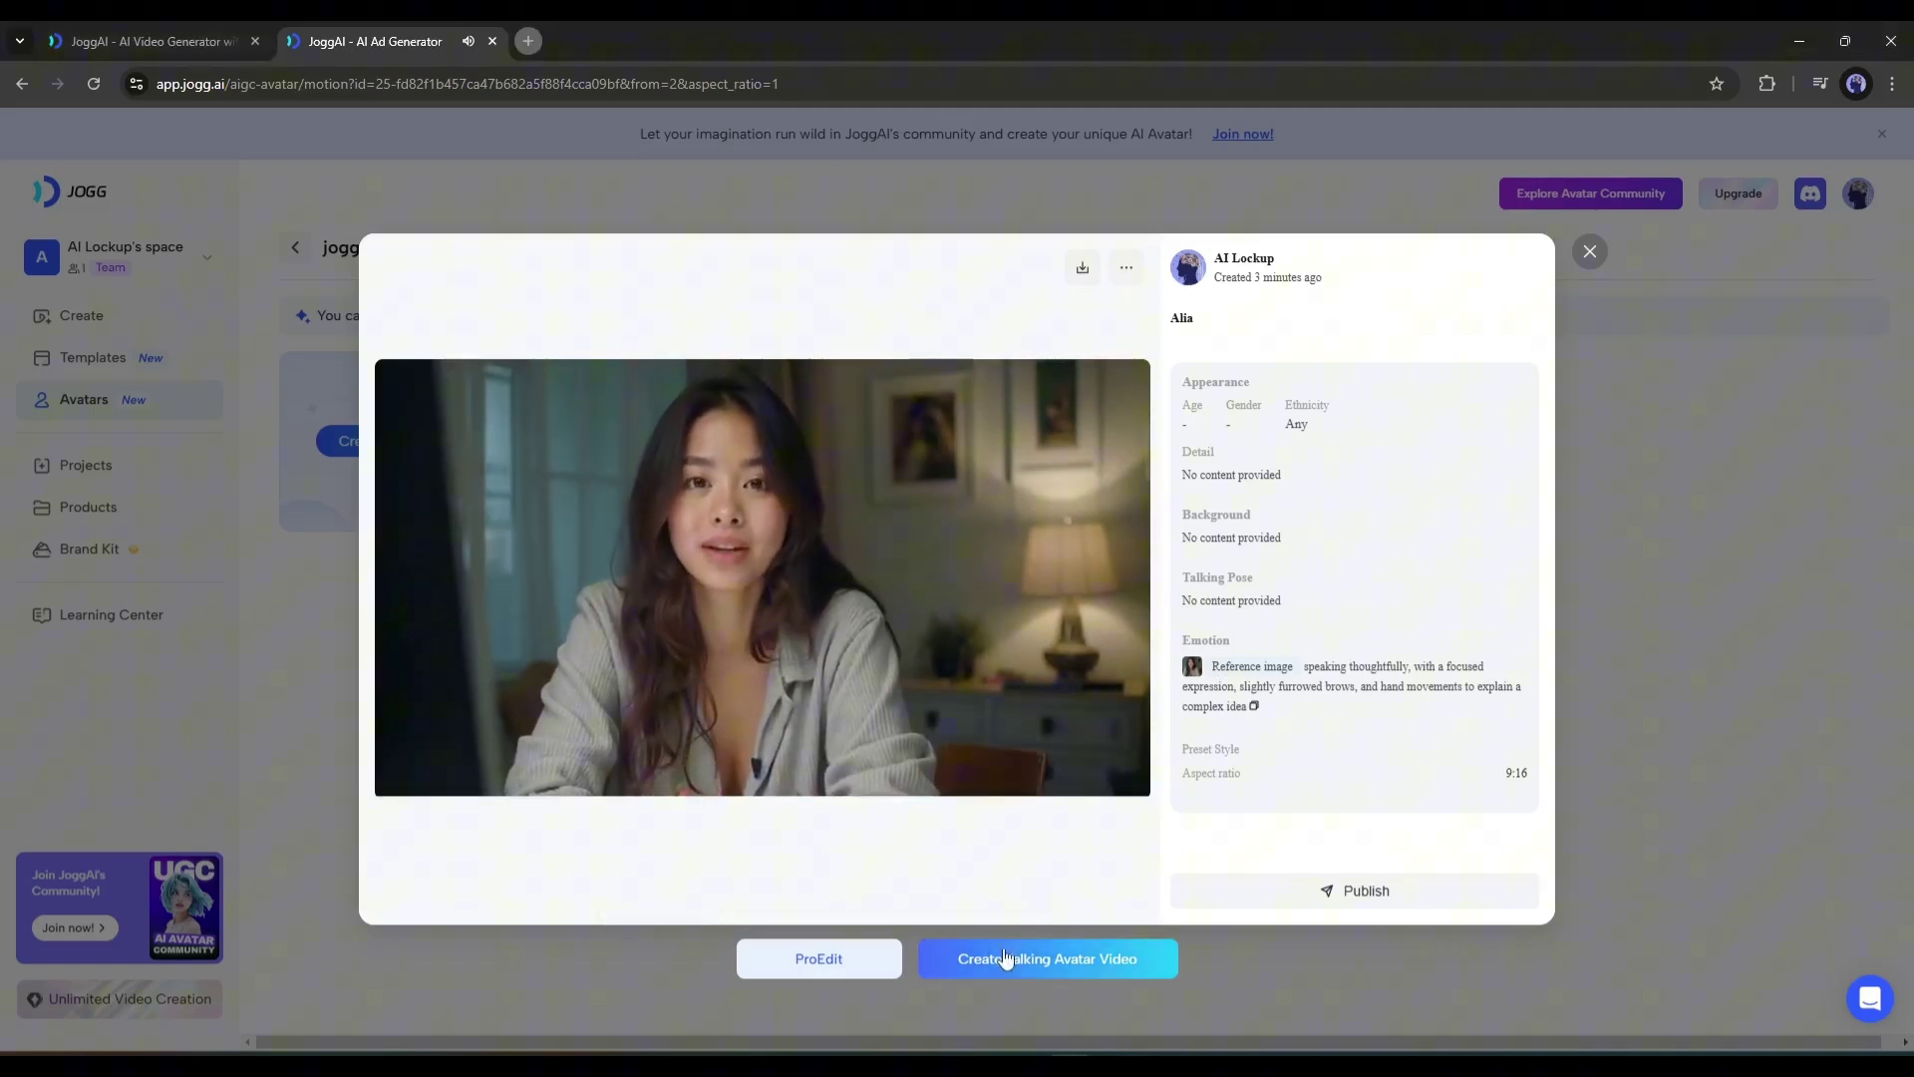
pyautogui.click(984, 966)
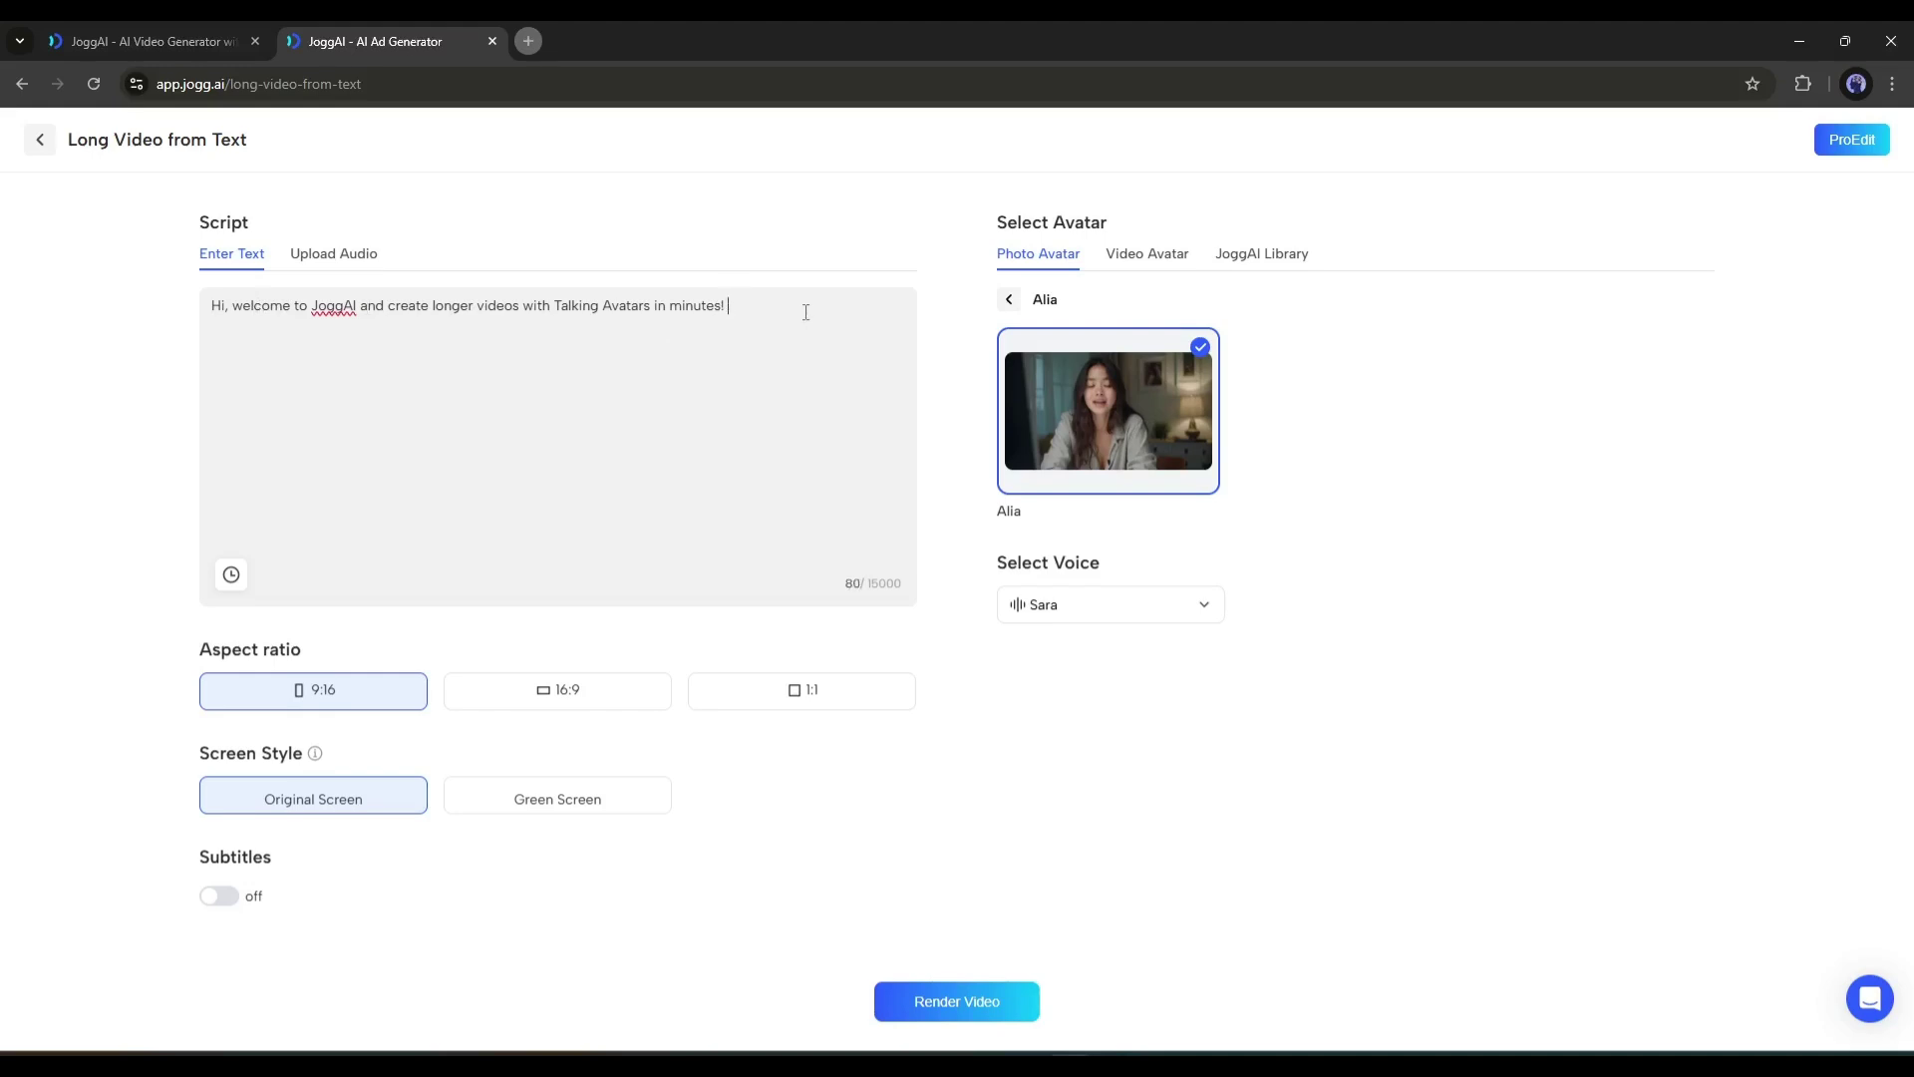
# - Replace the sample script with the pasted long AI-history script
pyautogui.hotkey('ctrl', 'a')
pyautogui.press('BackSpace')
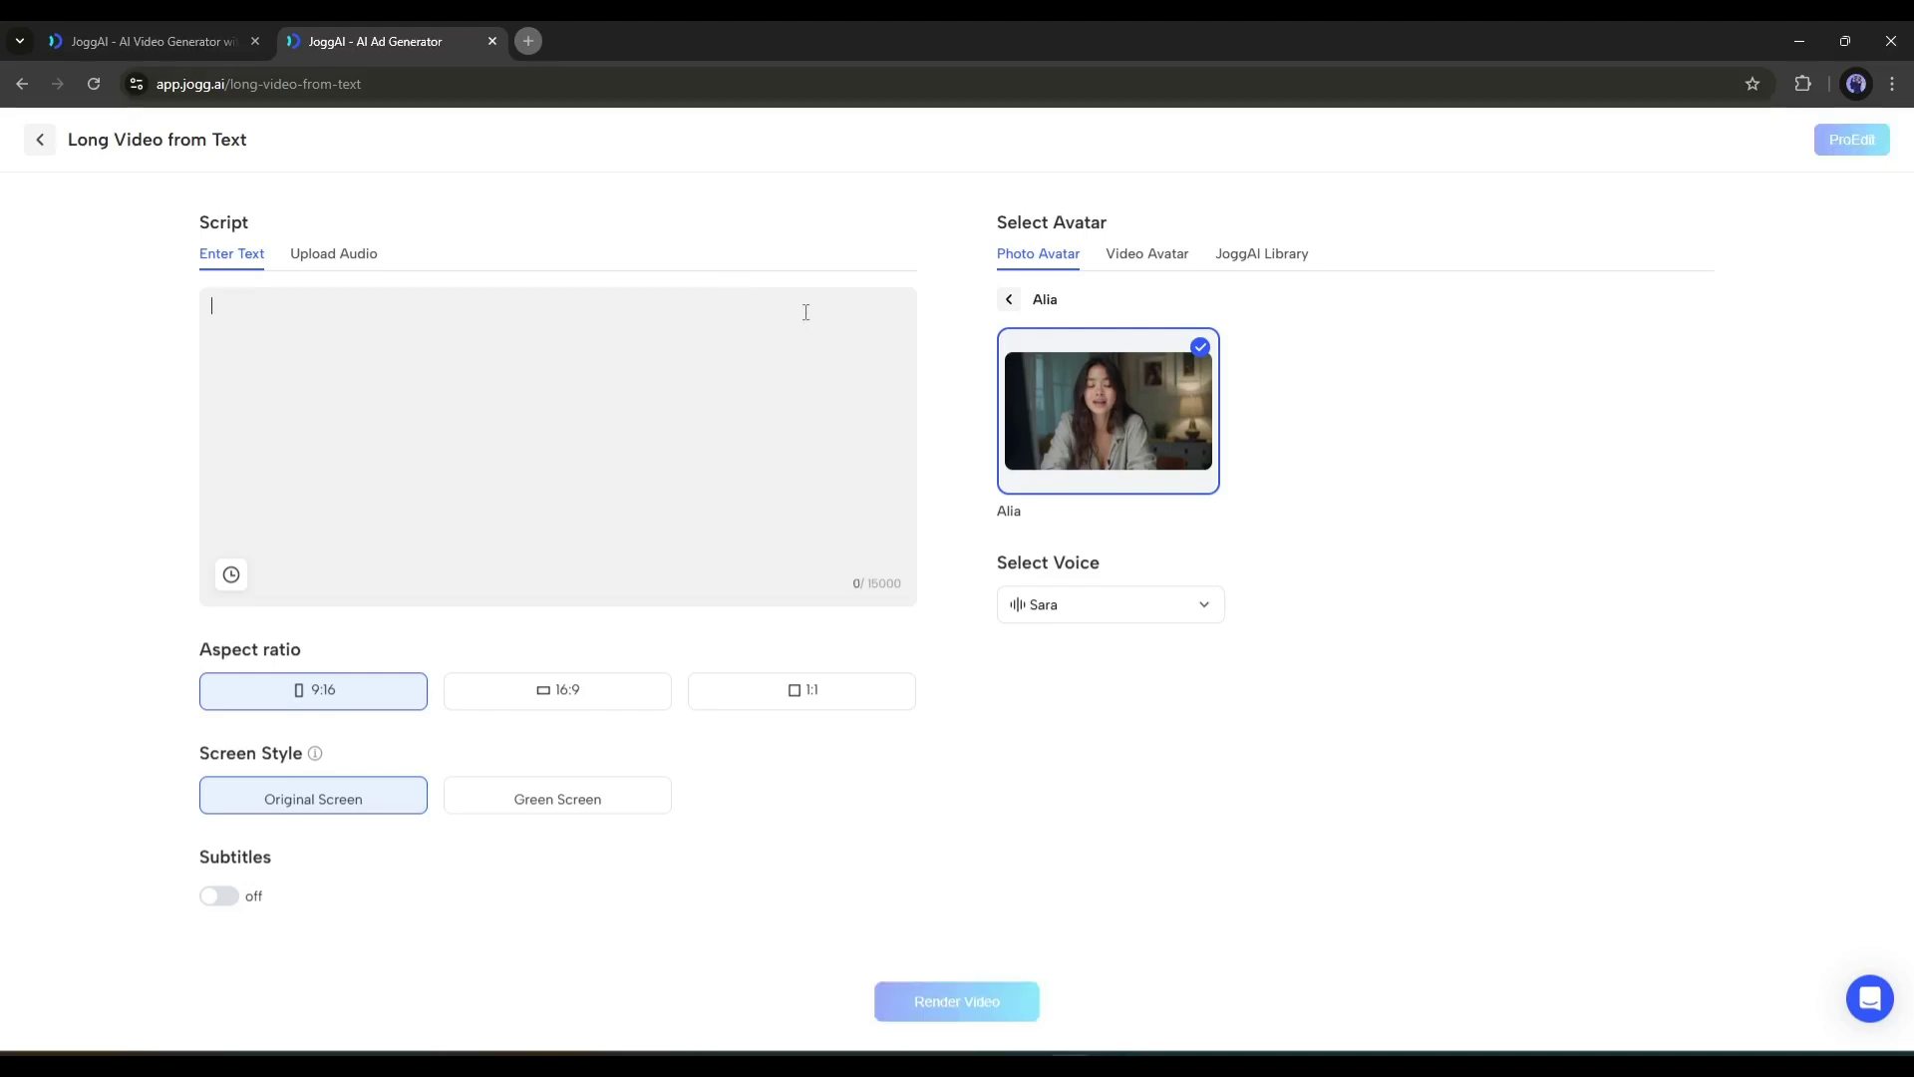
pyautogui.click(366, 257)
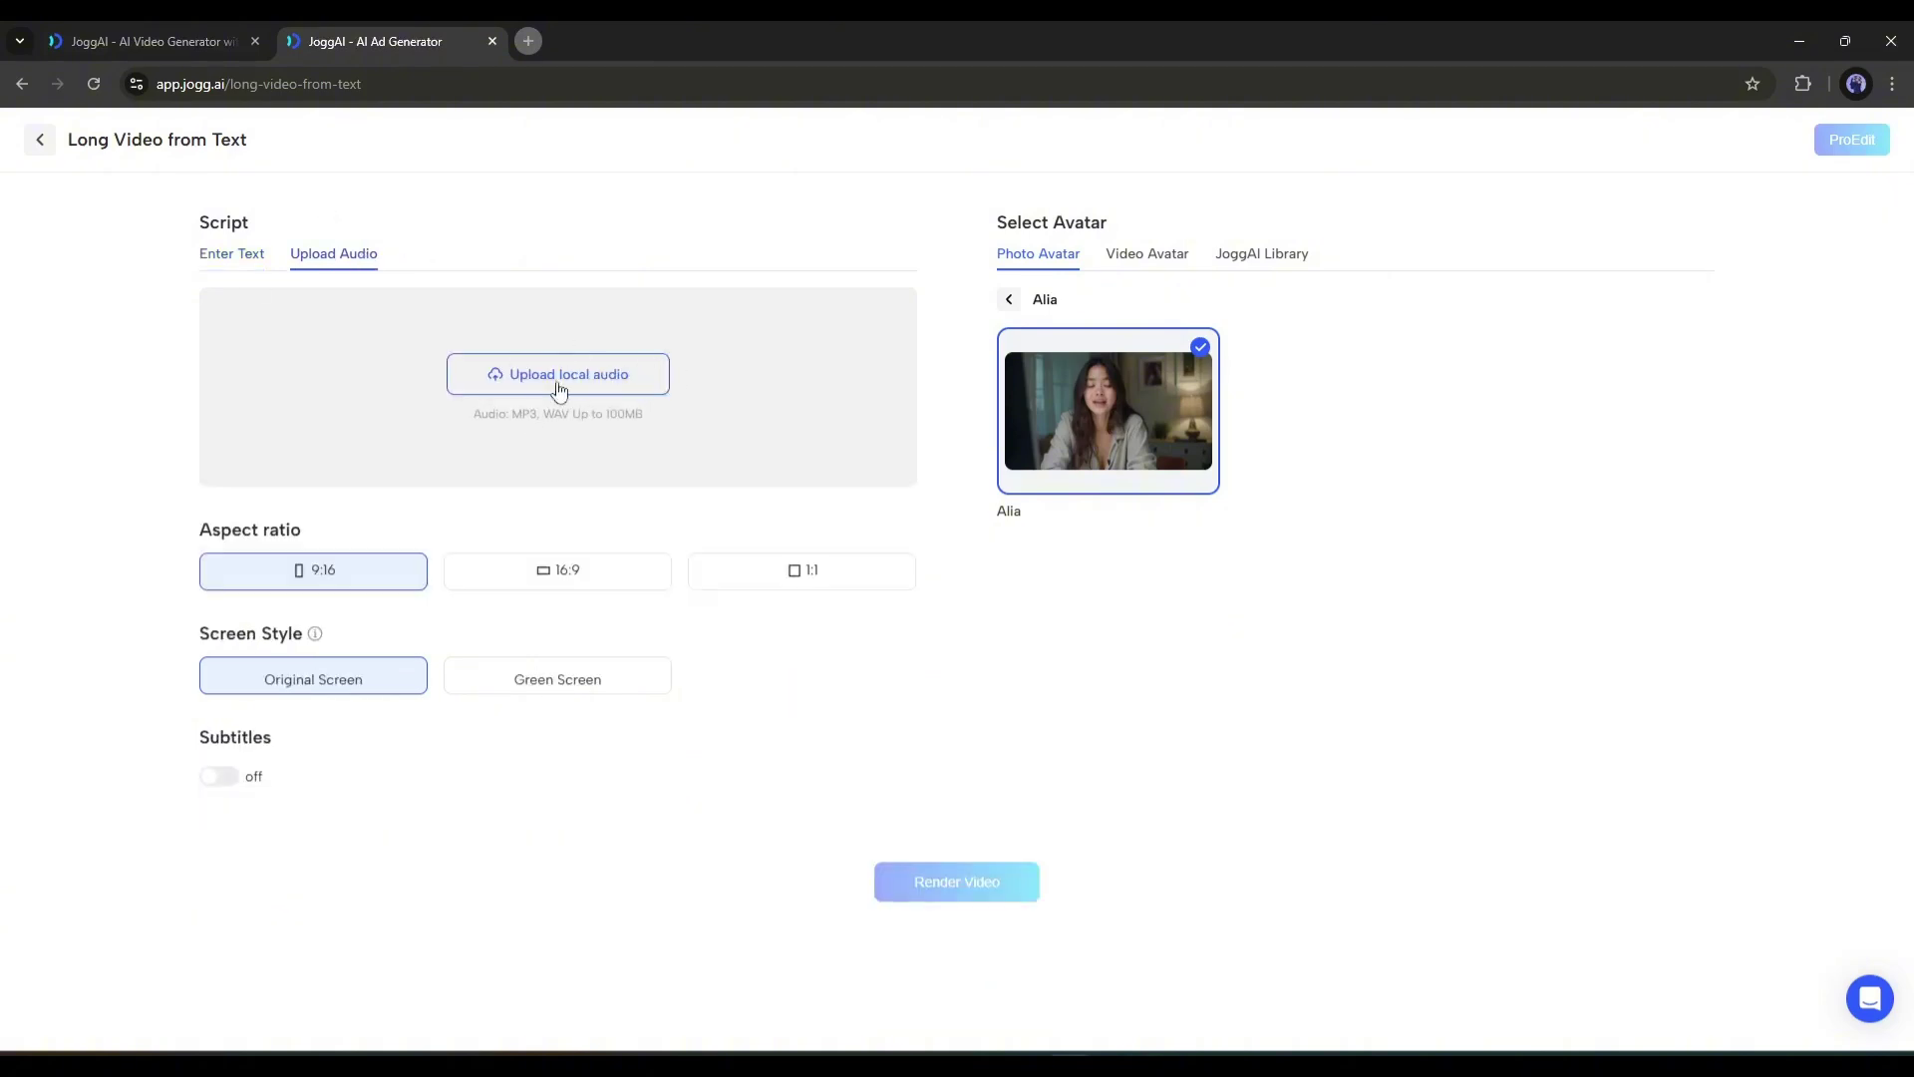
pyautogui.click(253, 257)
pyautogui.click(692, 570)
pyautogui.hotkey('ctrl', 'v')
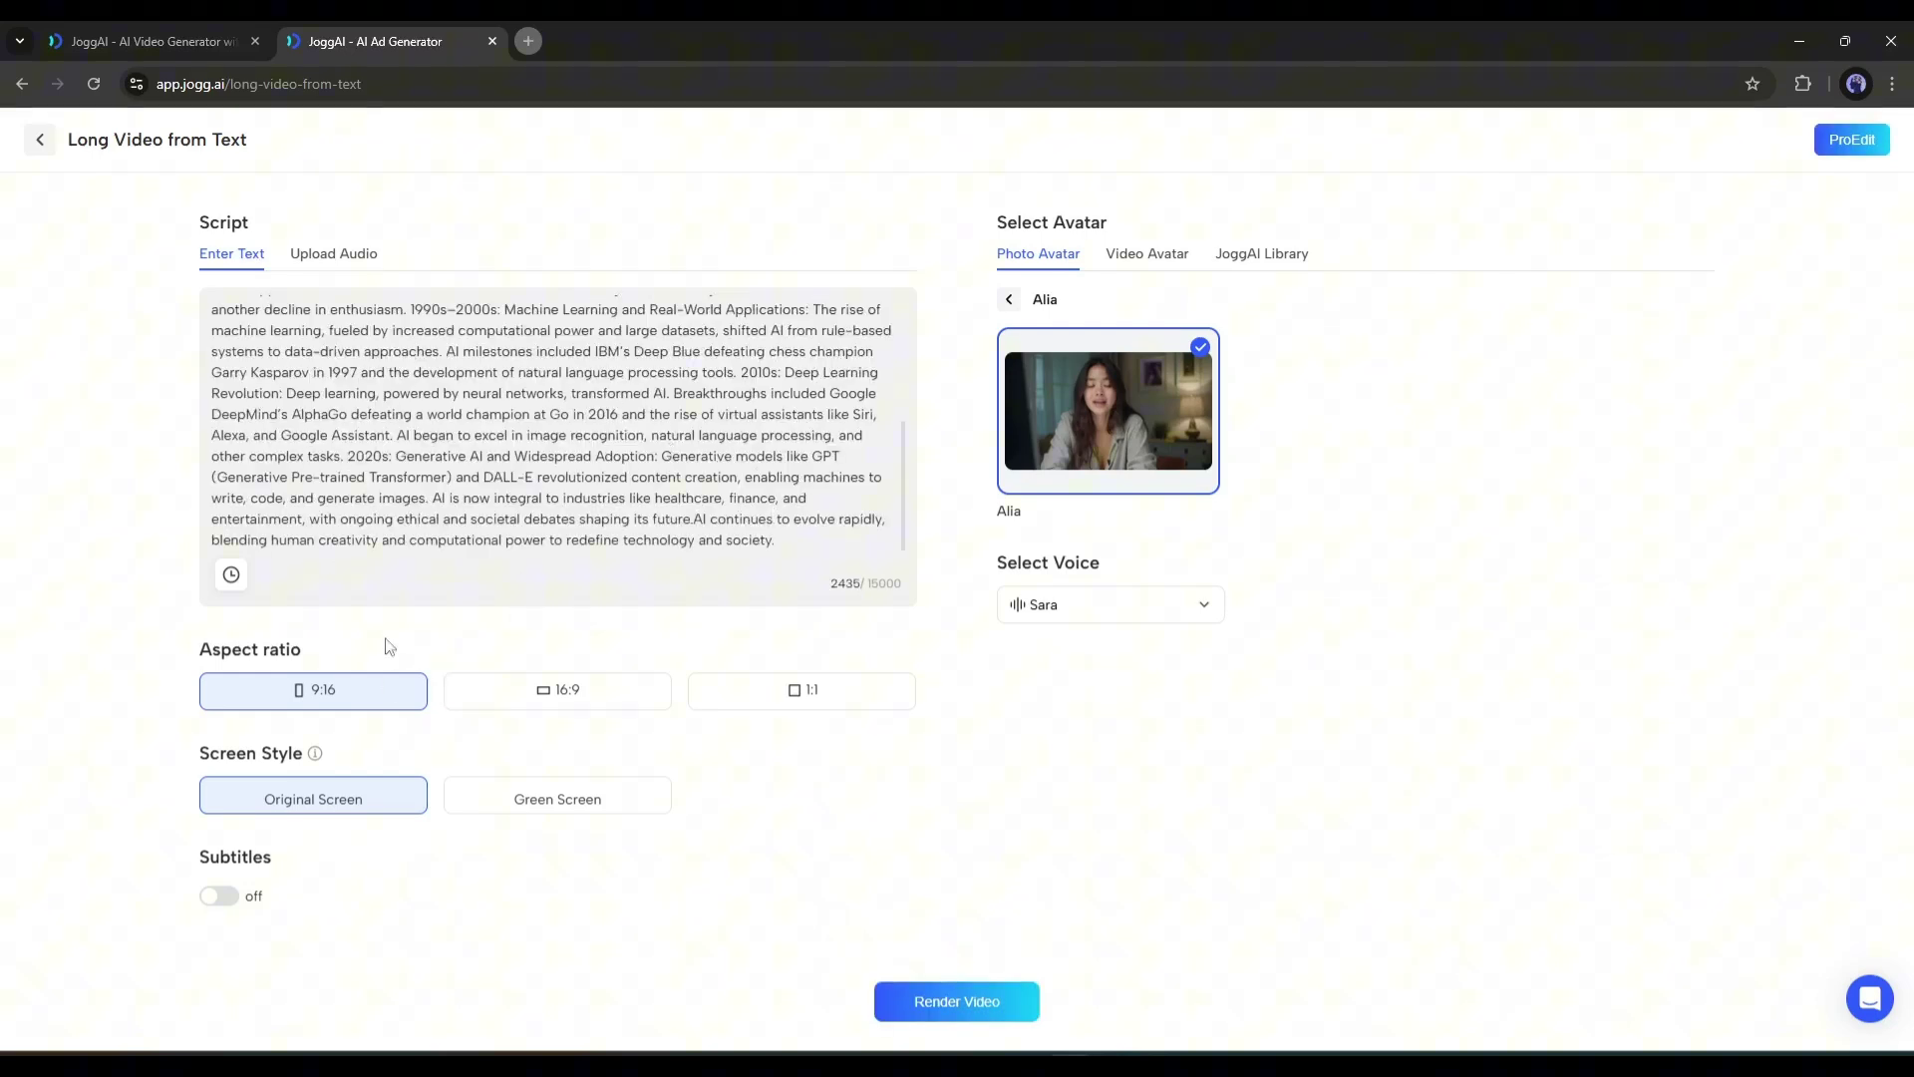
# - Set the aspect ratio to 16:9 after trying 1:1 and 9:16
pyautogui.click(559, 690)
pyautogui.click(748, 695)
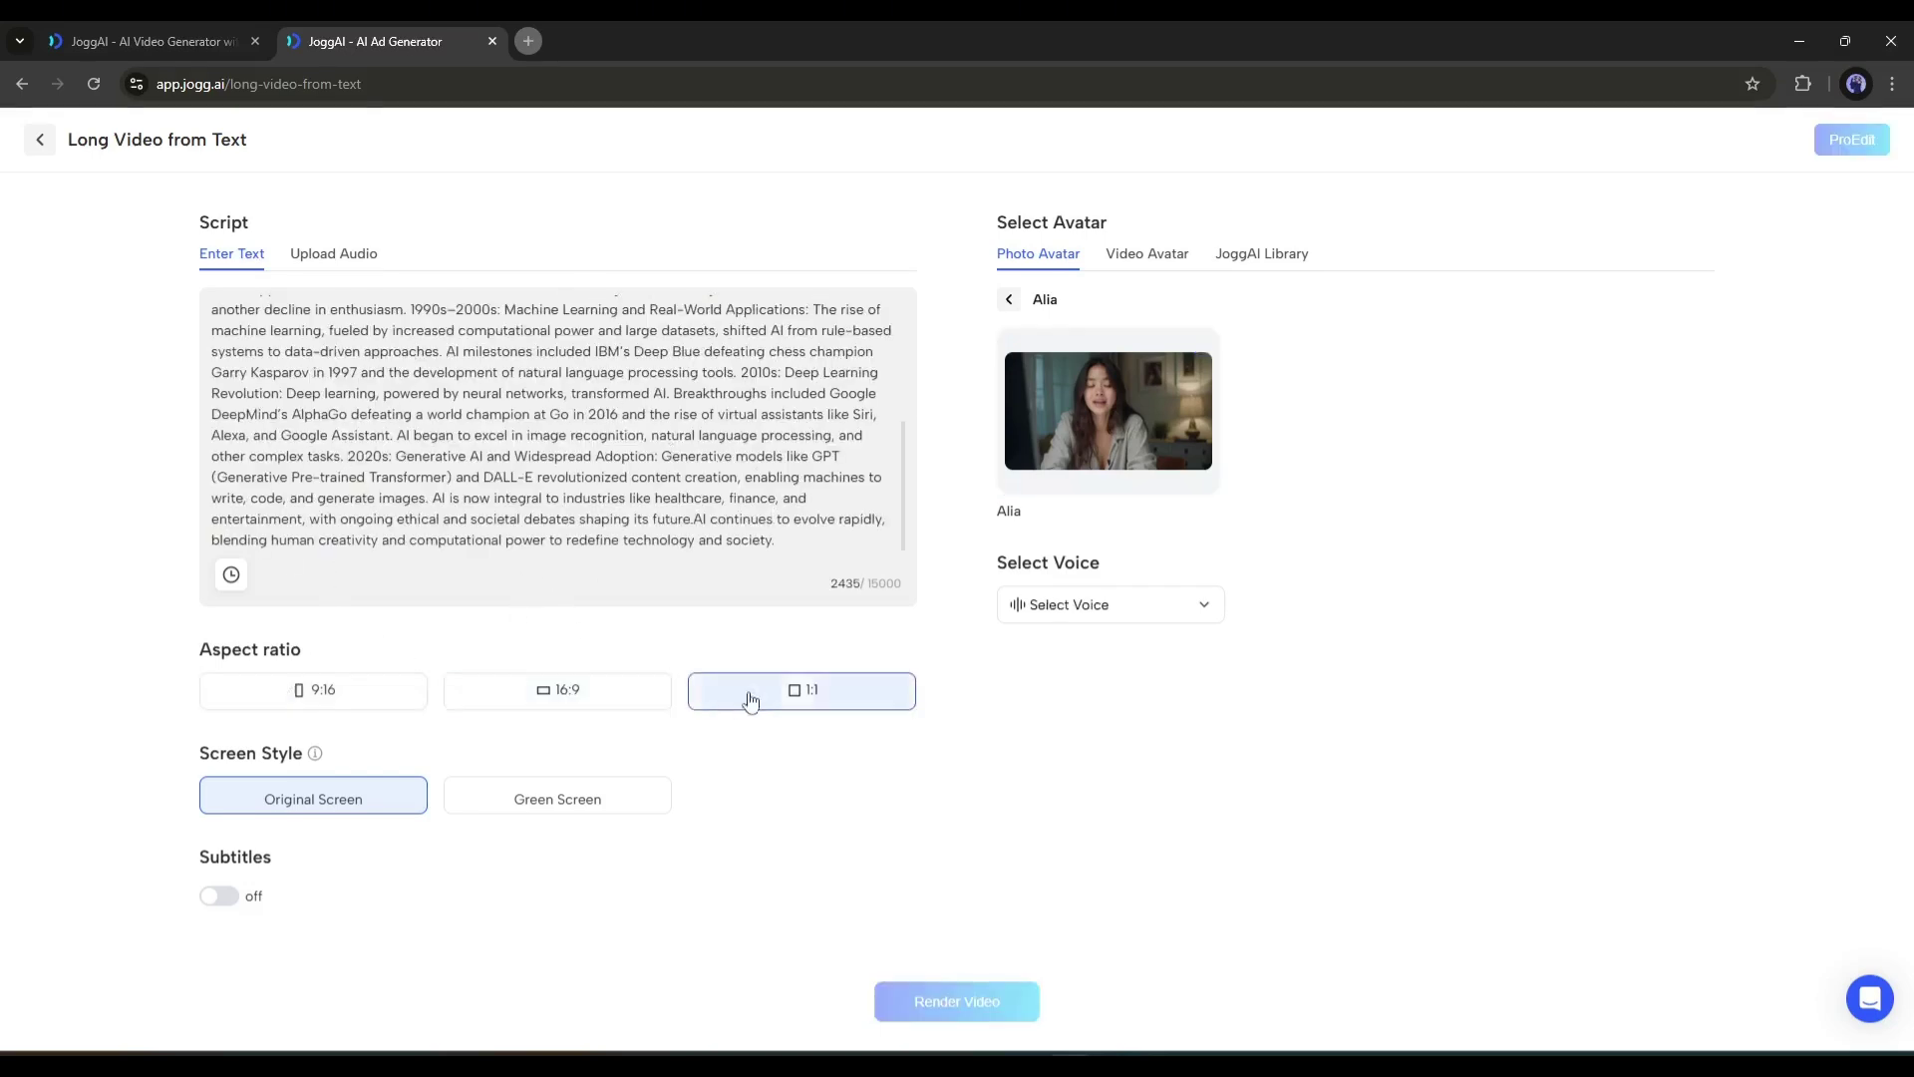
pyautogui.click(342, 695)
pyautogui.click(582, 701)
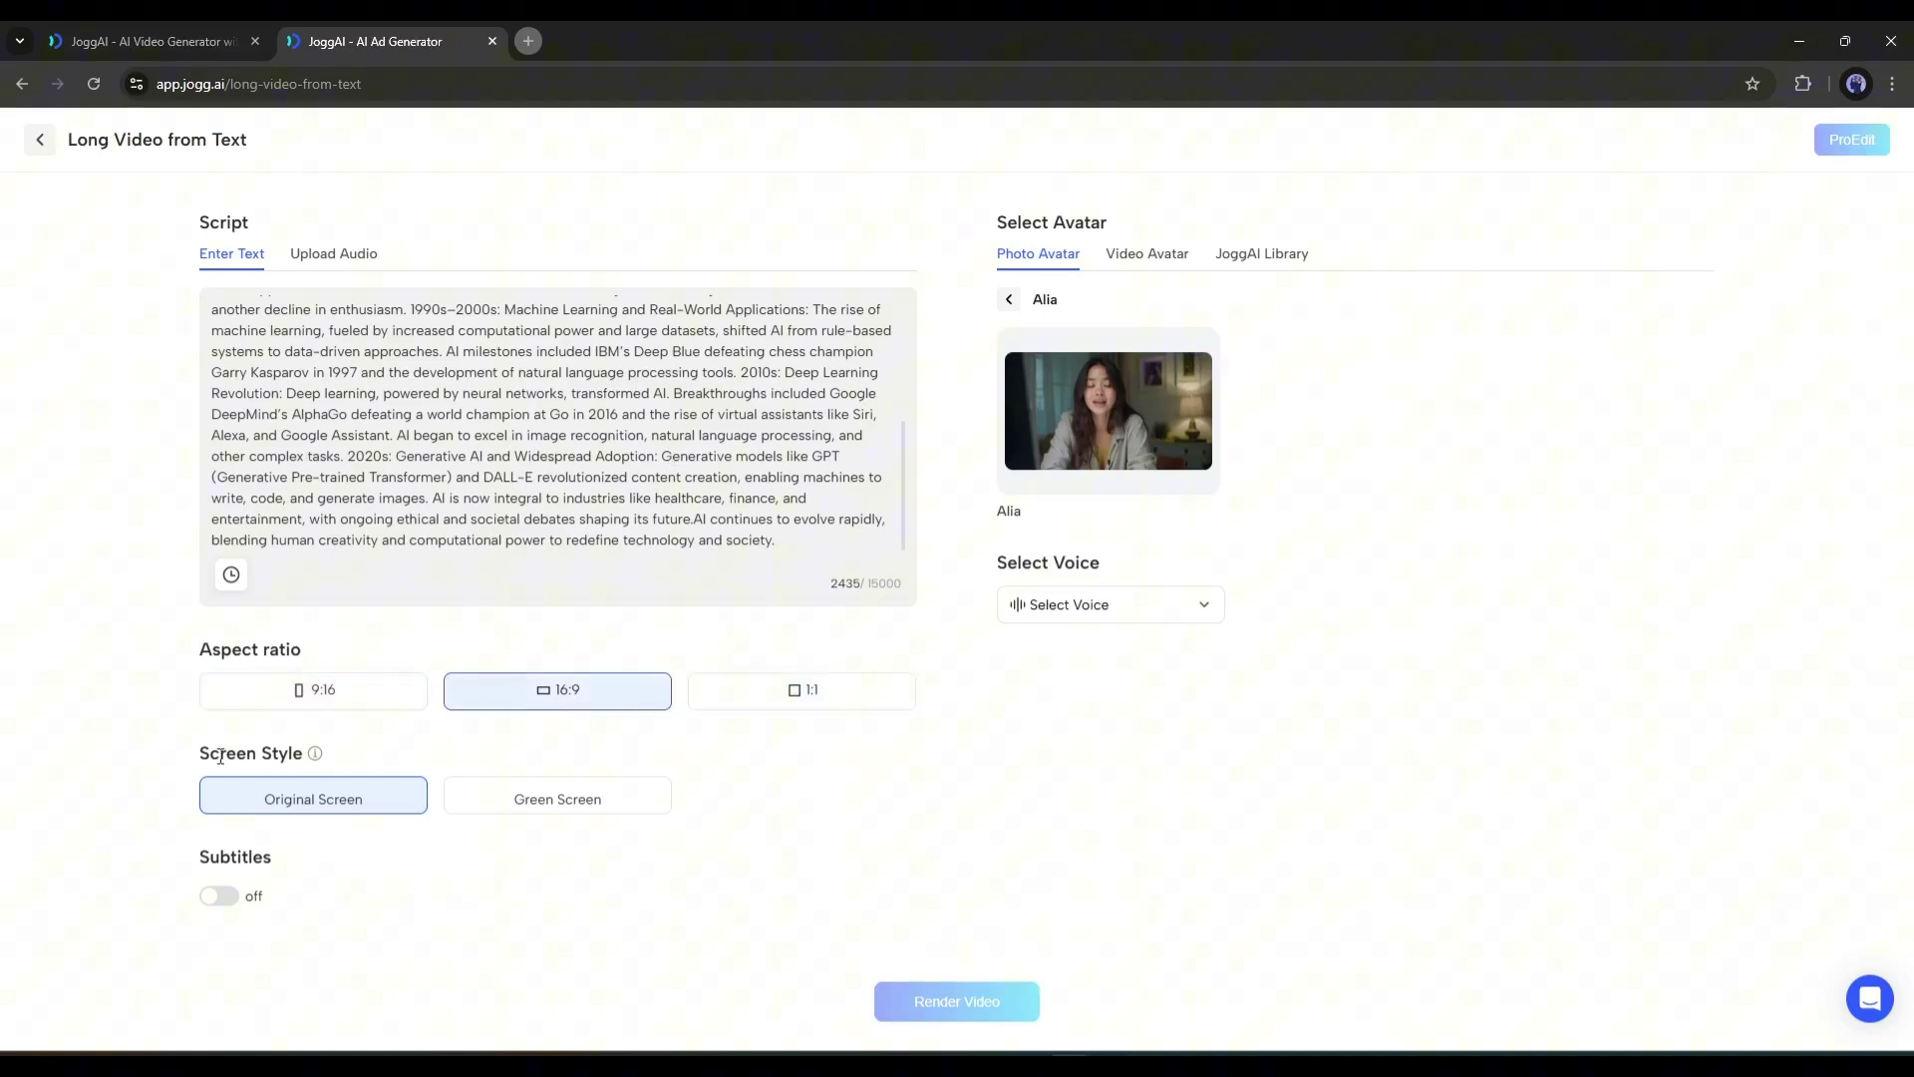
# - Keep the Original Screen style after previewing Green Screen, and turn subtitles on
pyautogui.moveTo(199, 756); pyautogui.dragTo(342, 760)
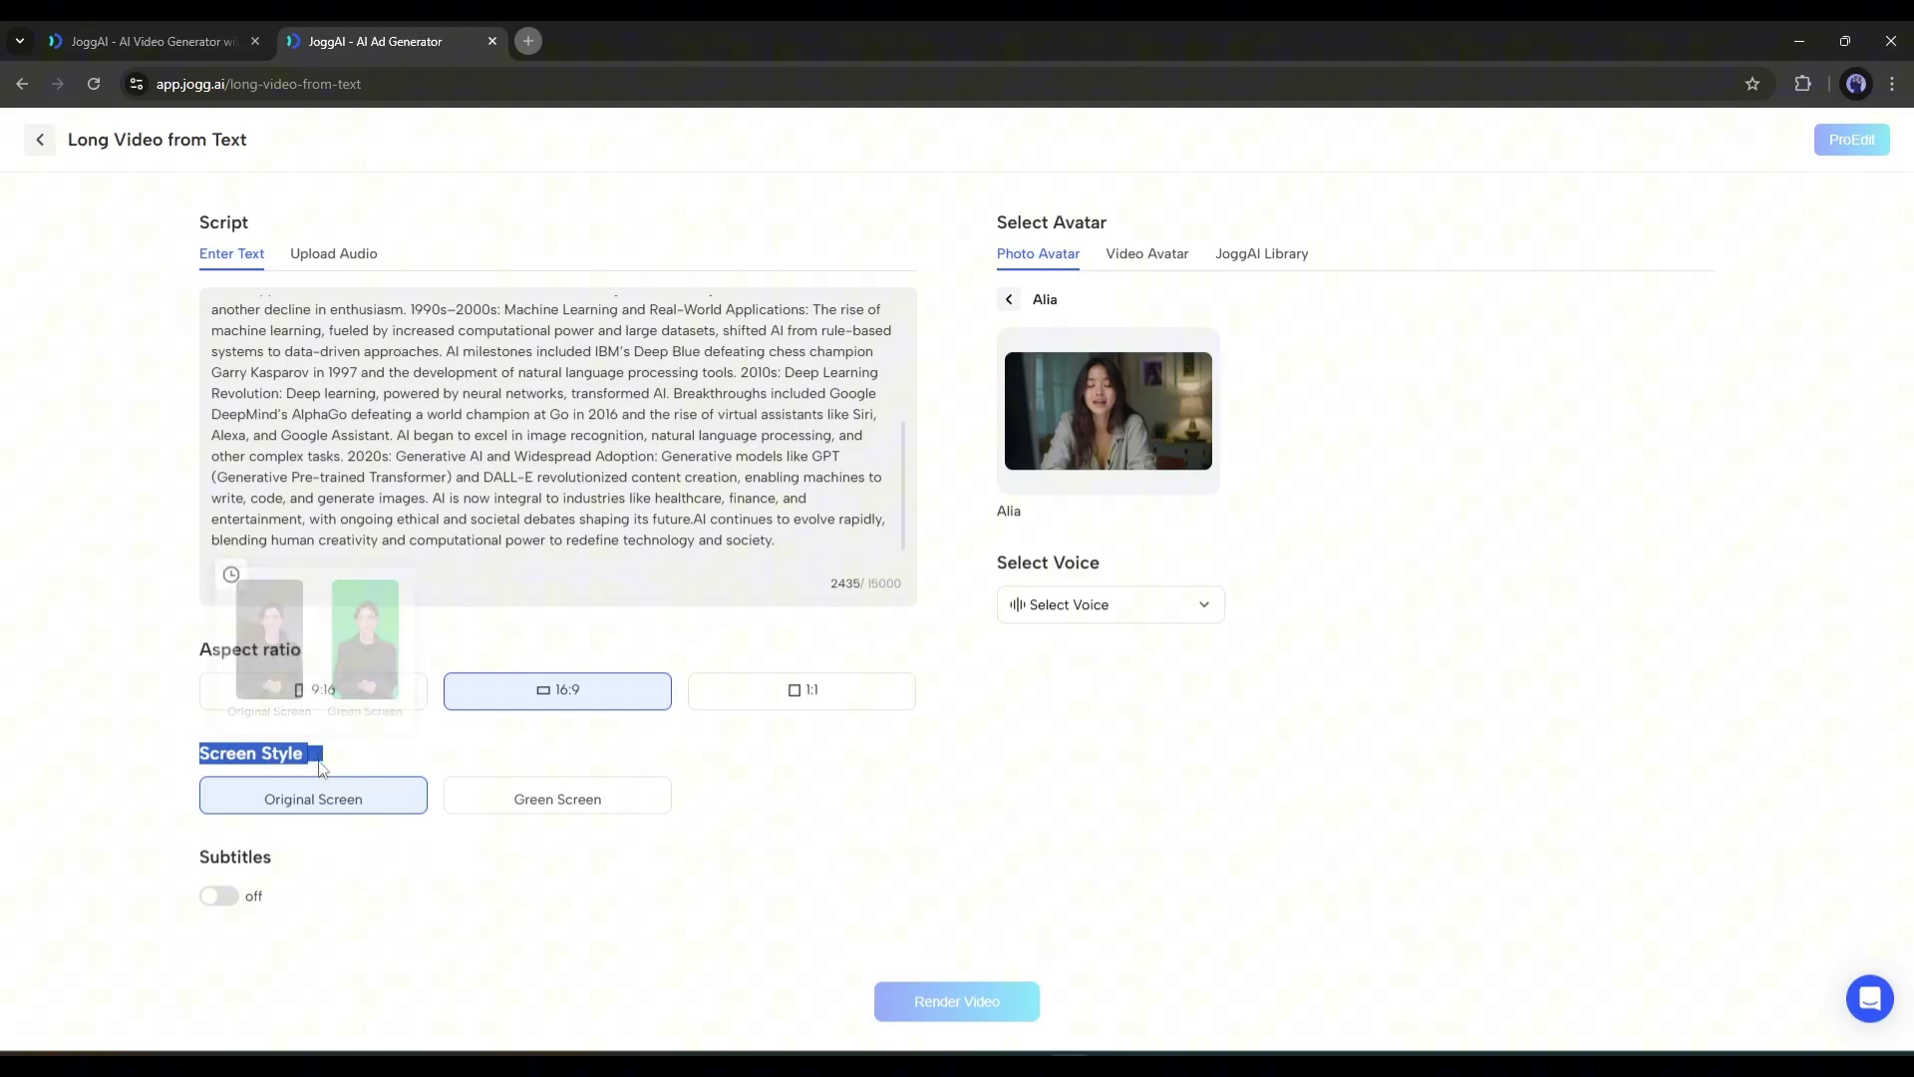
pyautogui.moveTo(321, 750)
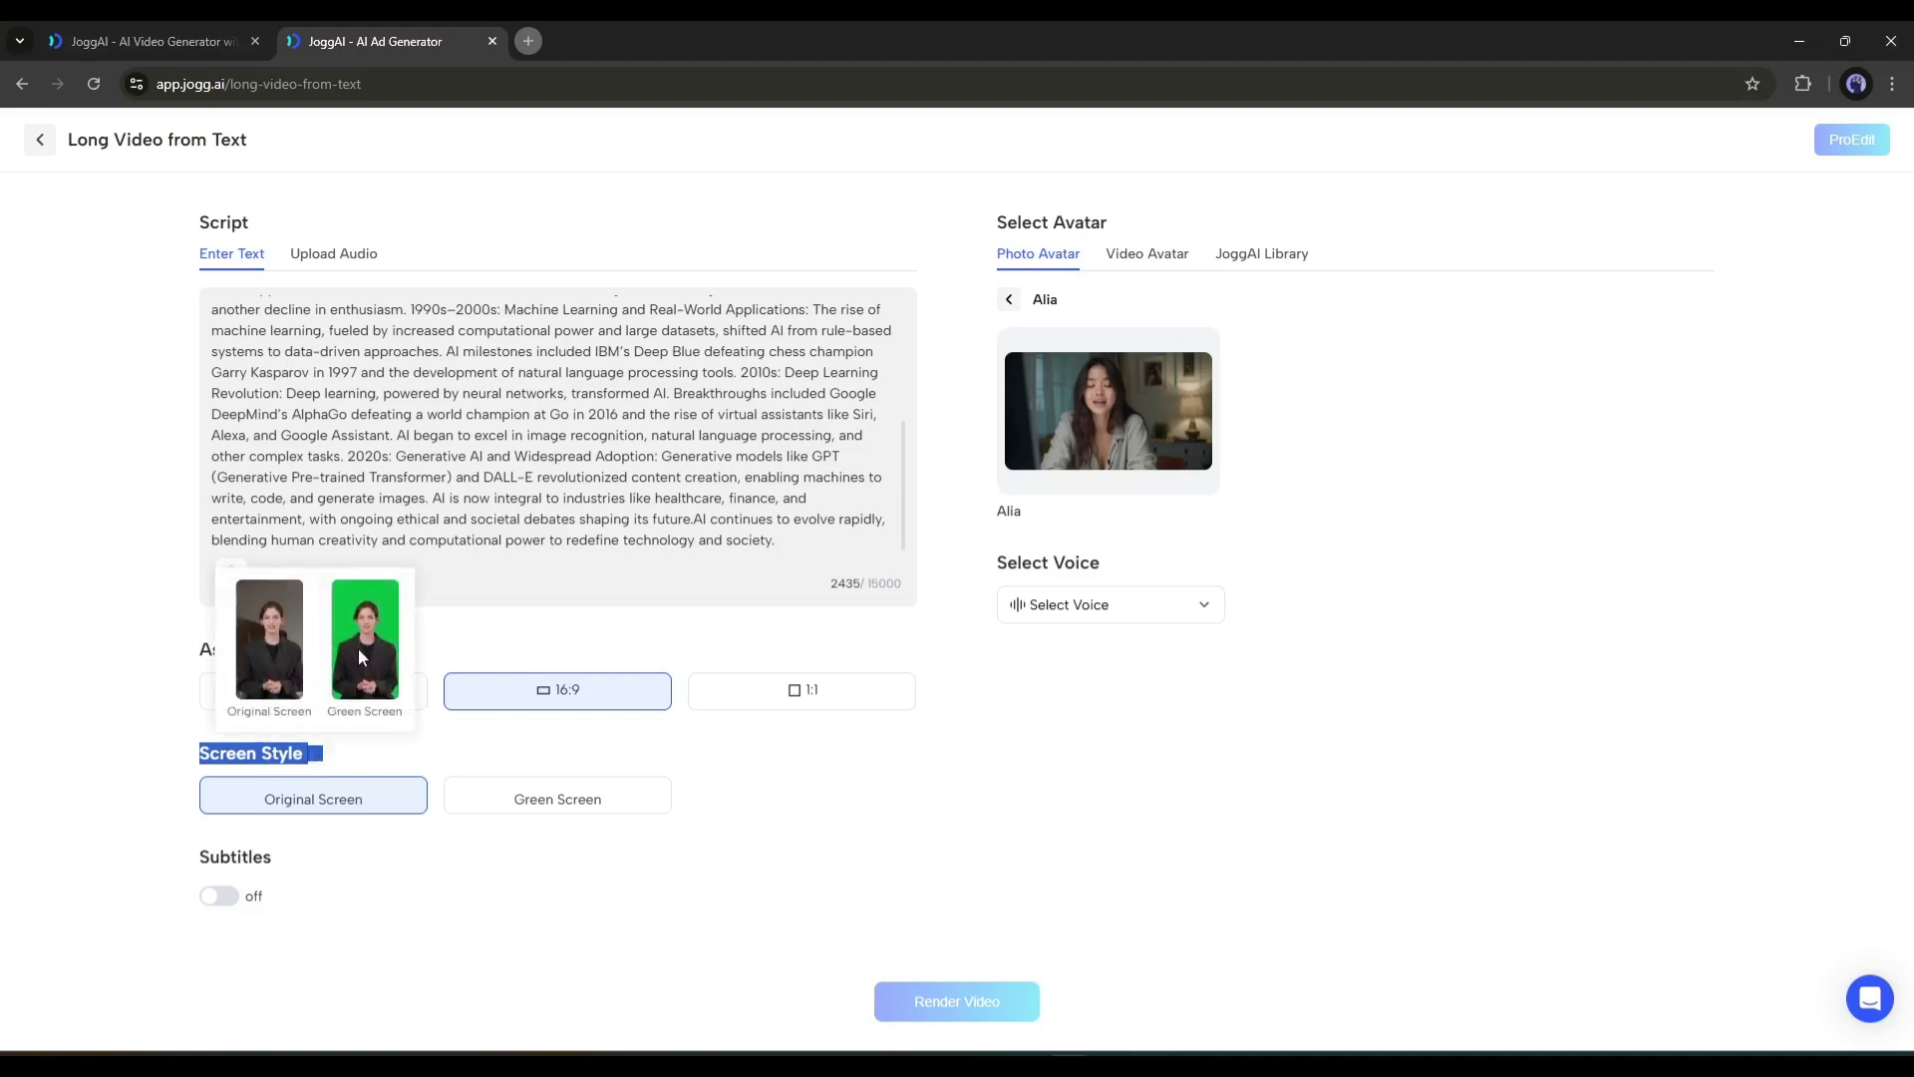
pyautogui.click(532, 798)
pyautogui.click(379, 803)
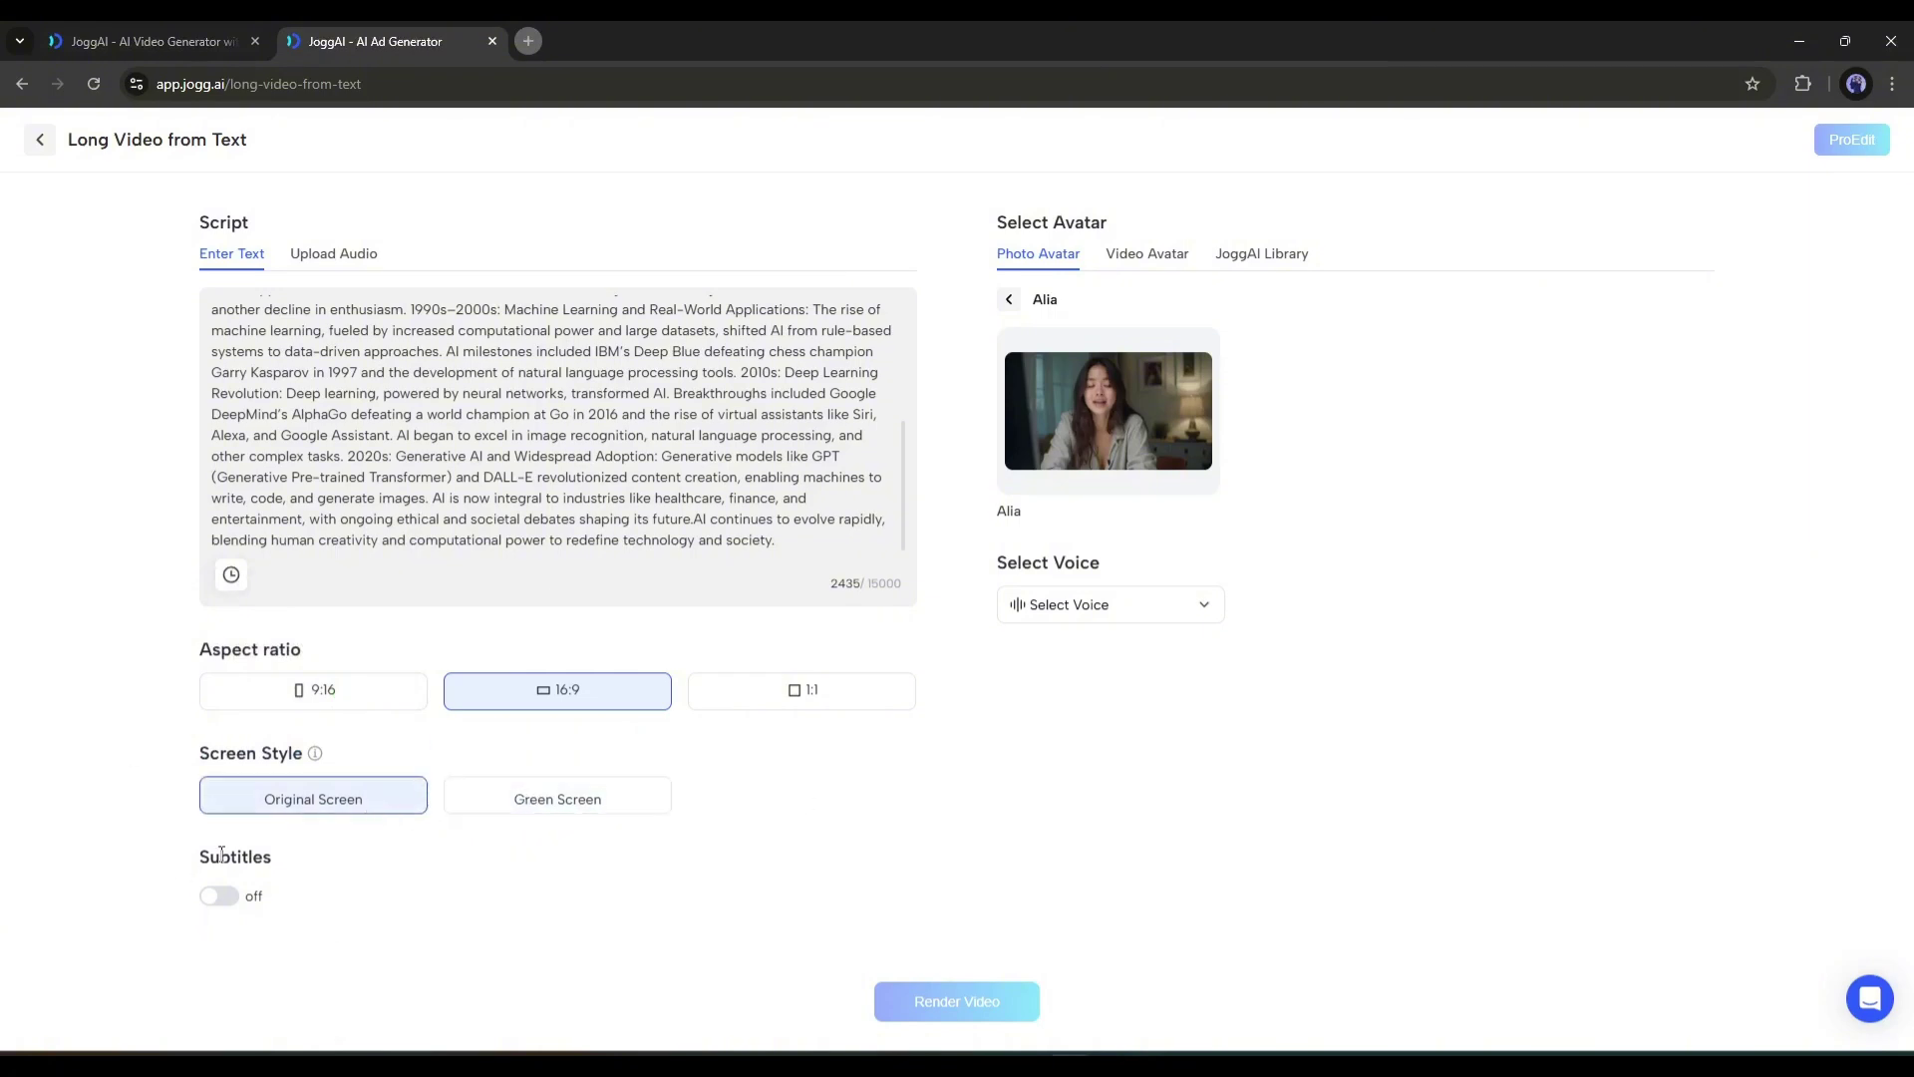
pyautogui.moveTo(221, 854); pyautogui.dragTo(308, 863)
pyautogui.click(303, 887)
pyautogui.click(221, 897)
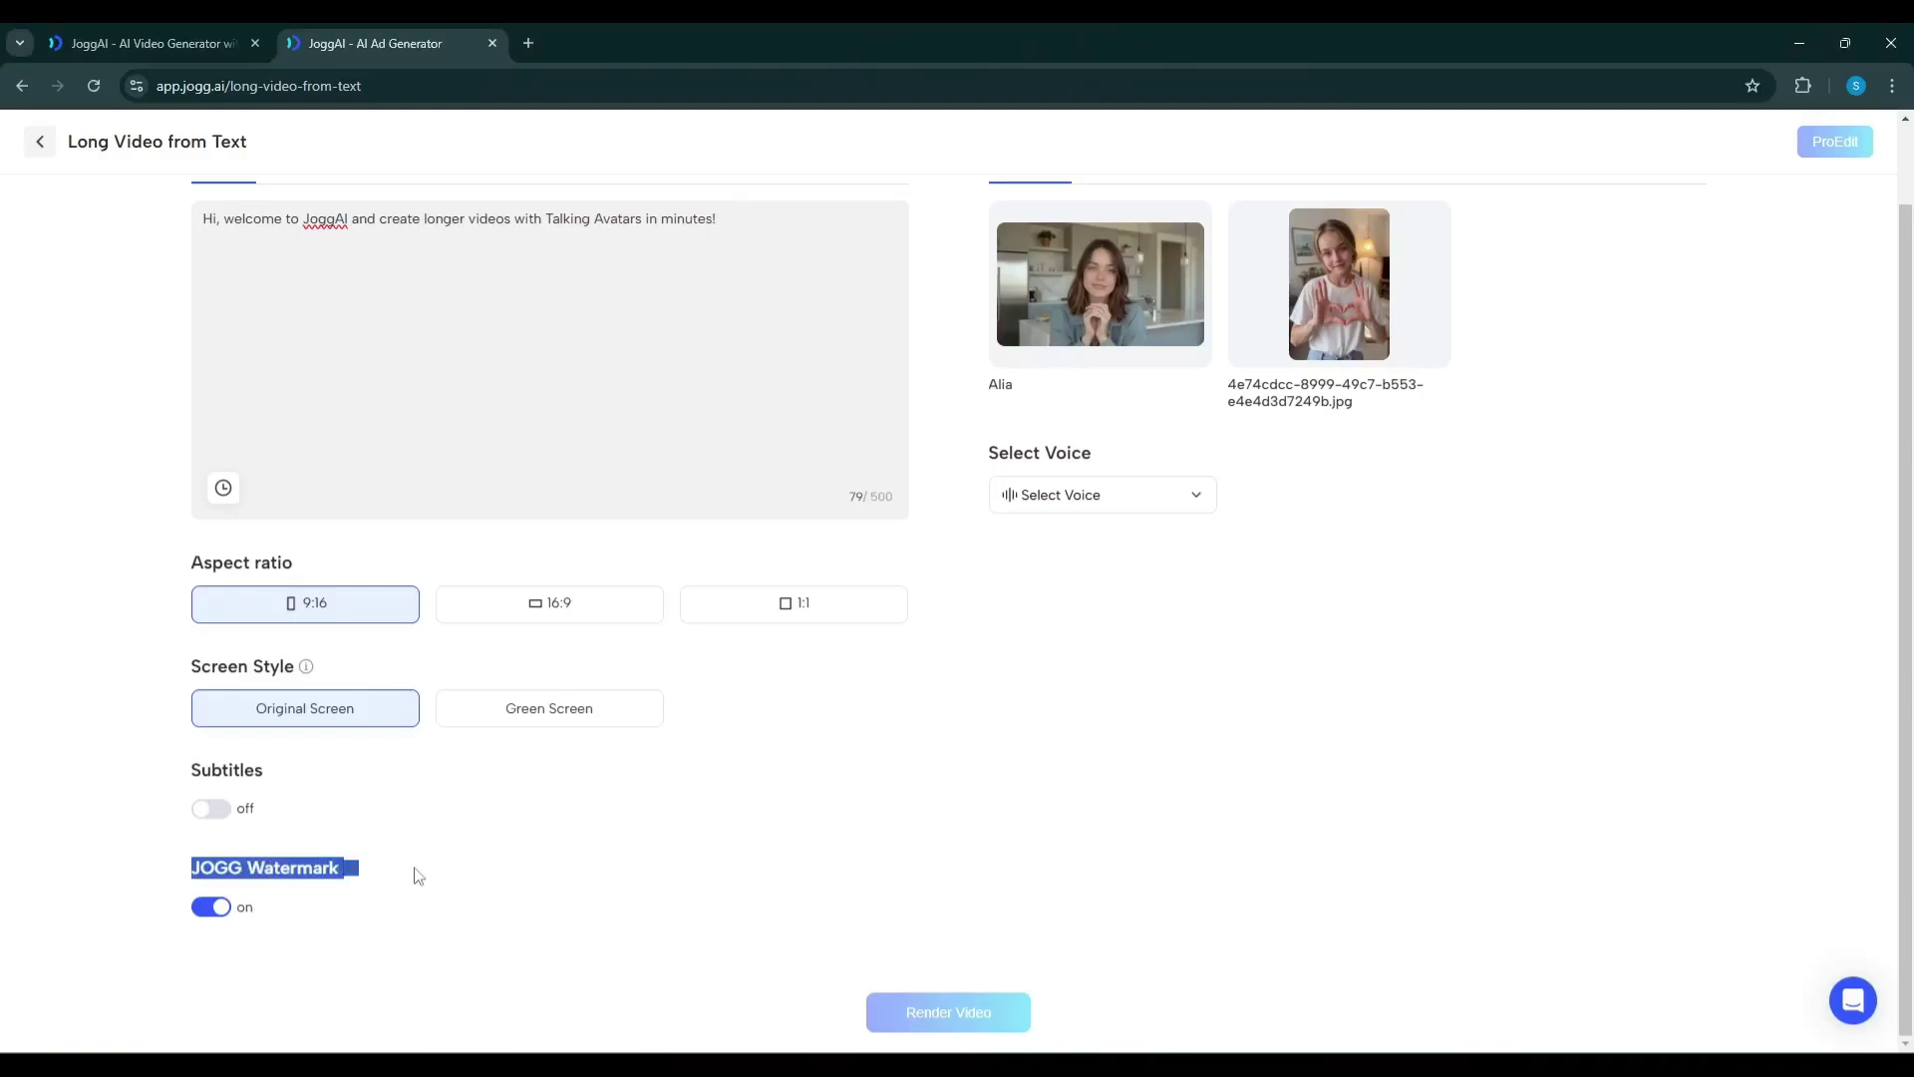
# - Try to turn off the JOGG watermark and view the paid plans from the upgrade prompt
pyautogui.click(395, 875)
pyautogui.click(228, 908)
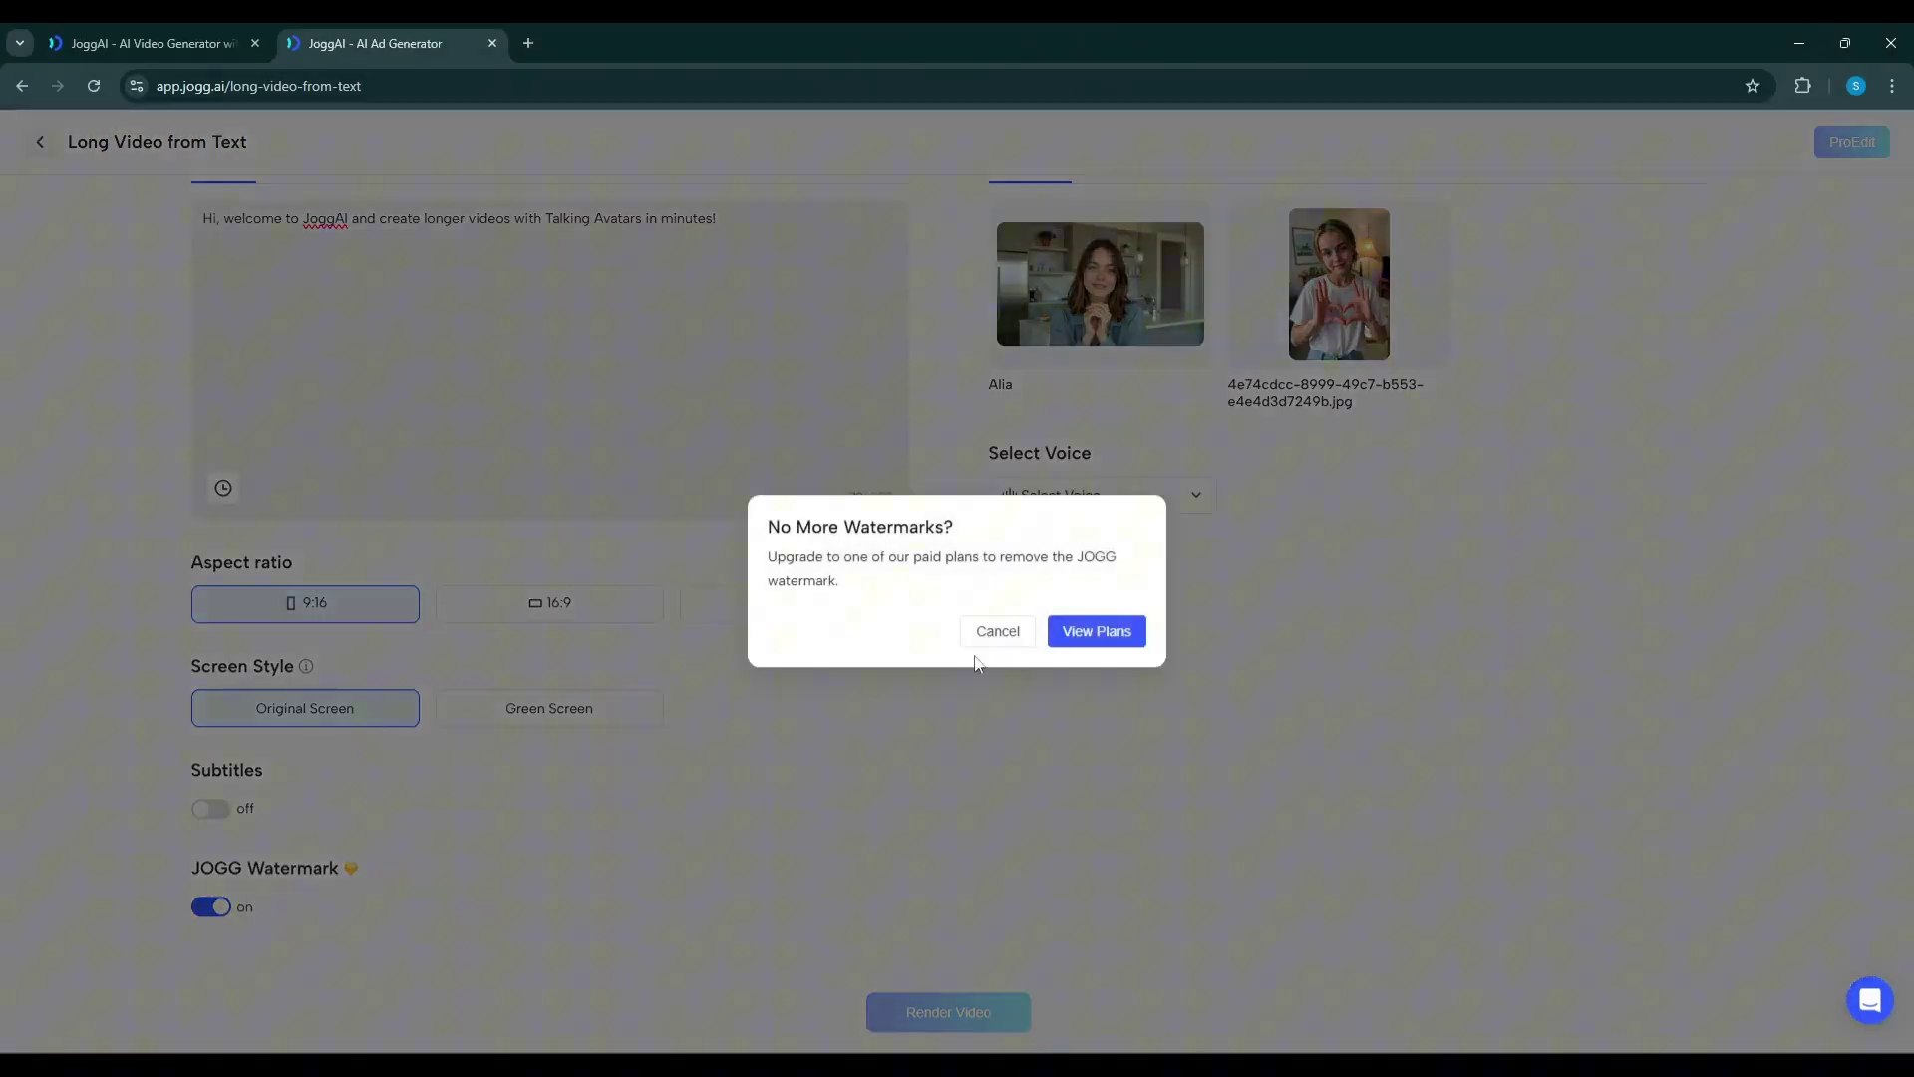
pyautogui.click(1101, 632)
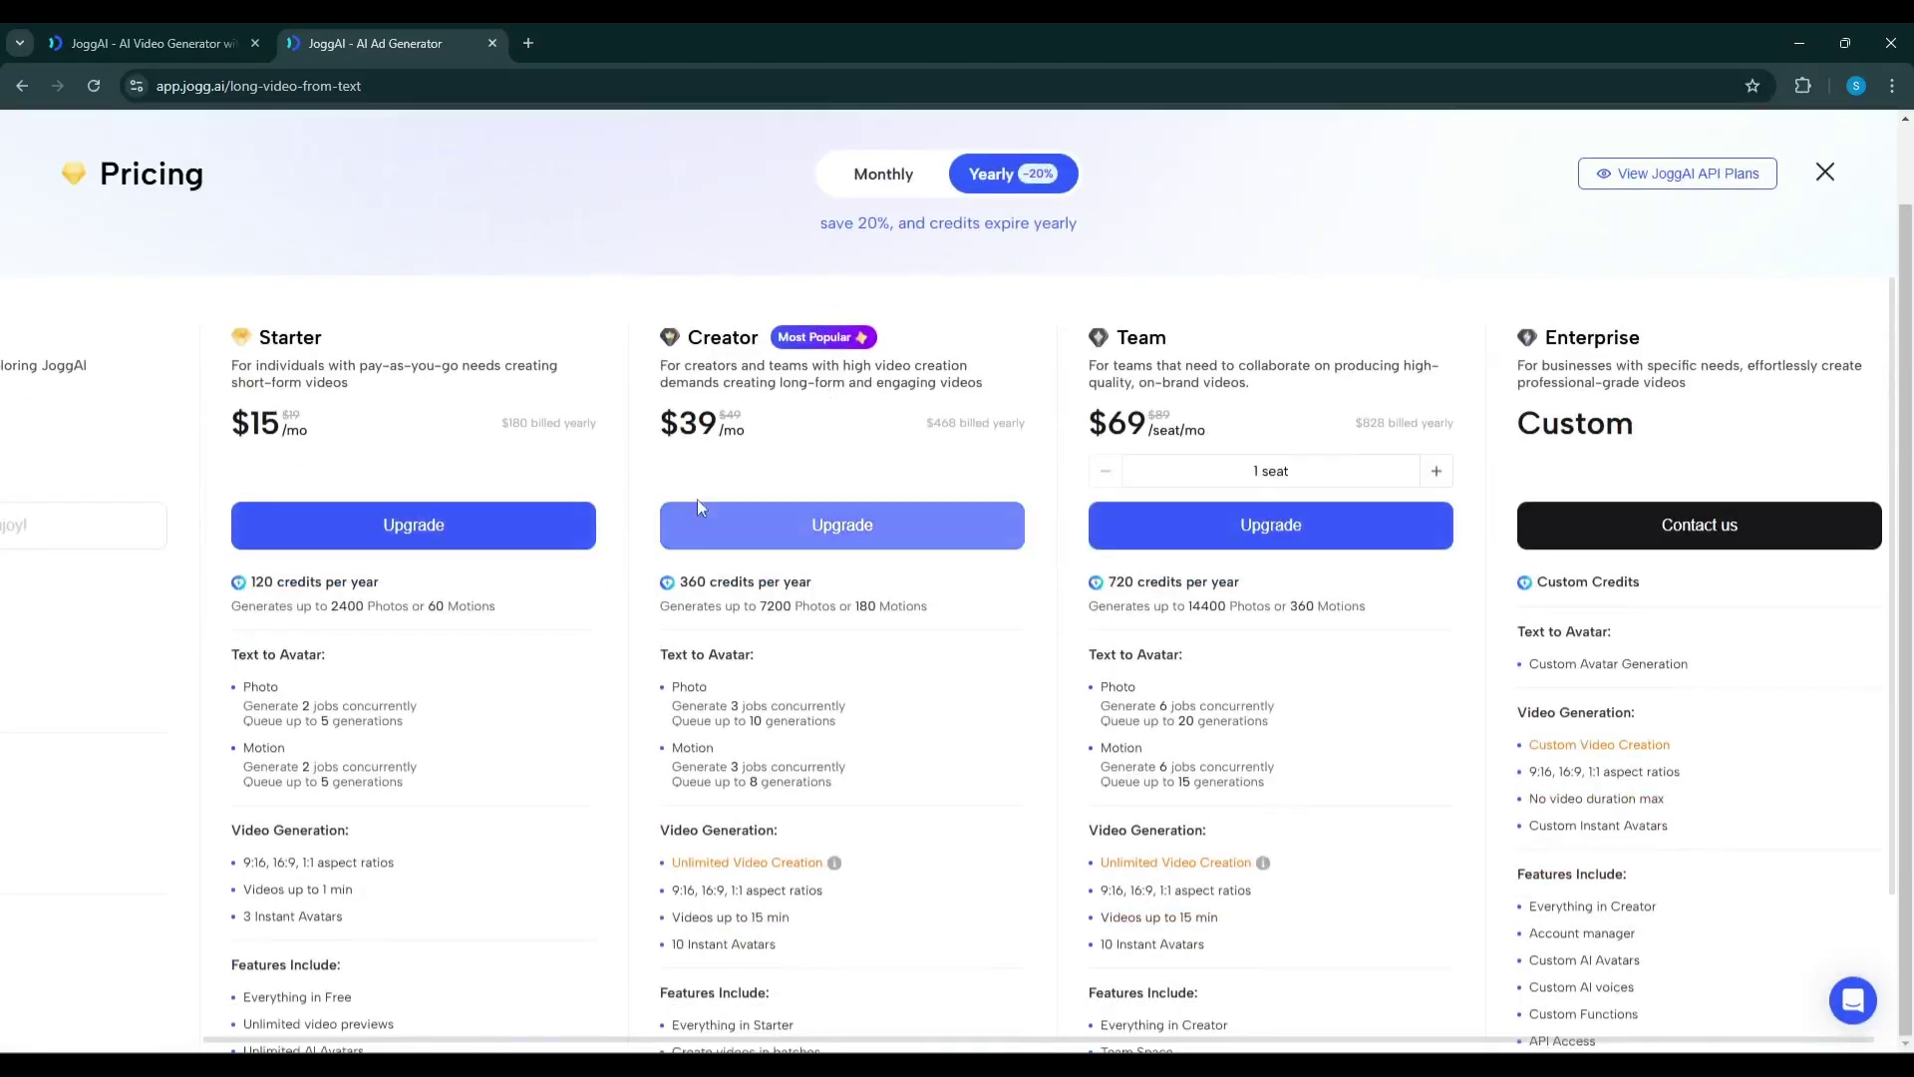
# - Review the Starter and Creator plans, noting Creator's $39 price, 360 credits/year and unlimited videos
pyautogui.doubleClick(272, 329)
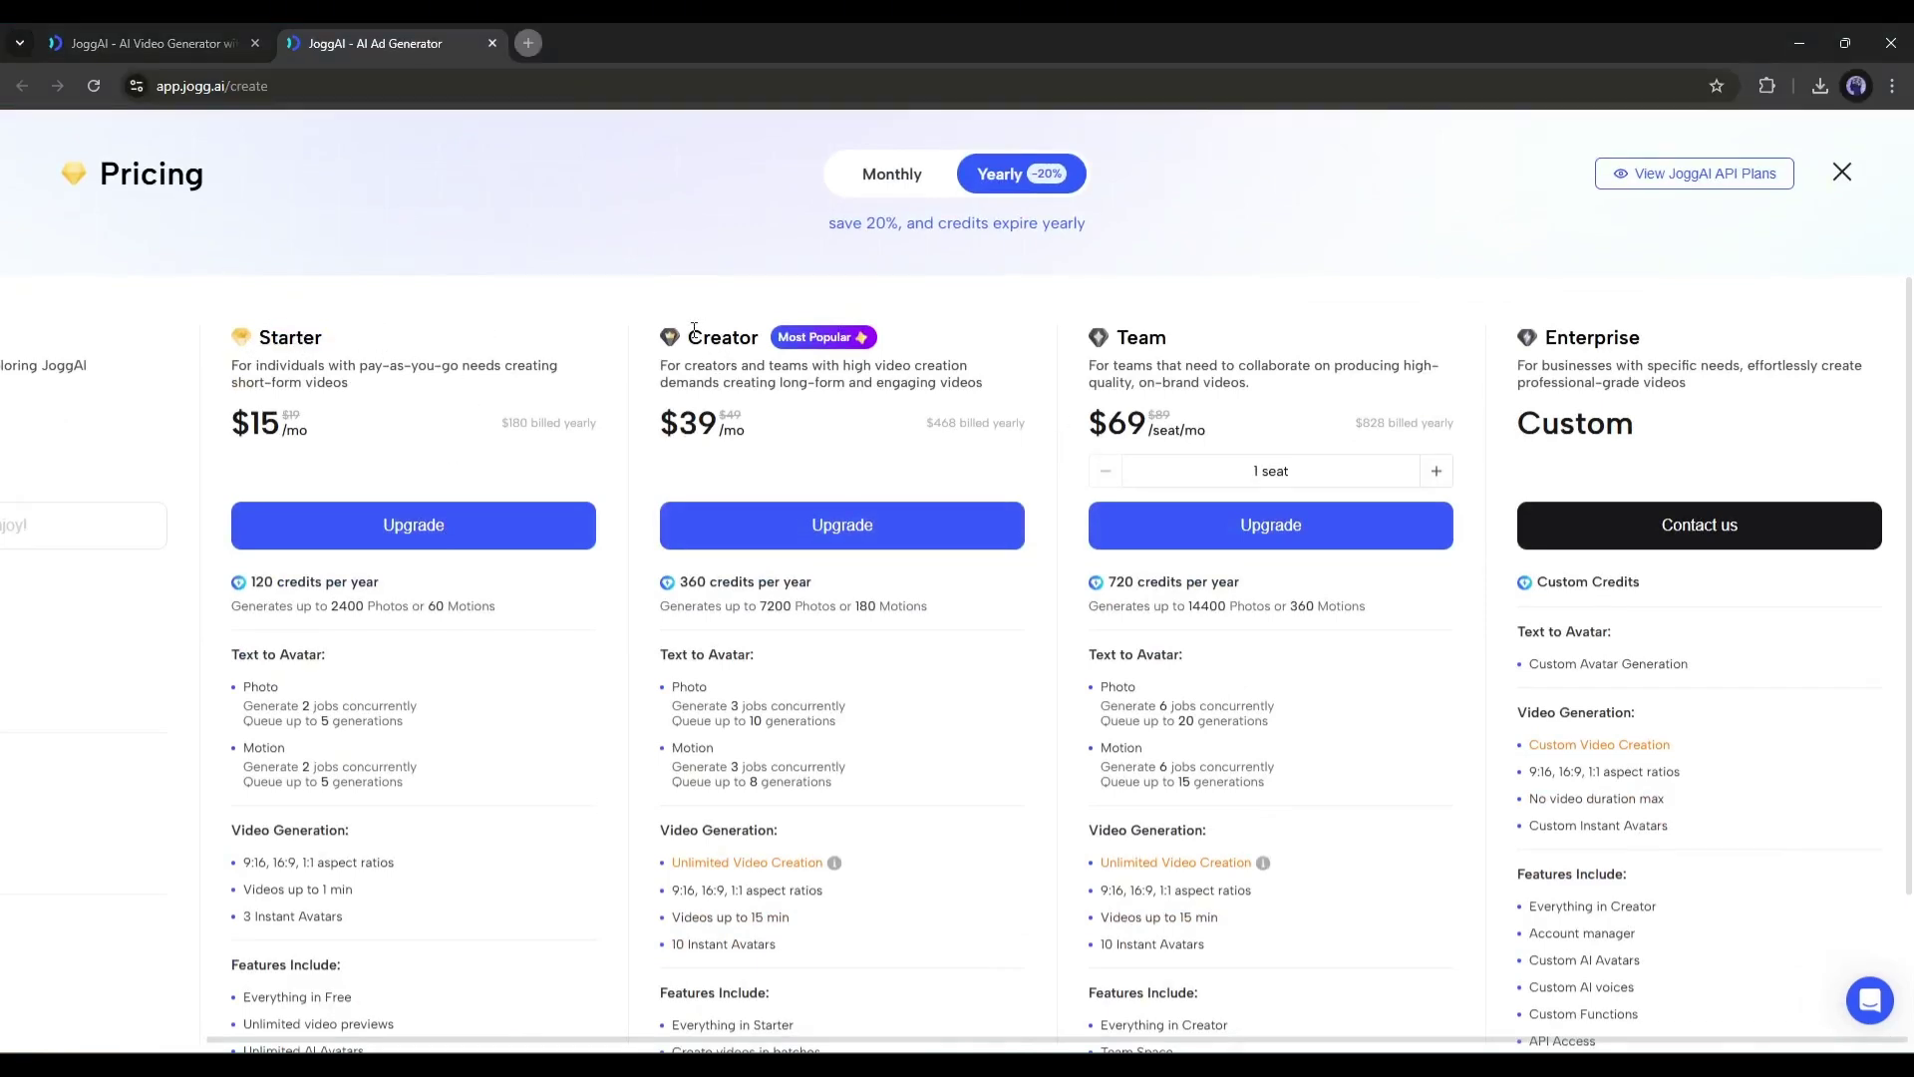
pyautogui.moveTo(695, 329); pyautogui.dragTo(754, 331)
pyautogui.click(752, 332)
pyautogui.moveTo(693, 579); pyautogui.dragTo(865, 604)
pyautogui.click(730, 606)
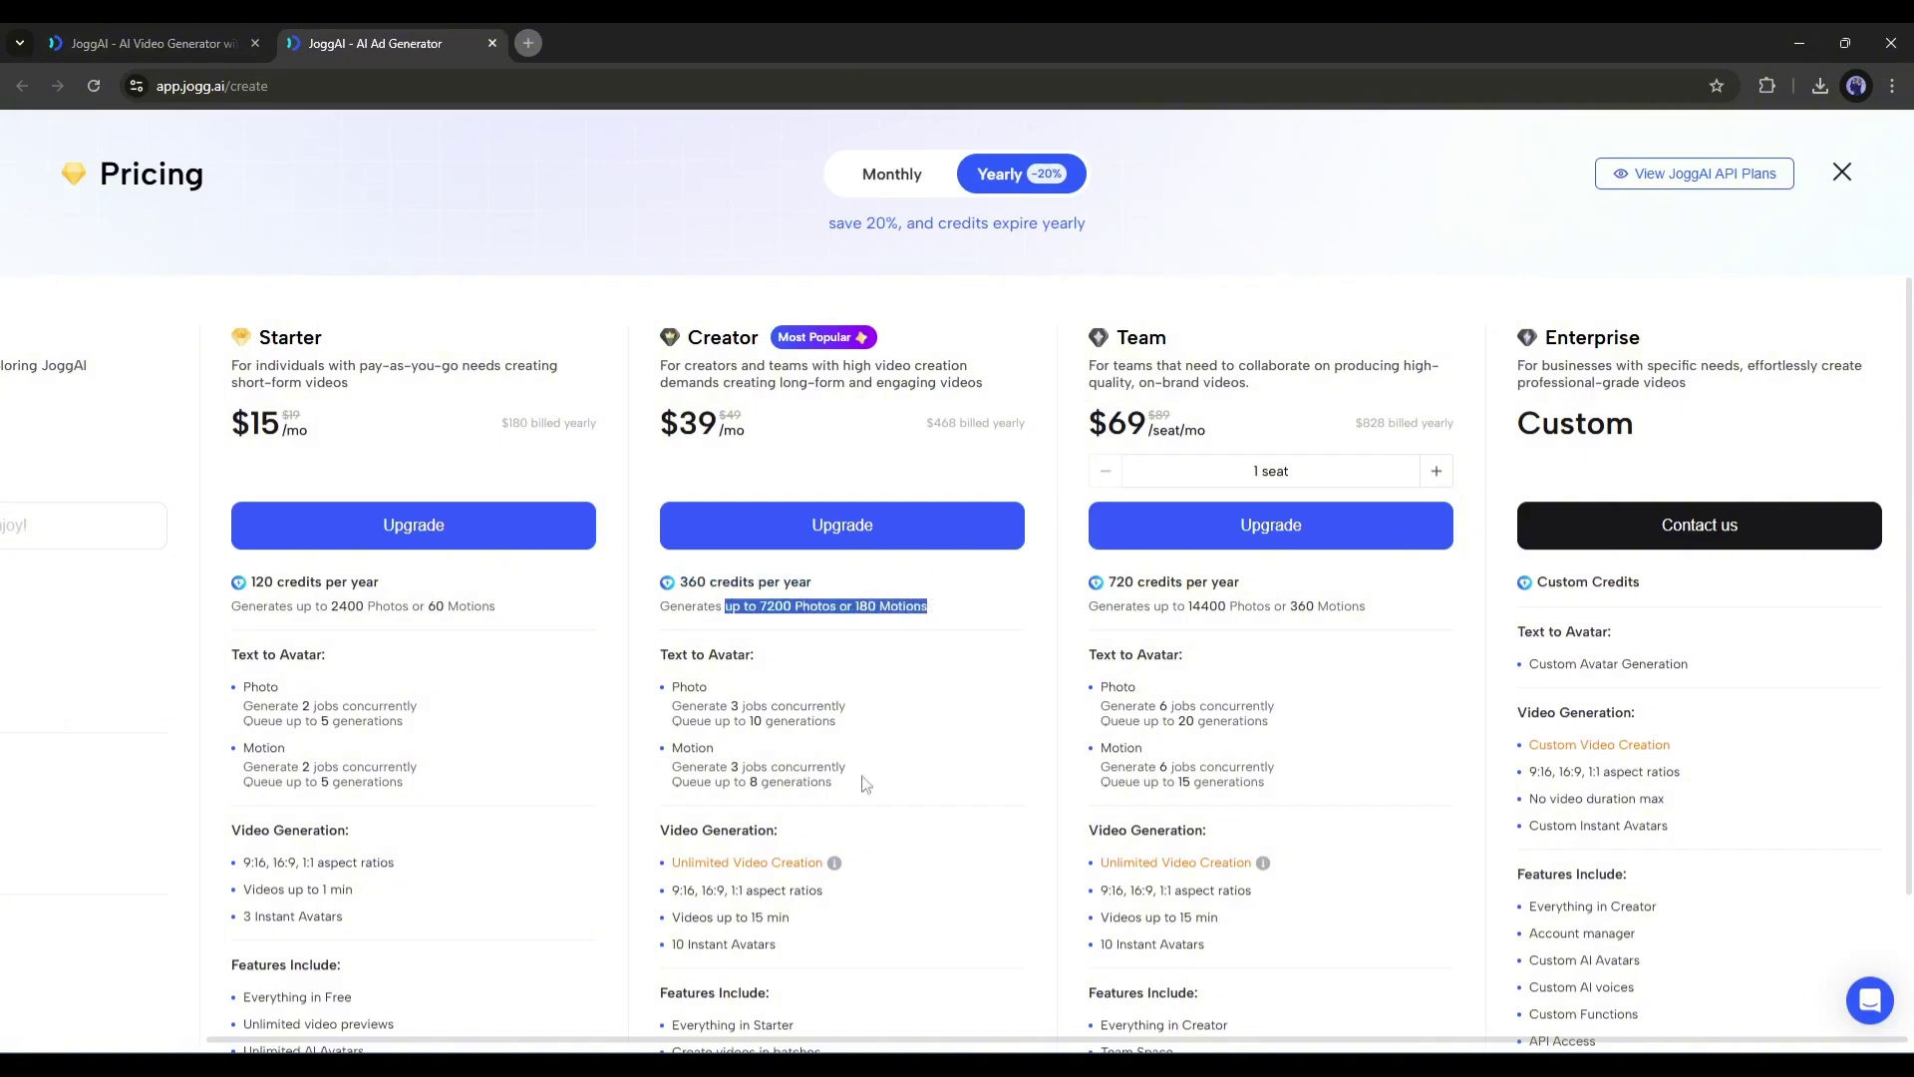
pyautogui.moveTo(674, 868); pyautogui.dragTo(795, 870)
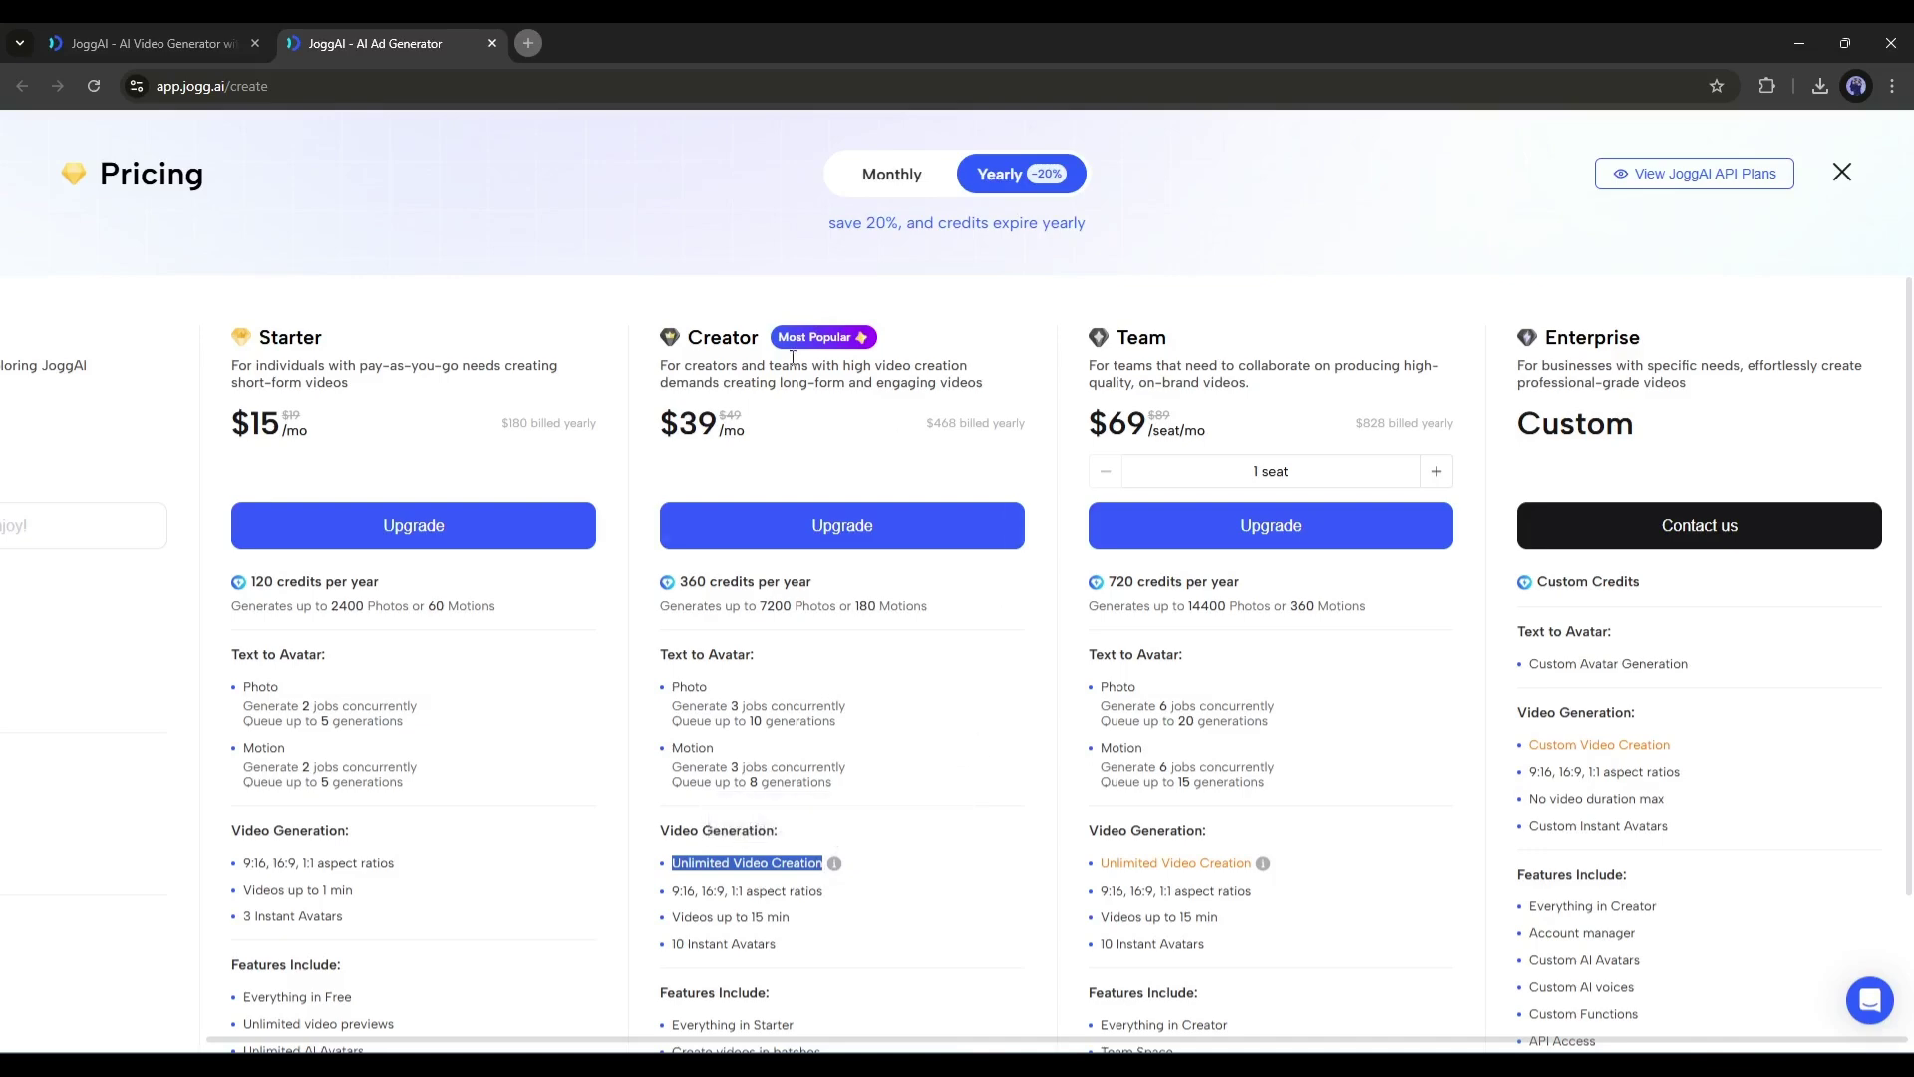
pyautogui.moveTo(657, 442); pyautogui.dragTo(747, 427)
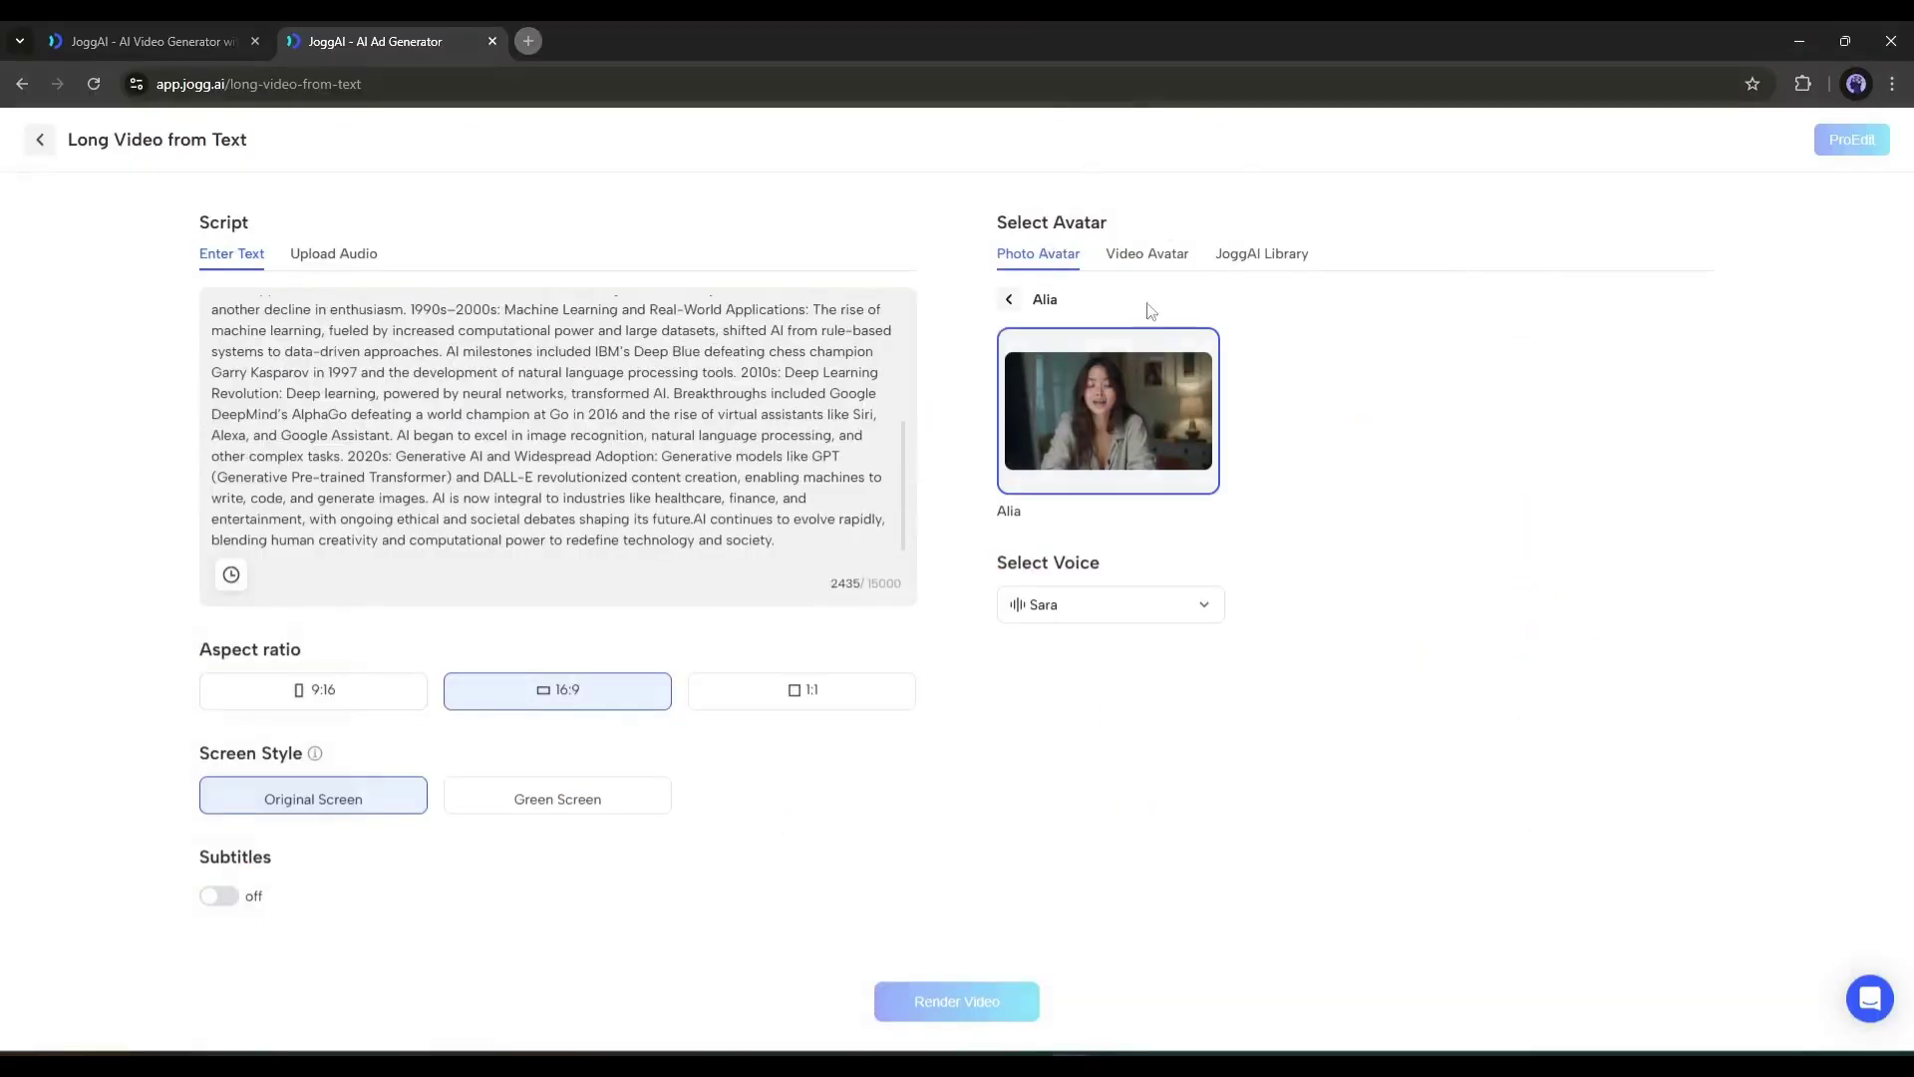
# - Keep the Alia photo avatar and Sara voice, then submit the render as 'Alia 0110' in MP4
pyautogui.click(1169, 261)
pyautogui.click(1246, 255)
pyautogui.click(1032, 257)
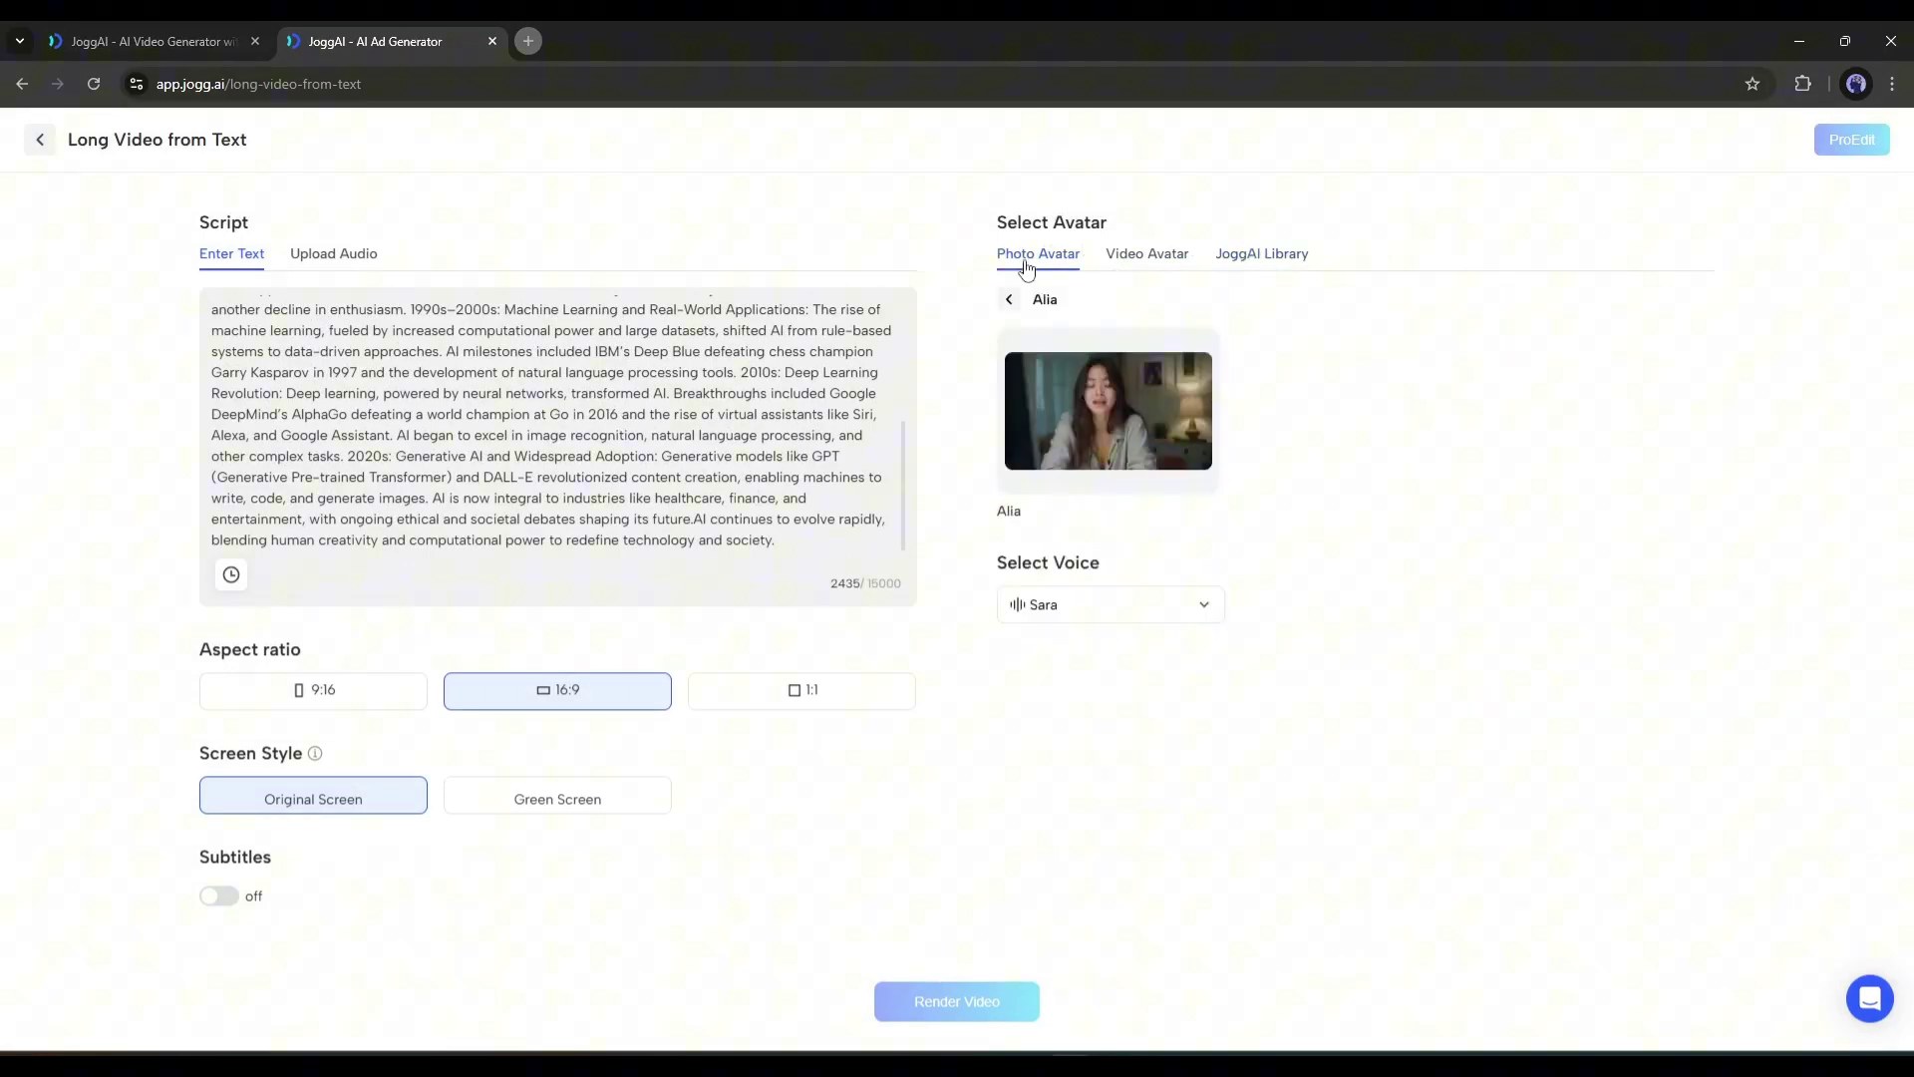
pyautogui.click(1081, 611)
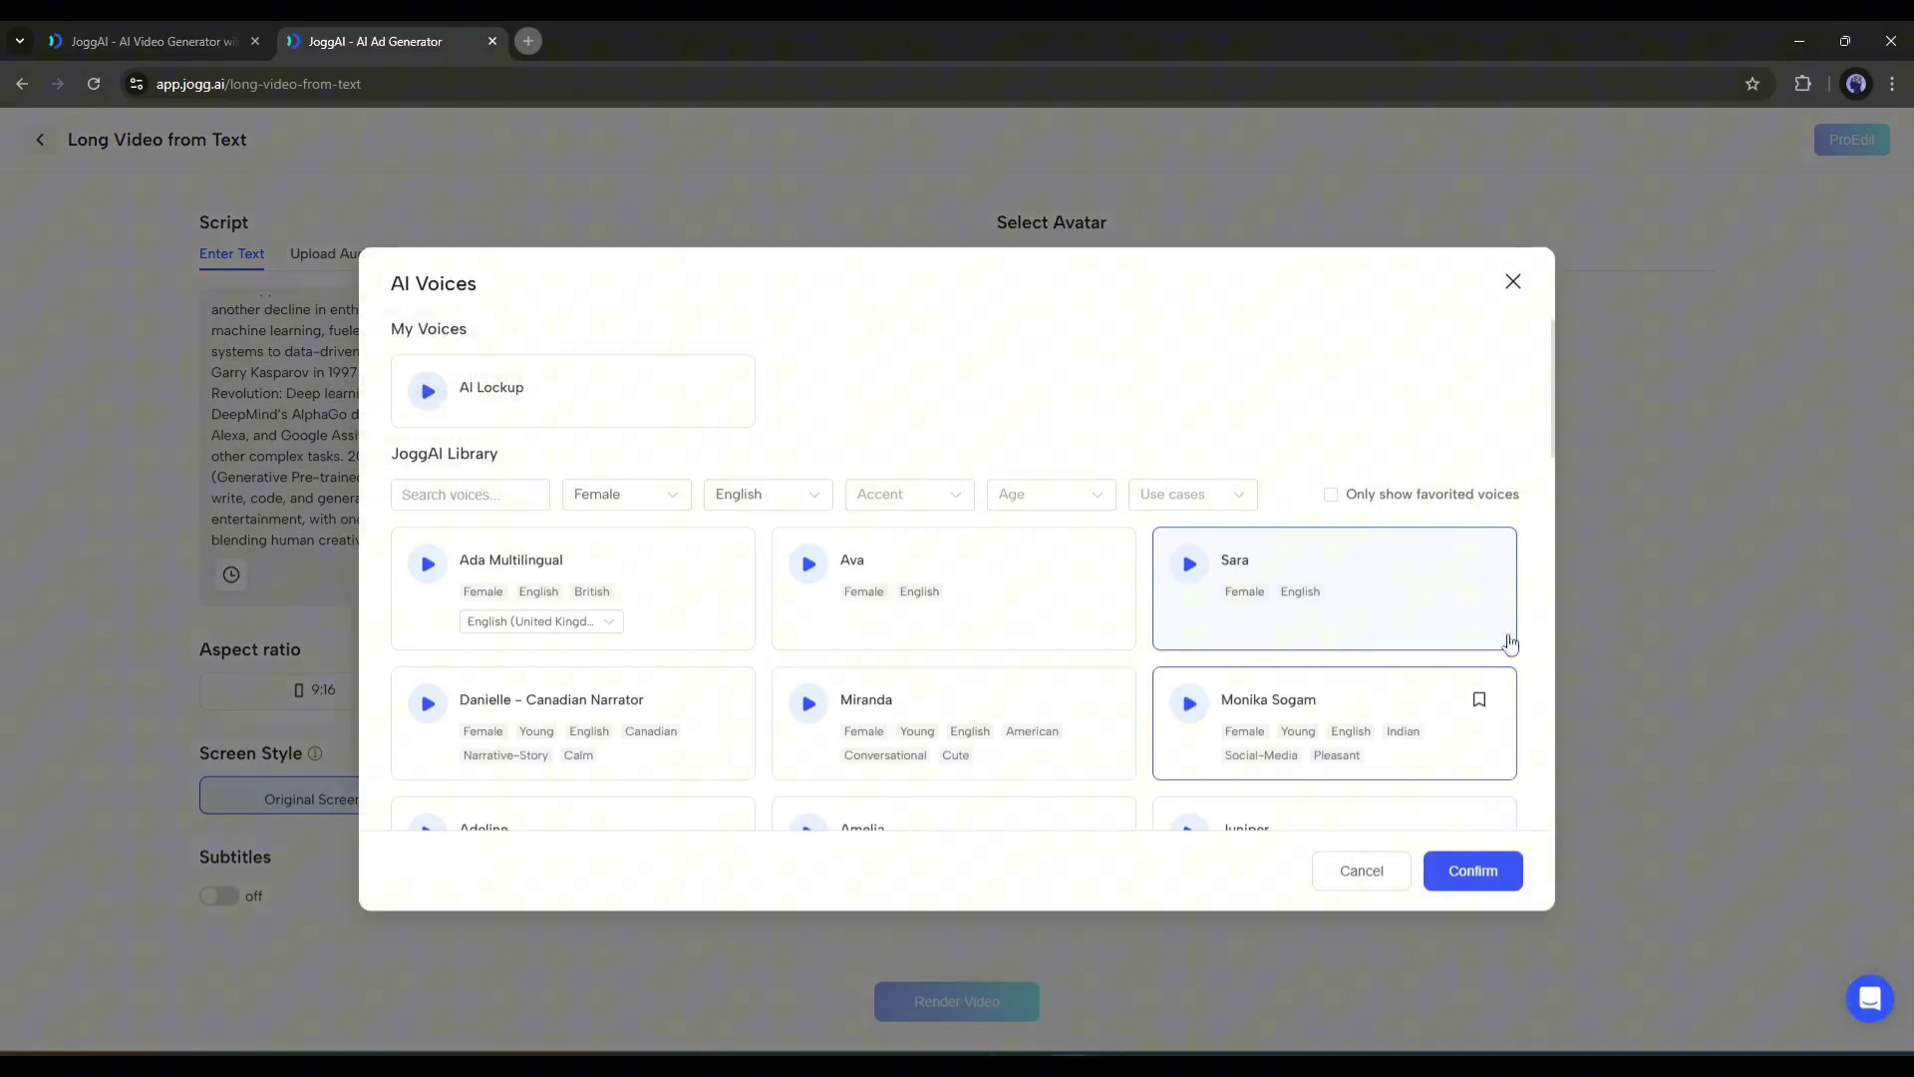
pyautogui.click(1513, 283)
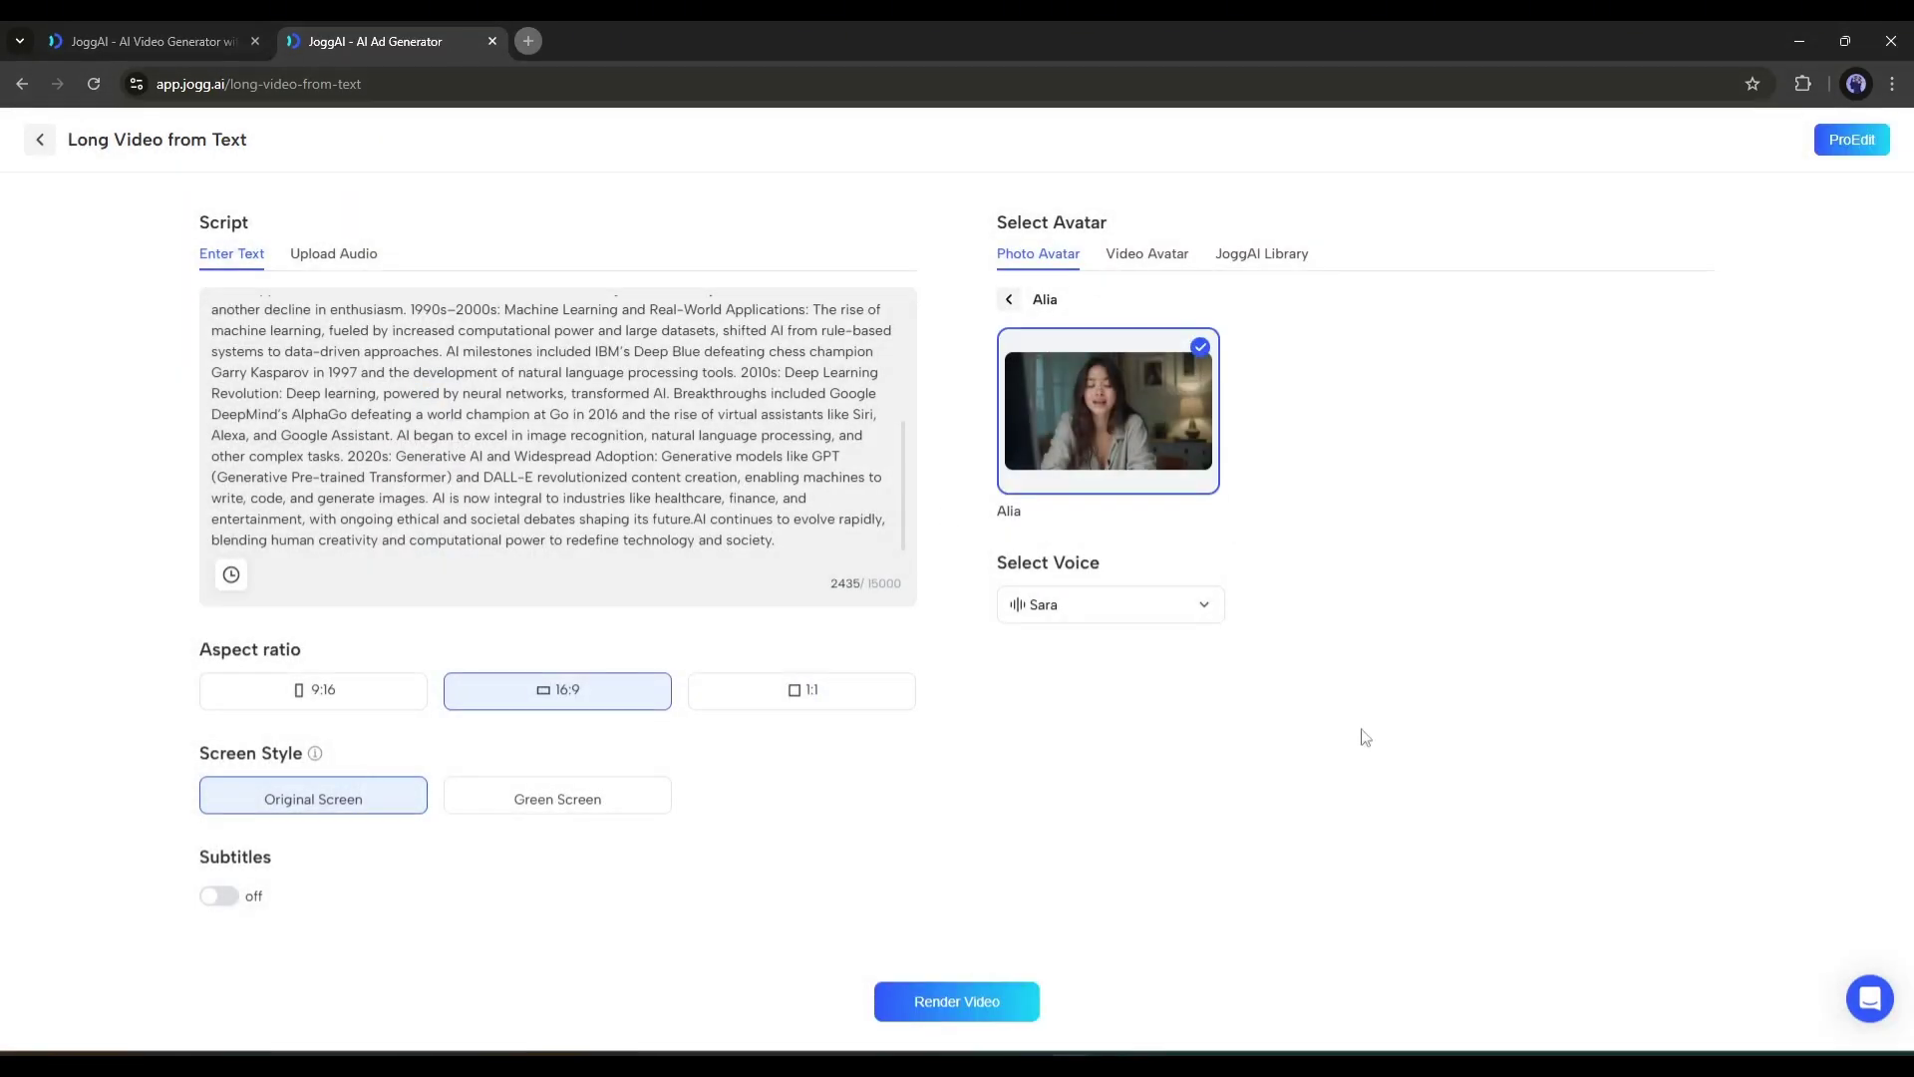
pyautogui.click(940, 1007)
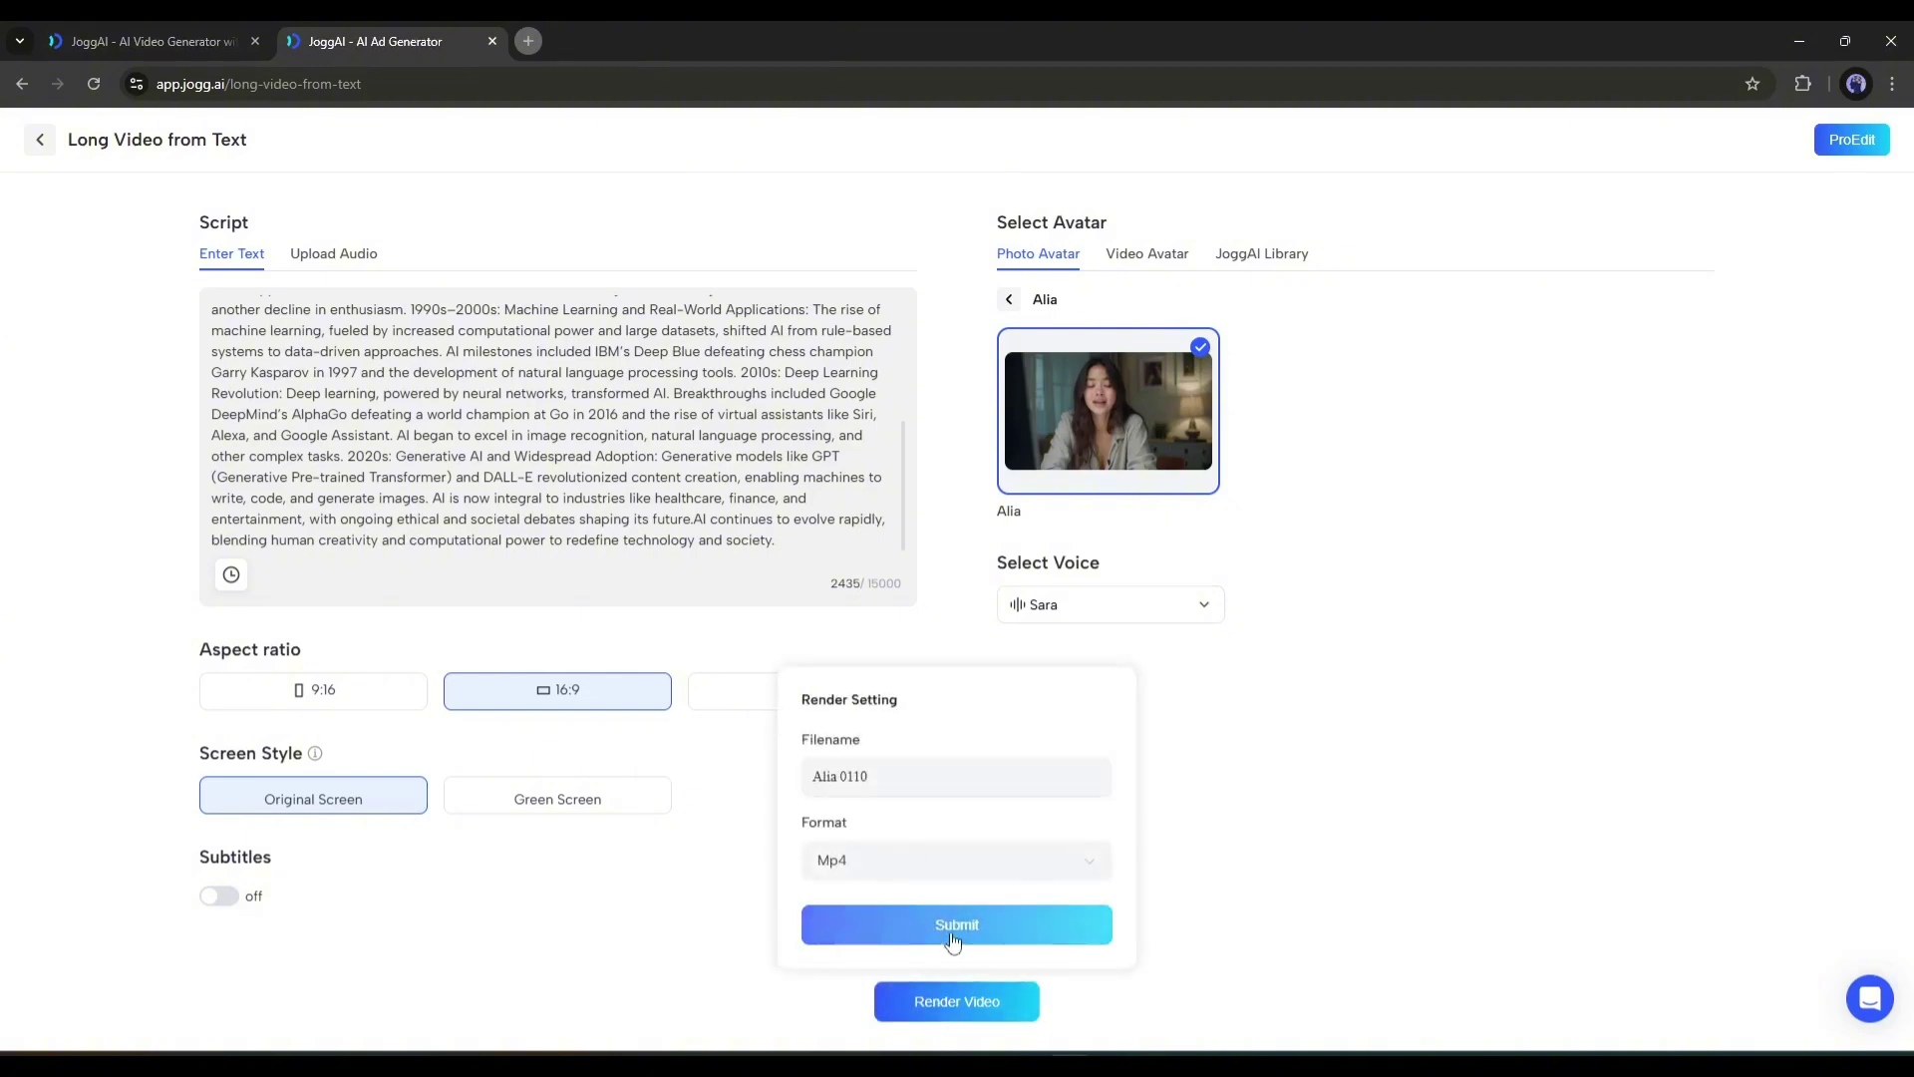
pyautogui.click(993, 927)
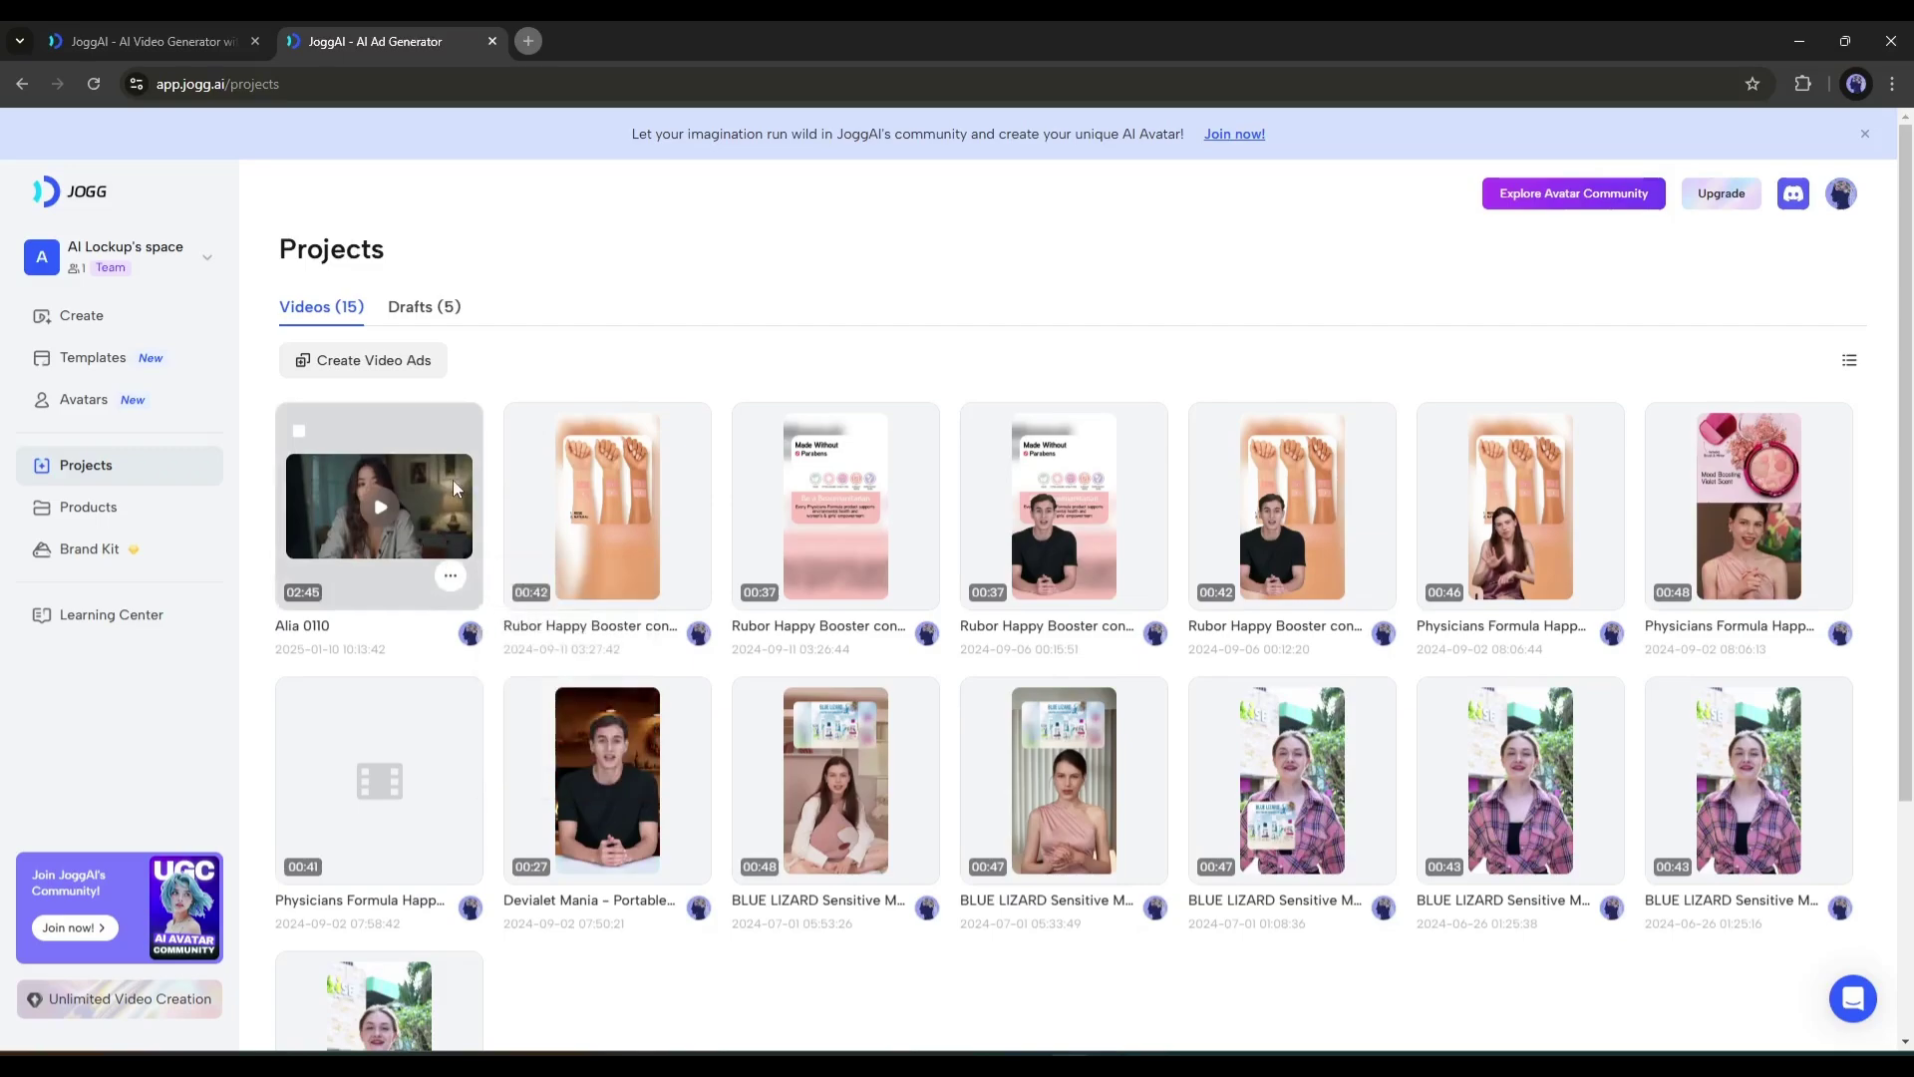
# - Play the finished 02:45 Alia 0110 video, then close the preview
pyautogui.click(380, 511)
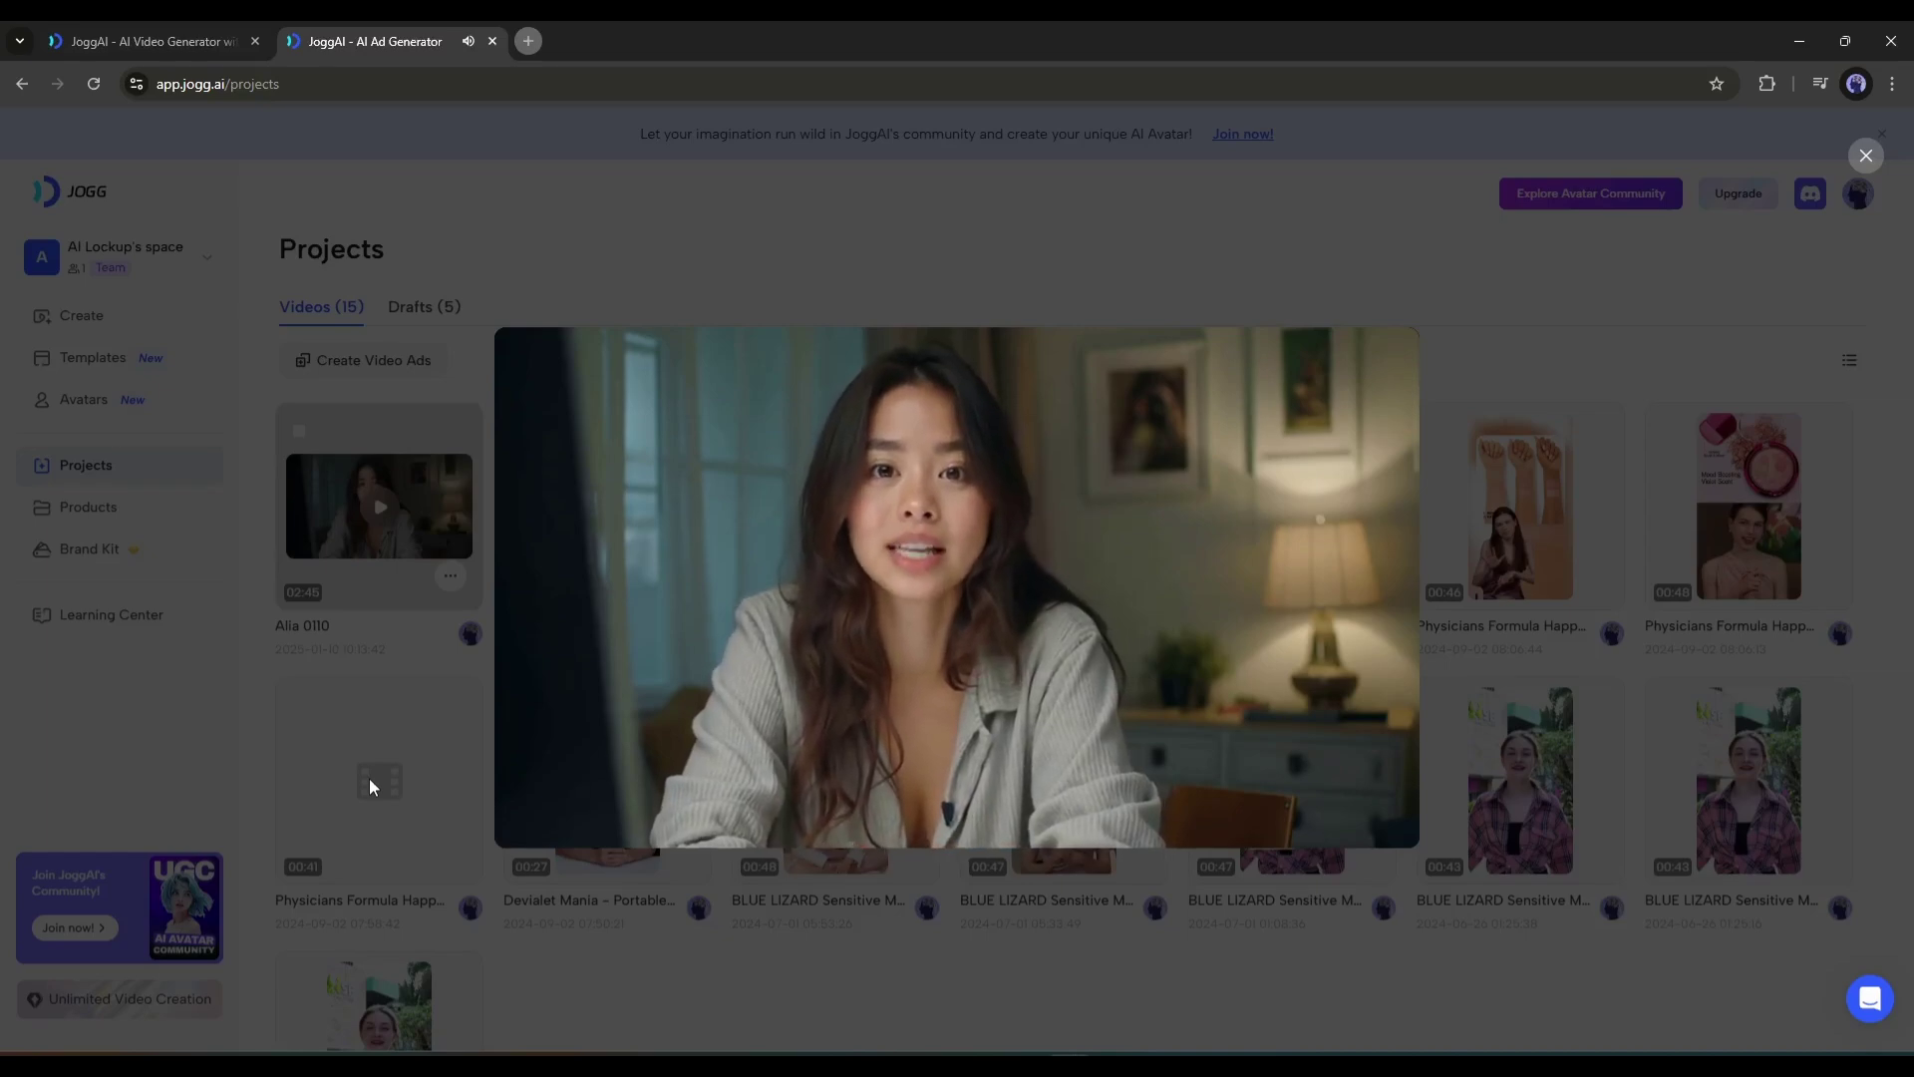
pyautogui.moveTo(792, 703)
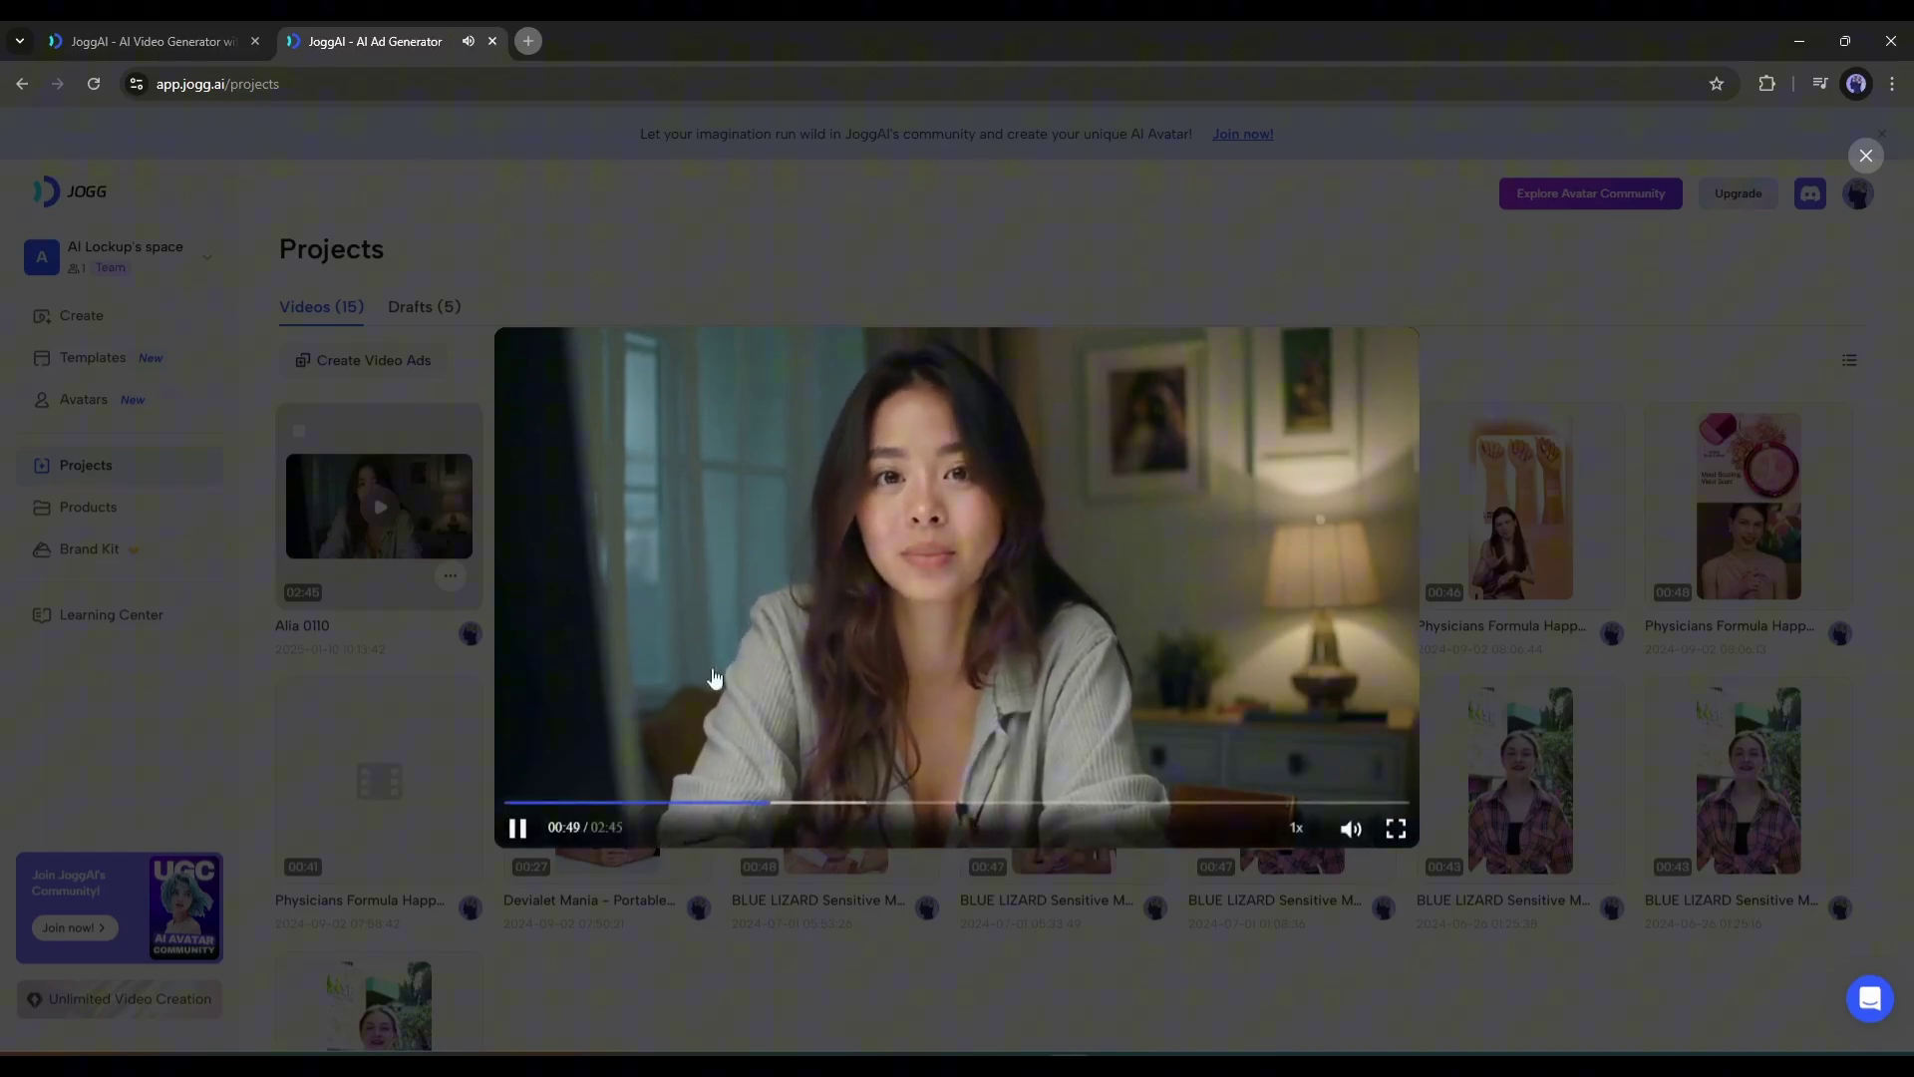
pyautogui.click(273, 758)
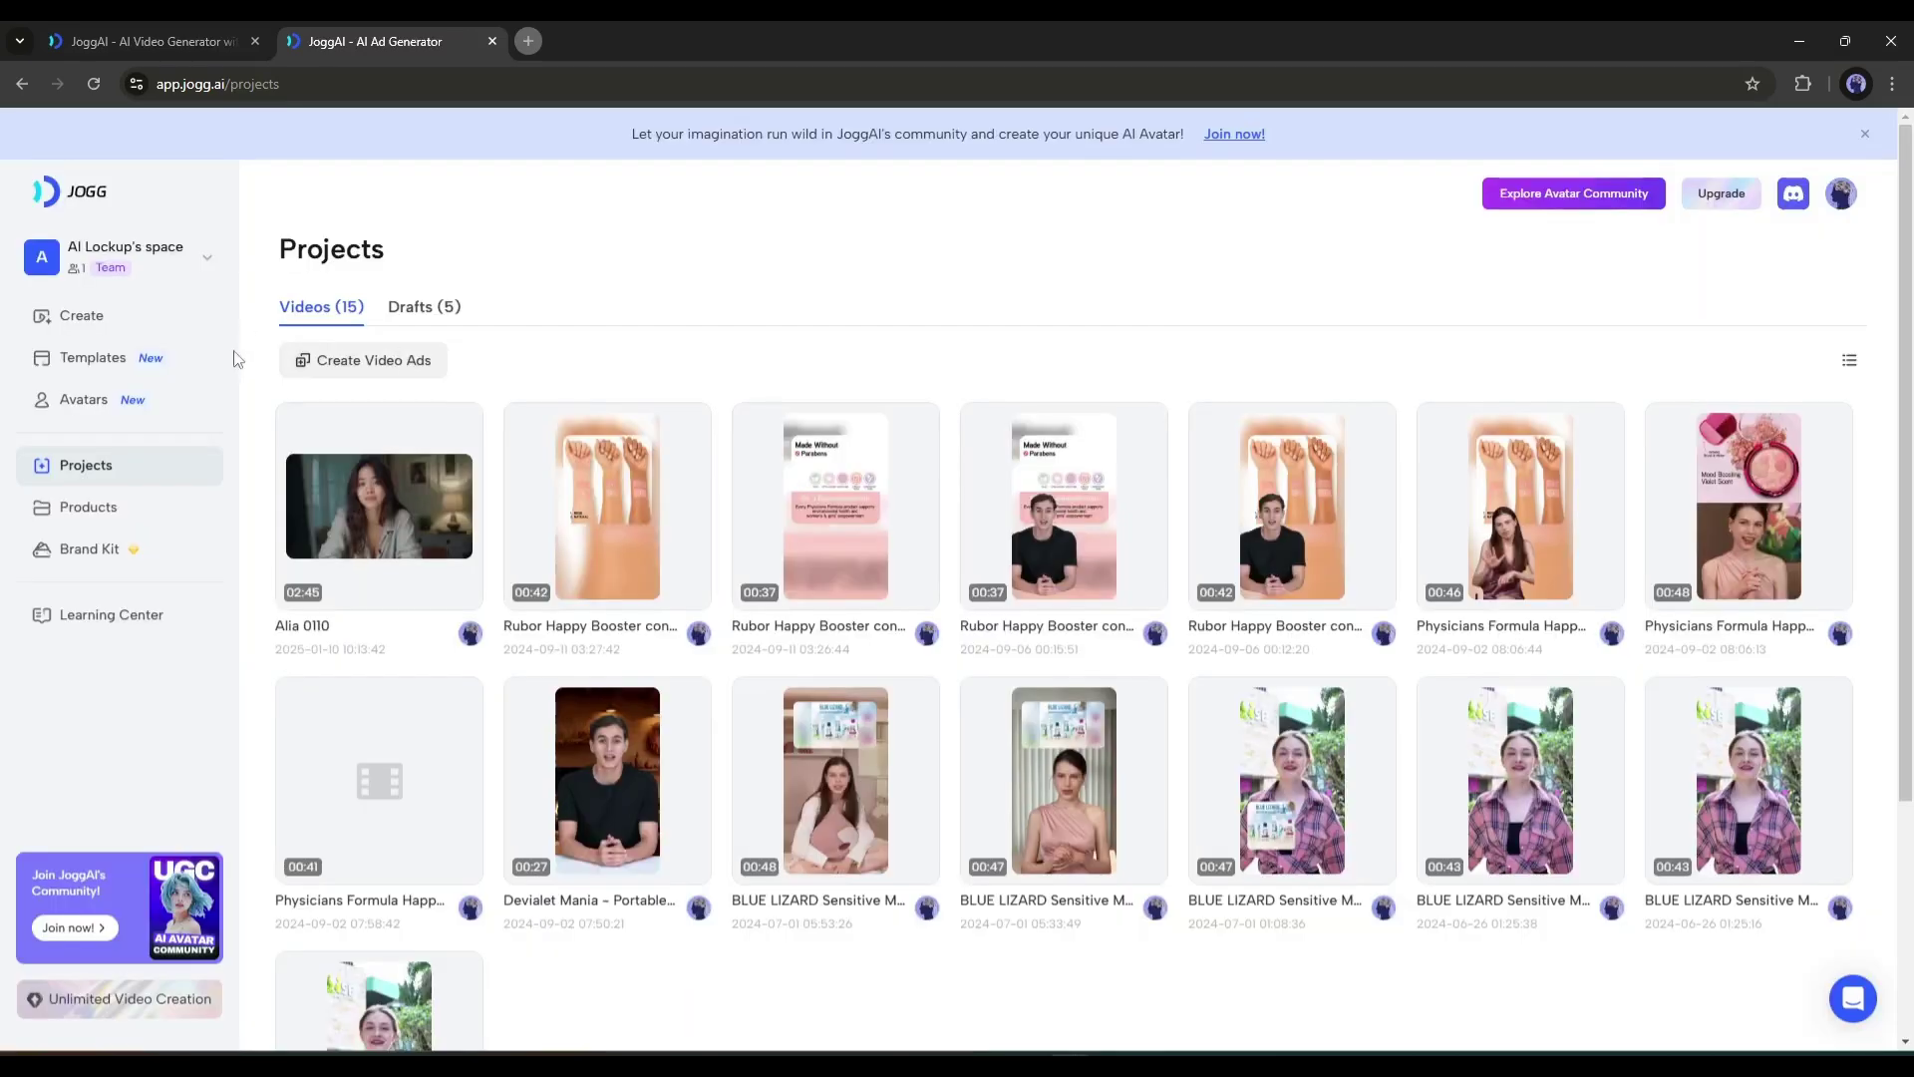
pyautogui.scroll(-3, 498, 648)
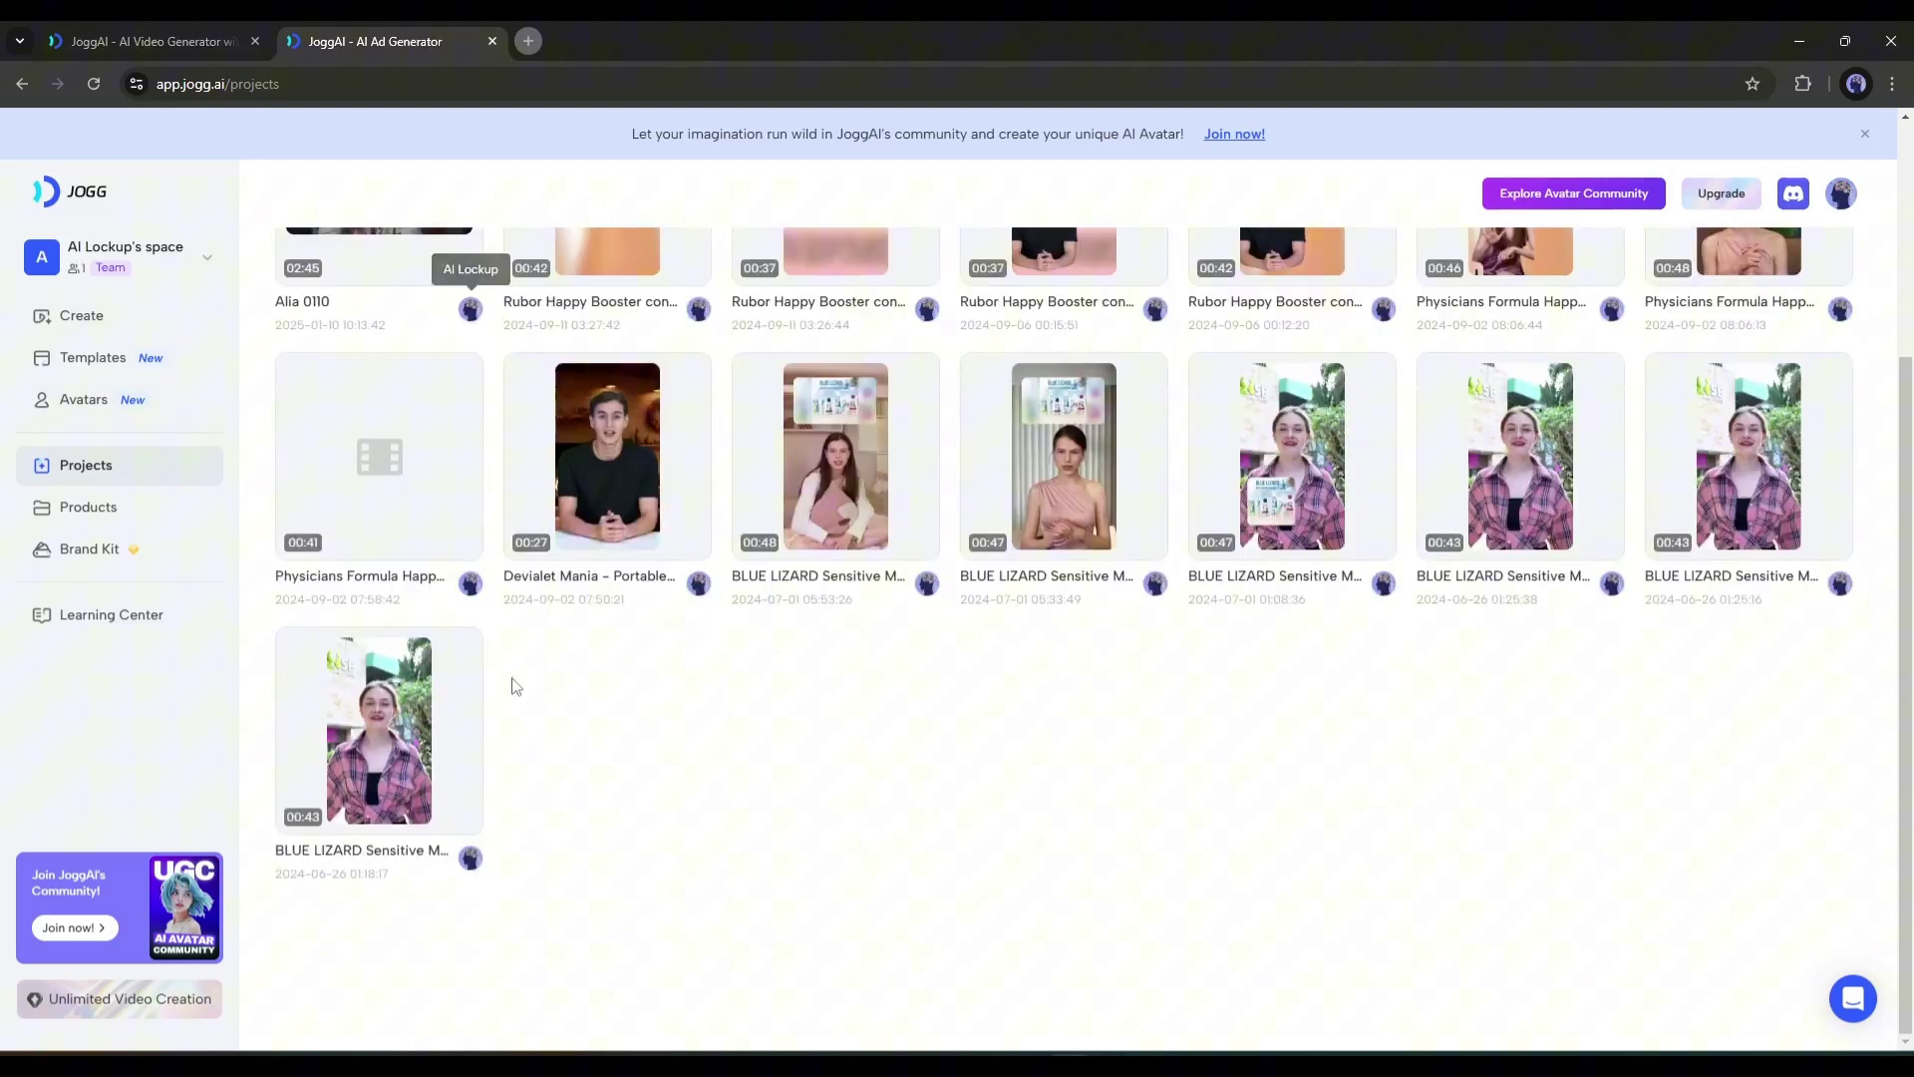
pyautogui.scroll(3, 593, 723)
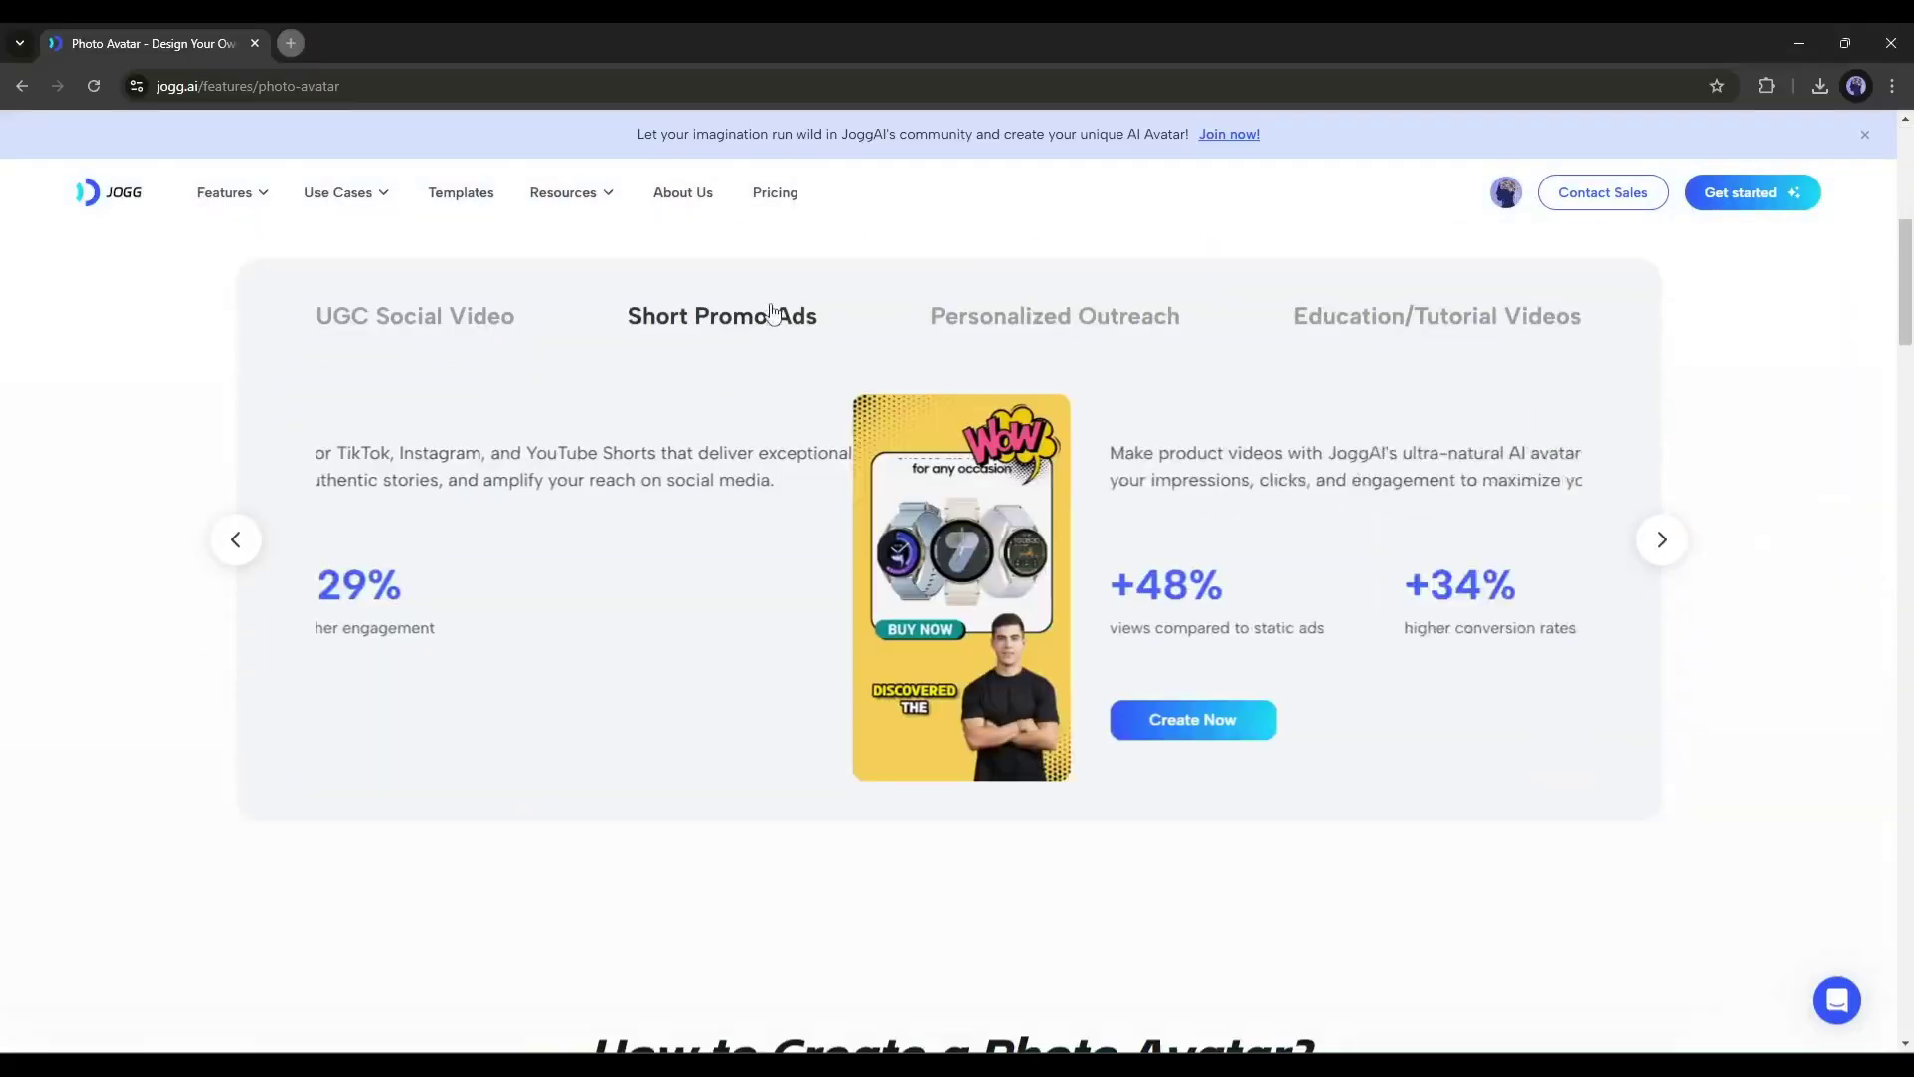
# - View the Personalized Outreach and Education/Tutorial Videos use cases and expand creation steps 2 and 3
pyautogui.click(994, 319)
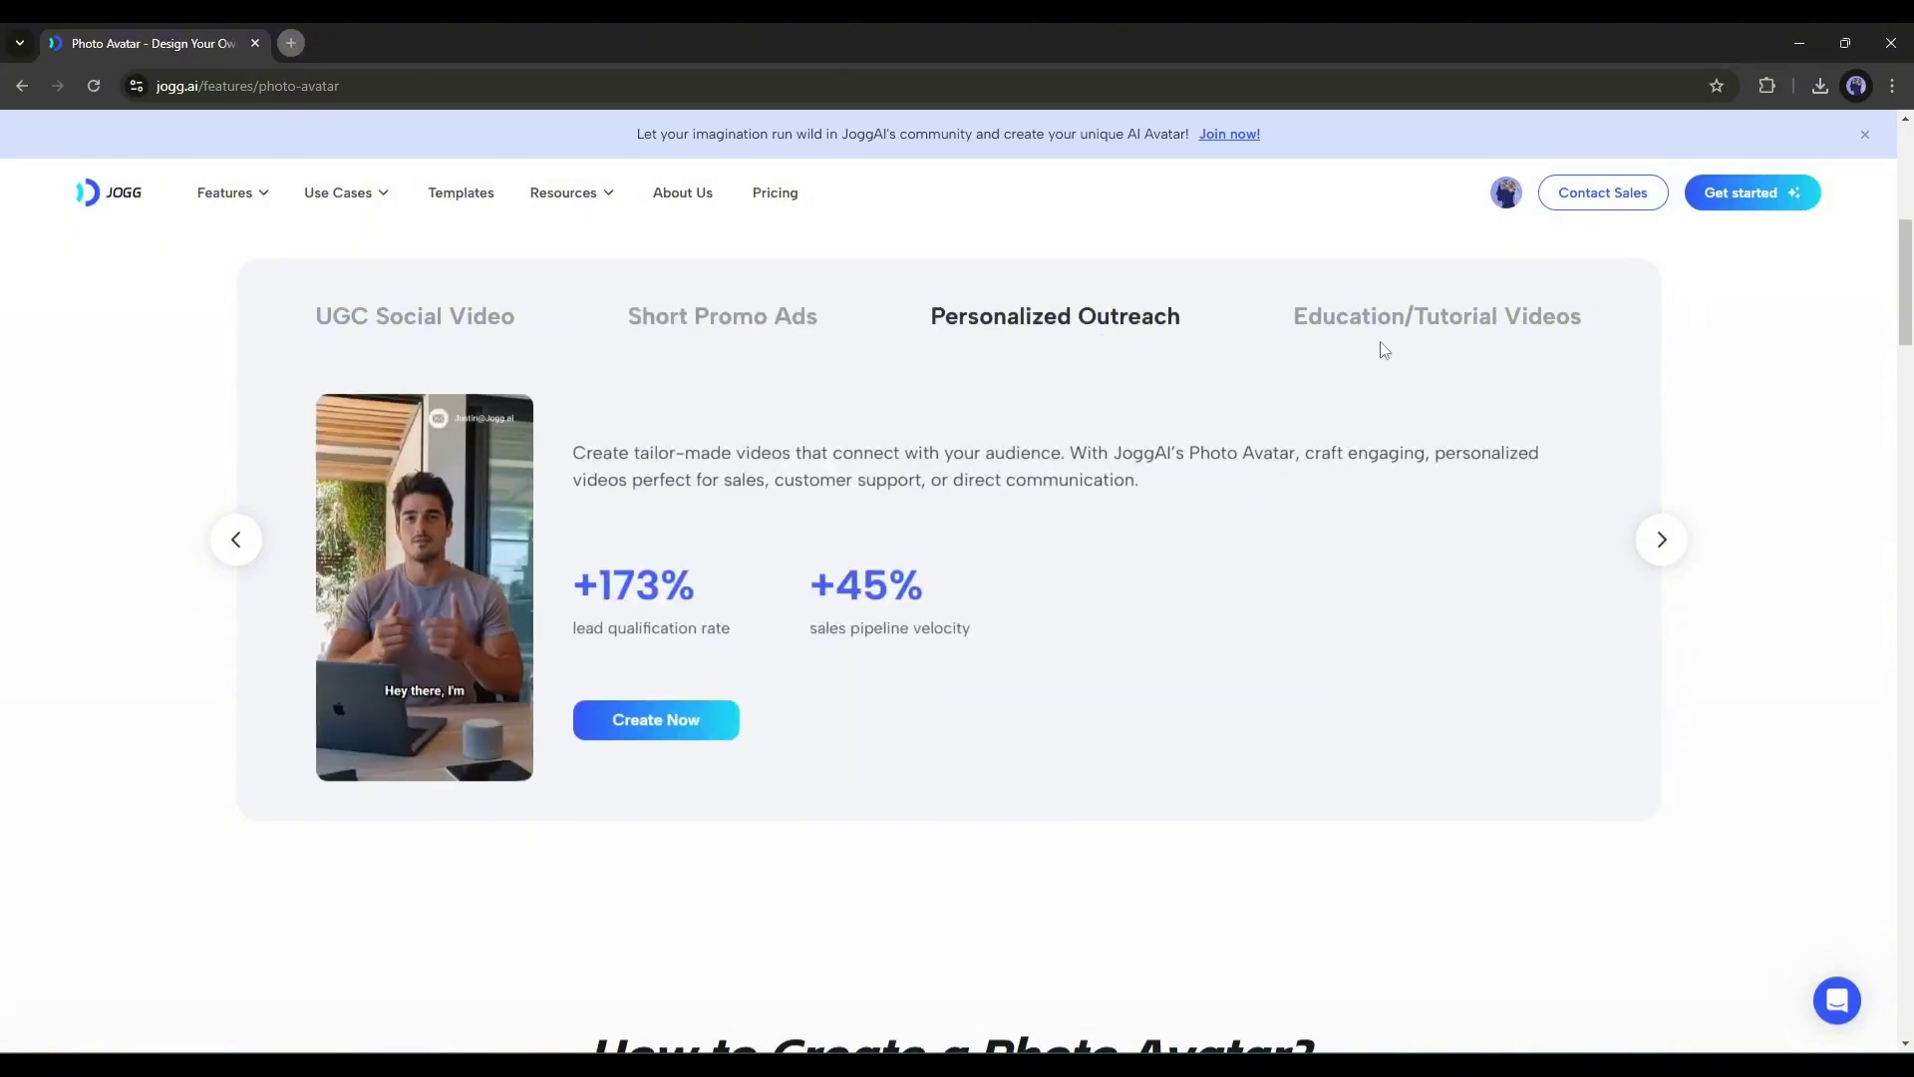
pyautogui.click(1381, 335)
pyautogui.scroll(-6, 797, 506)
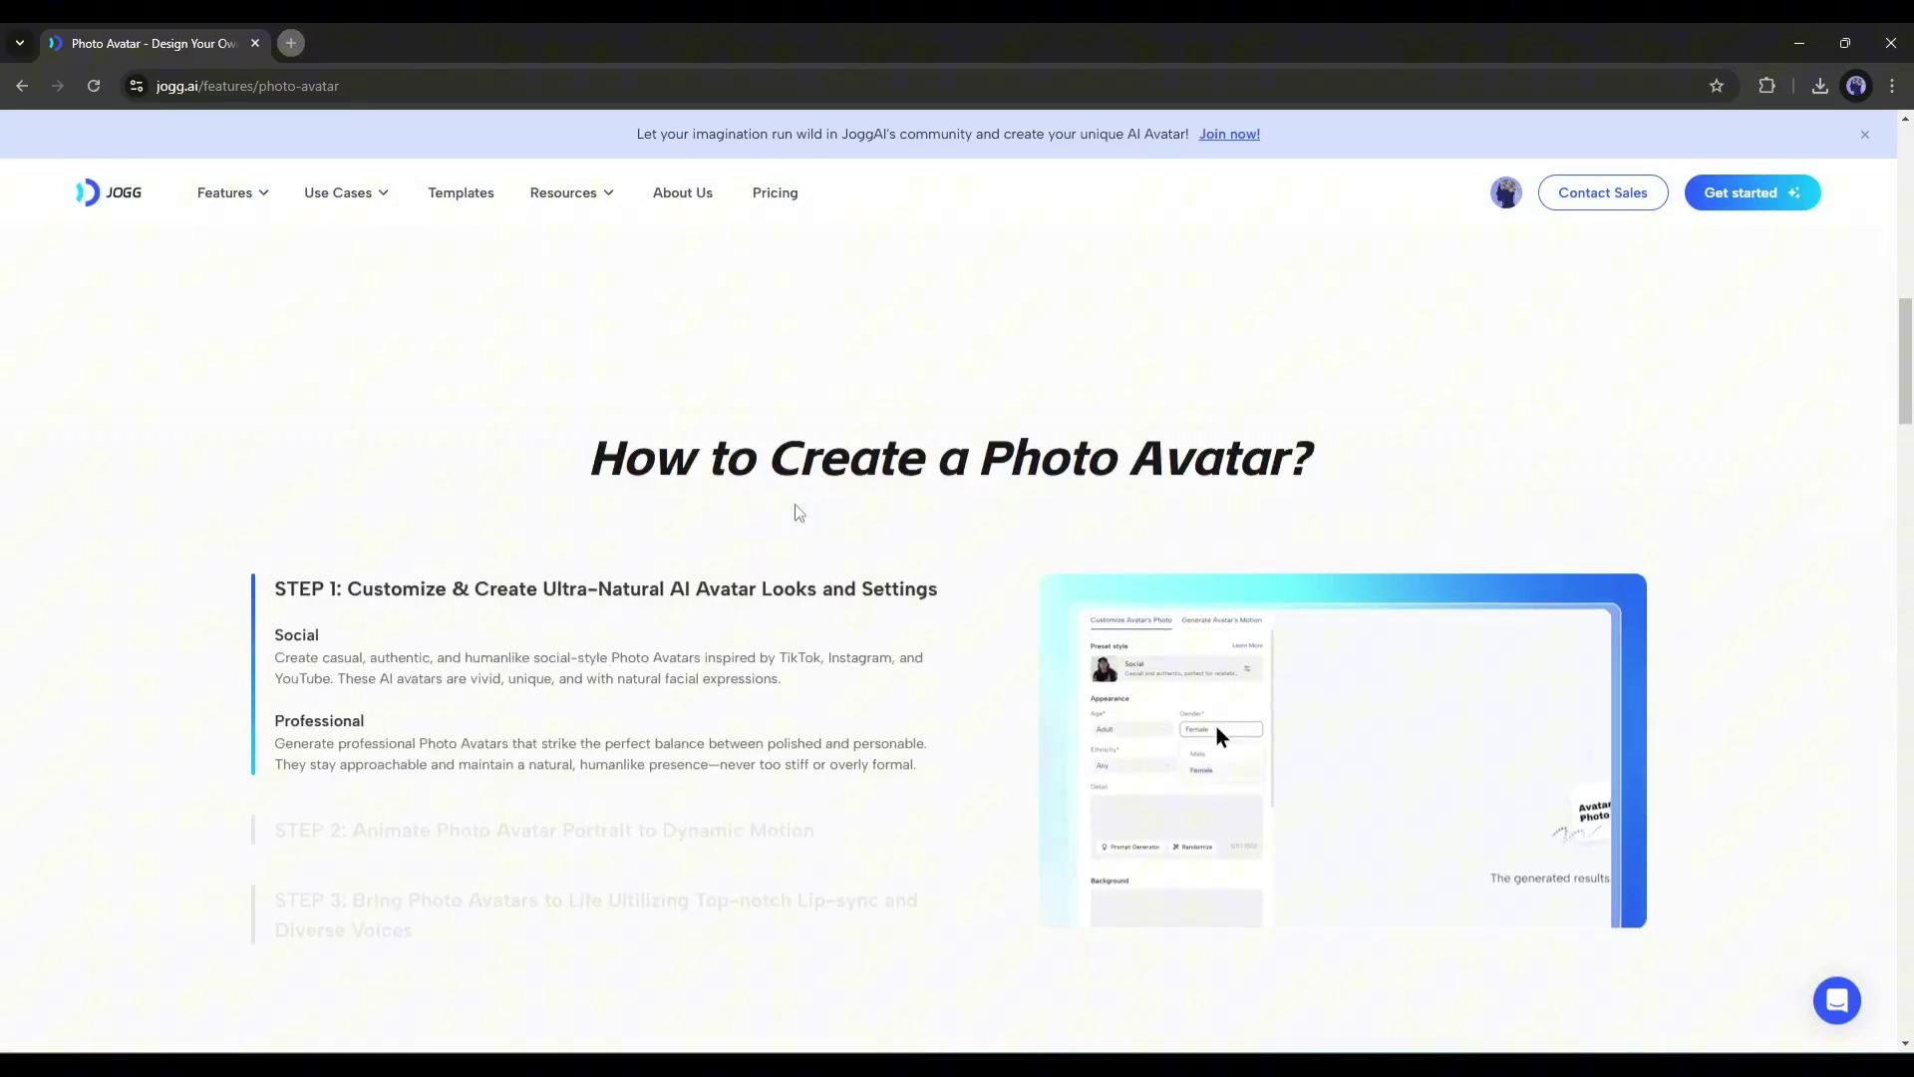
pyautogui.click(457, 559)
pyautogui.click(445, 590)
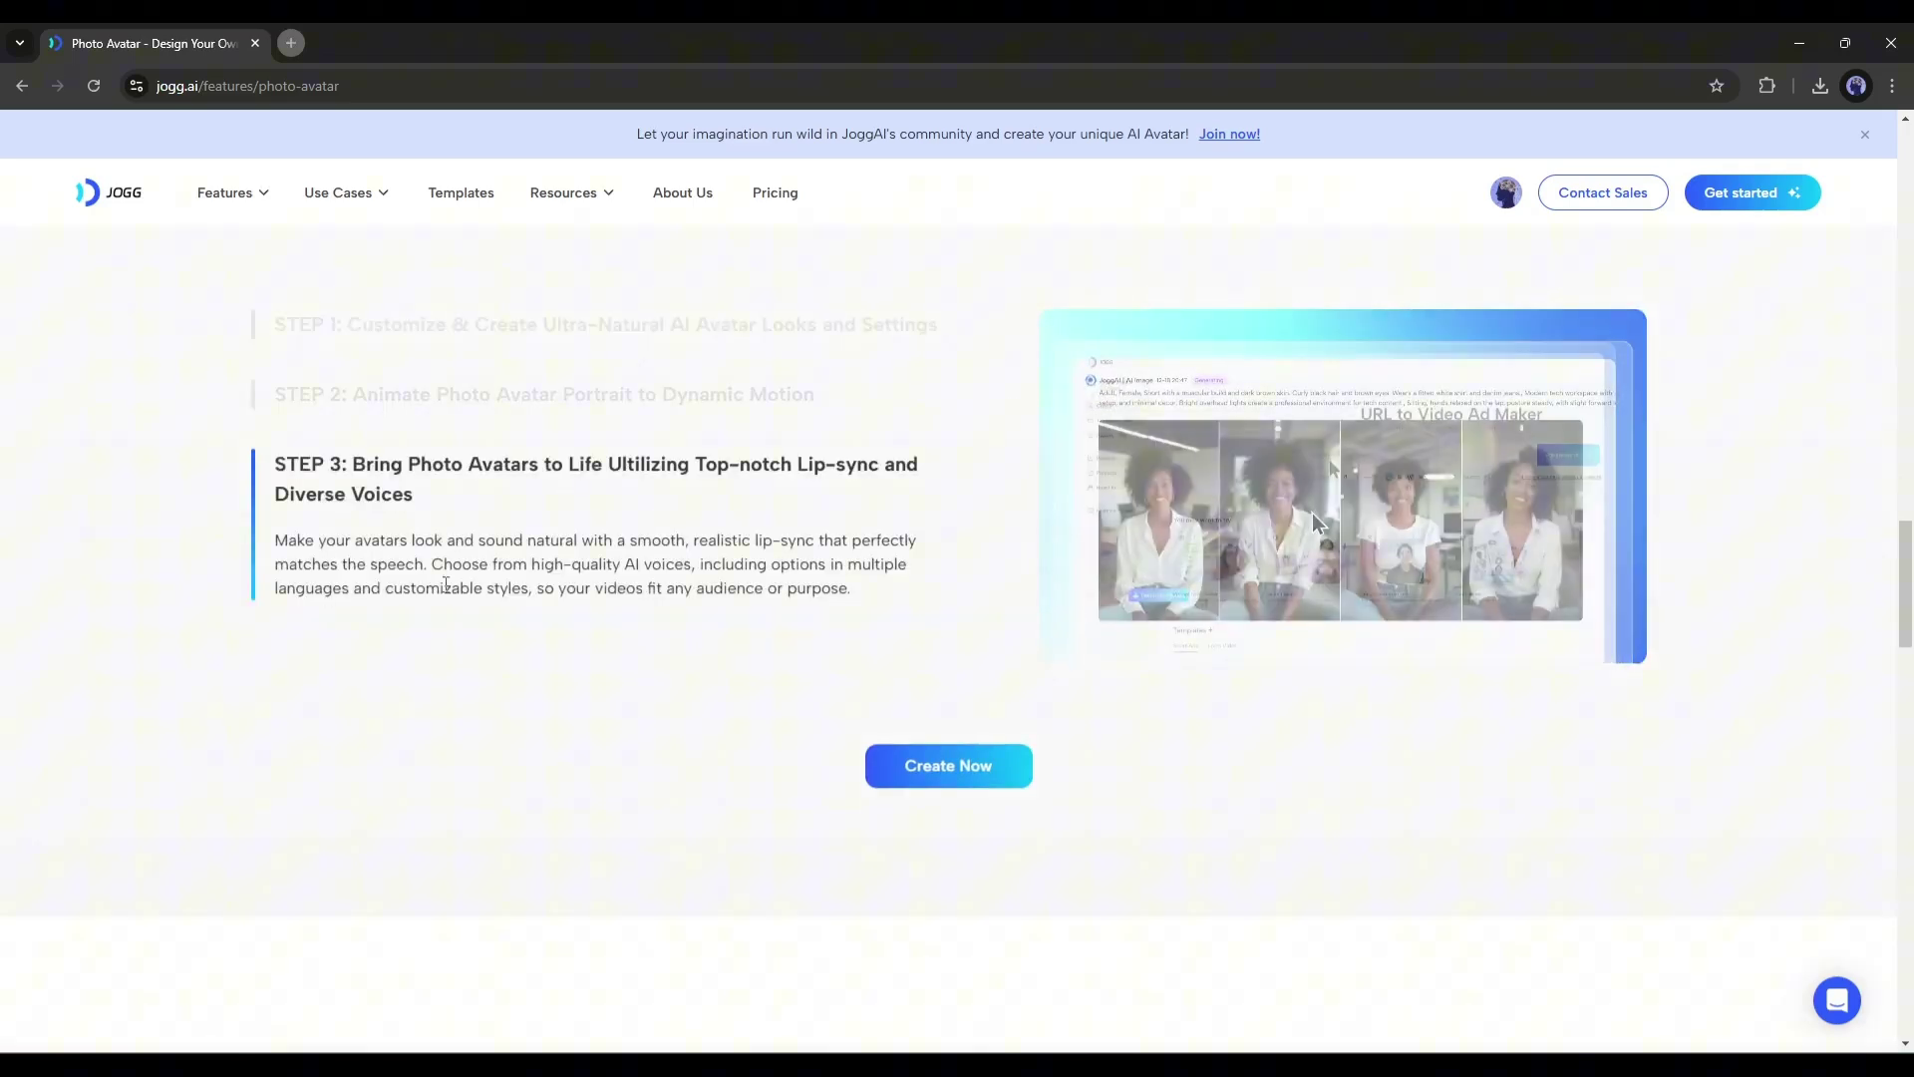
pyautogui.scroll(-2, 446, 585)
pyautogui.scroll(-8, 504, 556)
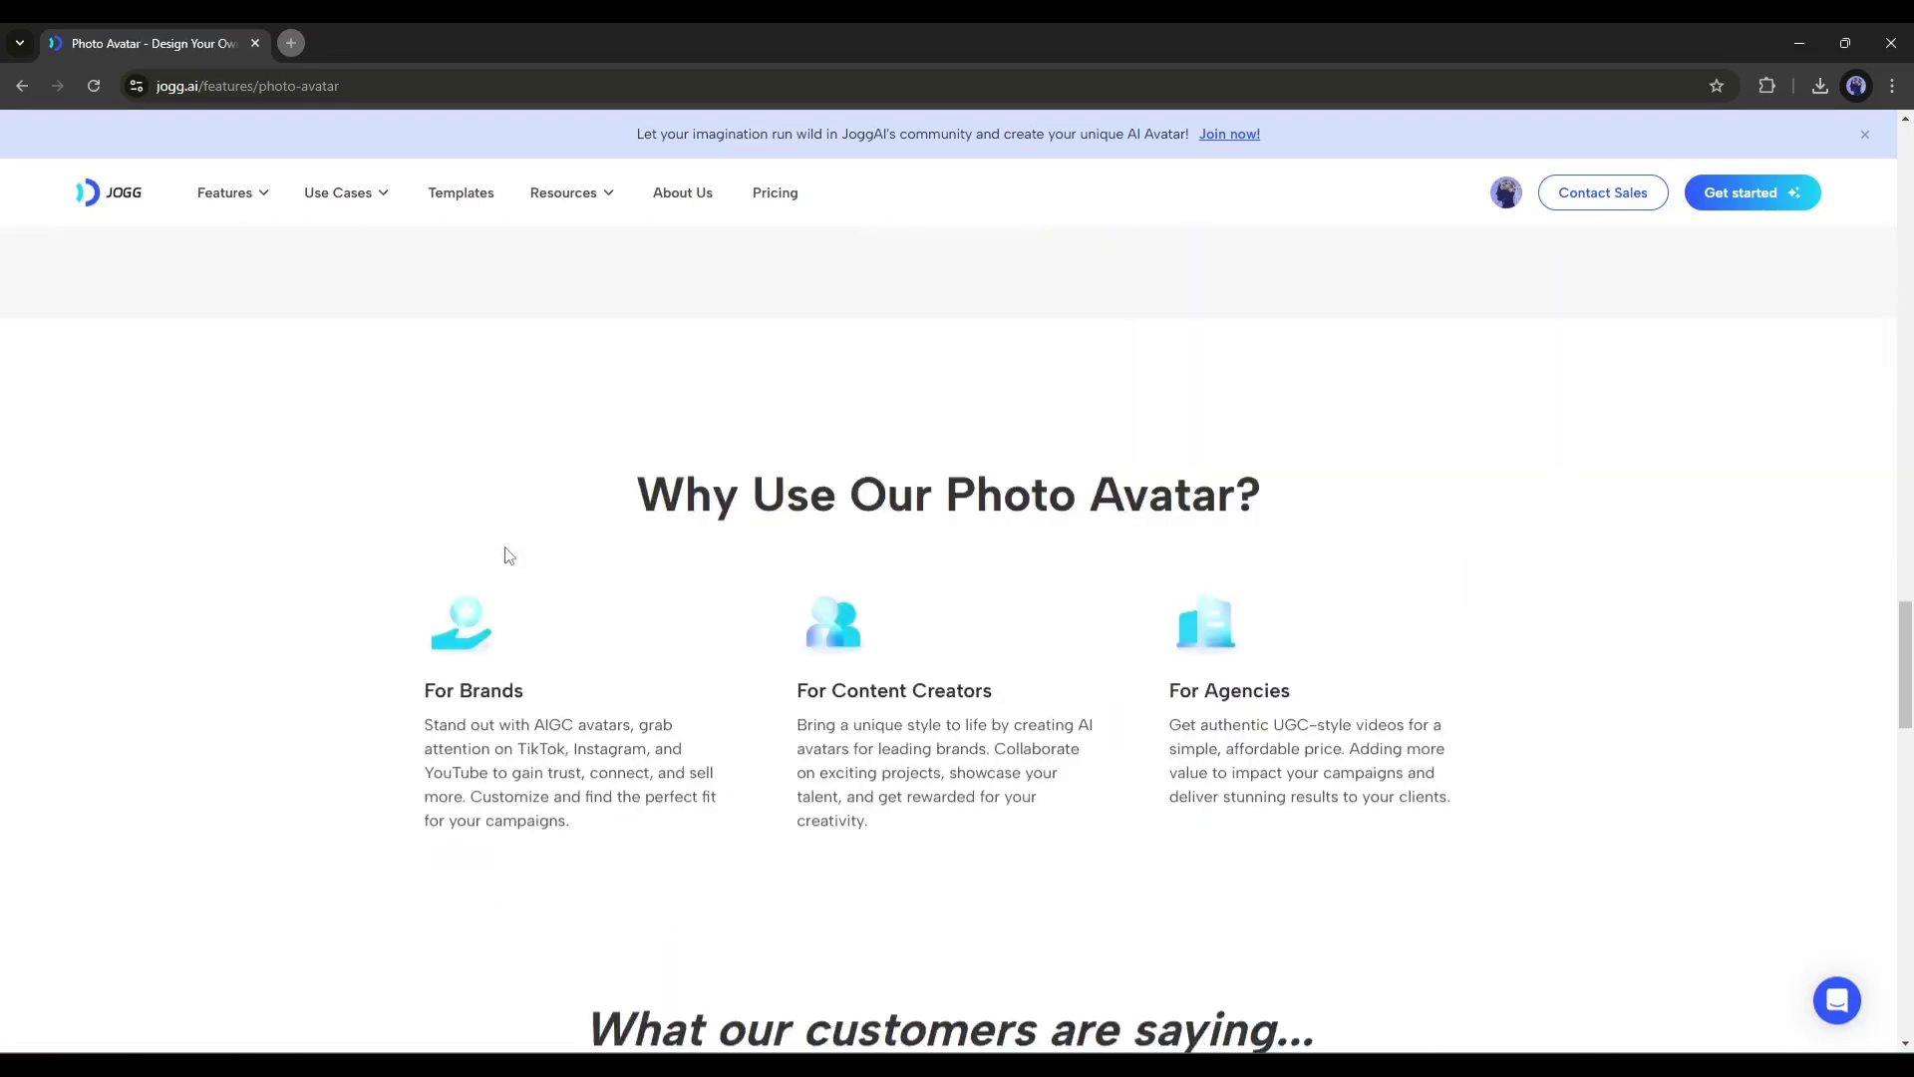
pyautogui.scroll(4, 651, 554)
pyautogui.scroll(-2, 546, 716)
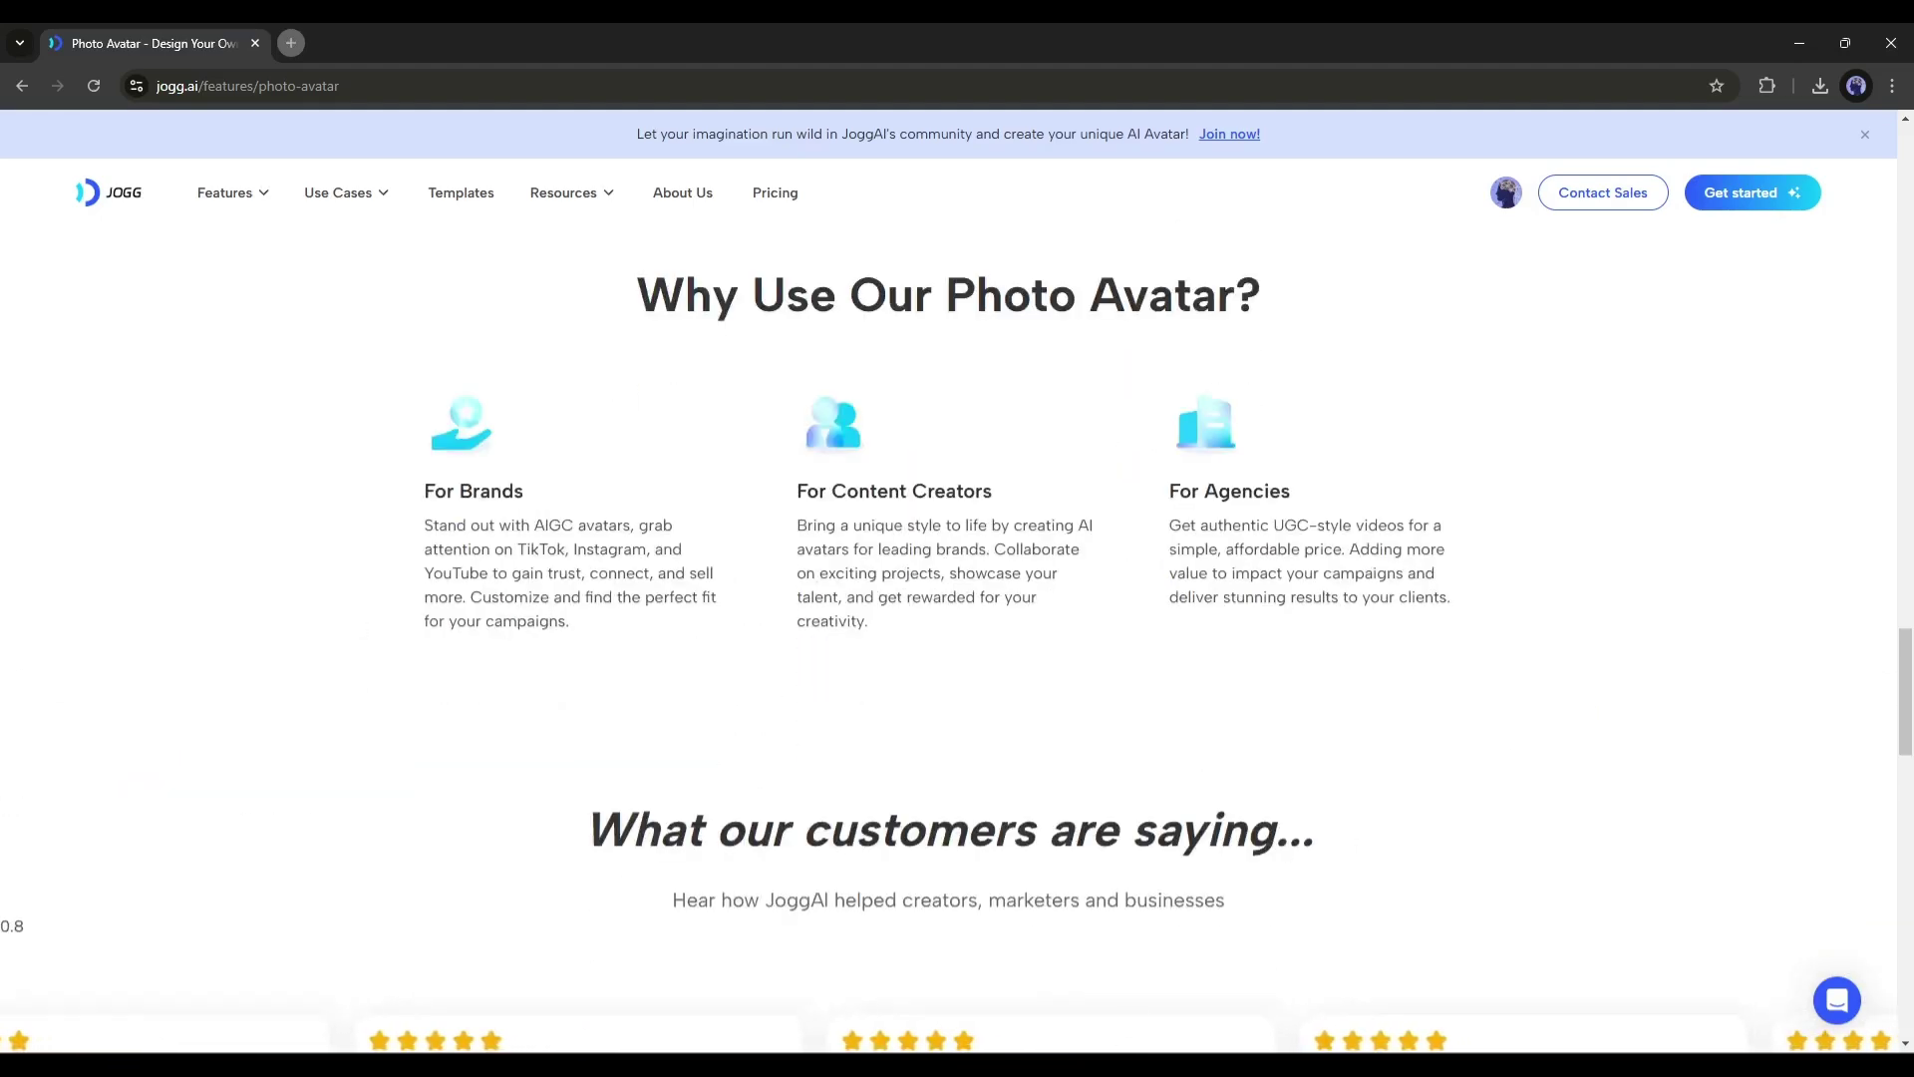